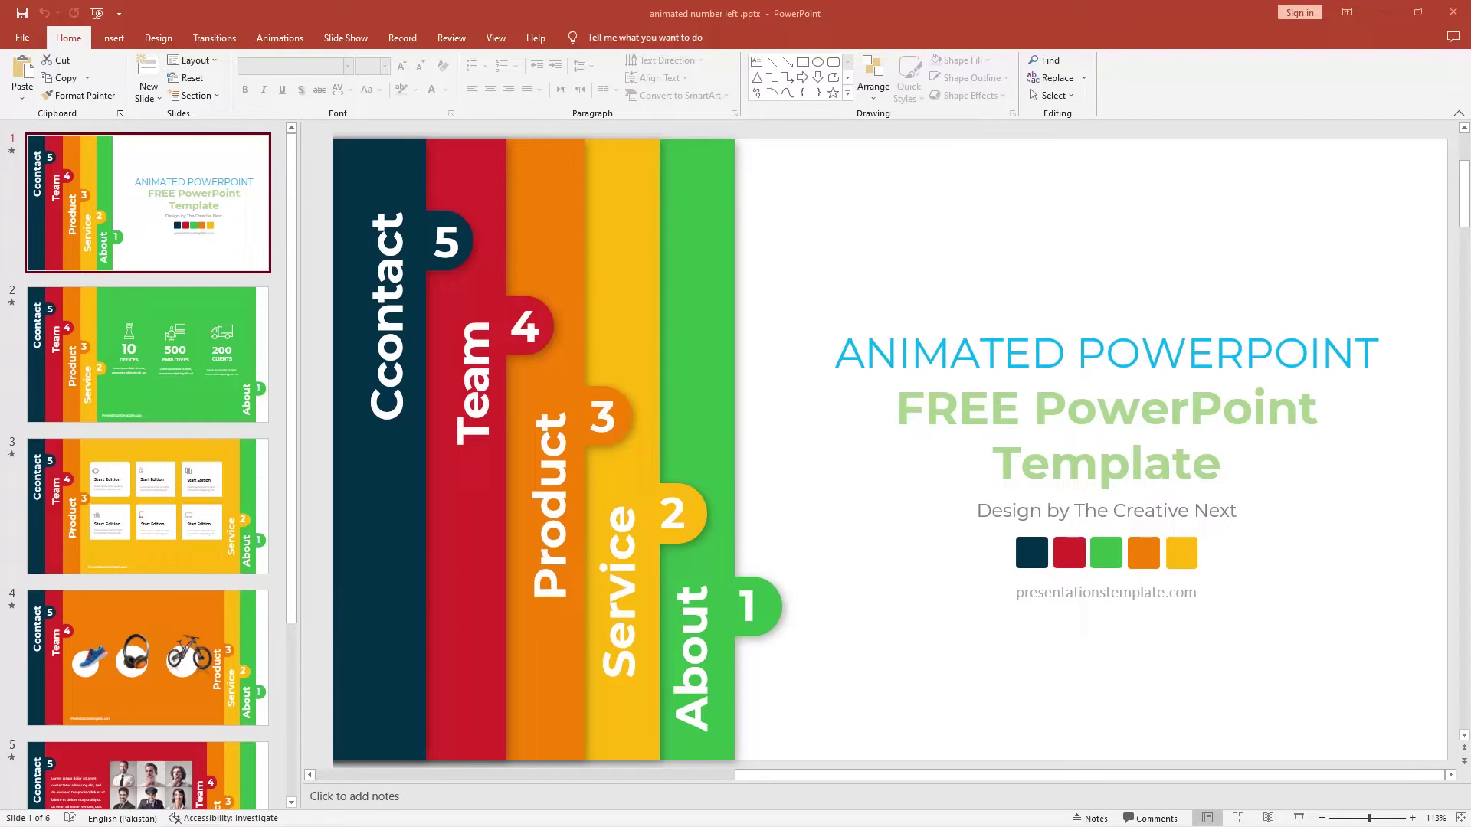
Create a new blank presentation and switch its slide to the Blank layout.
click(23, 38)
click(46, 109)
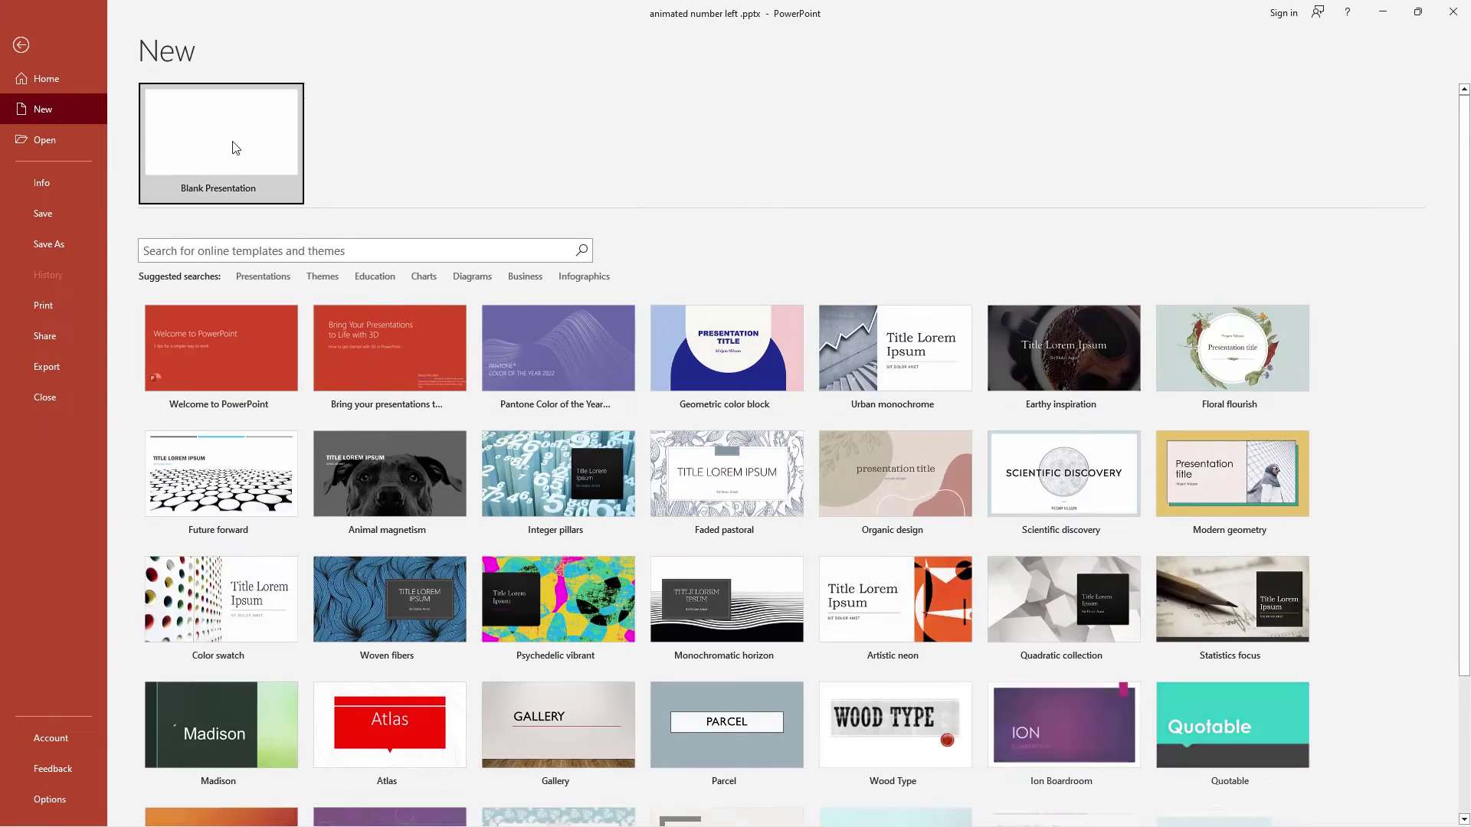
click(232, 144)
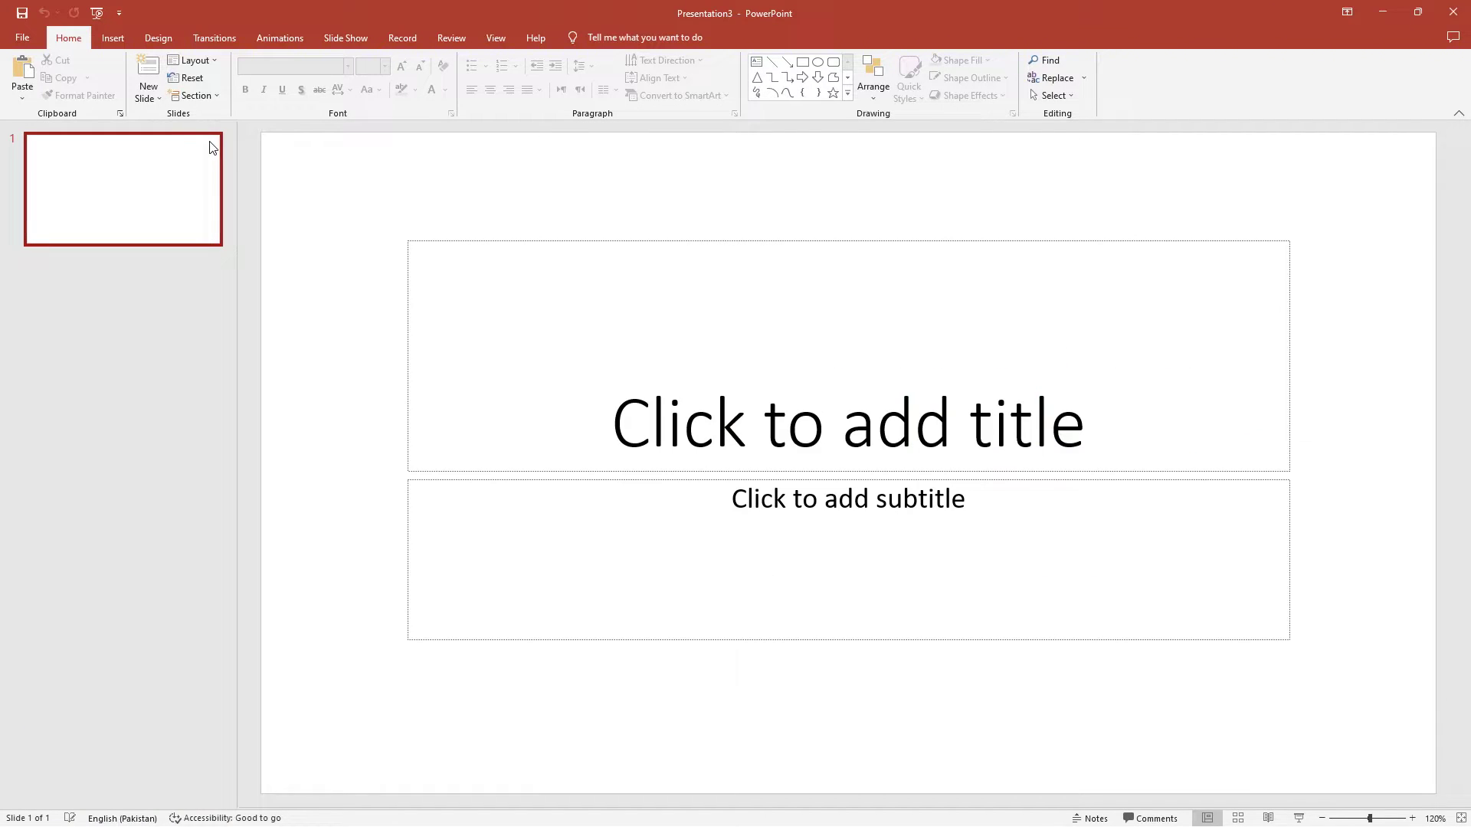
click(208, 61)
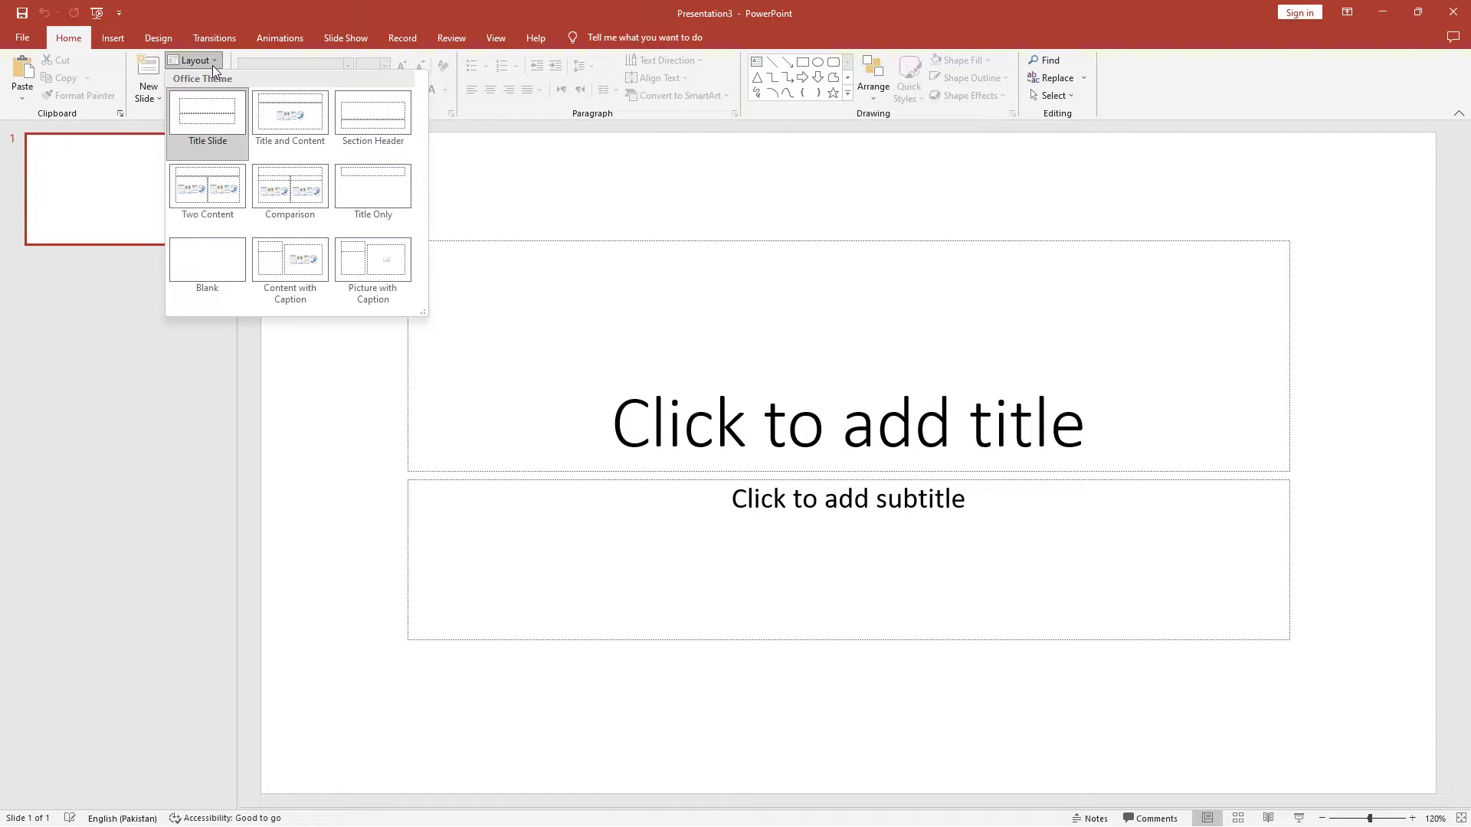
click(208, 263)
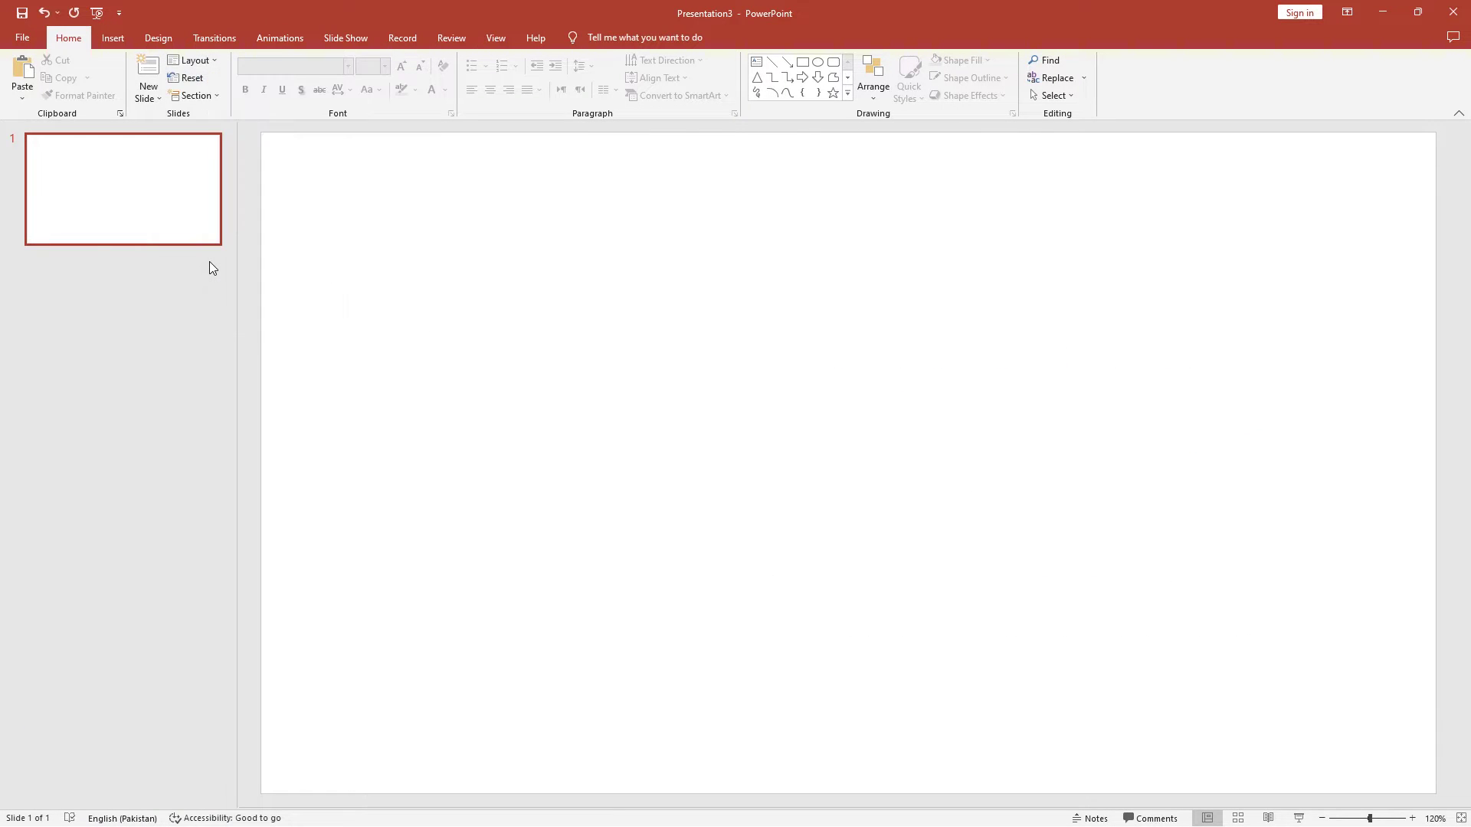
Draw a full-slide rectangle with no outline and a solid green fill.
click(114, 39)
click(247, 76)
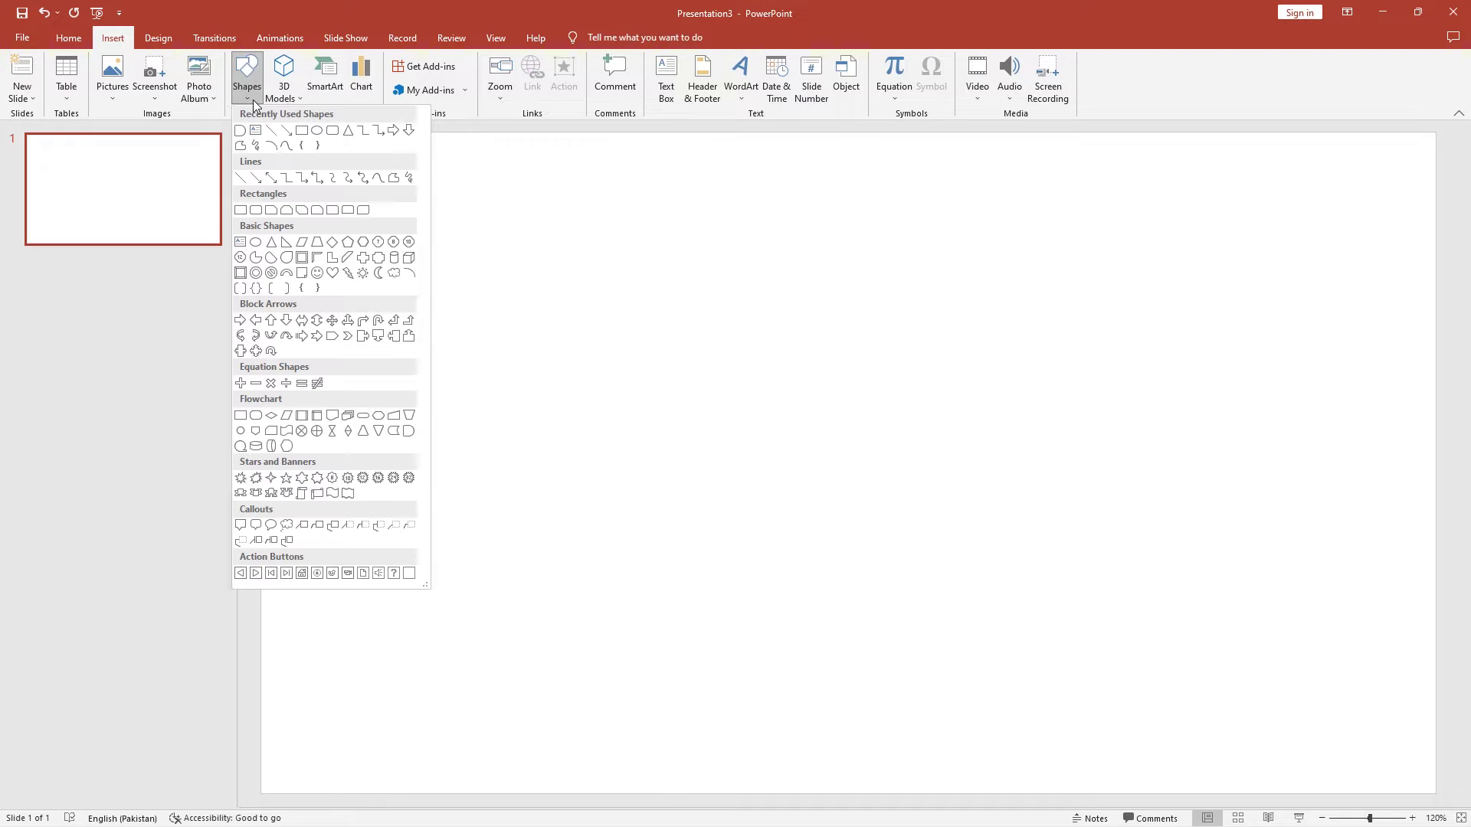
click(303, 132)
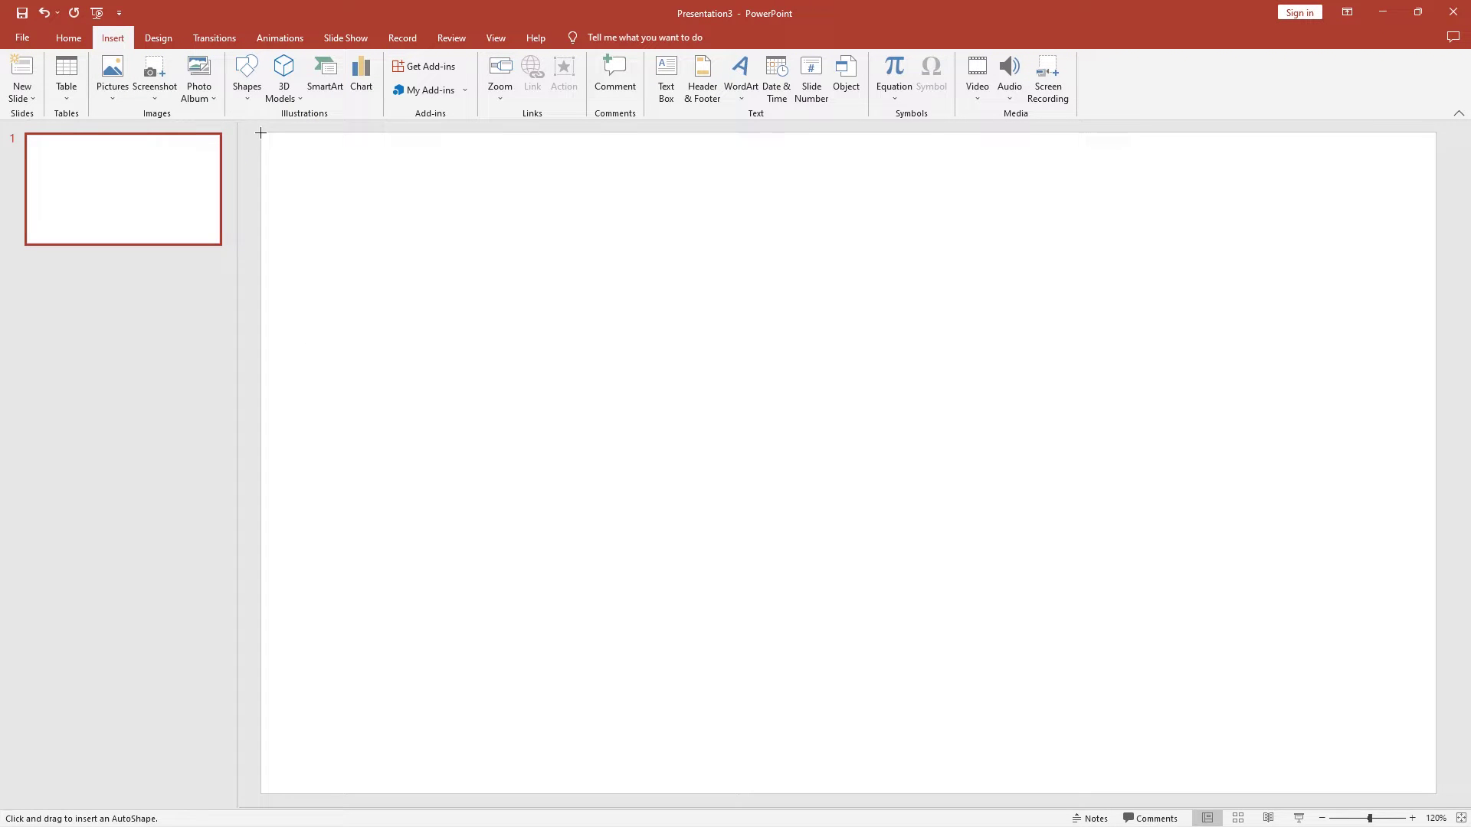
drag(266, 137, 1435, 793)
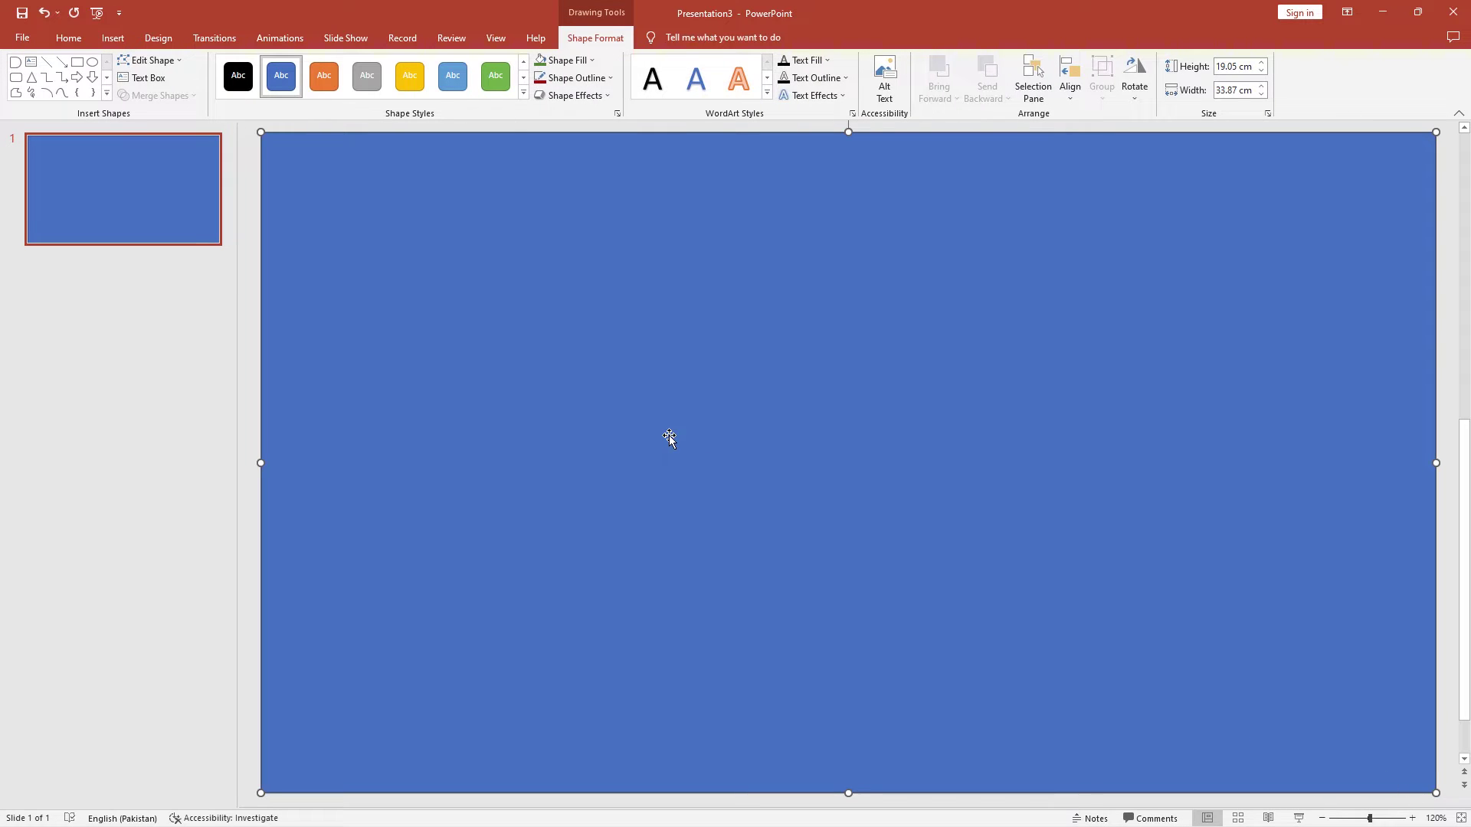
click(600, 83)
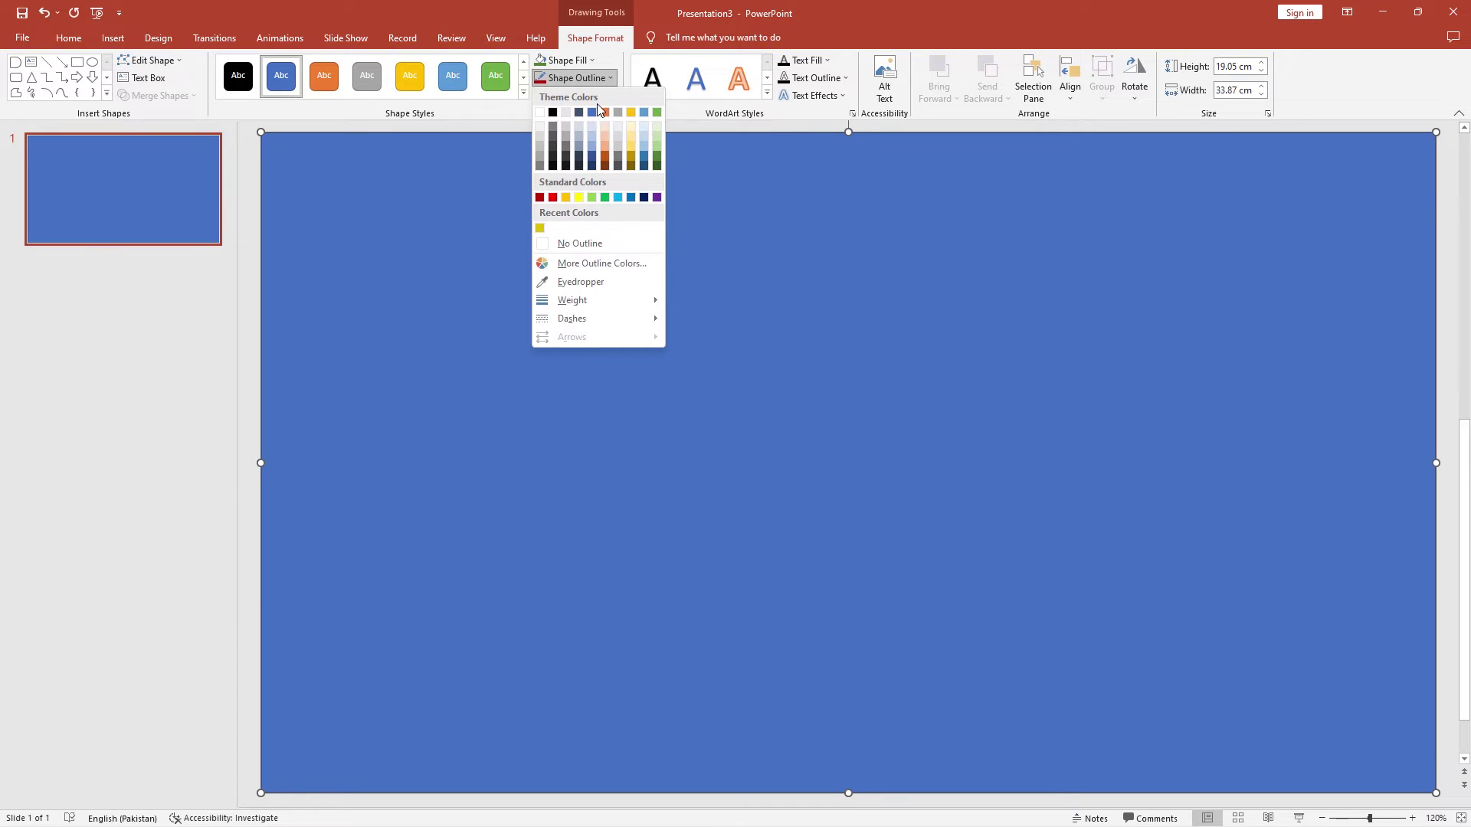
click(597, 247)
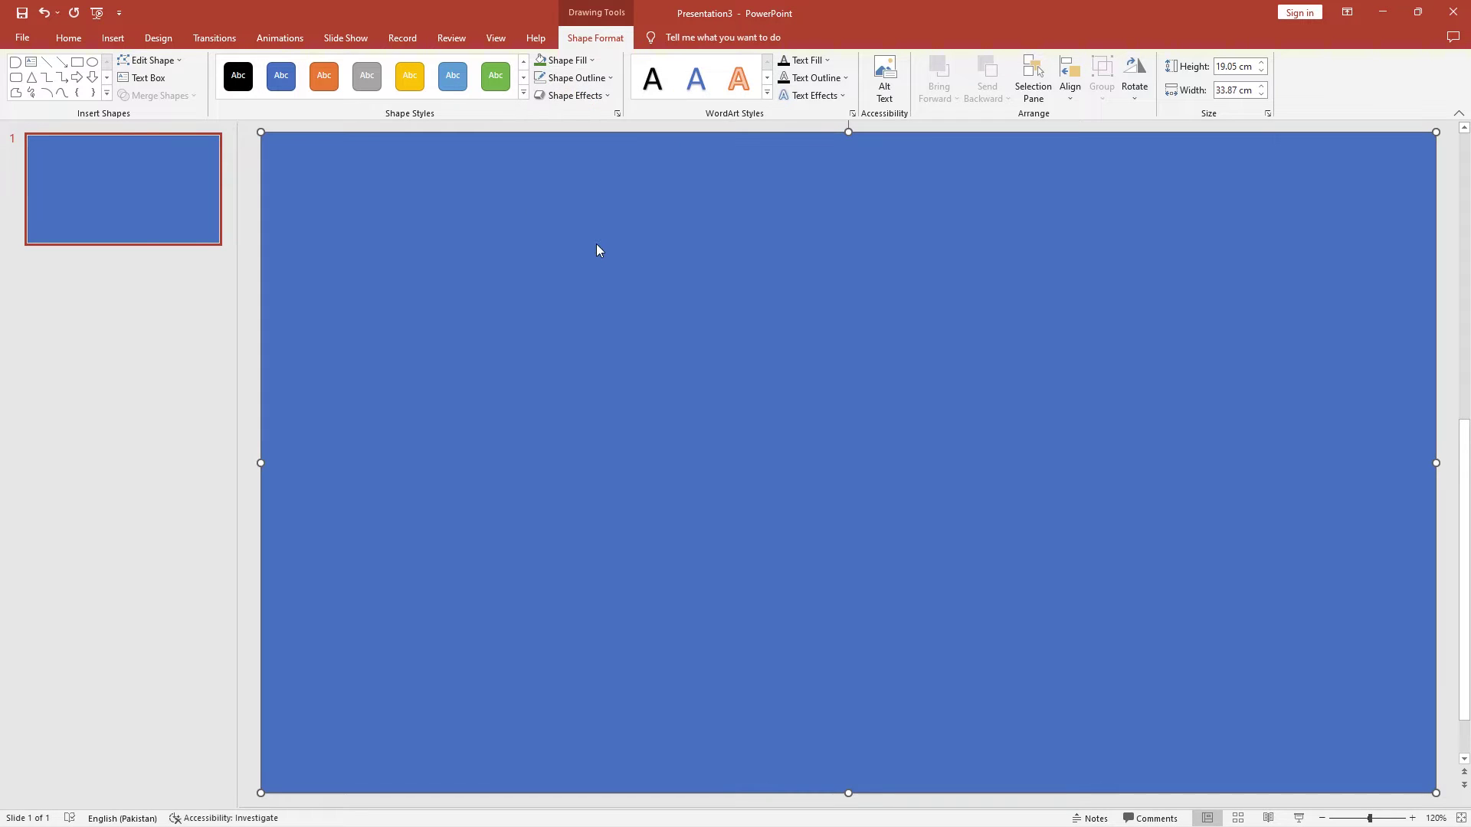
click(587, 64)
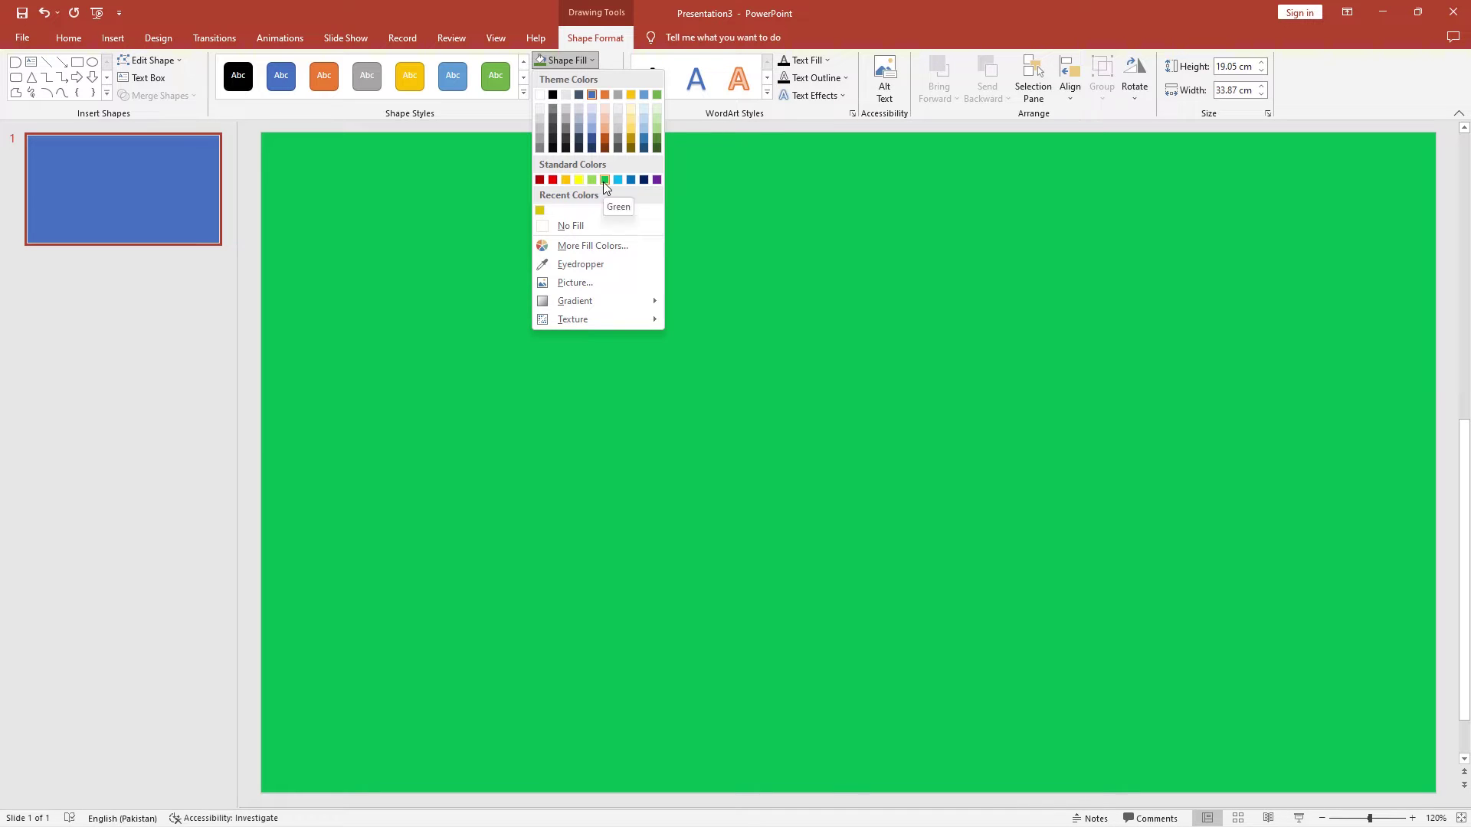
click(604, 180)
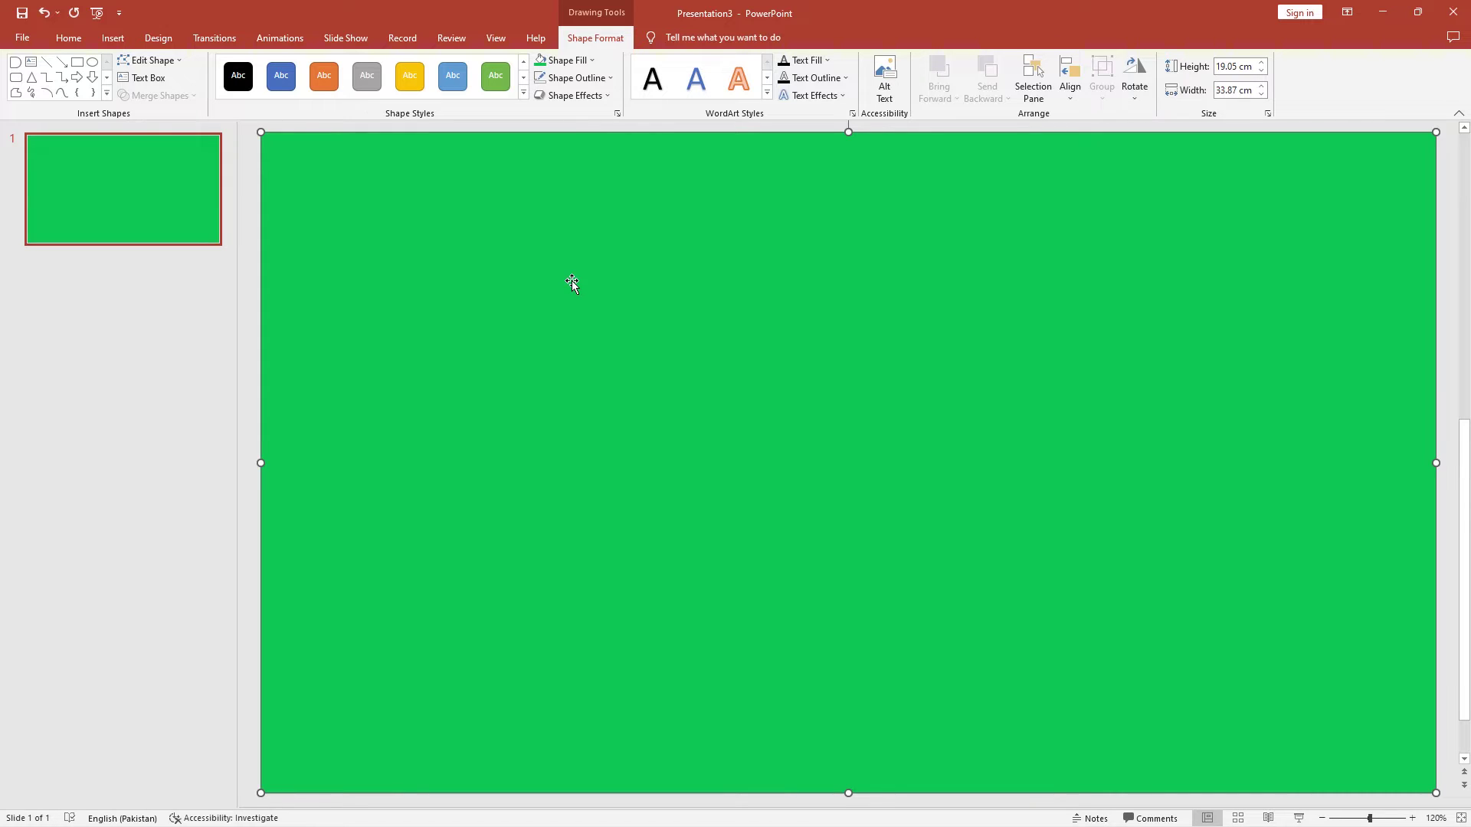
Add a text box near the slide's top and type About.
click(112, 38)
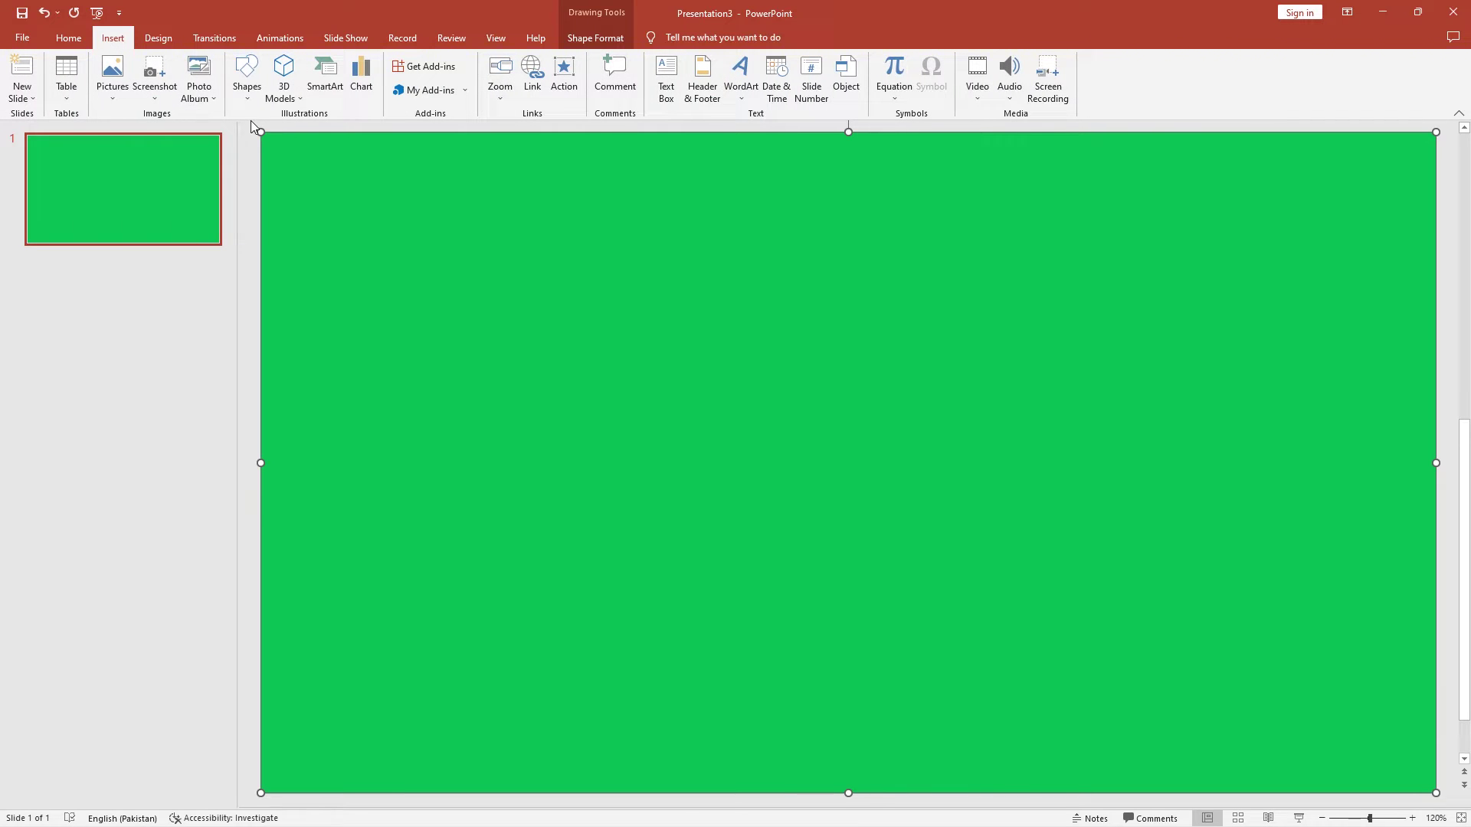
click(666, 77)
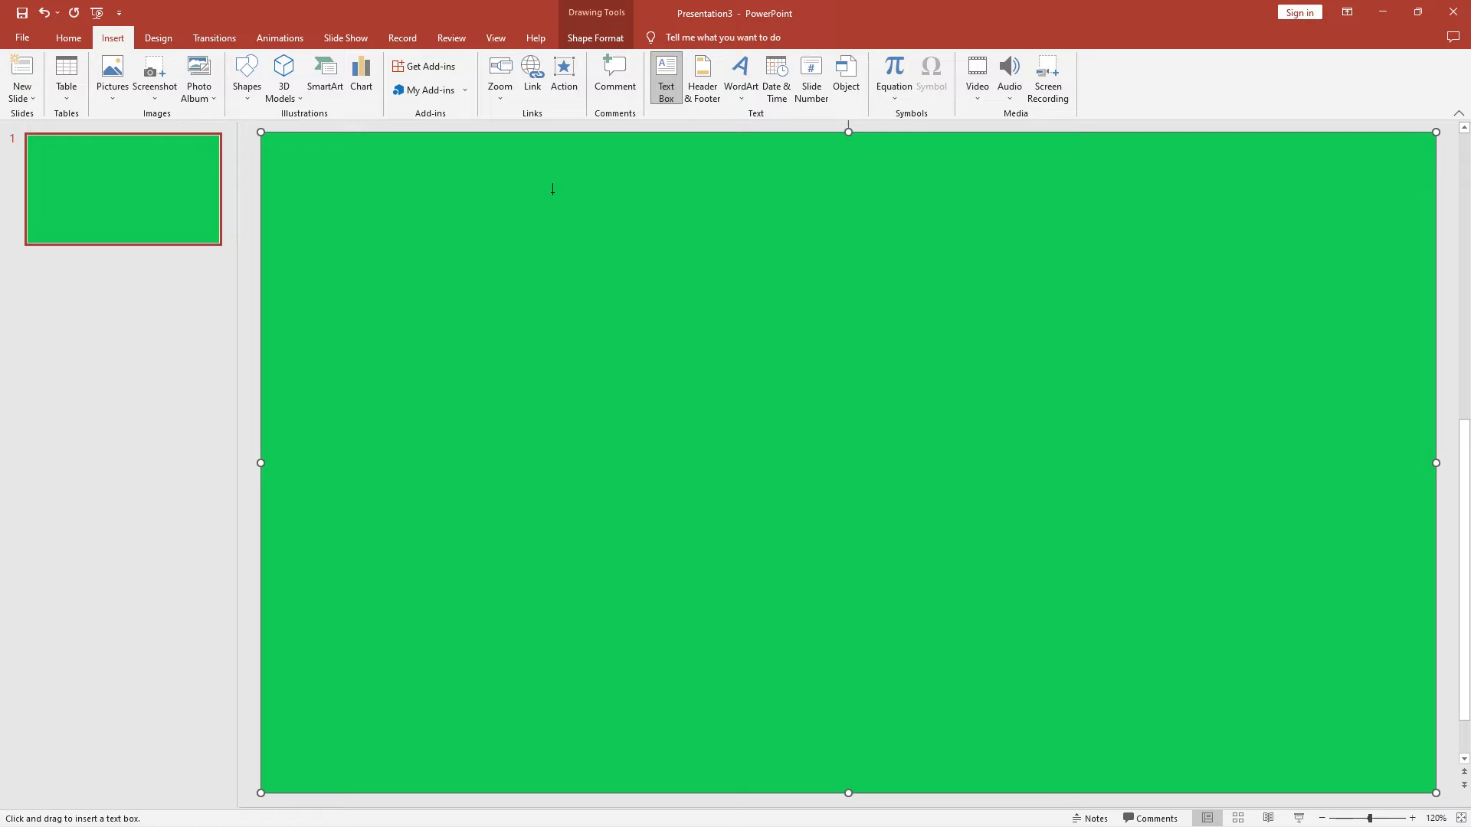
drag(551, 190, 795, 256)
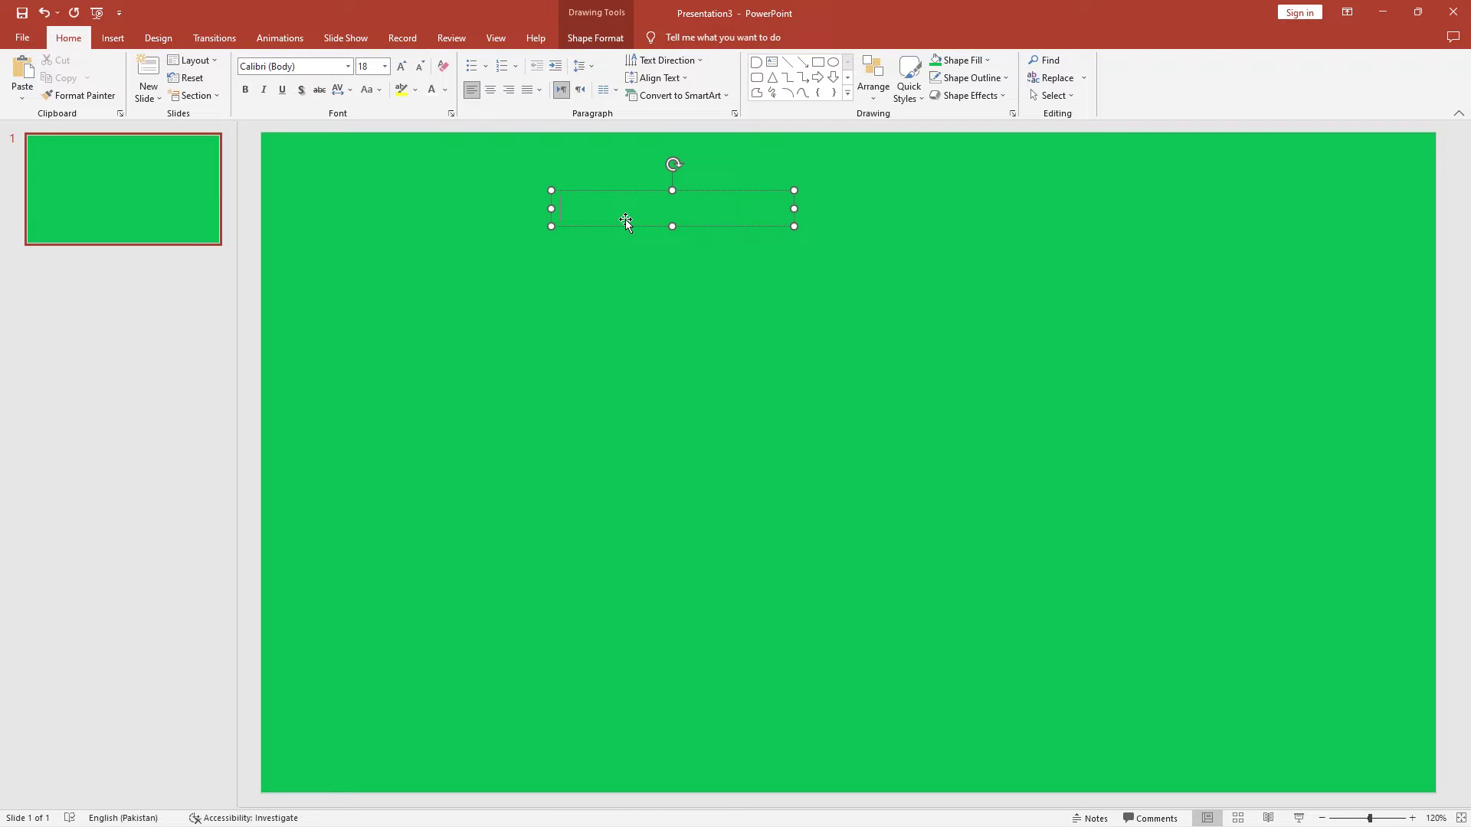
text(About)
Format About as Montserrat, 40 pt, bold, white.
key(ctrl+a)
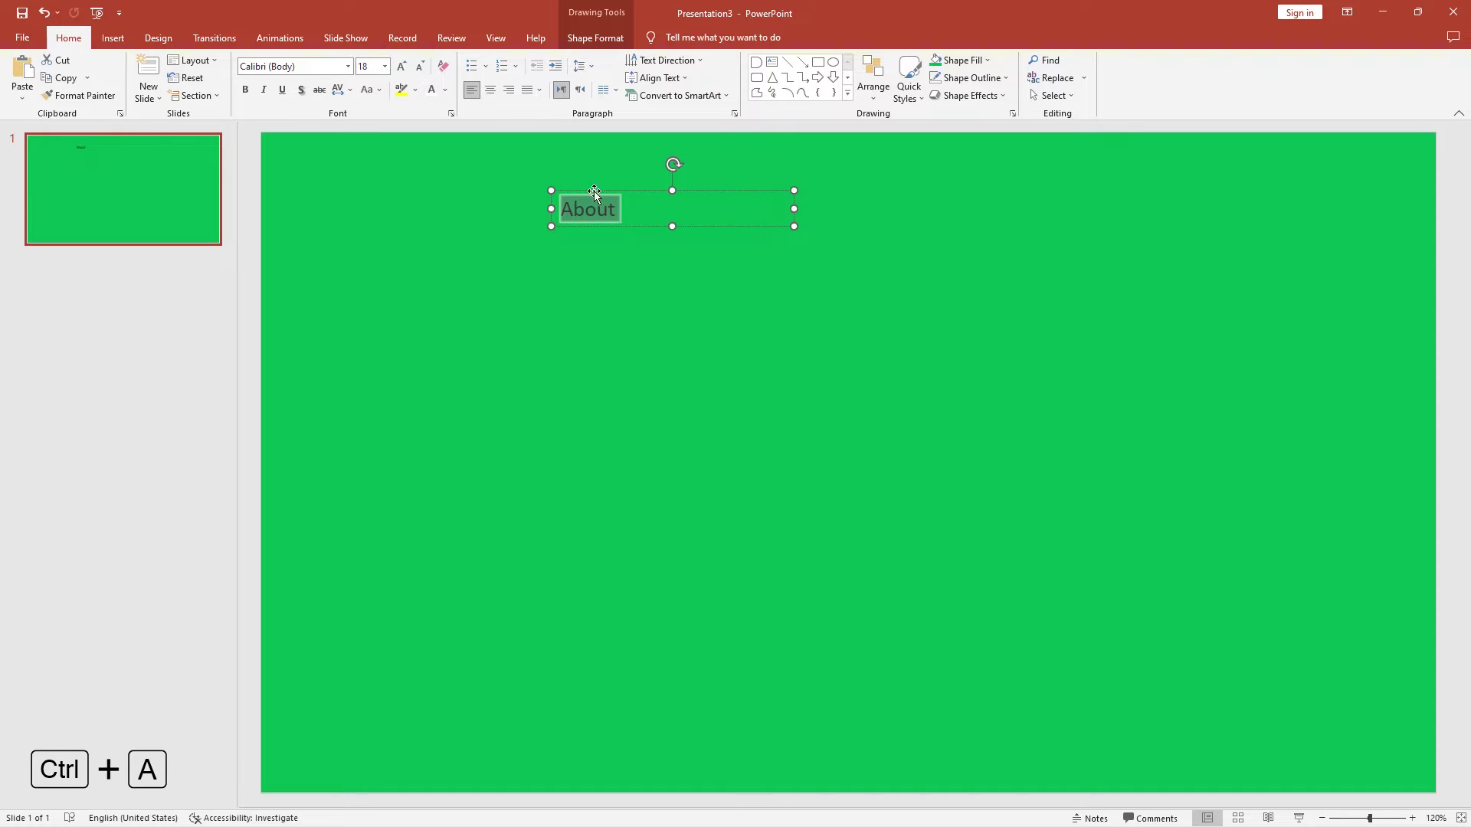
click(330, 69)
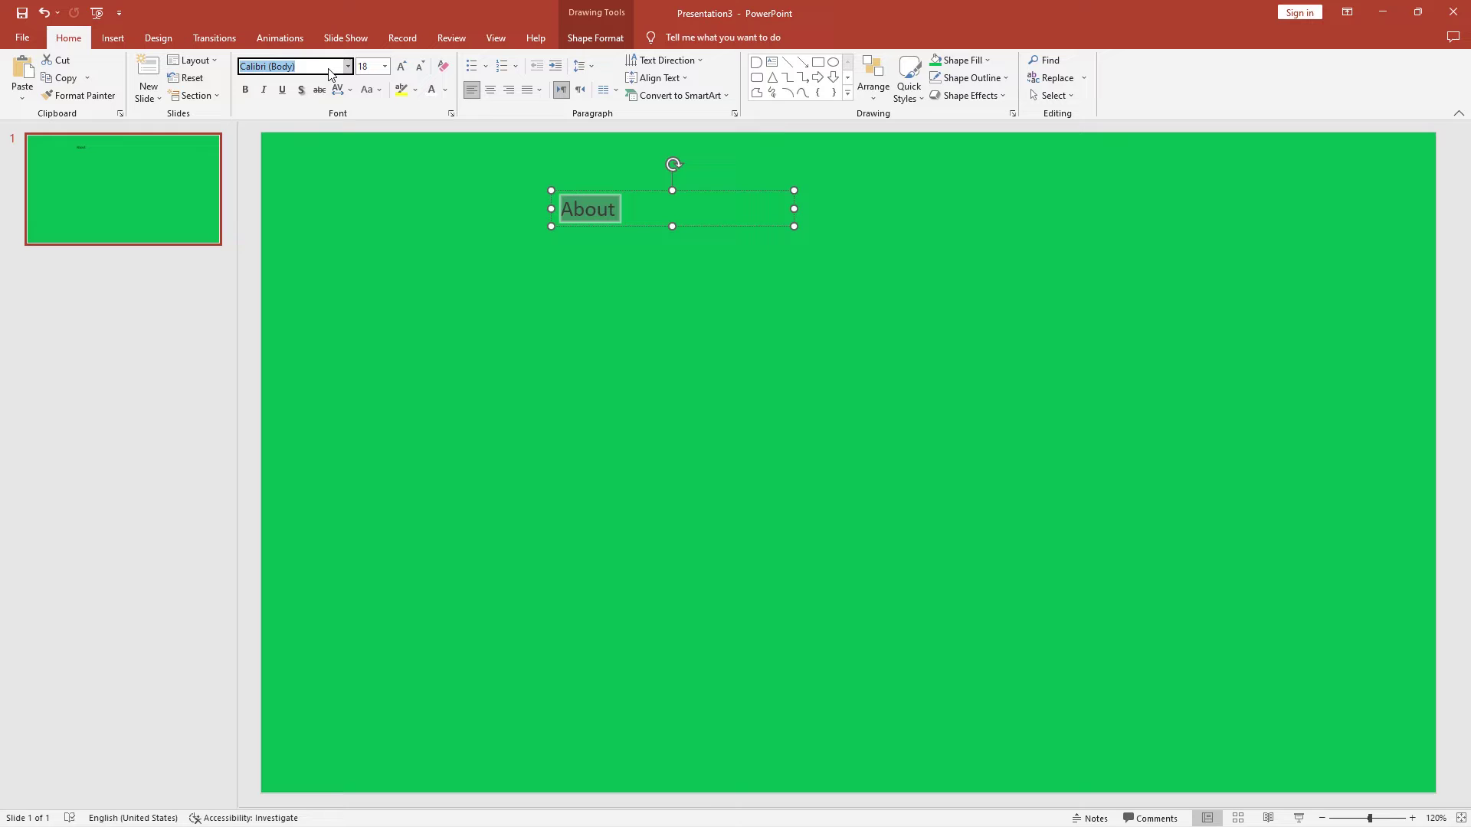
text(Montserrat)
key(Return)
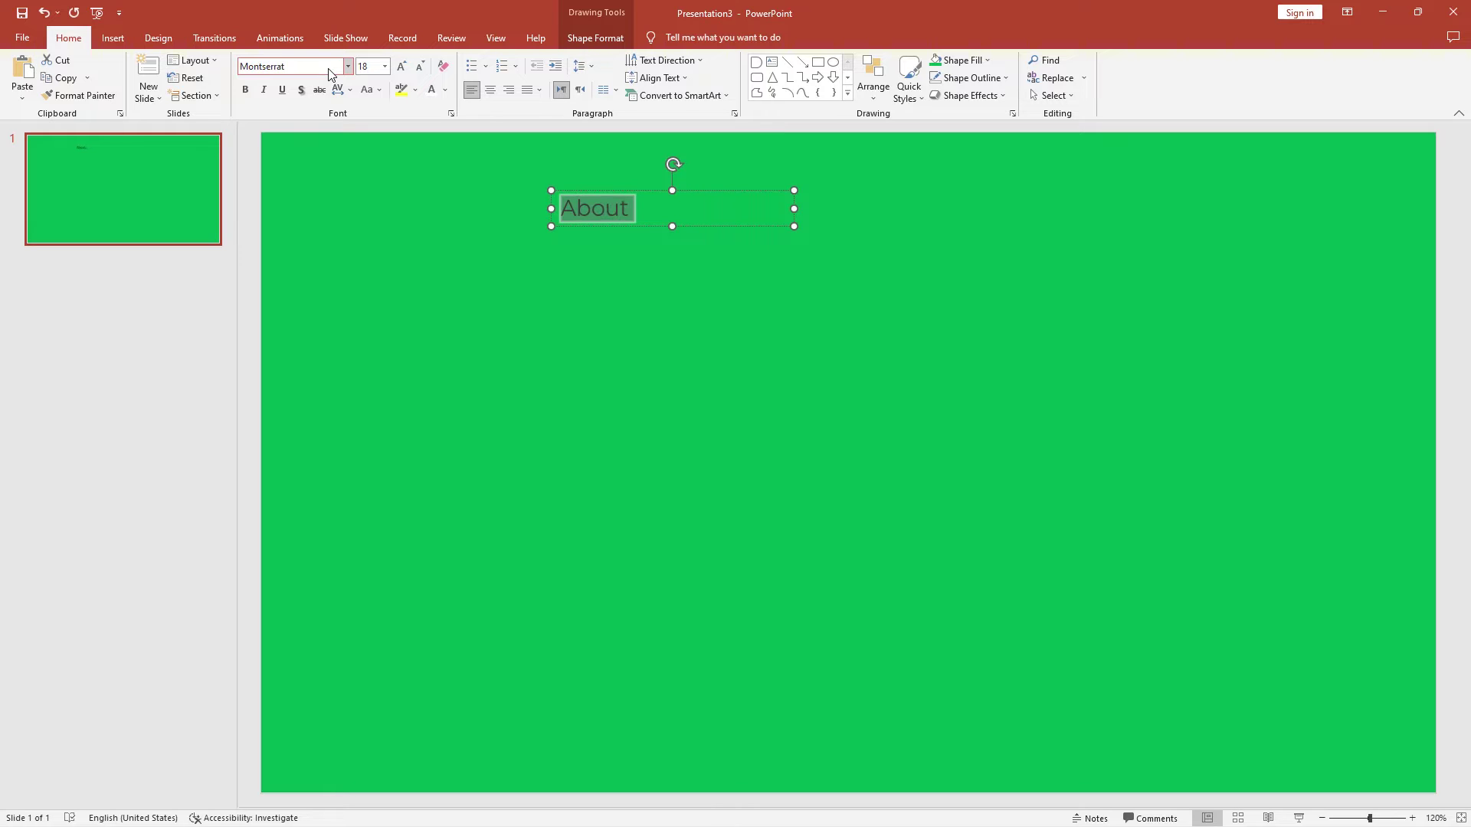
key(ctrl+e)
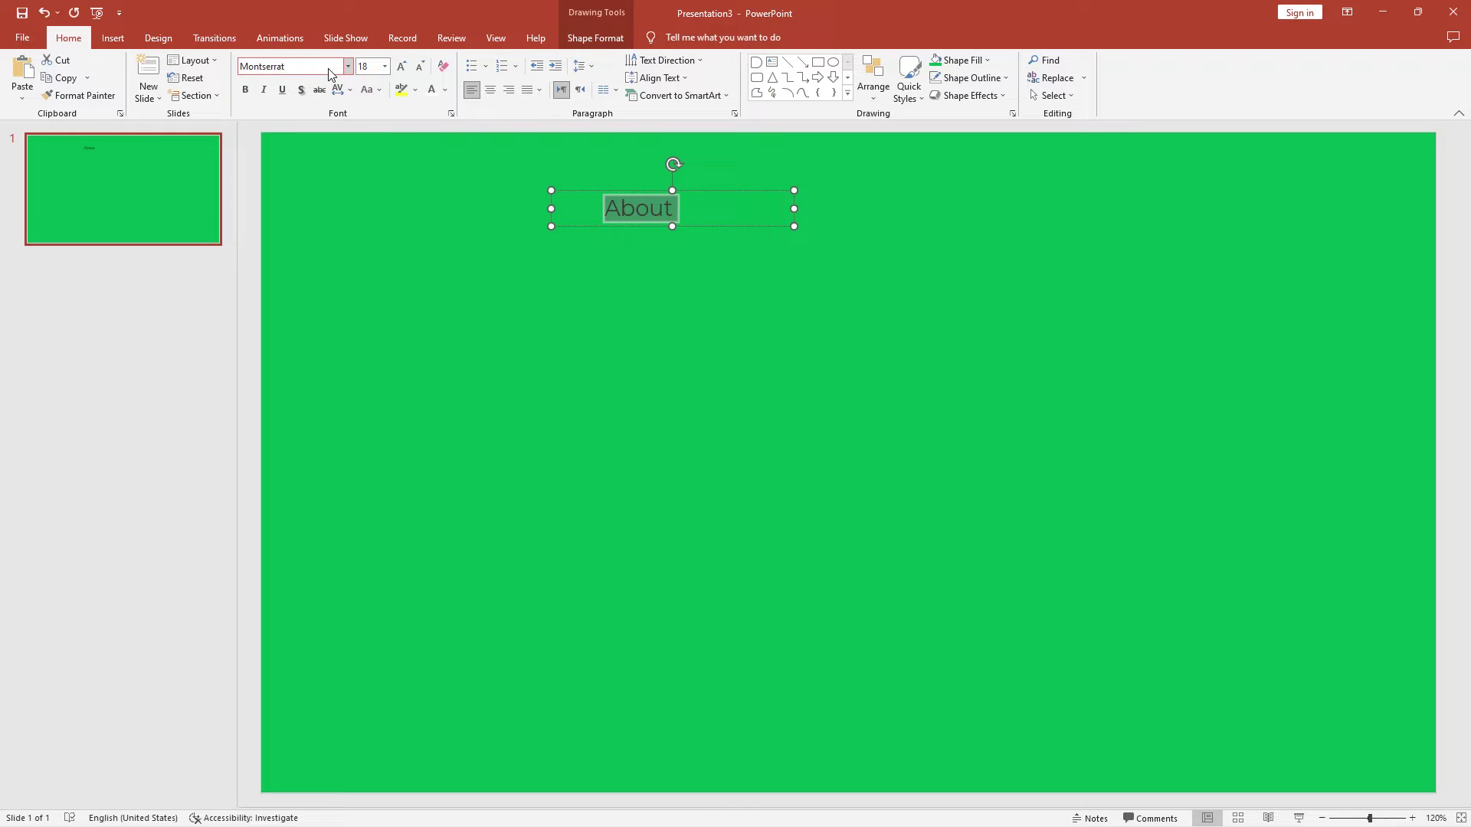
key(ctrl+z)
click(369, 67)
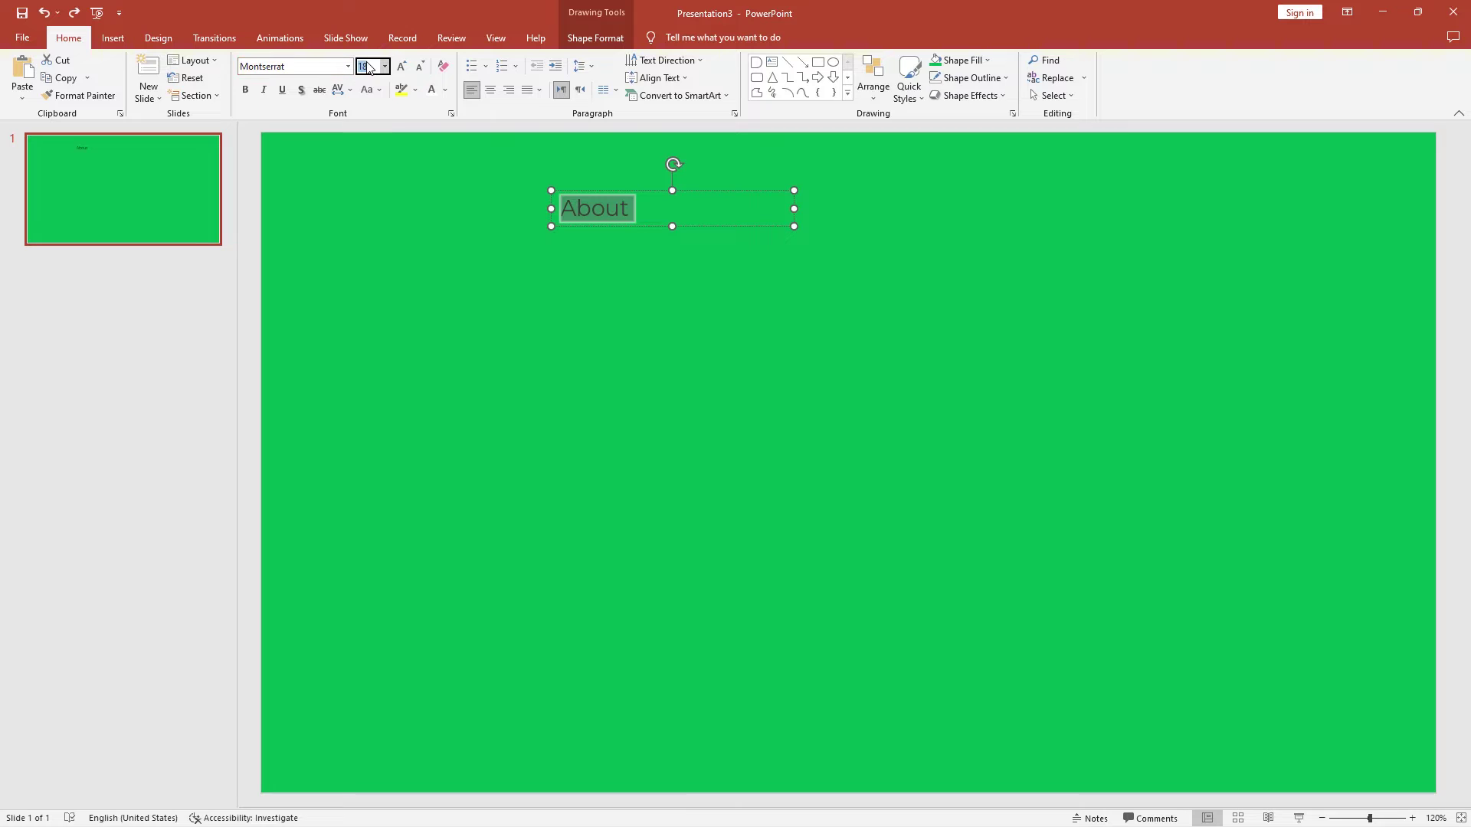
text(40)
key(Return)
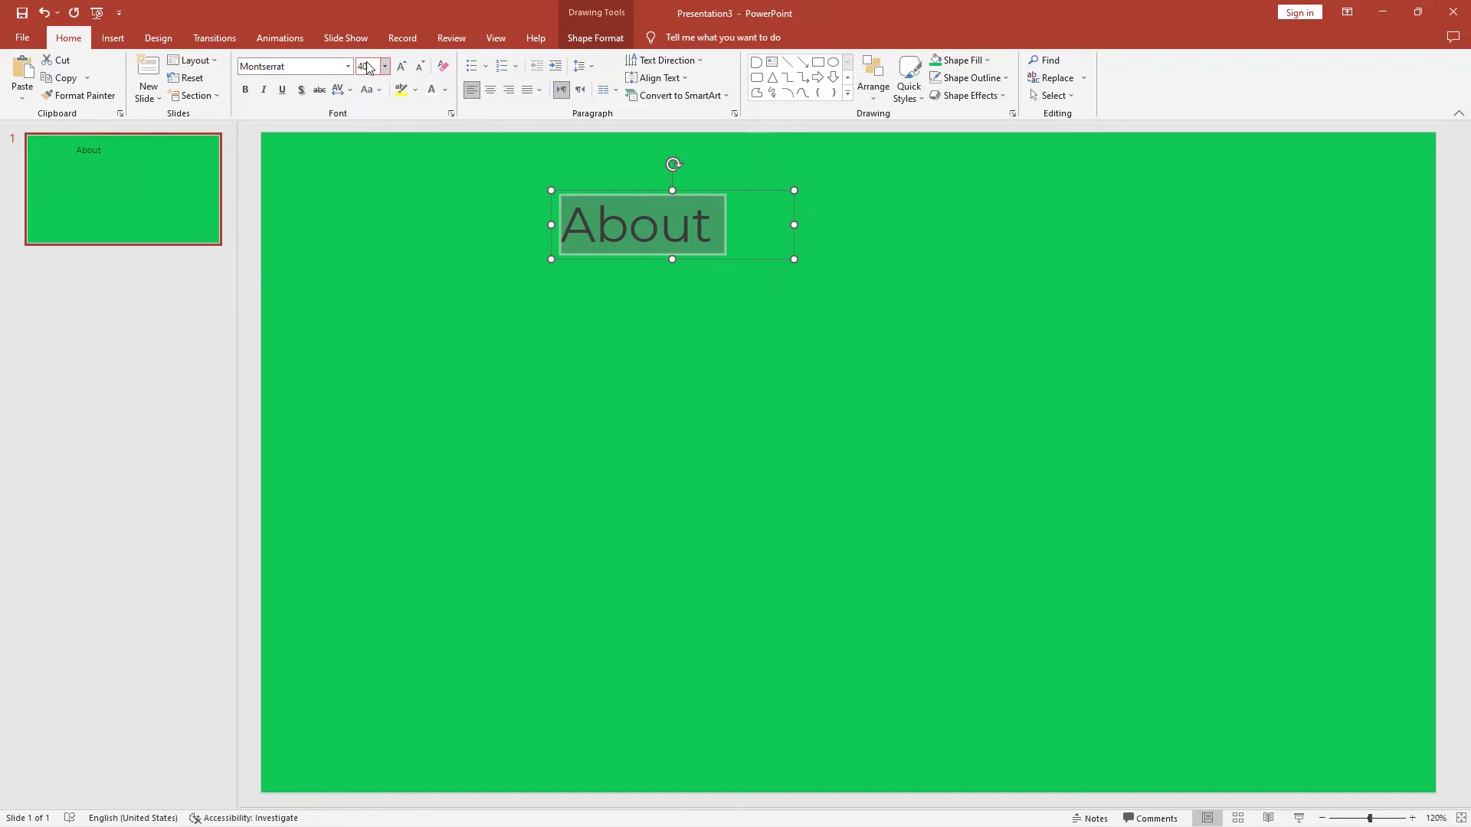
click(251, 96)
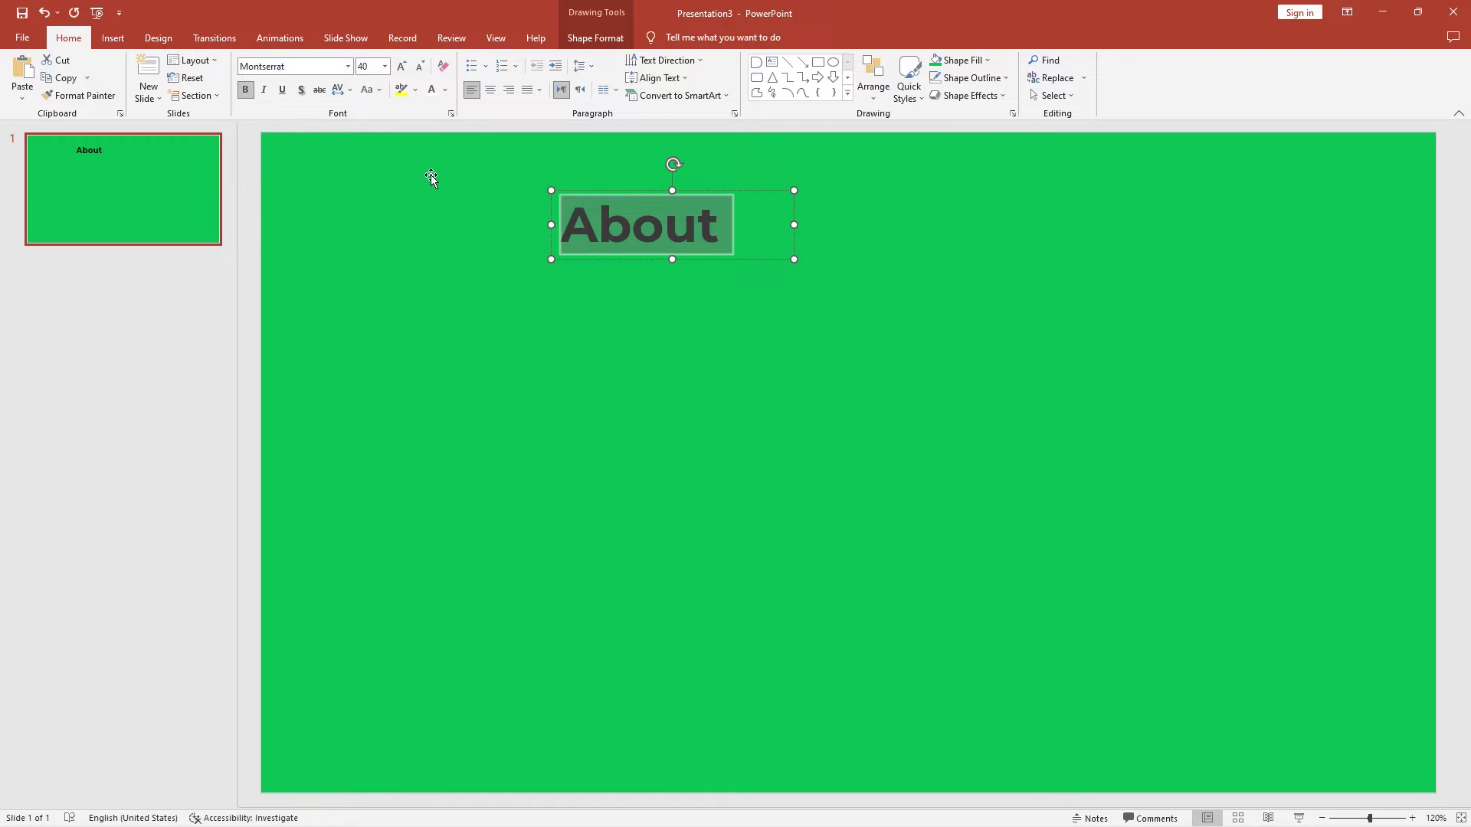
click(445, 91)
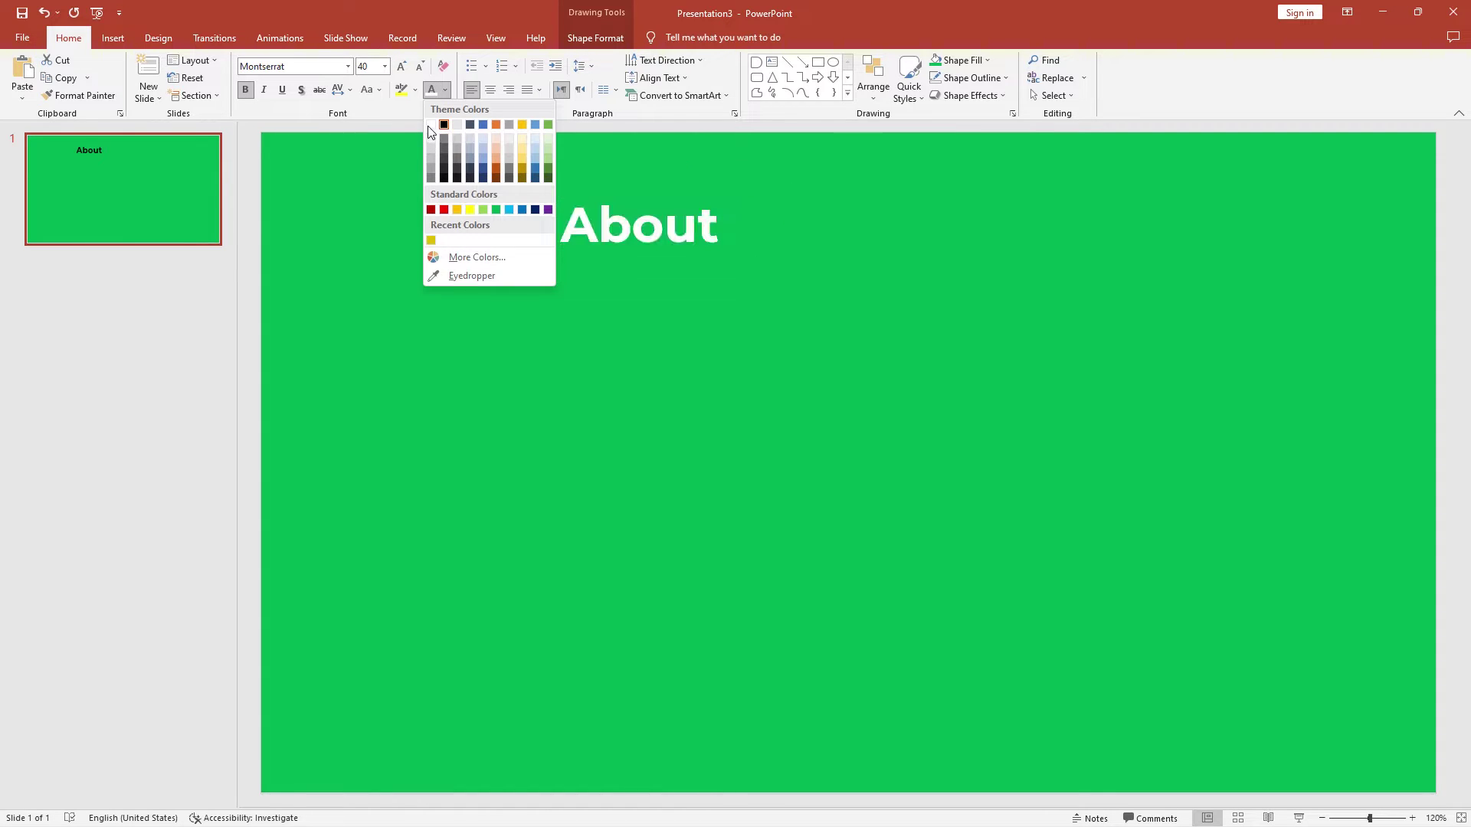
click(430, 121)
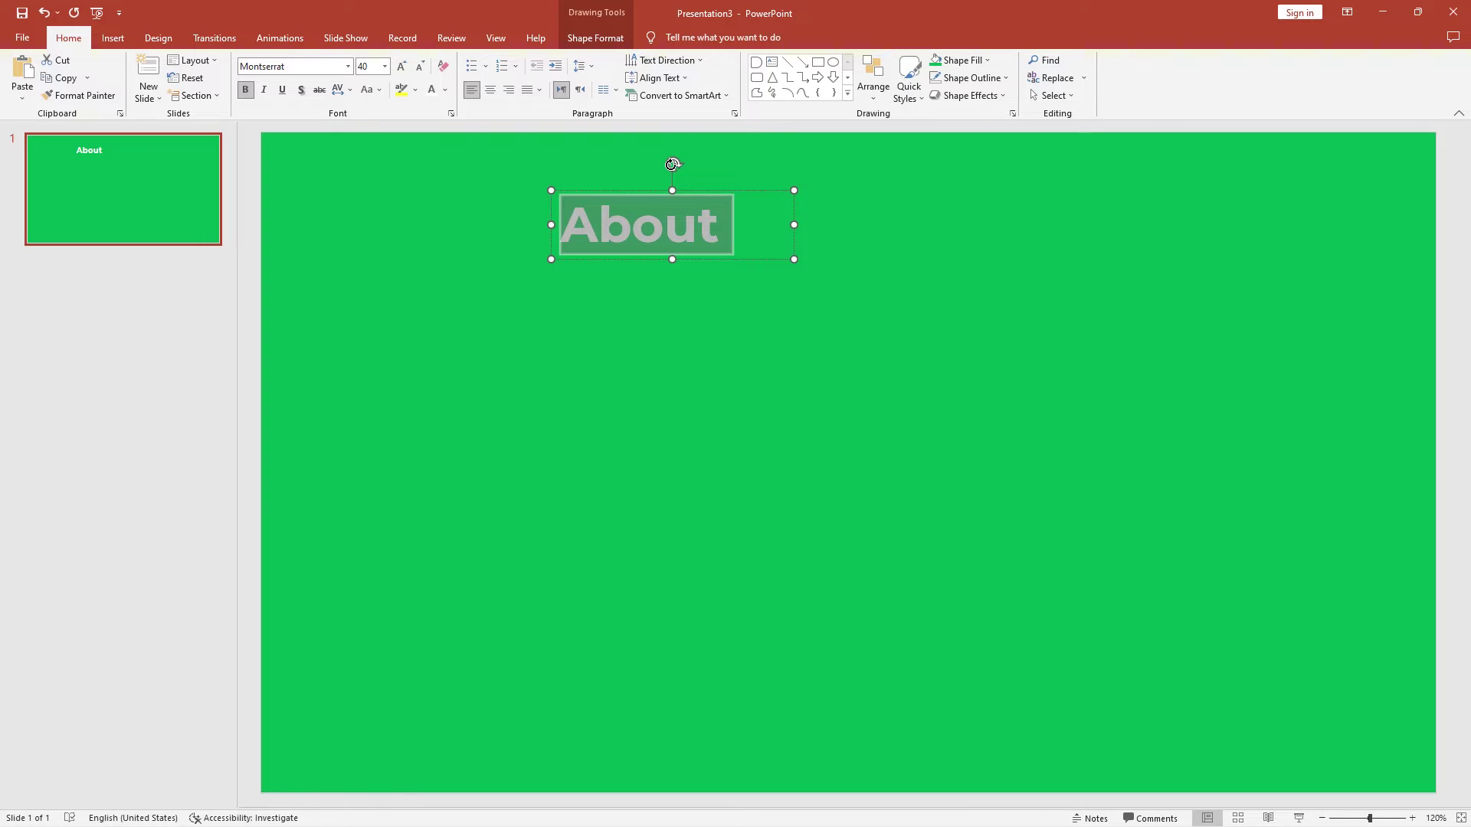
Rotate About vertically at the bottom-right, then shift it and the green rectangle left together.
drag(672, 164, 762, 242)
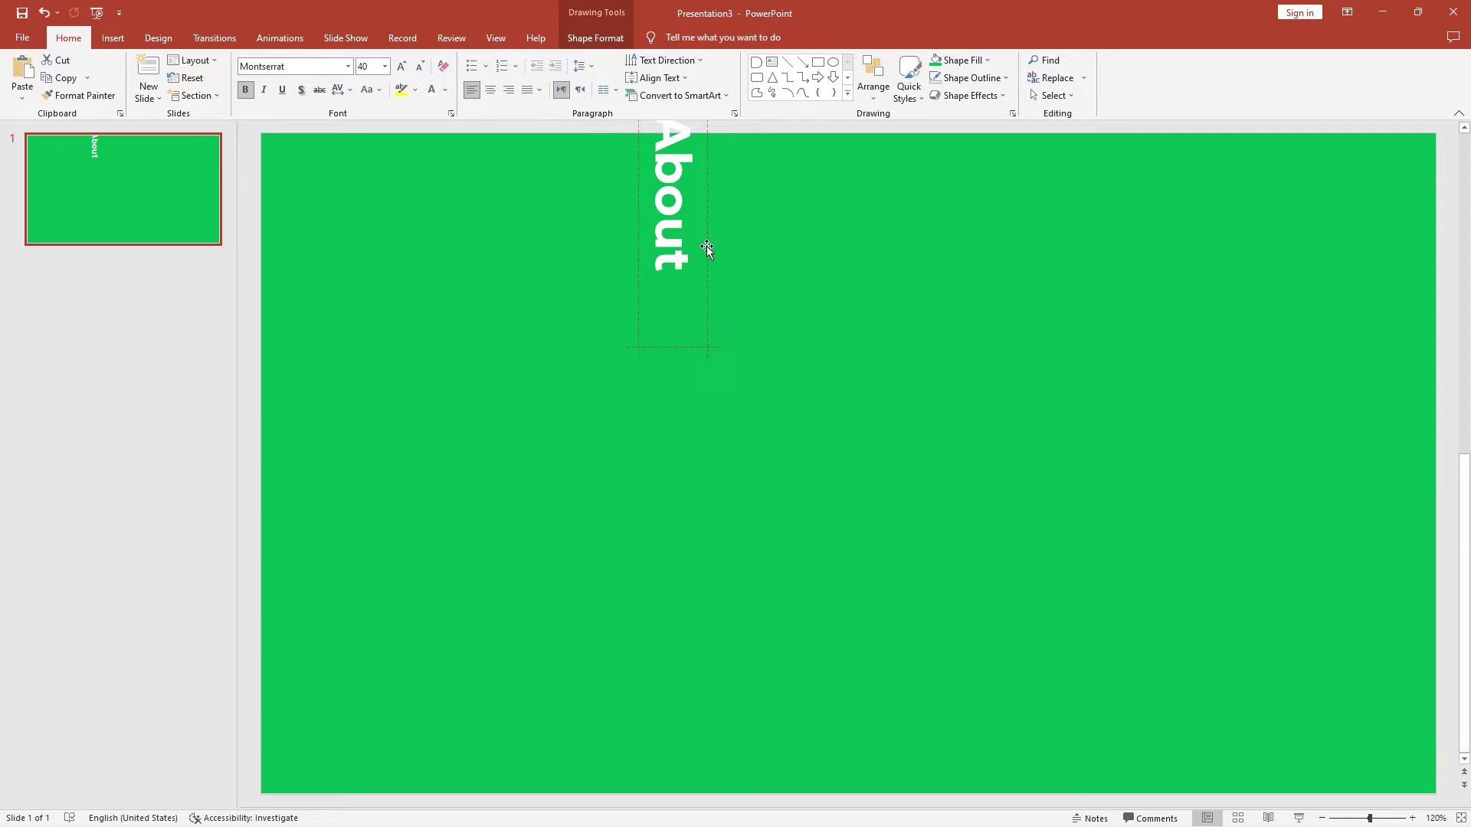
drag(706, 246, 1382, 719)
click(1390, 684)
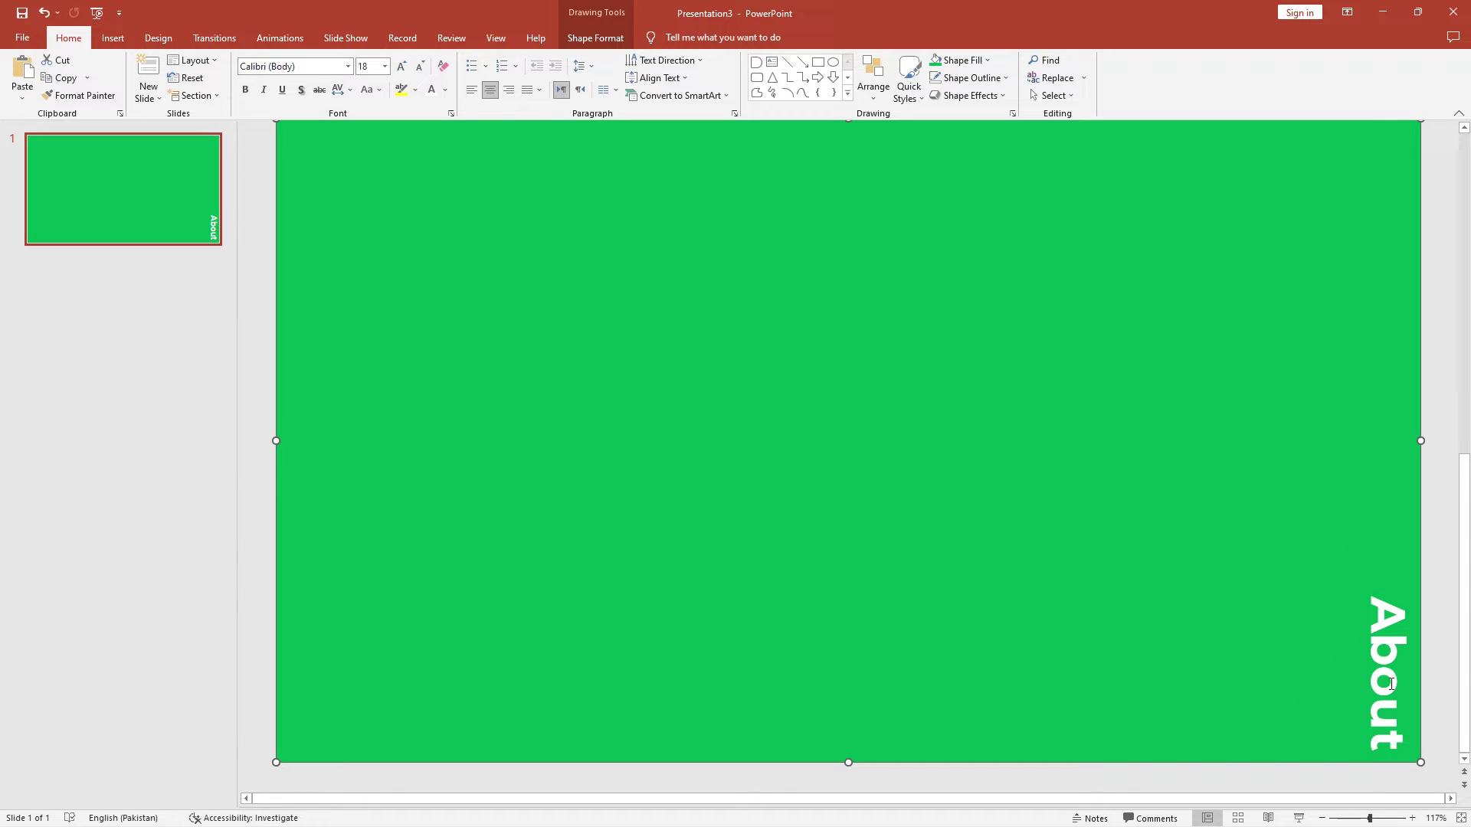
click(1380, 684)
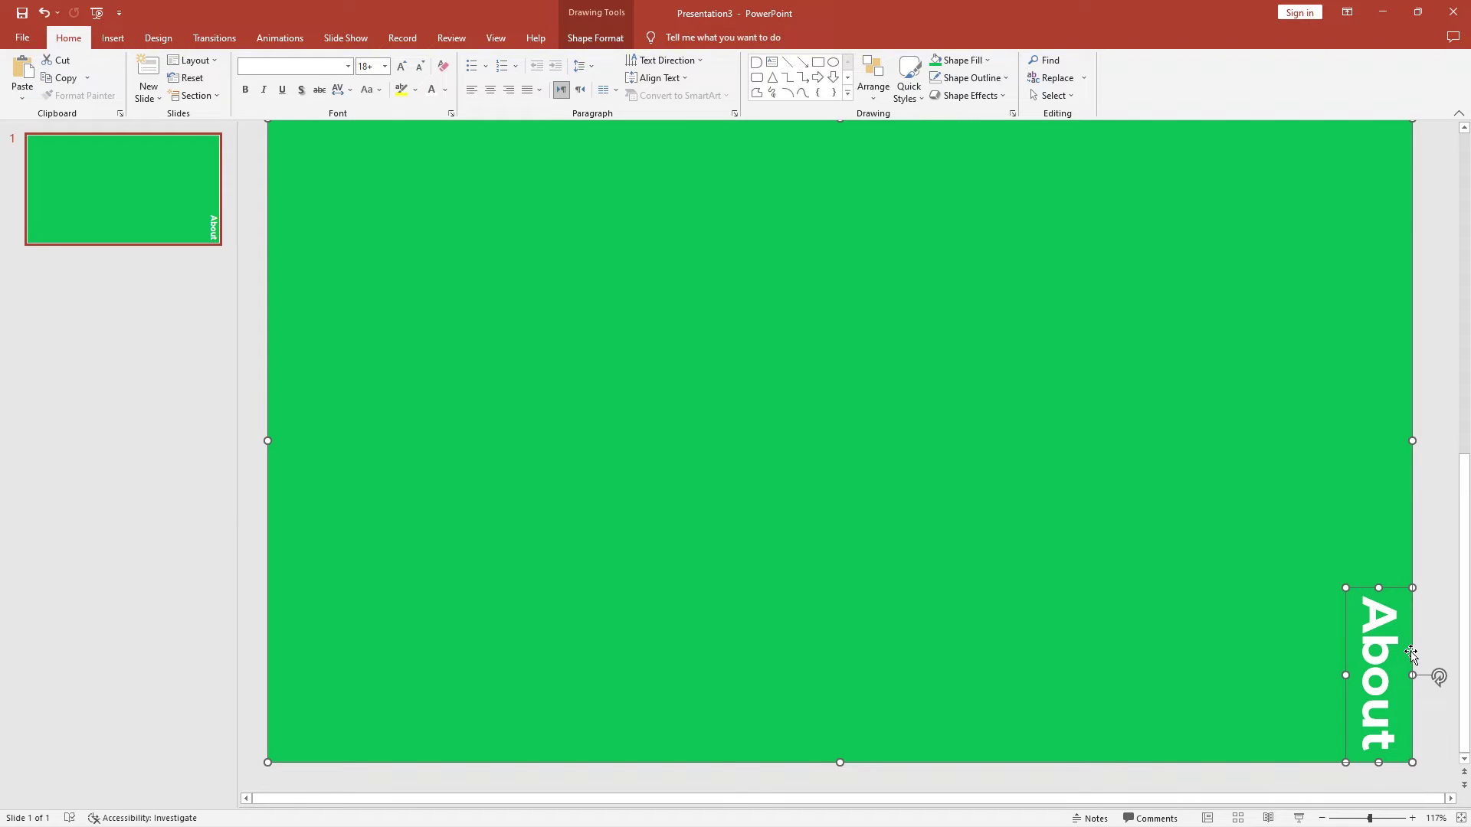
drag(1412, 653, 1364, 654)
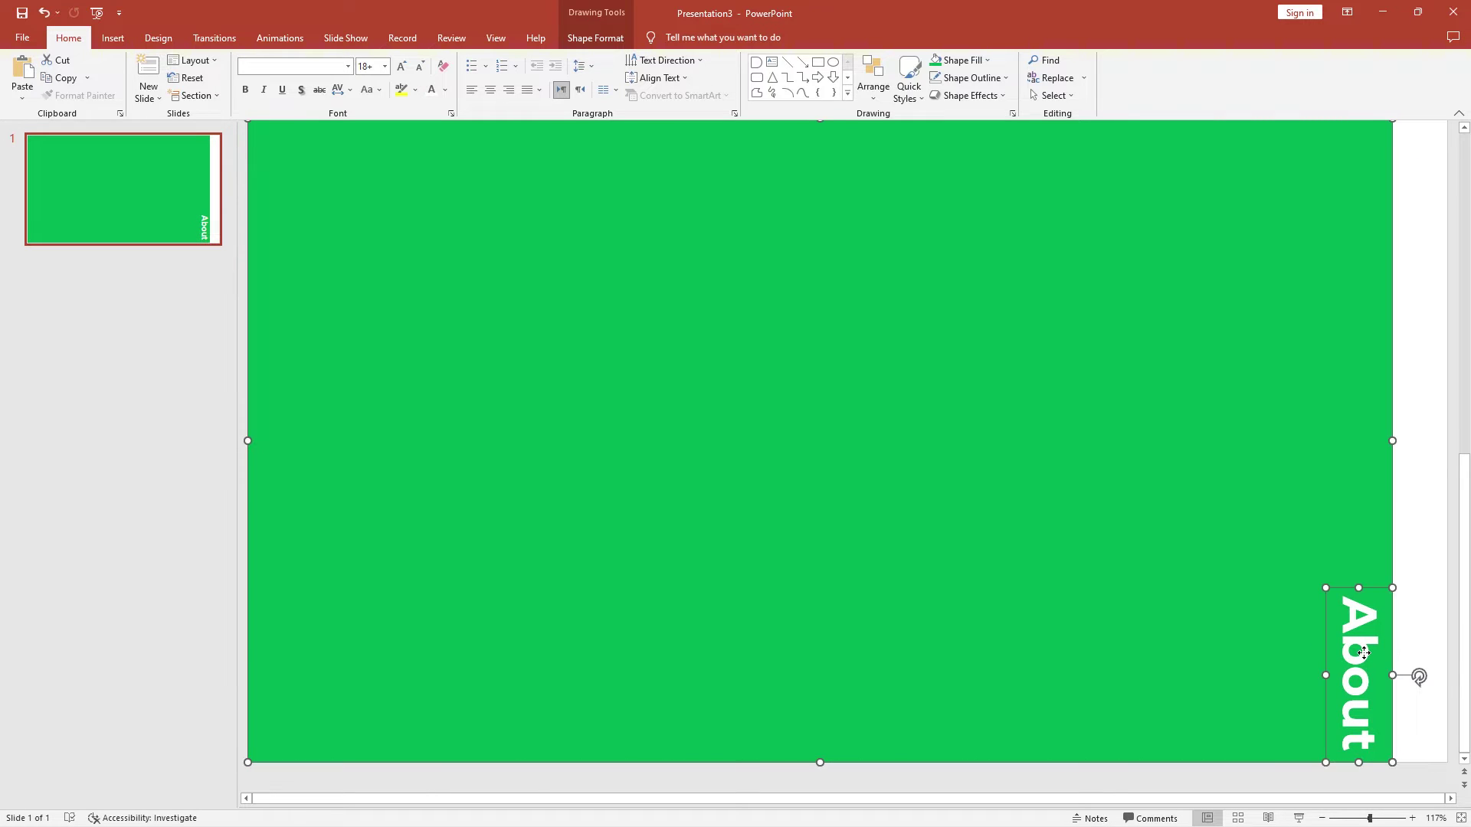
click(1407, 610)
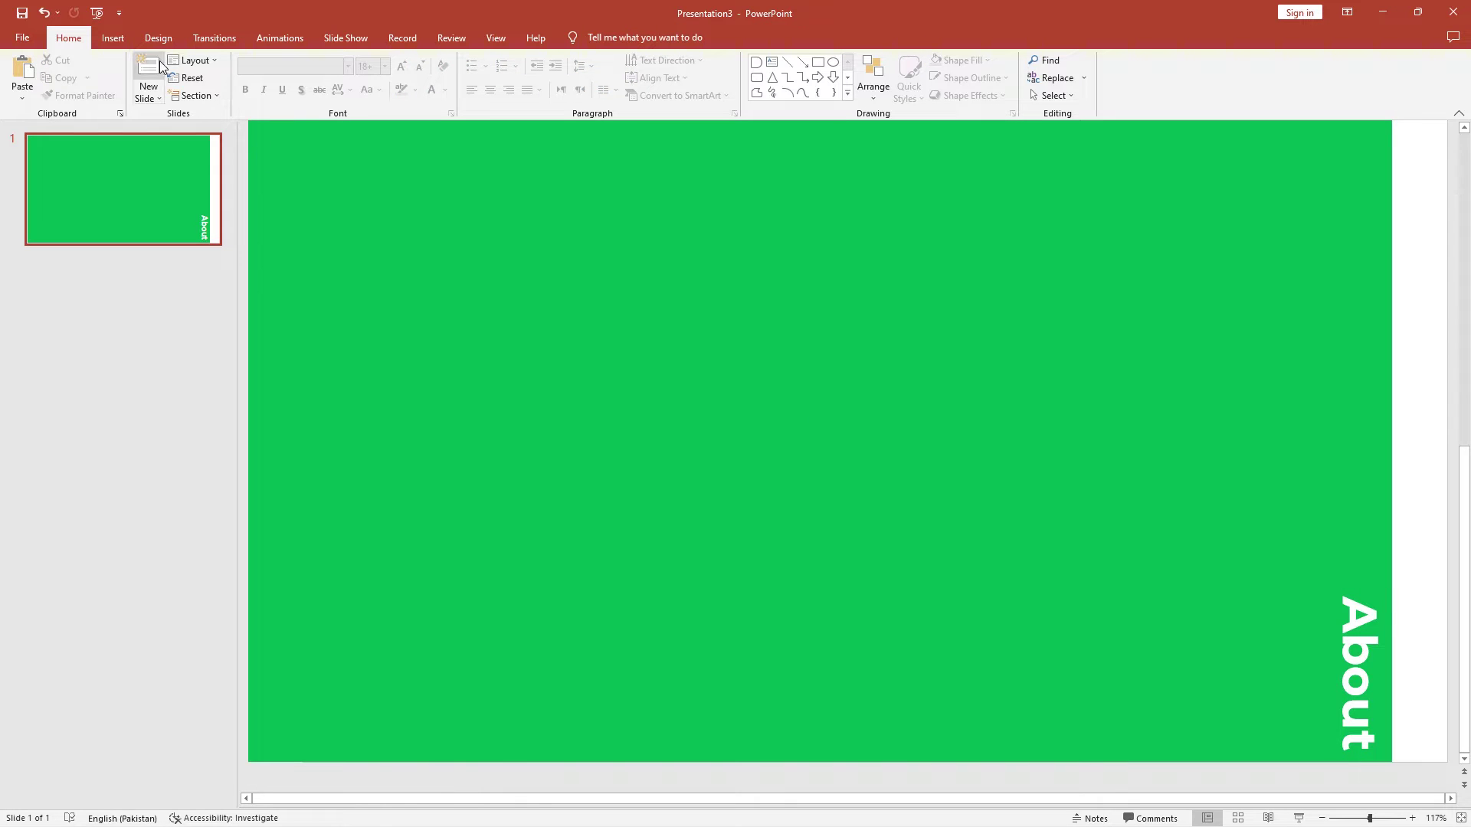
Draw a green, outline-free Flowchart: Delay tab at the slide's right edge.
click(118, 38)
click(241, 101)
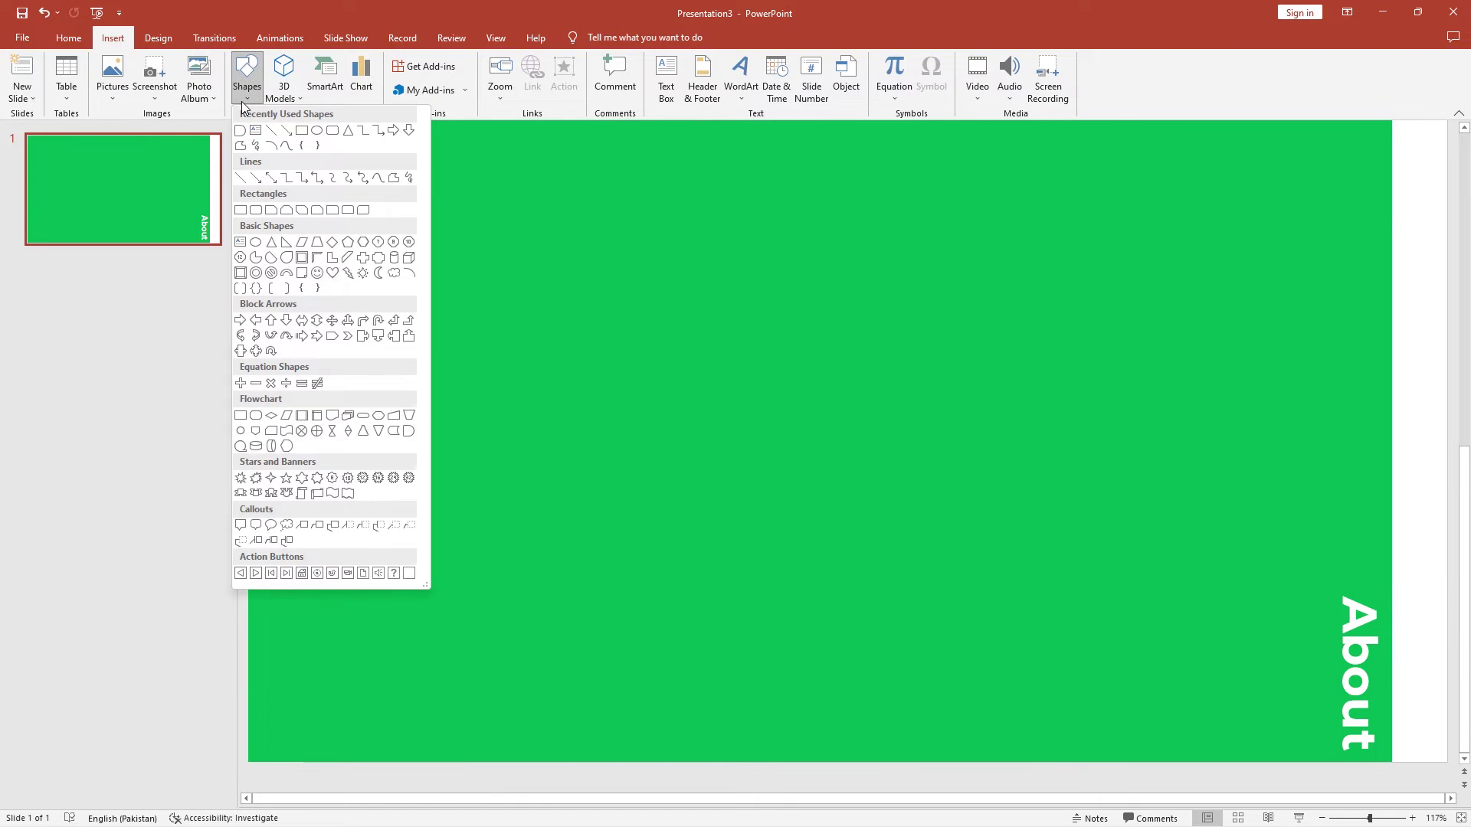
click(408, 431)
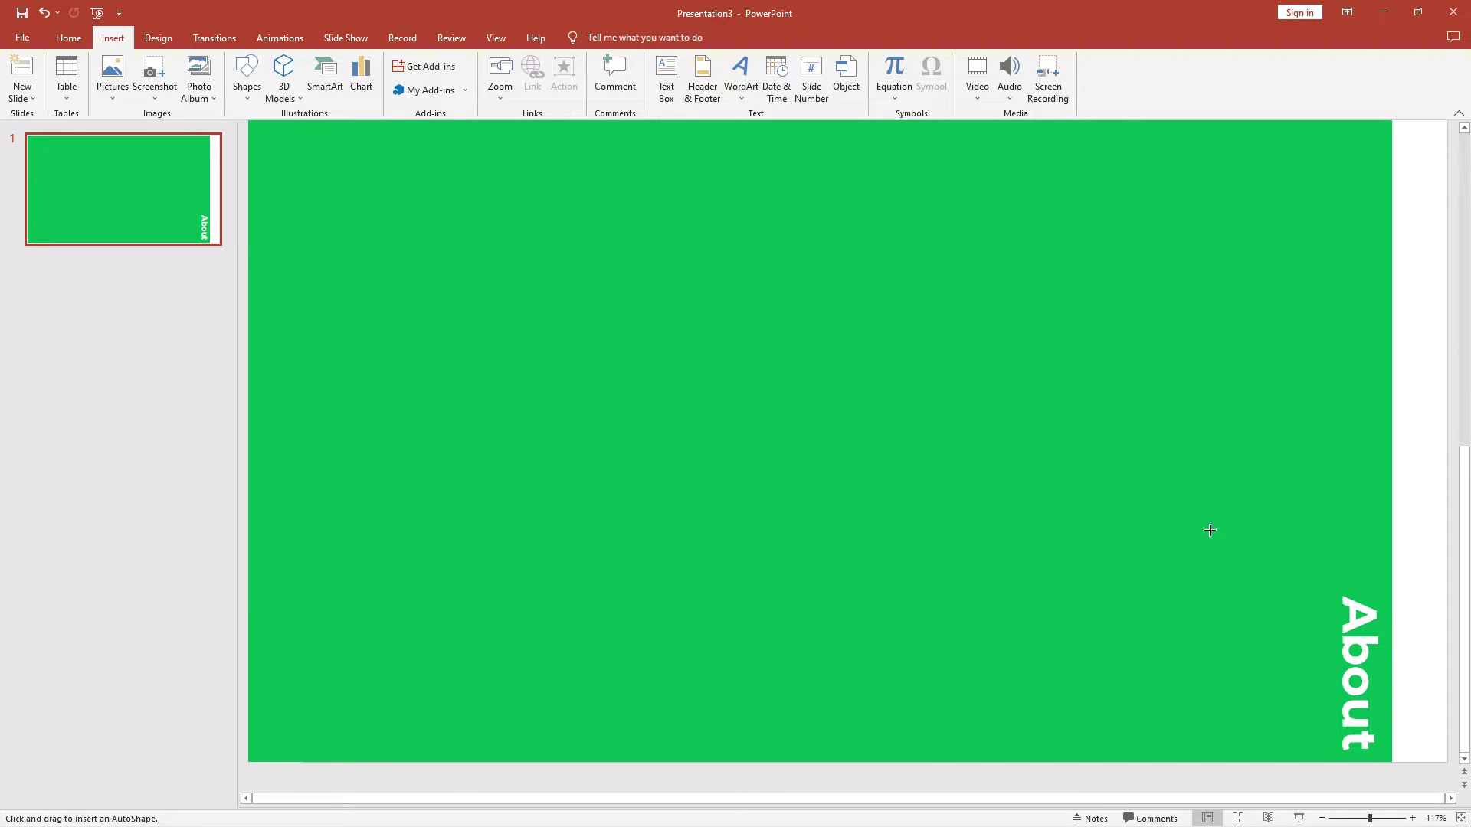
drag(1303, 492, 1360, 549)
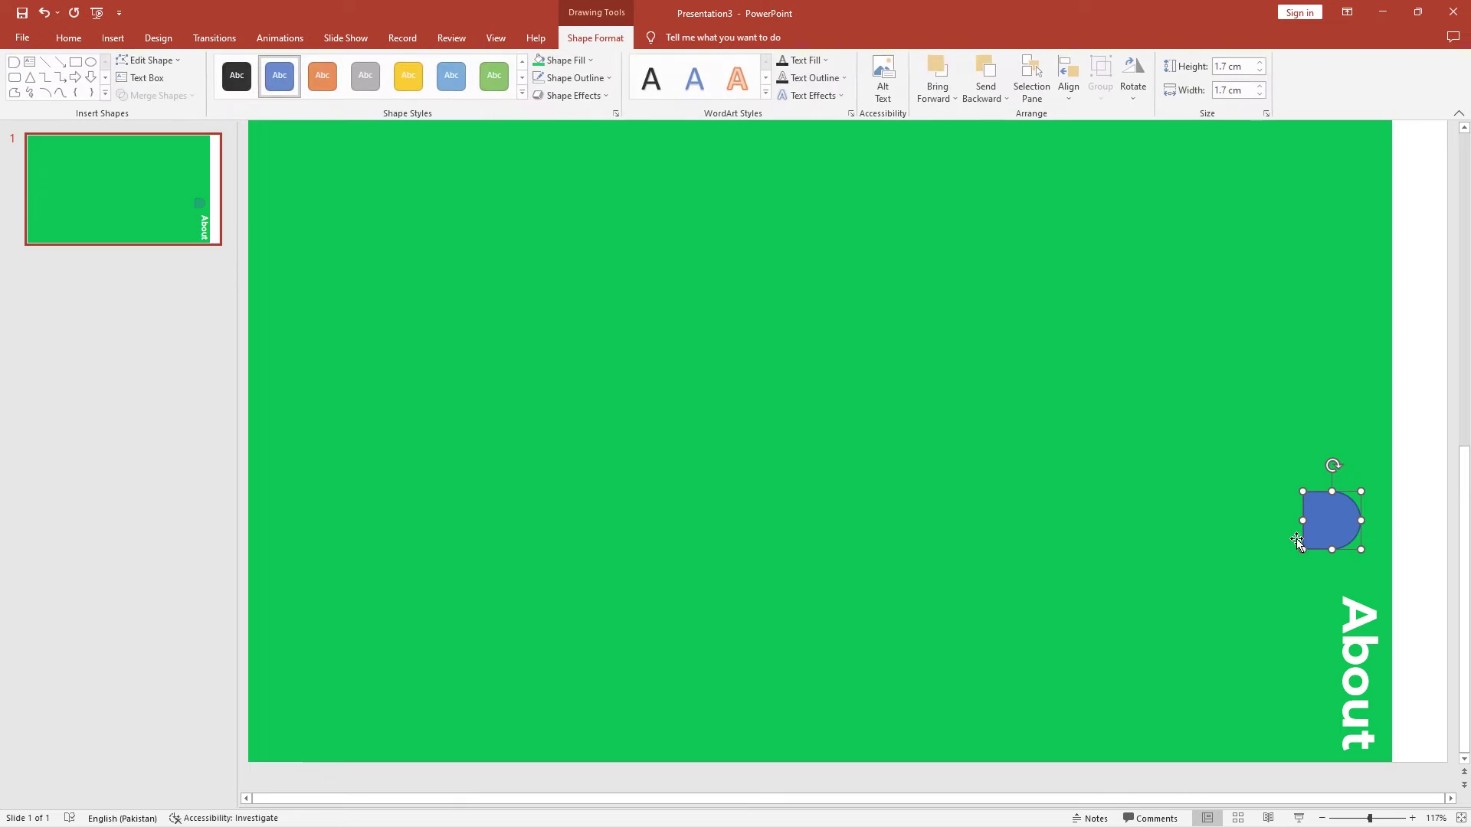
click(541, 80)
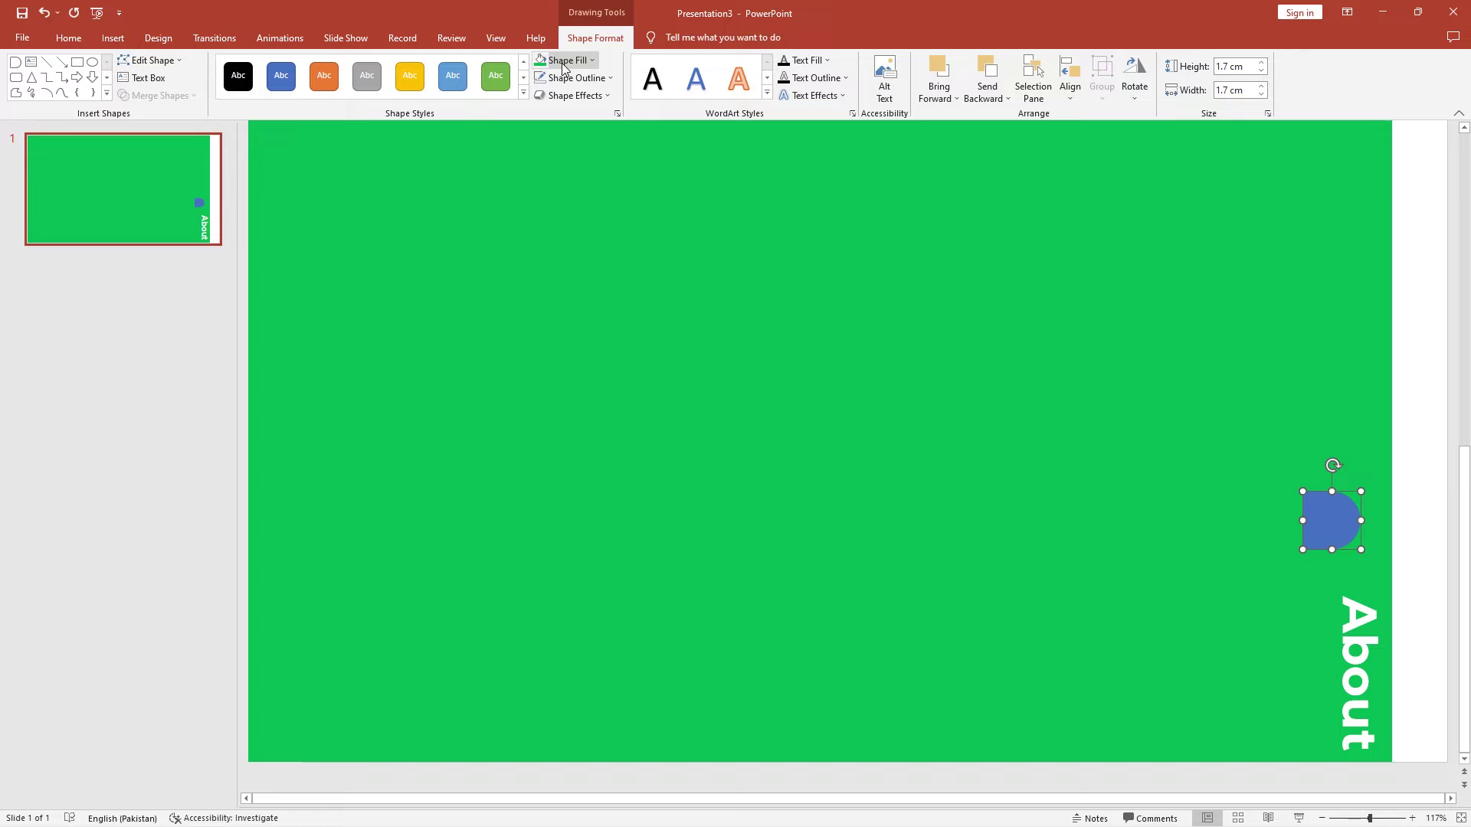
click(562, 61)
click(544, 61)
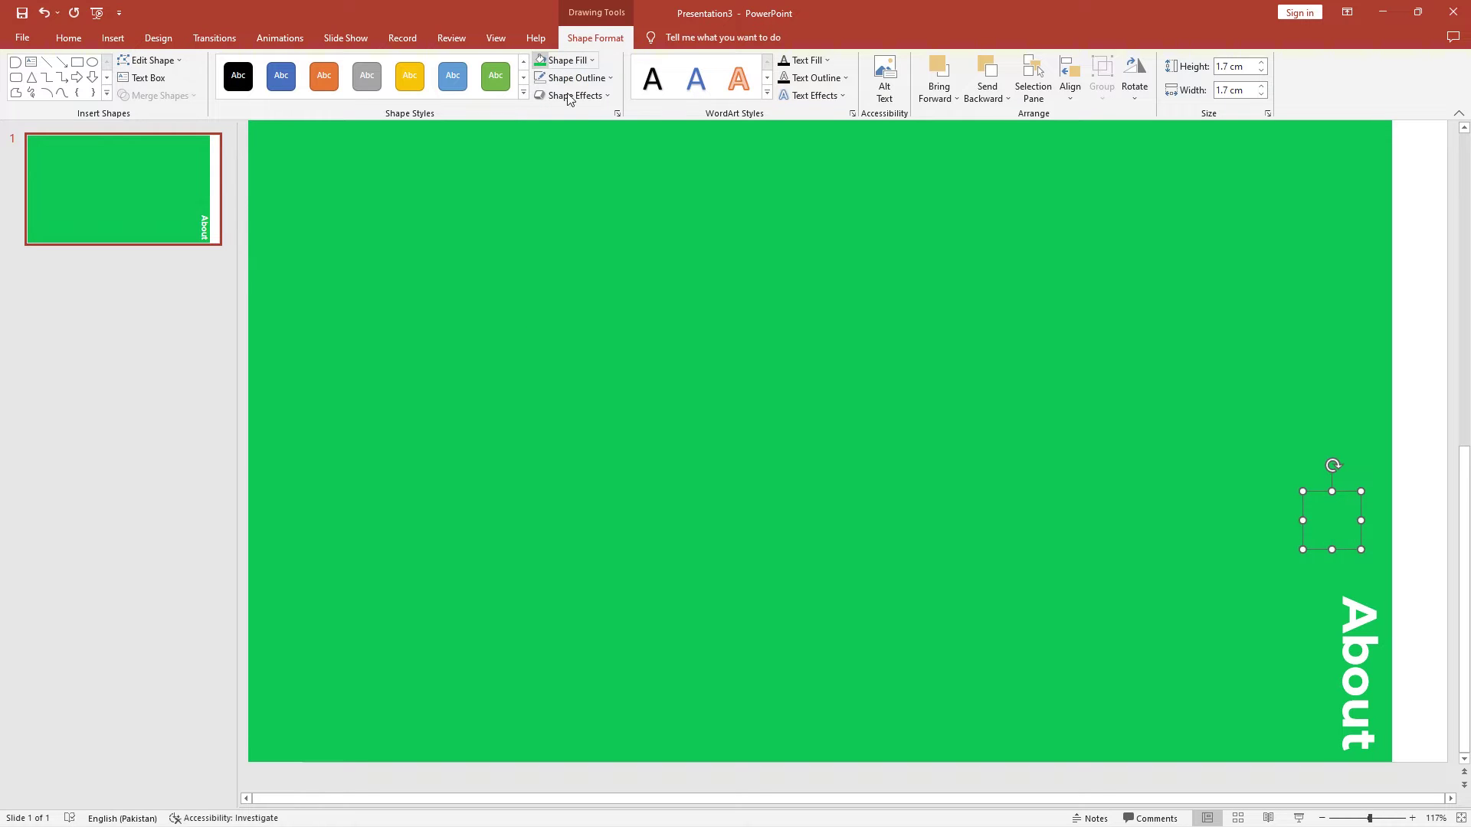
drag(1311, 527, 1378, 609)
Bring the About label in front of the tab and align the tab with it.
click(1355, 617)
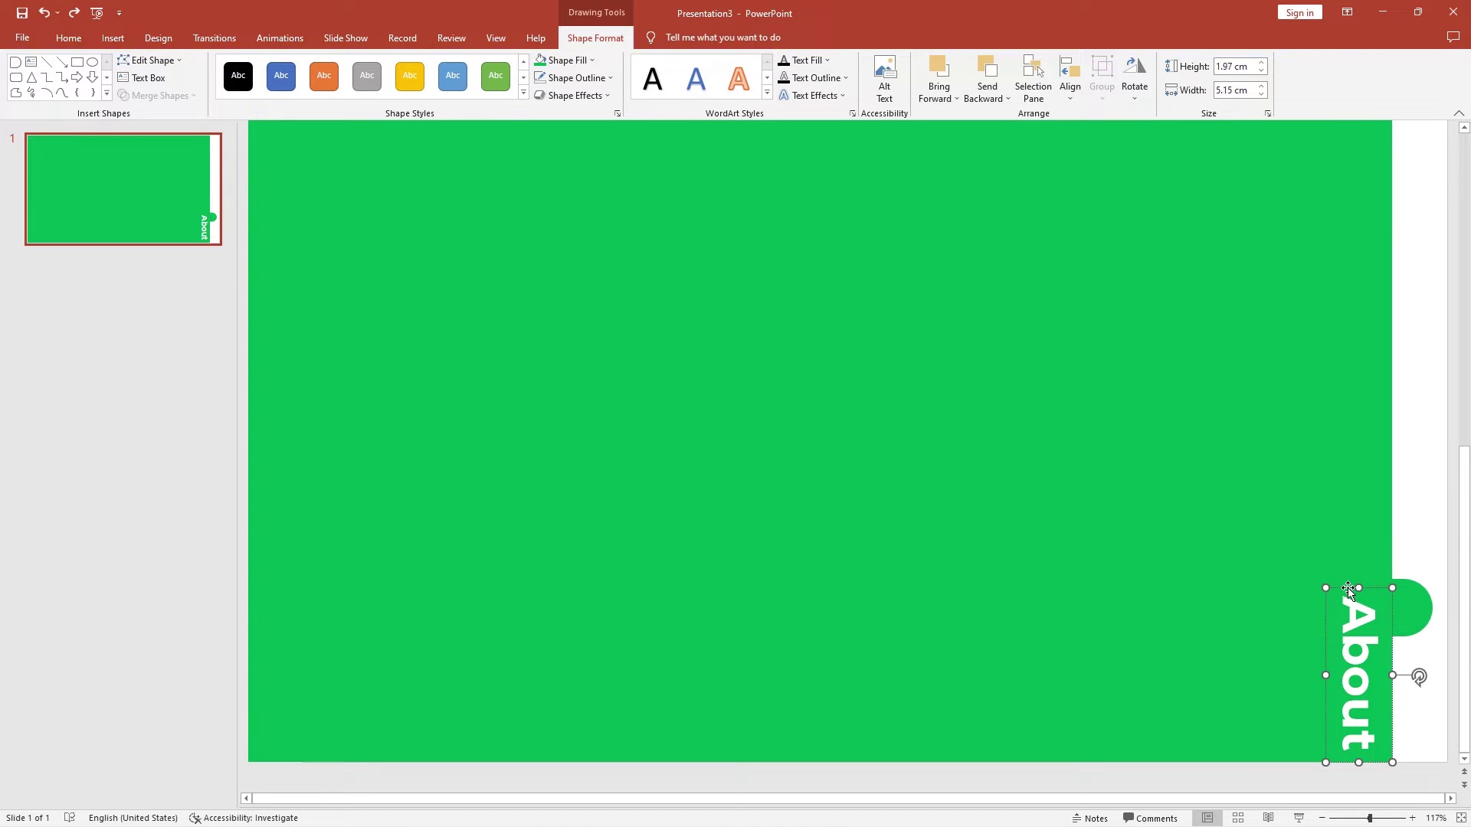
right_click(1349, 591)
click(1302, 384)
click(1407, 607)
drag(1408, 607, 1404, 603)
click(1416, 490)
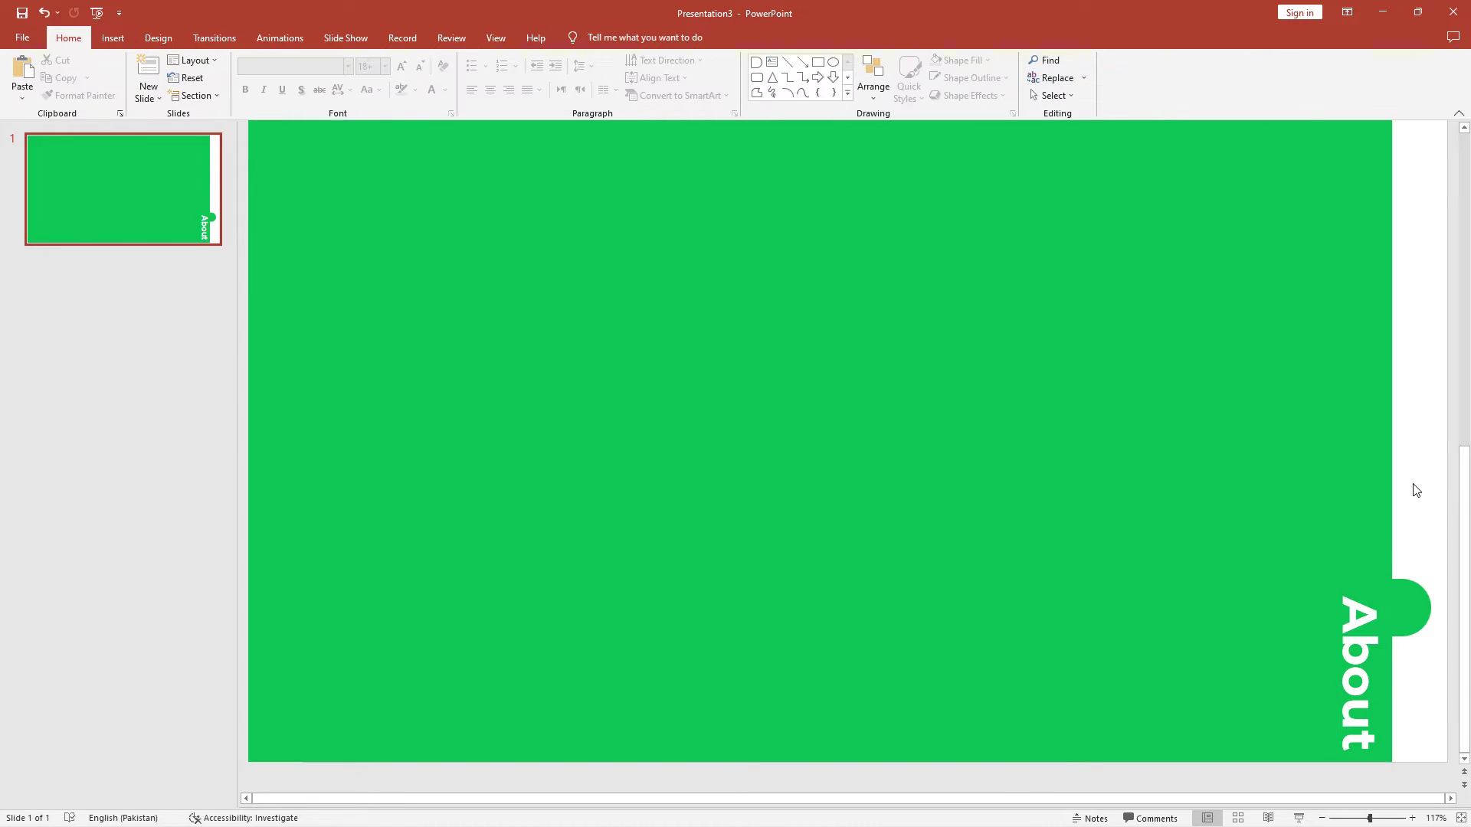
click(1359, 637)
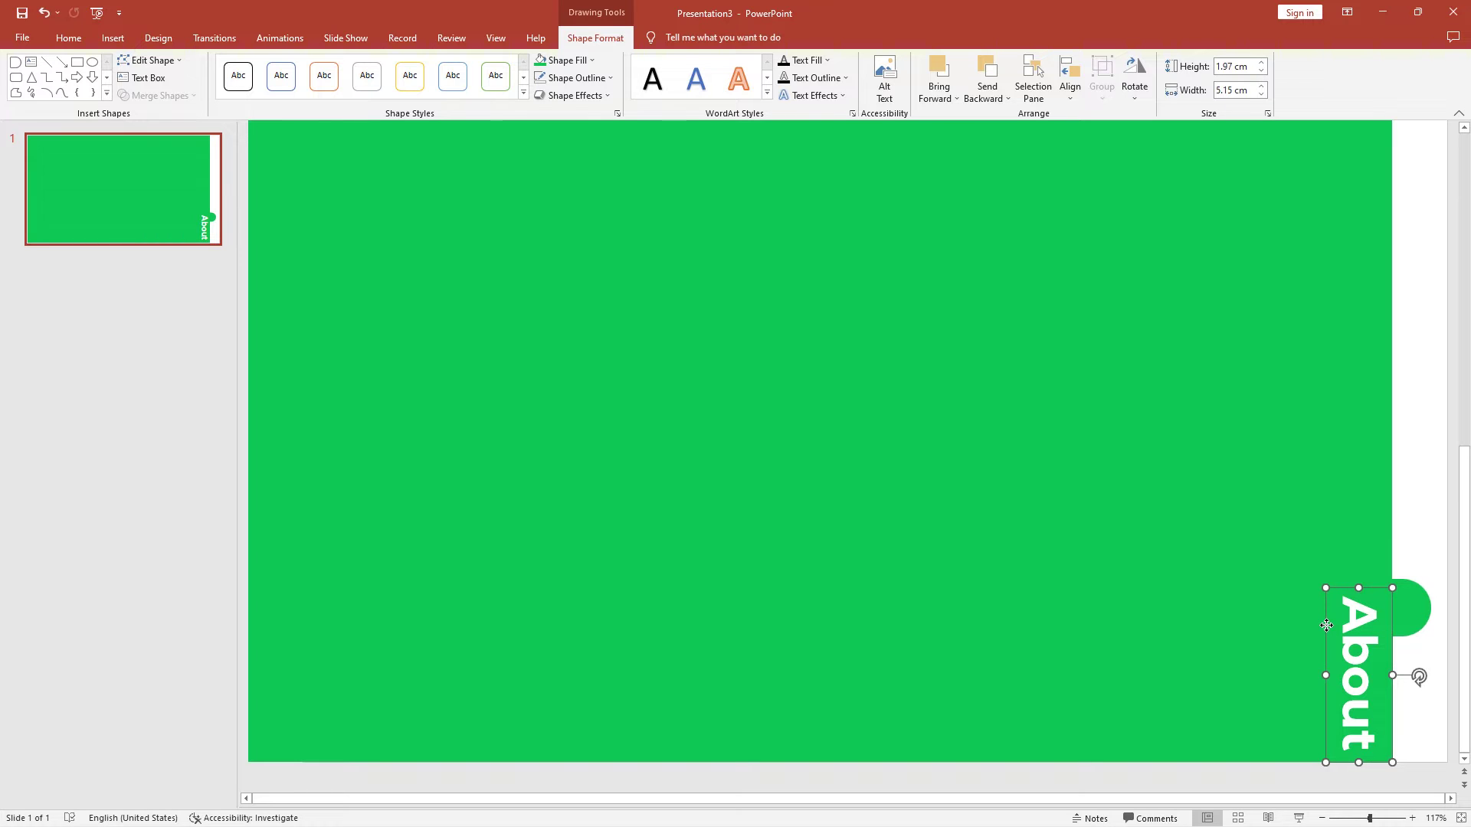
Duplicate the About box, turn it horizontal, change its text to 1, size 36.
key(ctrl+d)
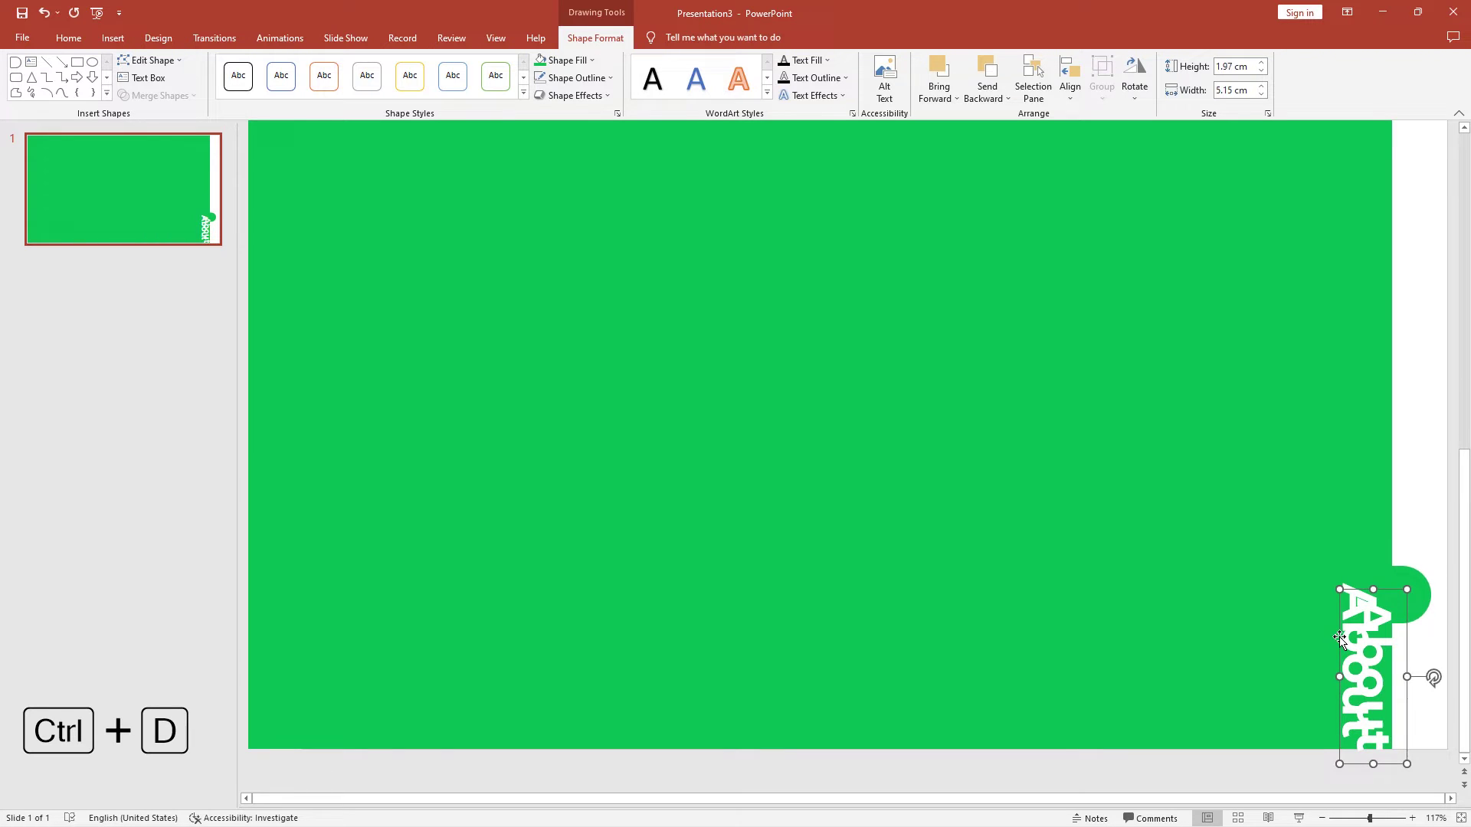
drag(1339, 638, 1267, 478)
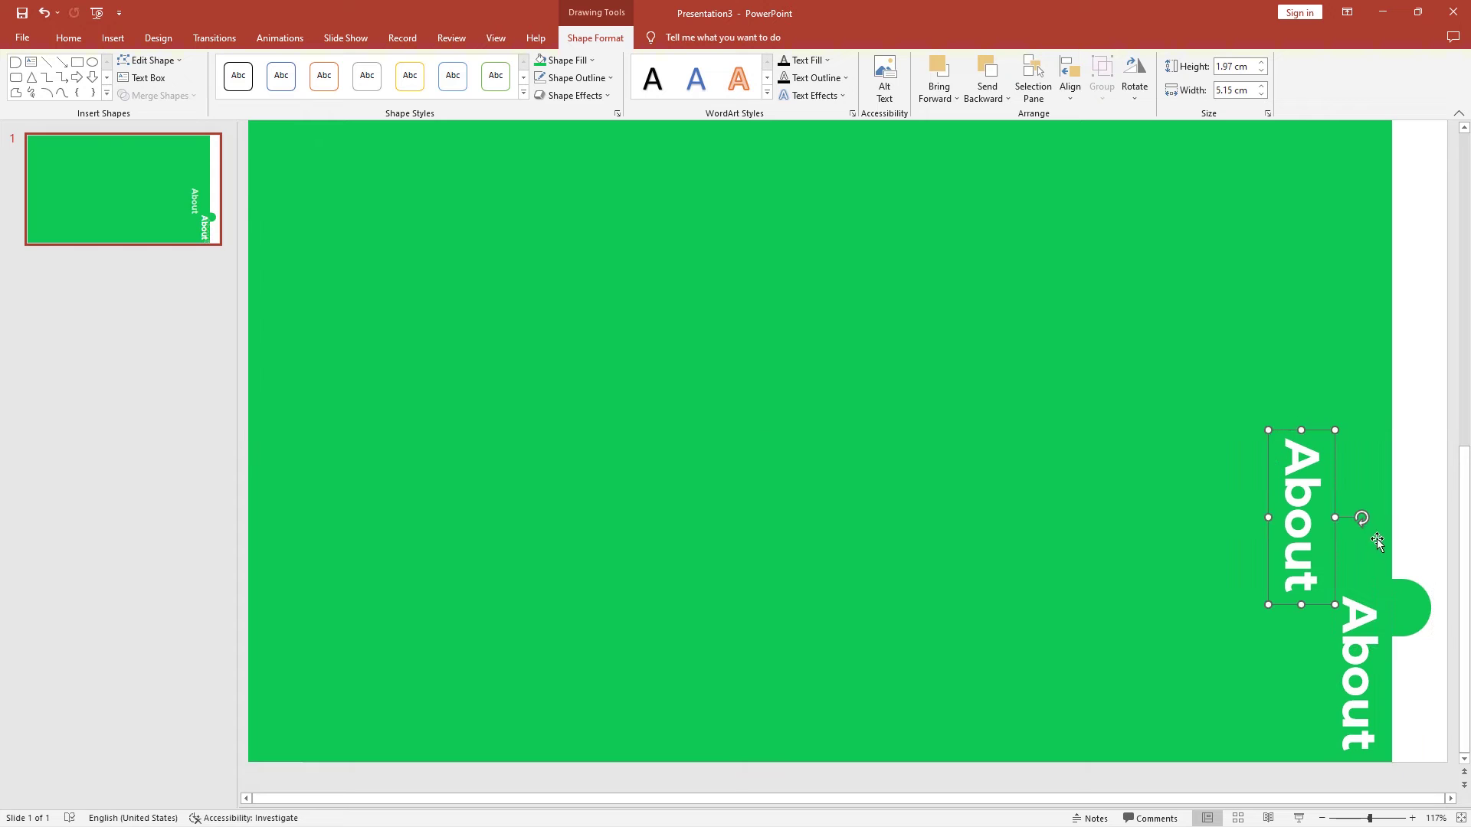
drag(1364, 519, 1300, 463)
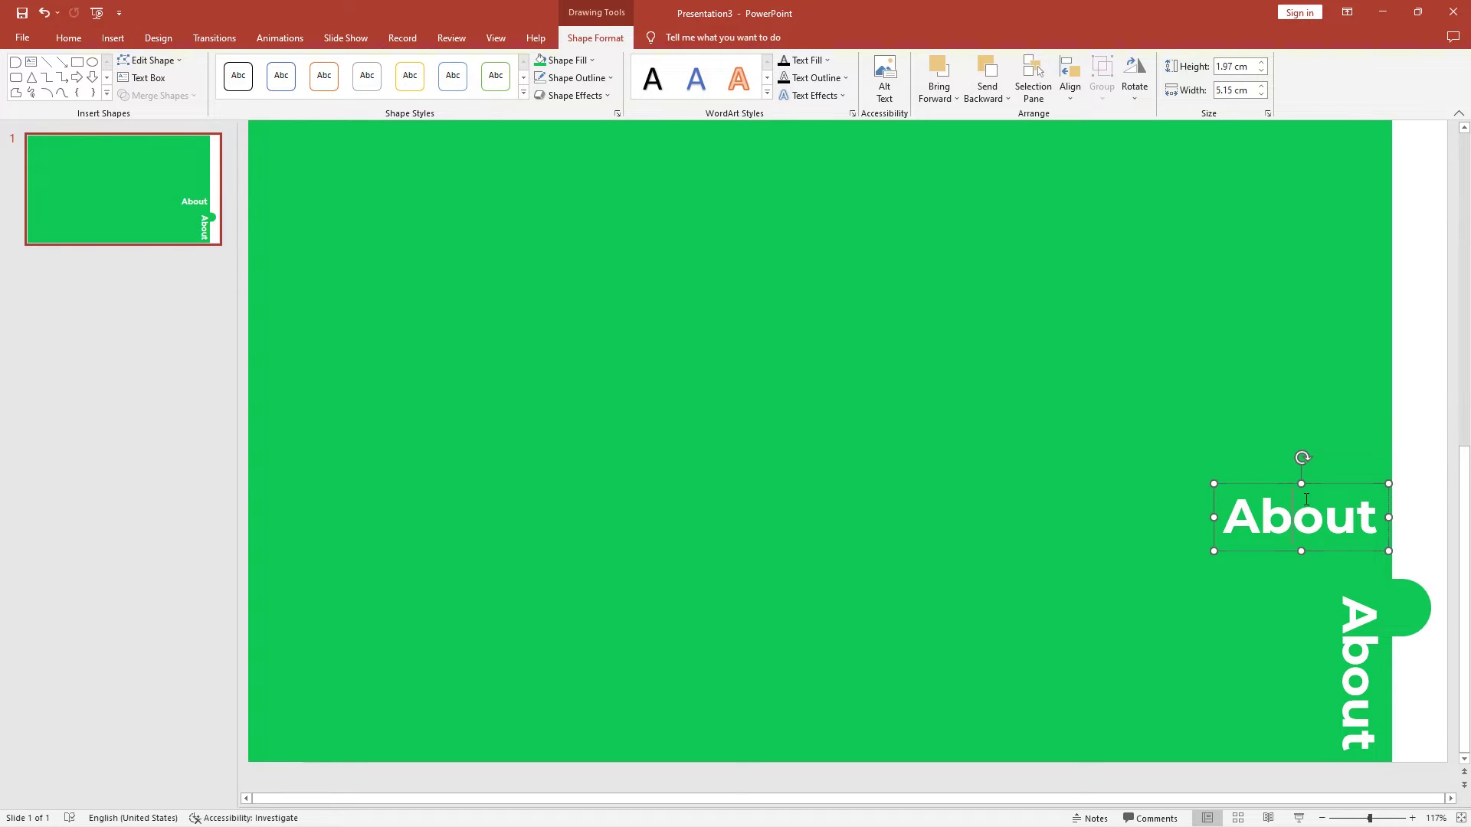
double_click(1306, 506)
text(1)
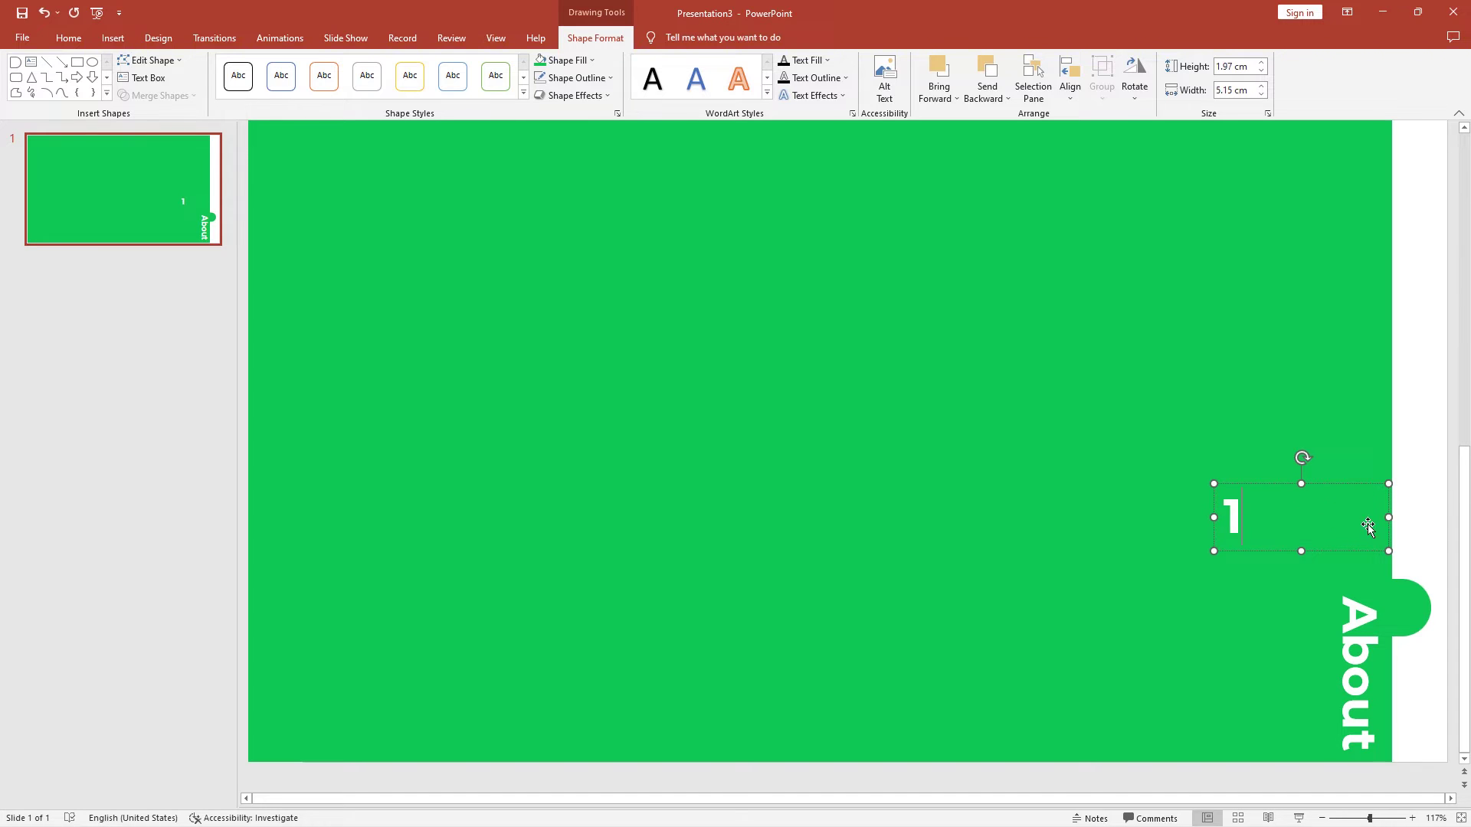
drag(1387, 517, 1429, 630)
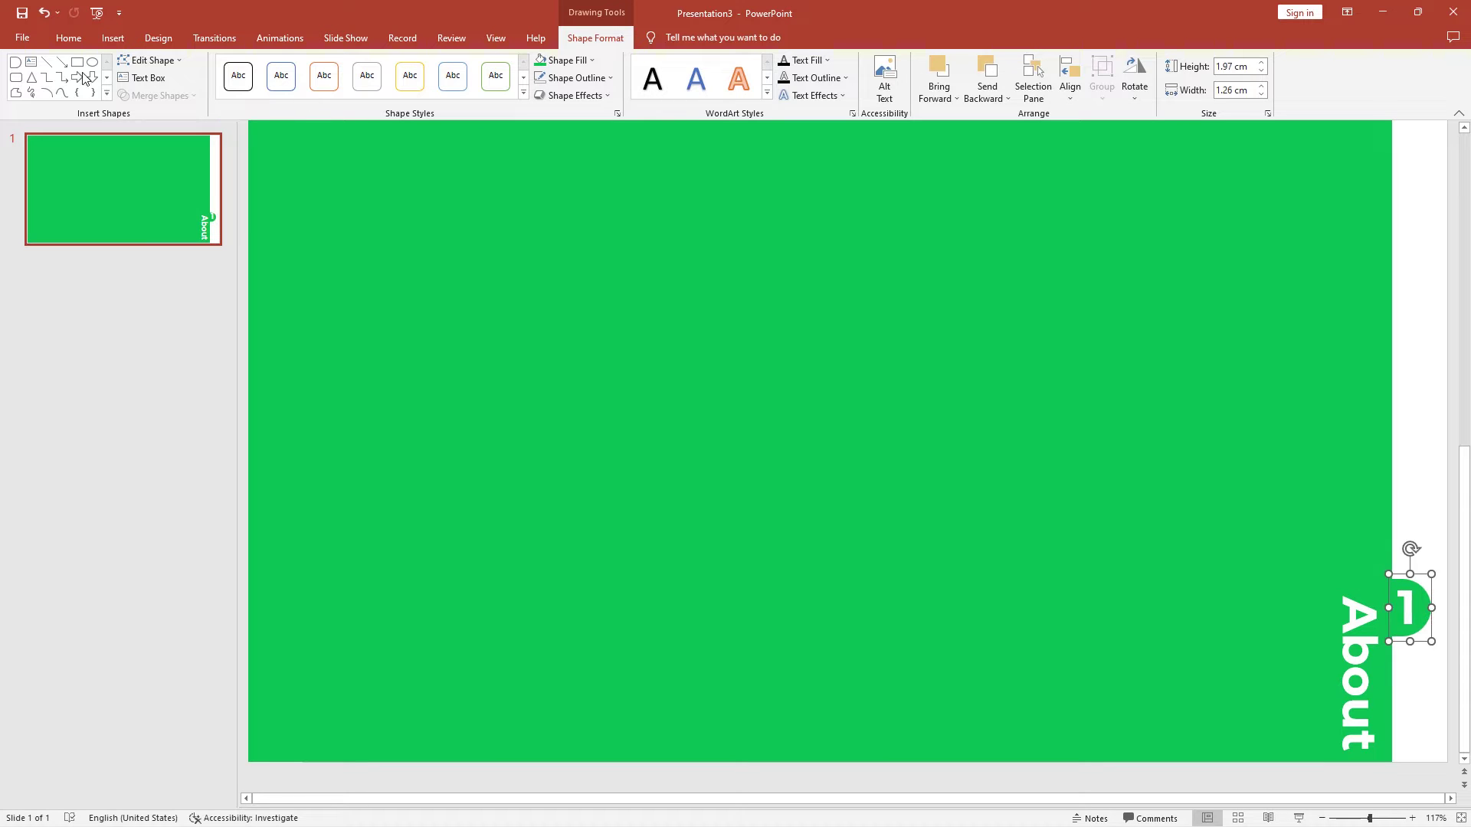
click(68, 38)
click(385, 67)
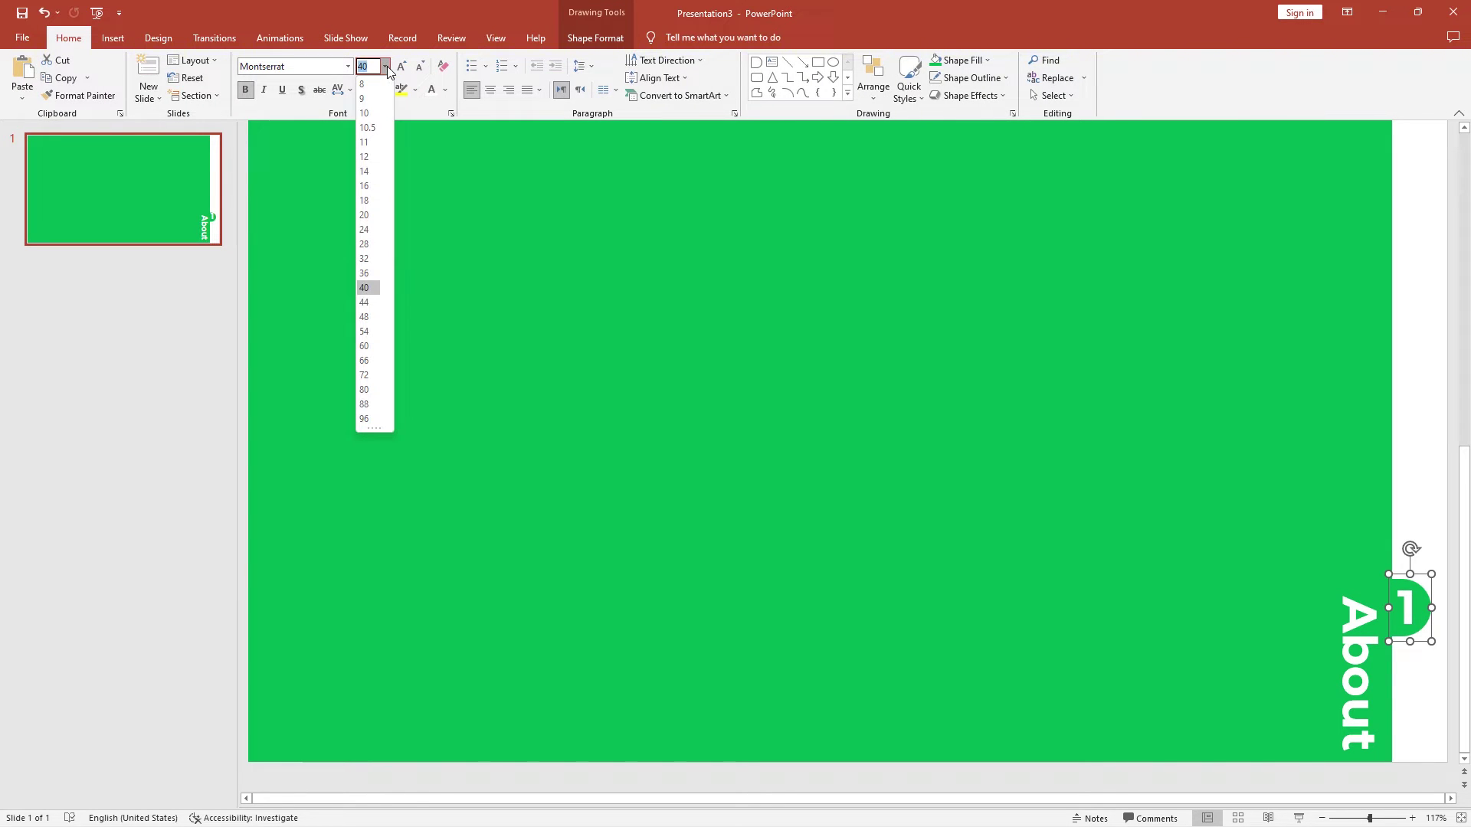
click(369, 273)
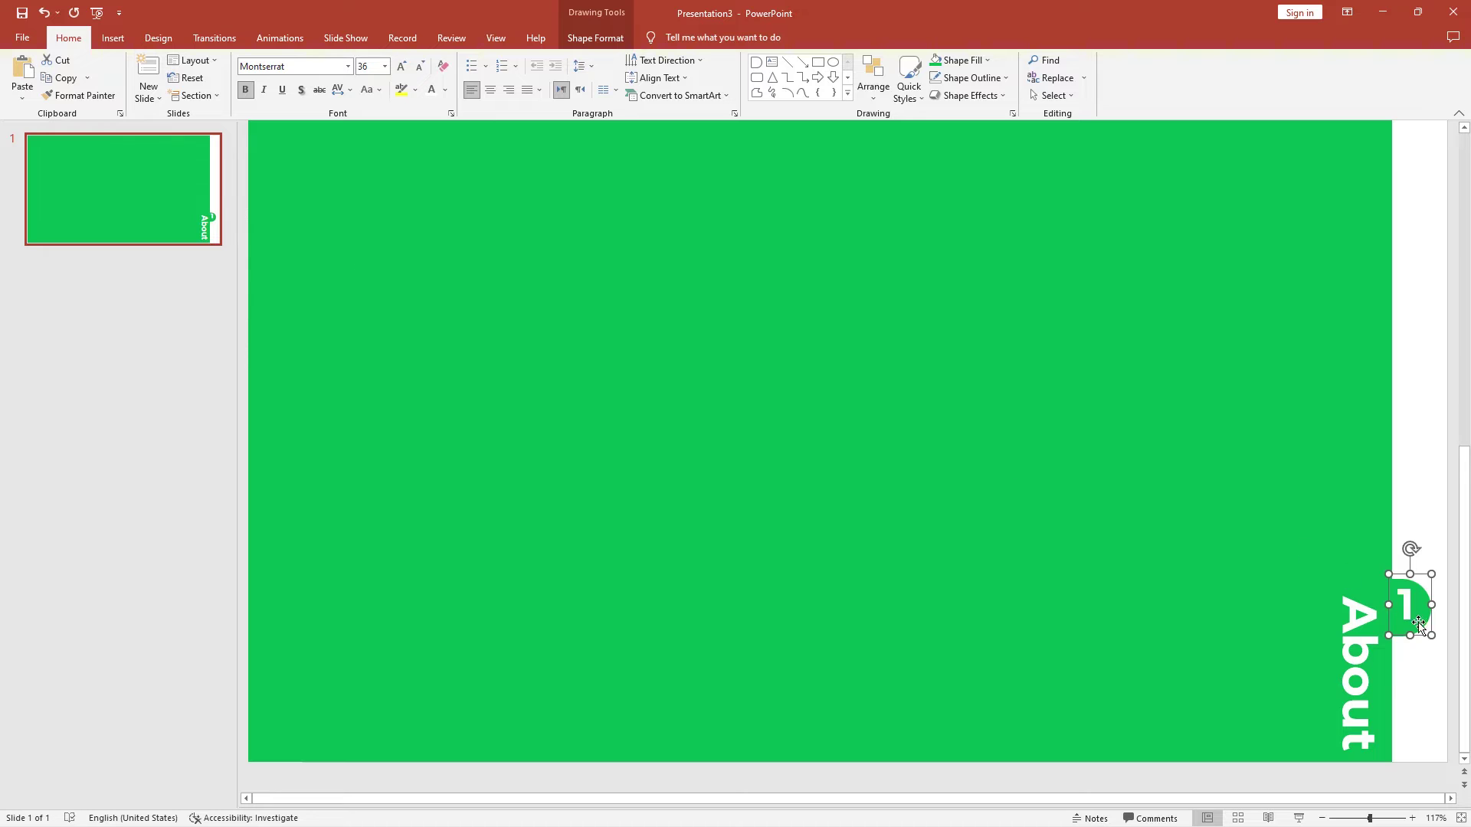
Position the 1 on the tab, then group all slide shapes with Ctrl+A, Ctrl+G.
drag(1421, 634, 1424, 637)
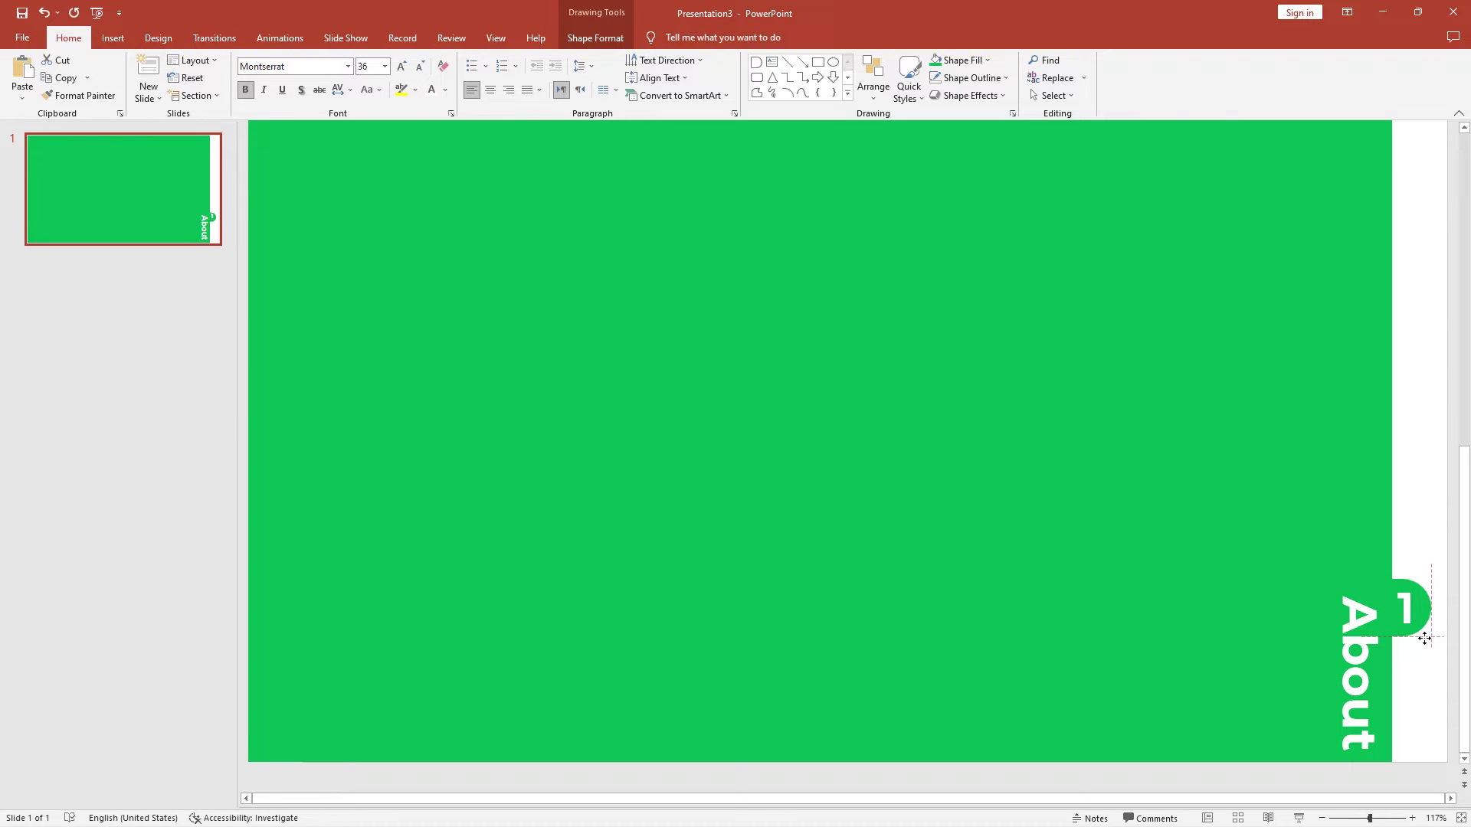
click(1411, 534)
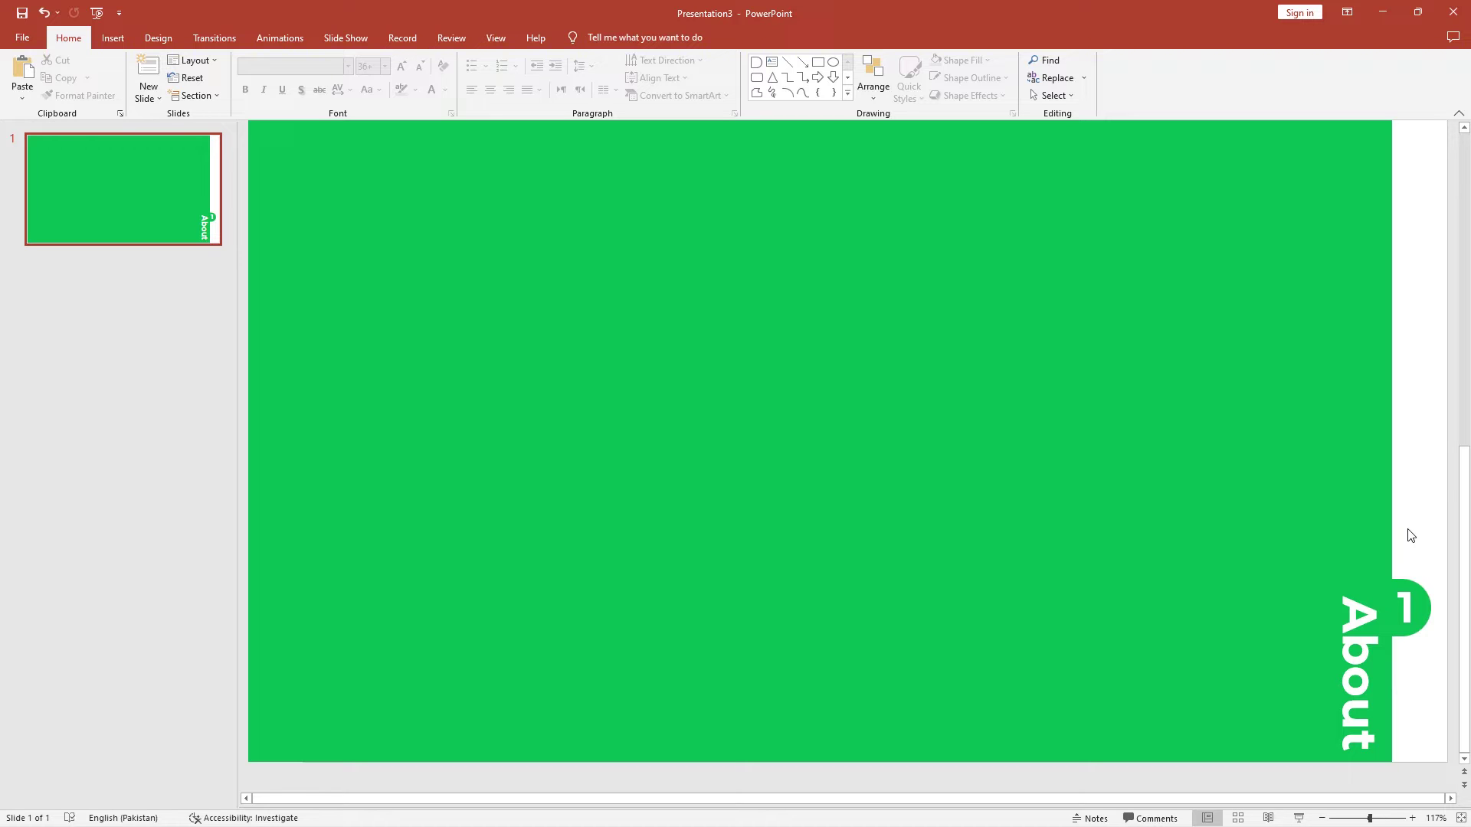
key(ctrl+a)
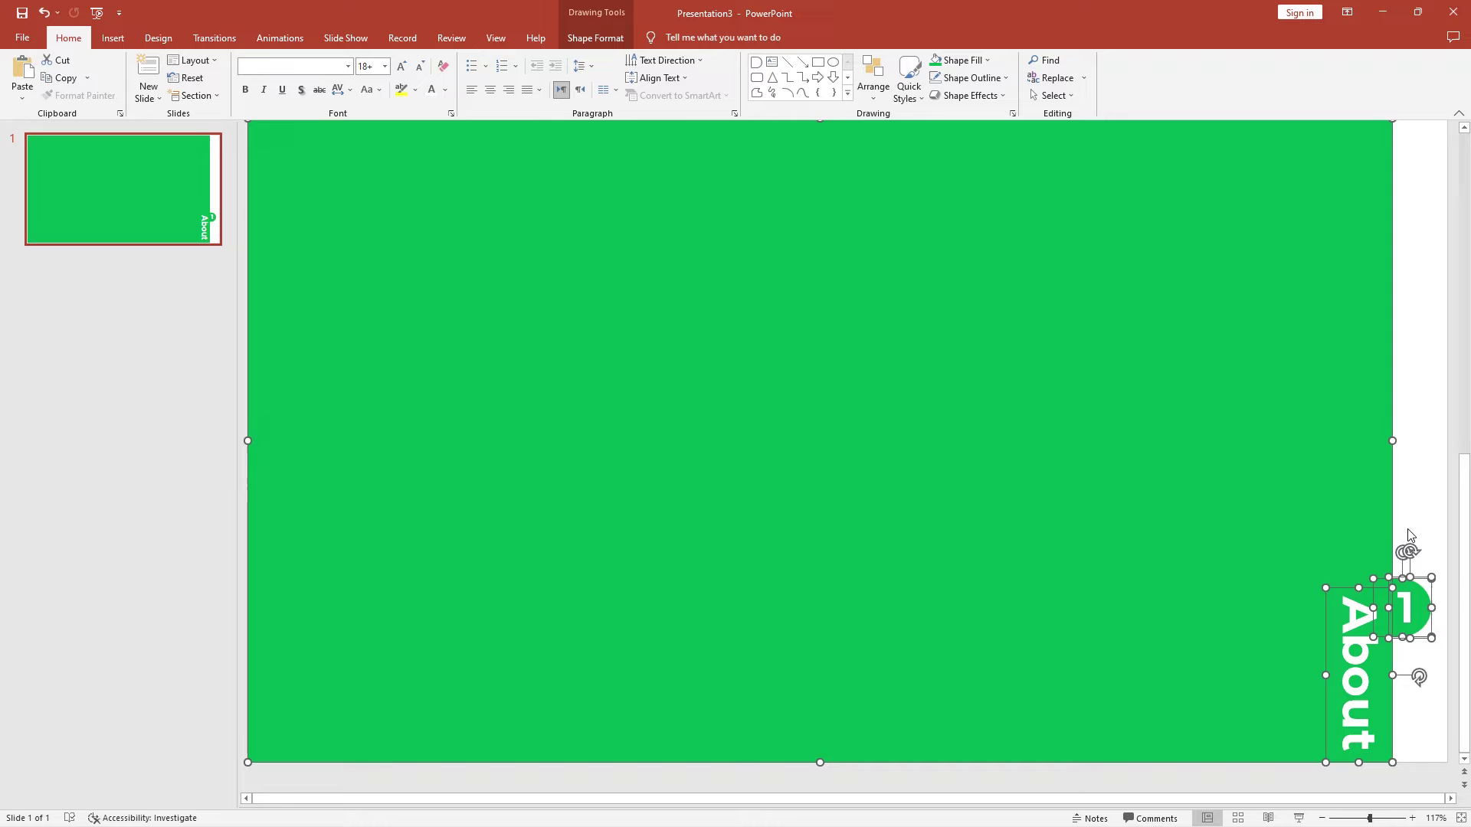
key(ctrl+g)
scroll(1052, 464, down, 2)
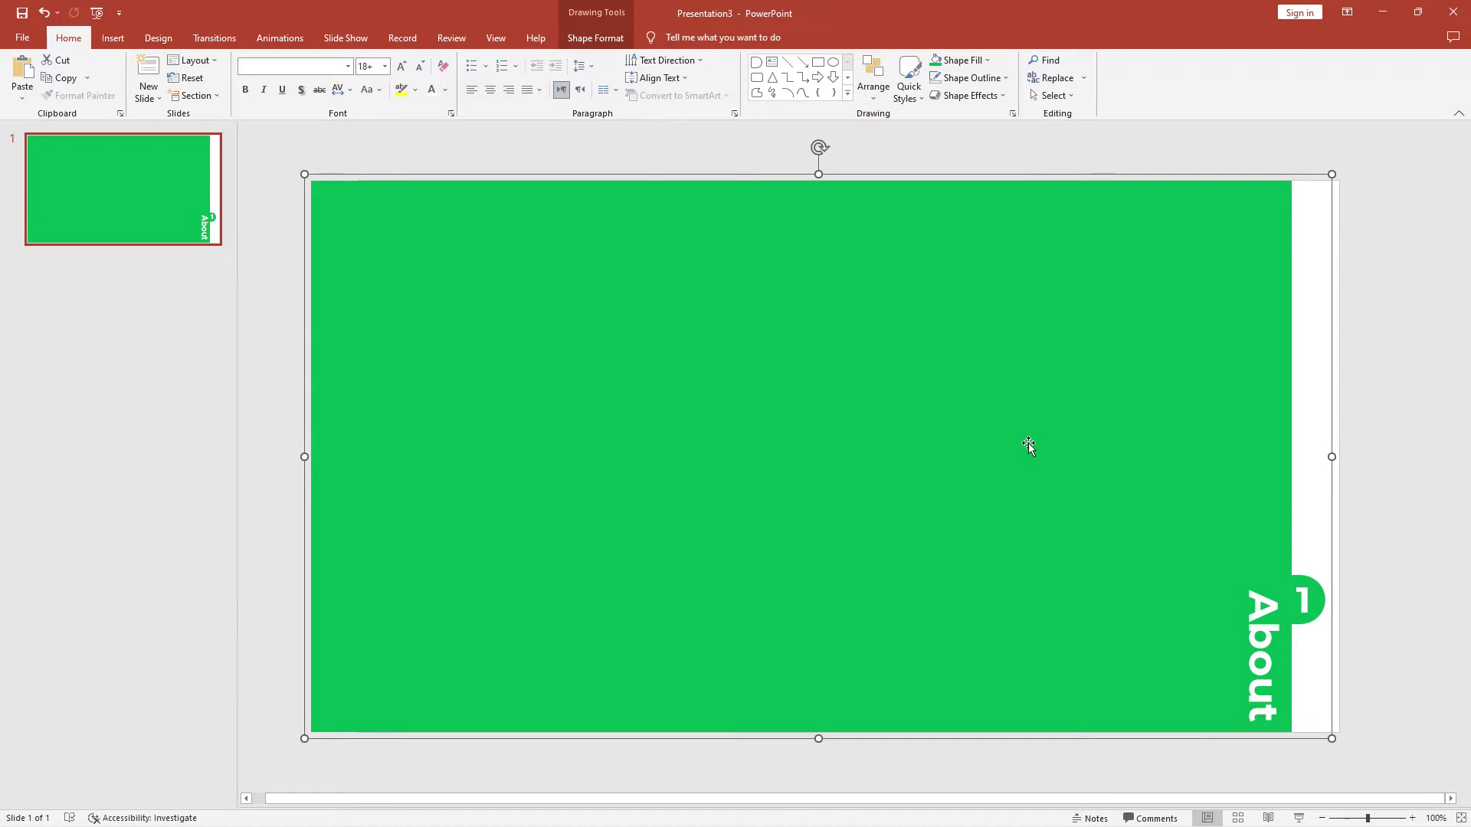
Apply an Outer Offset Bottom Right shadow to the group with 79% transparency and 8 pt blur.
click(594, 40)
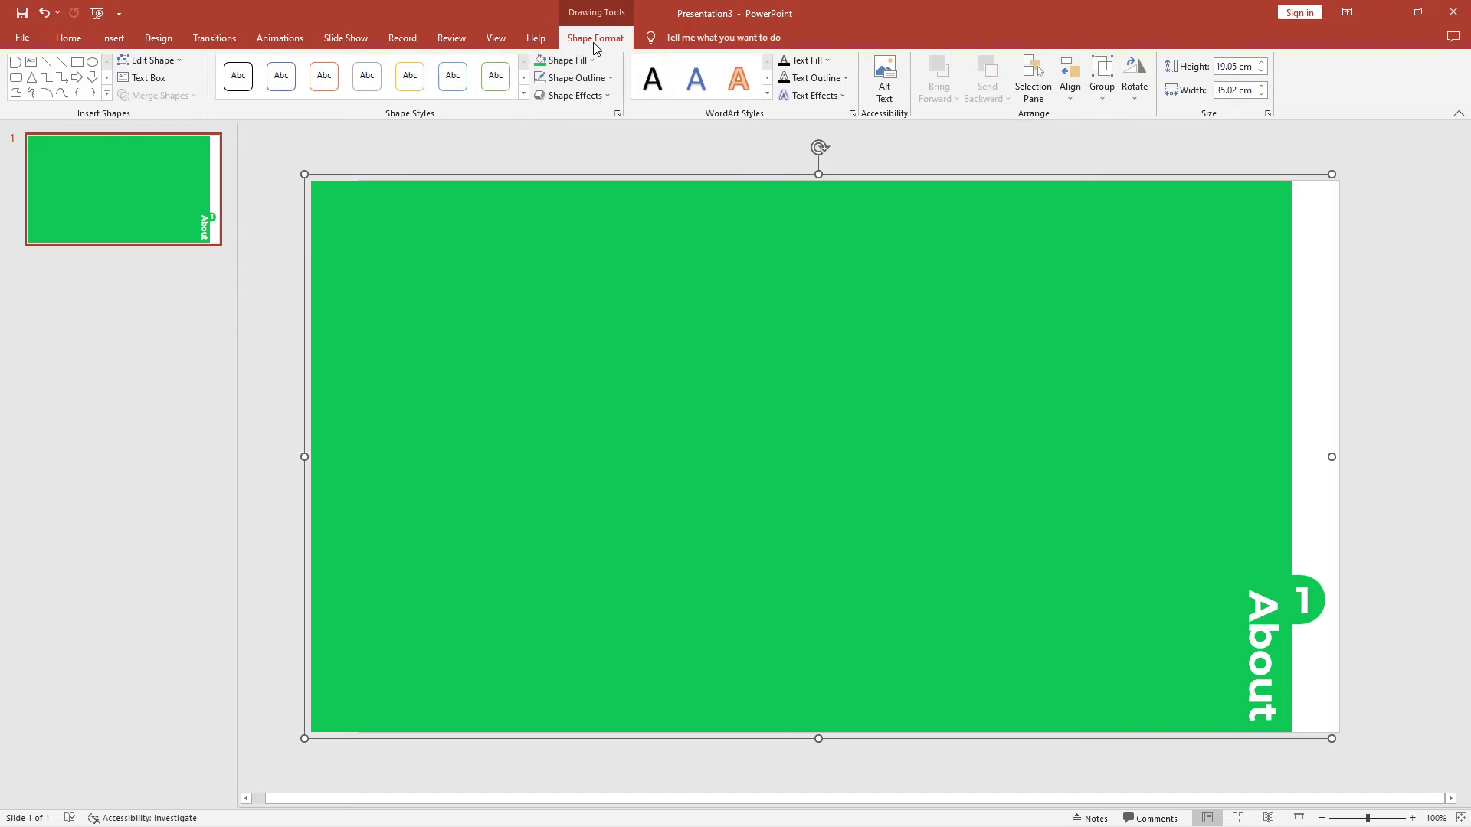
click(603, 95)
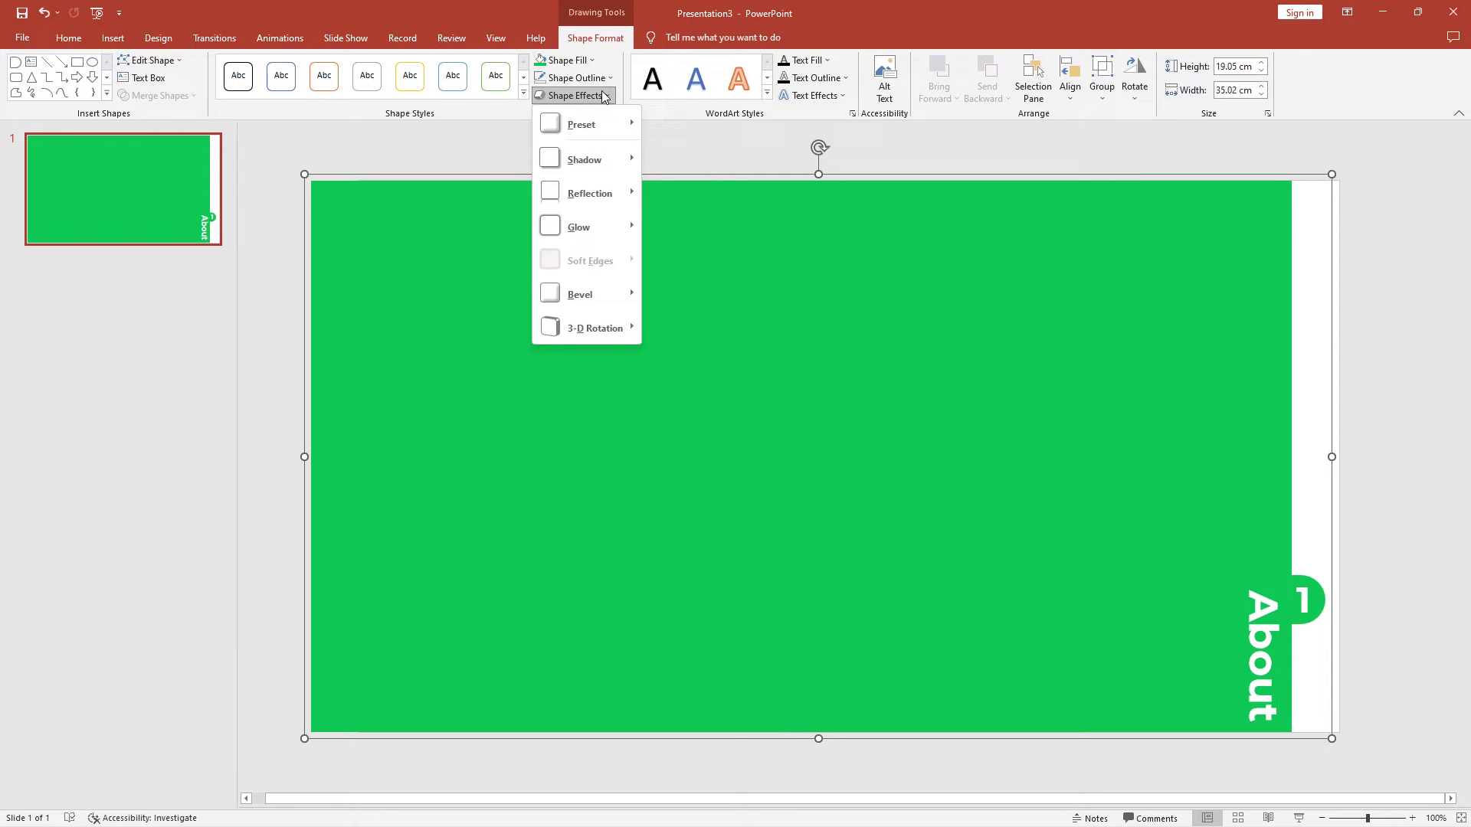
mouse_move(622, 161)
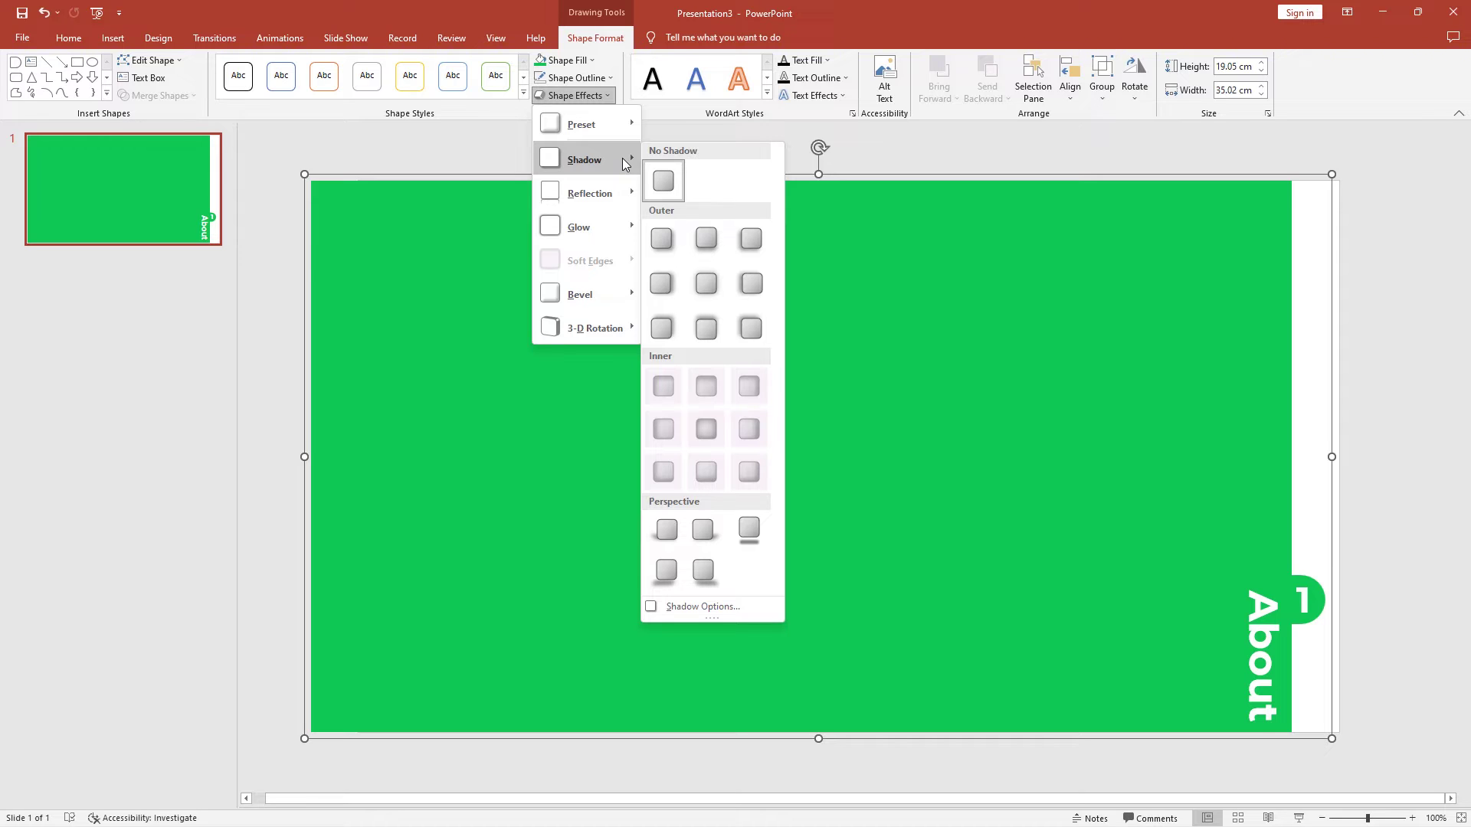
click(673, 239)
click(605, 98)
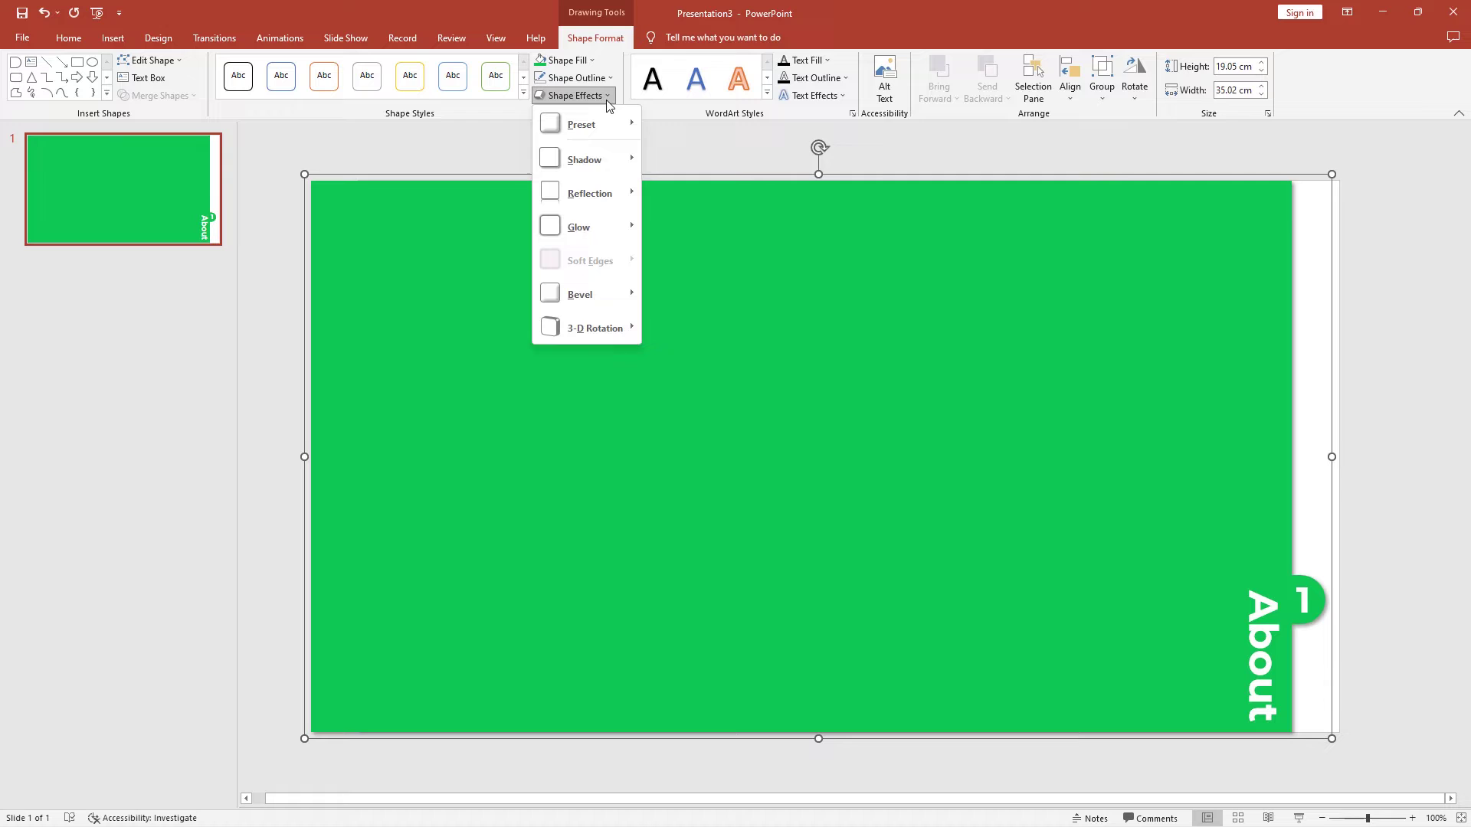
mouse_move(624, 157)
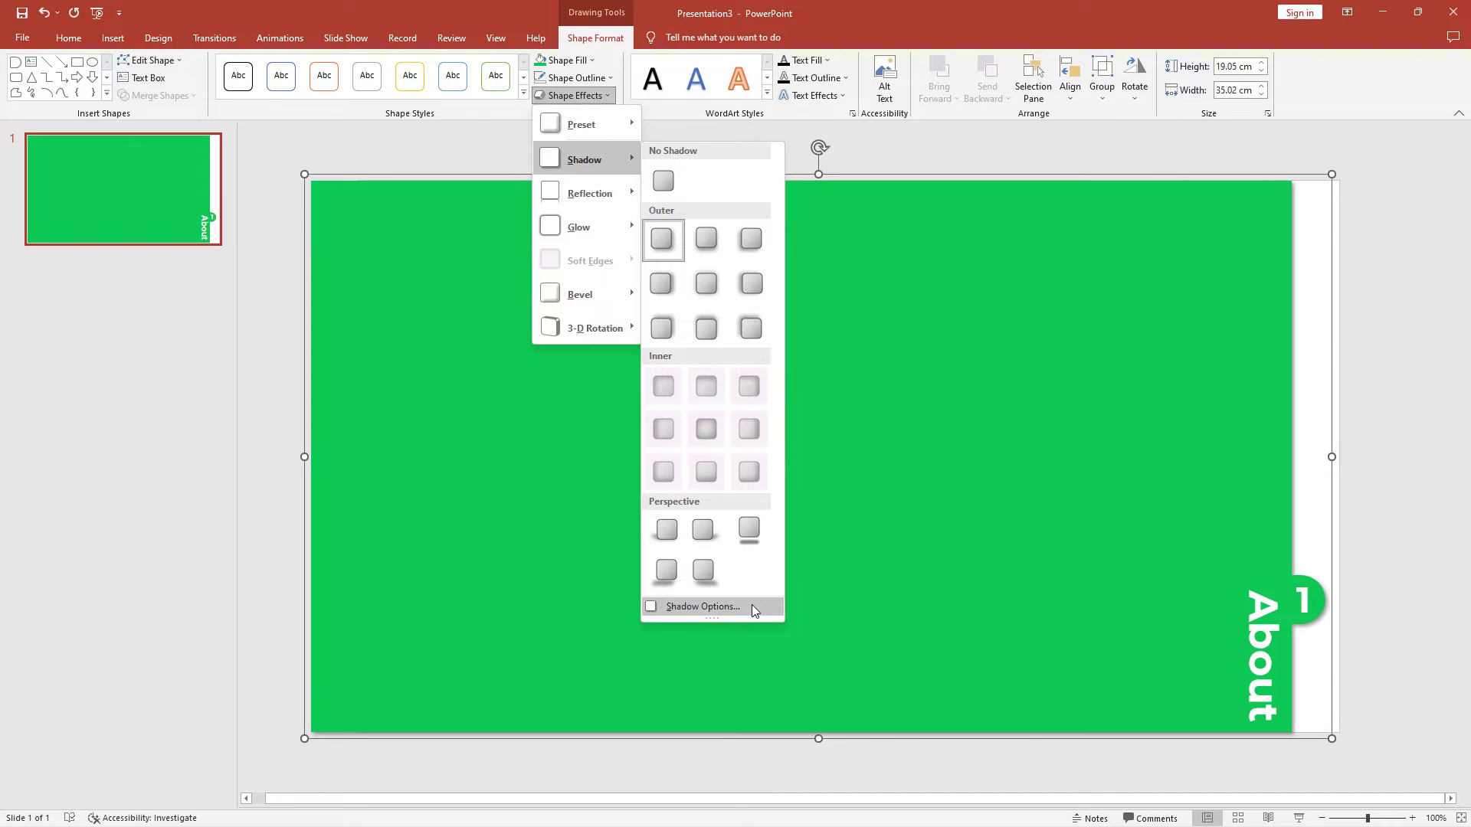
click(749, 608)
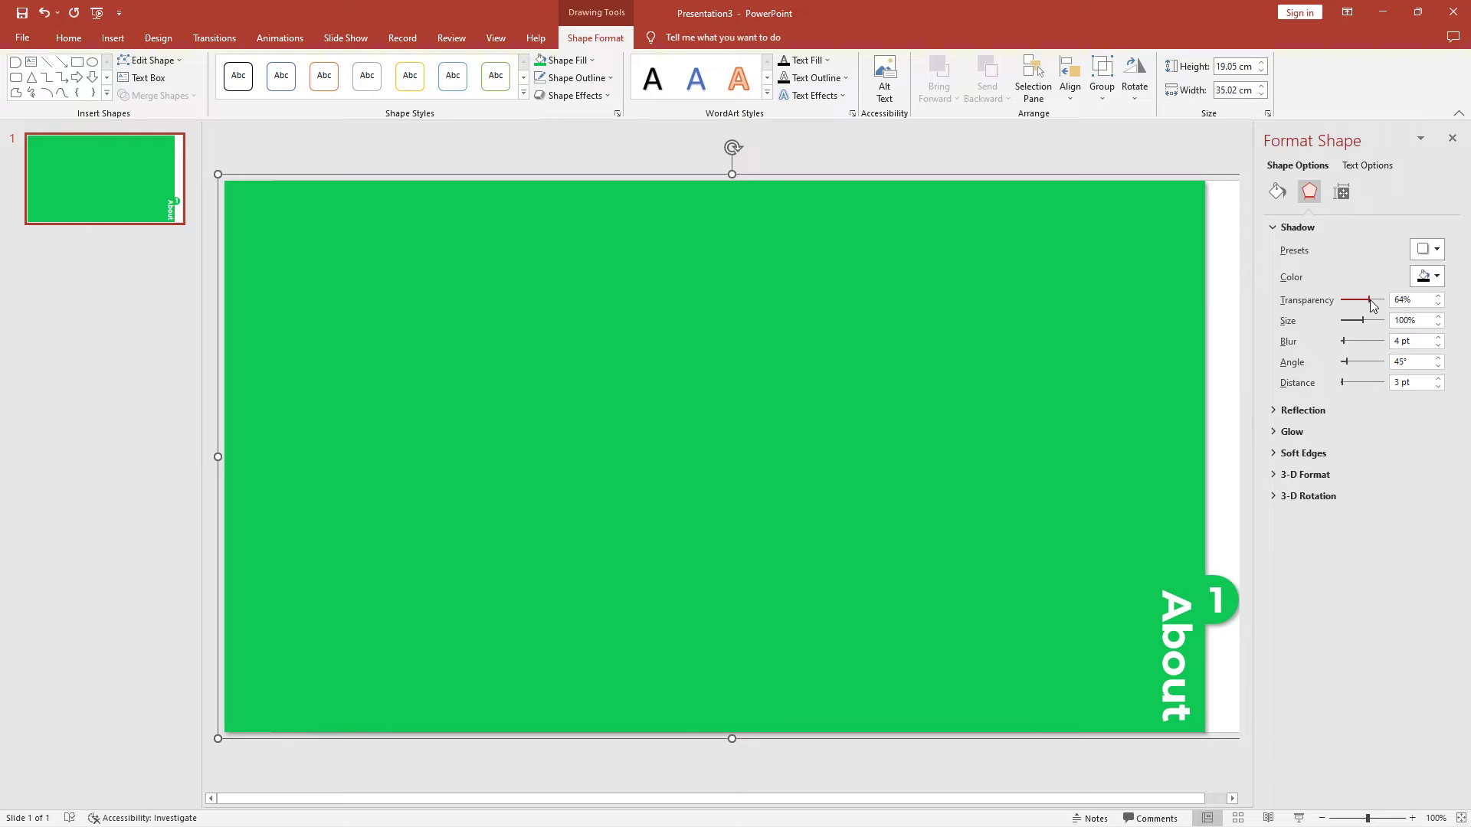
drag(1370, 304, 1376, 303)
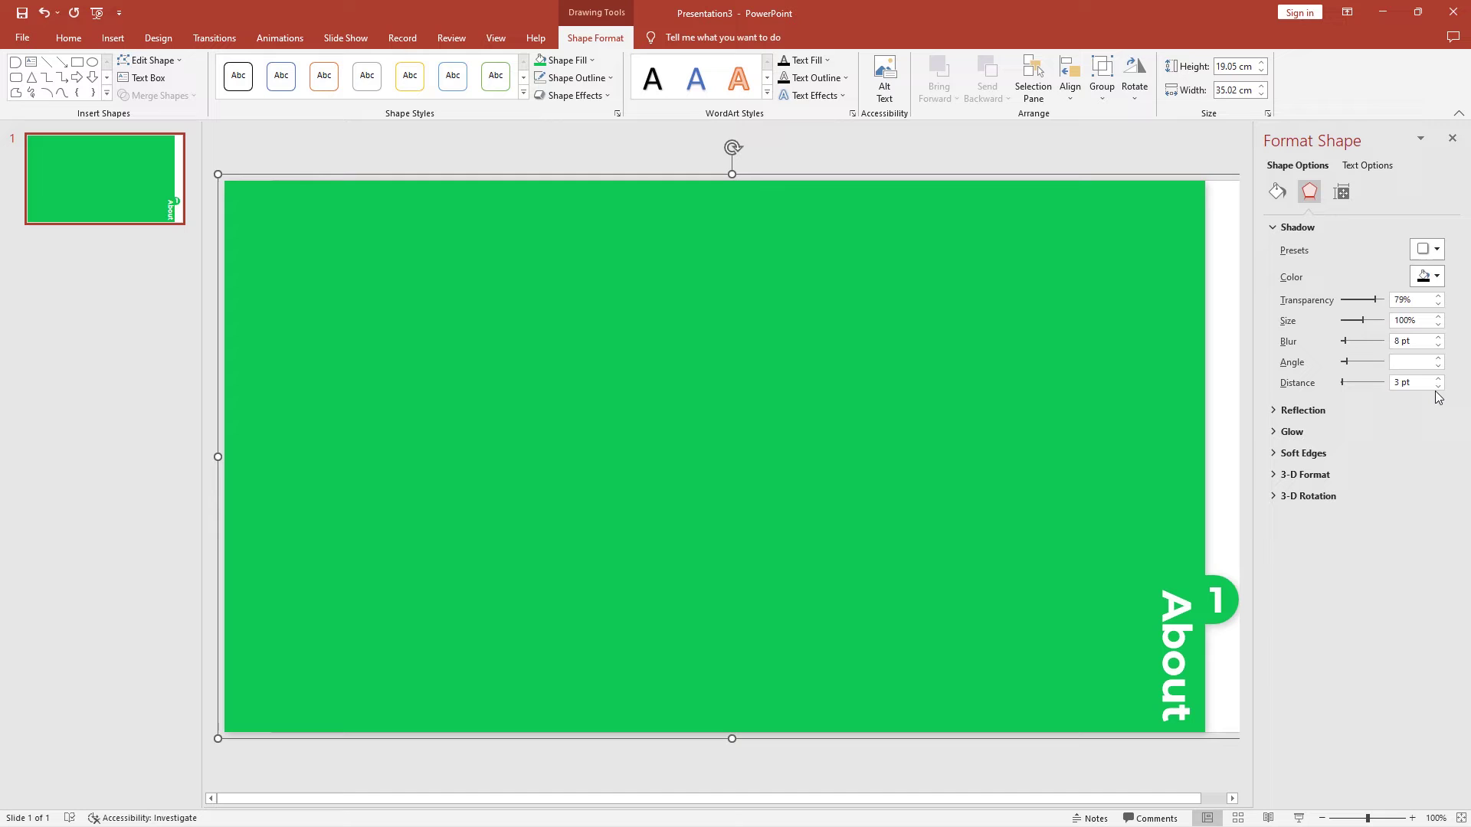
Nudge the tab and 1 slightly lower, then duplicate slide 1 as slide 2.
click(1452, 139)
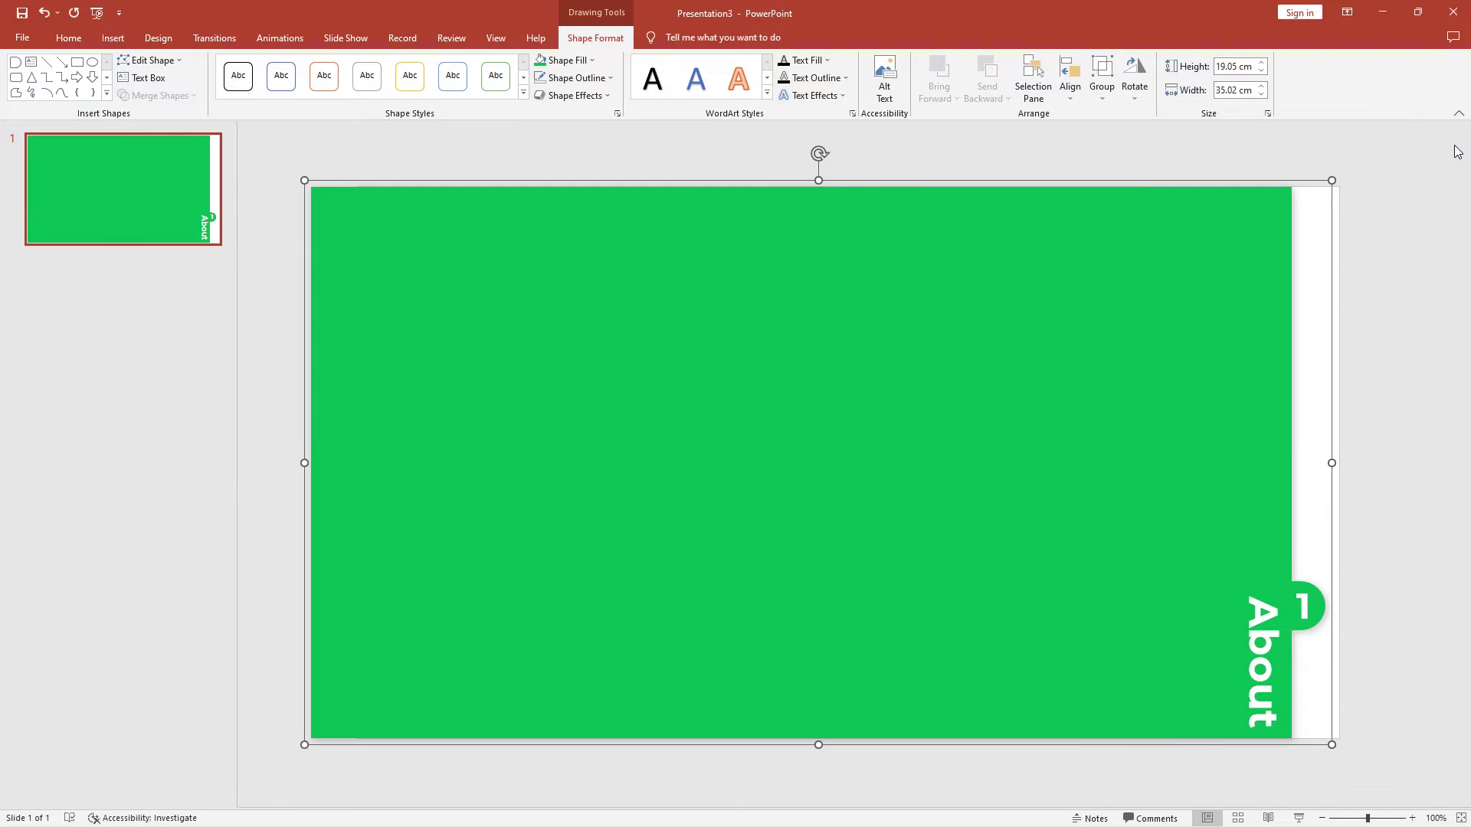
click(1321, 604)
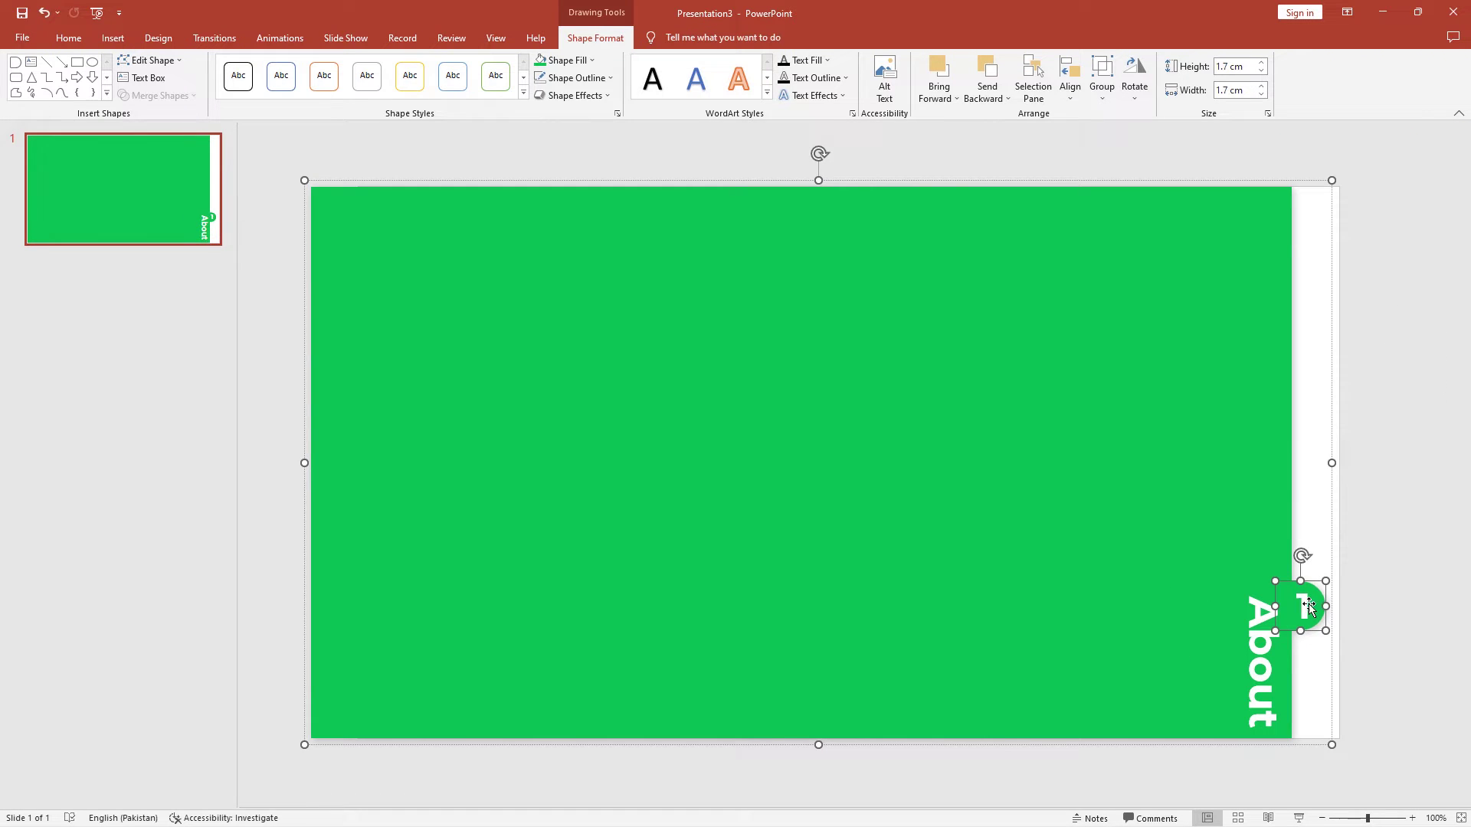
shift+click(1294, 580)
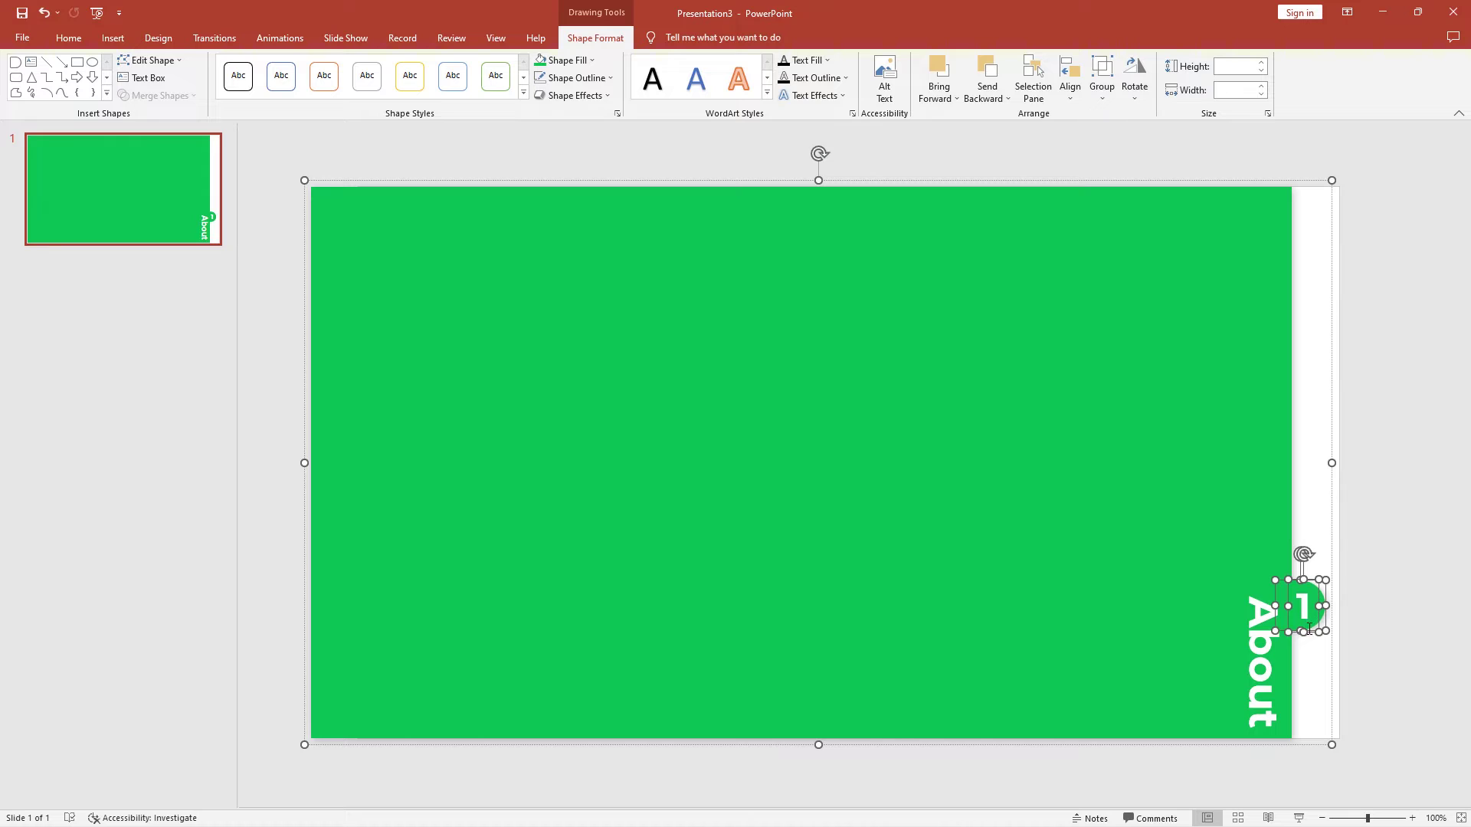
drag(1311, 638, 1310, 640)
click(1393, 619)
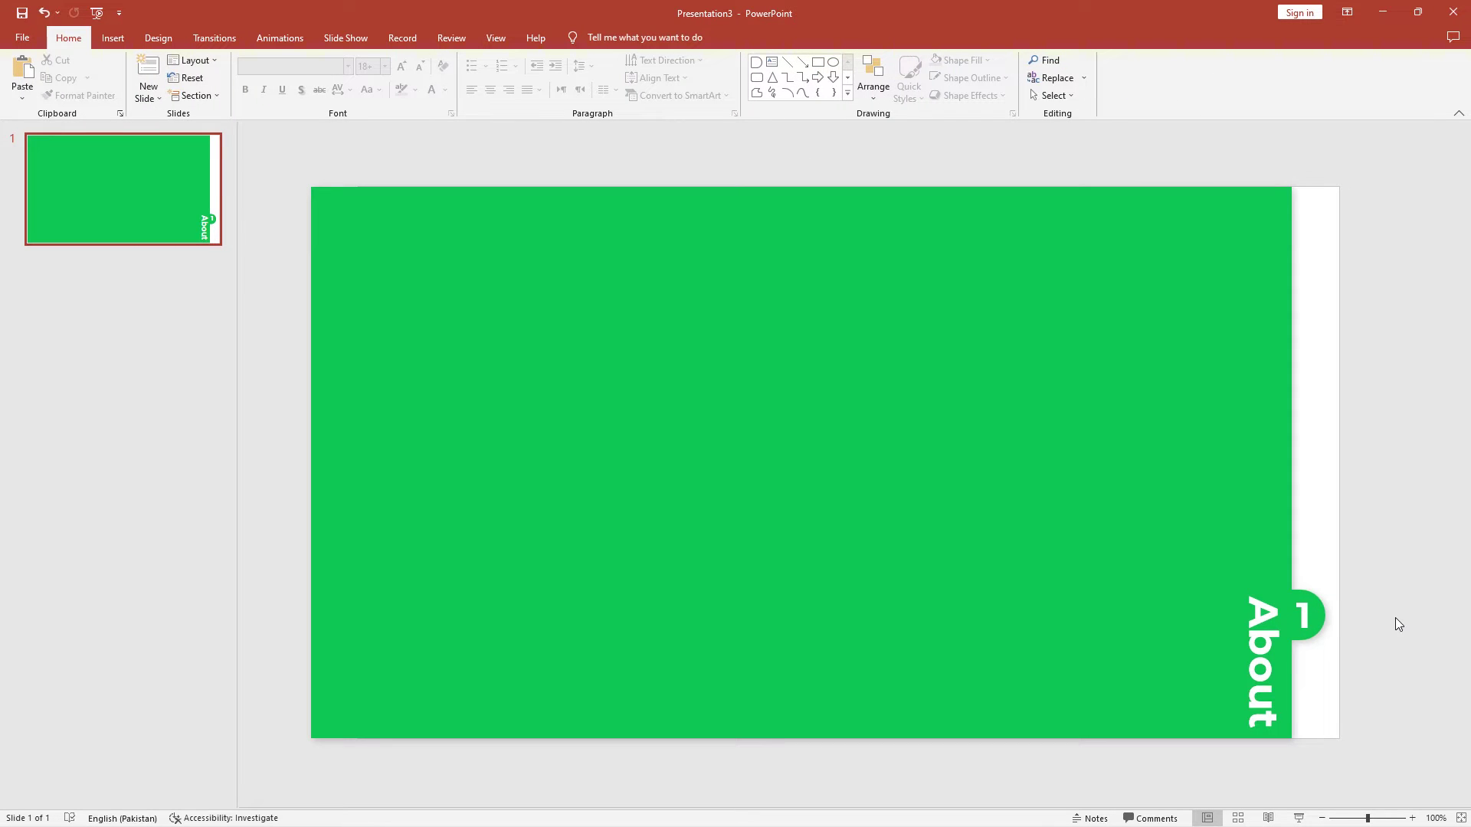
click(123, 171)
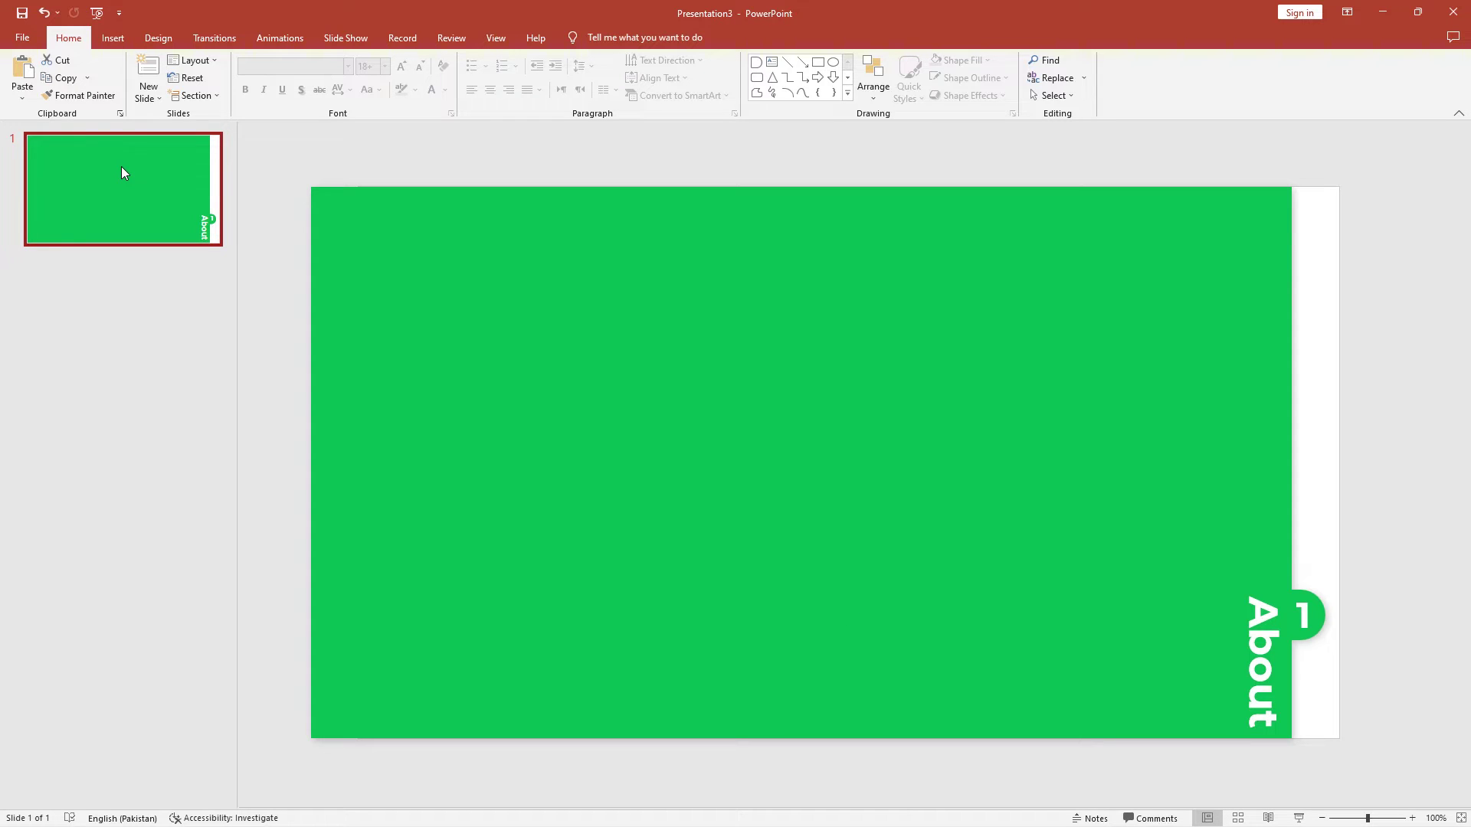
key(ctrl+d)
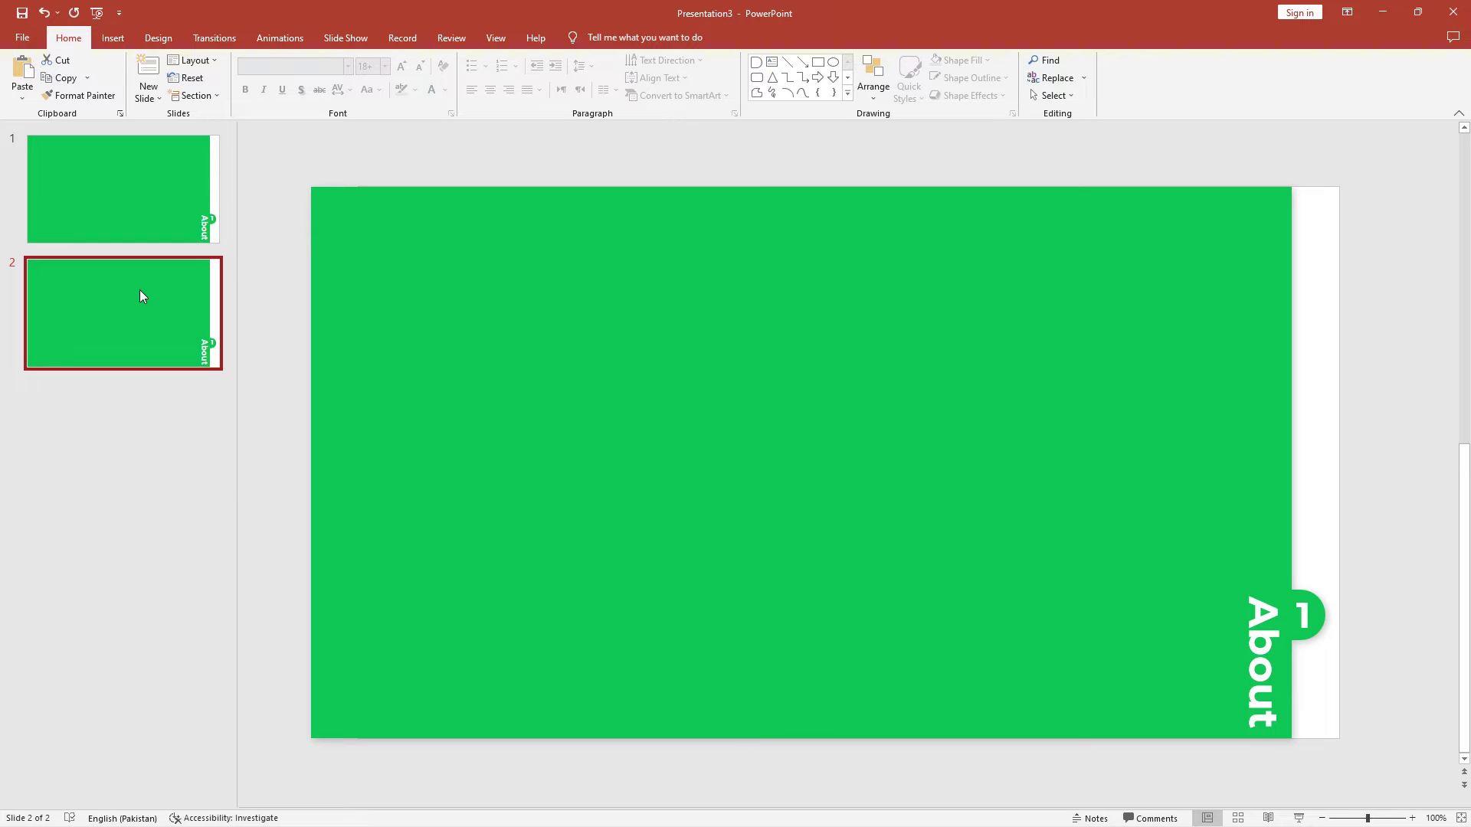
Duplicate the green panel with its tab and shift the copy's badge and label up-left.
click(617, 347)
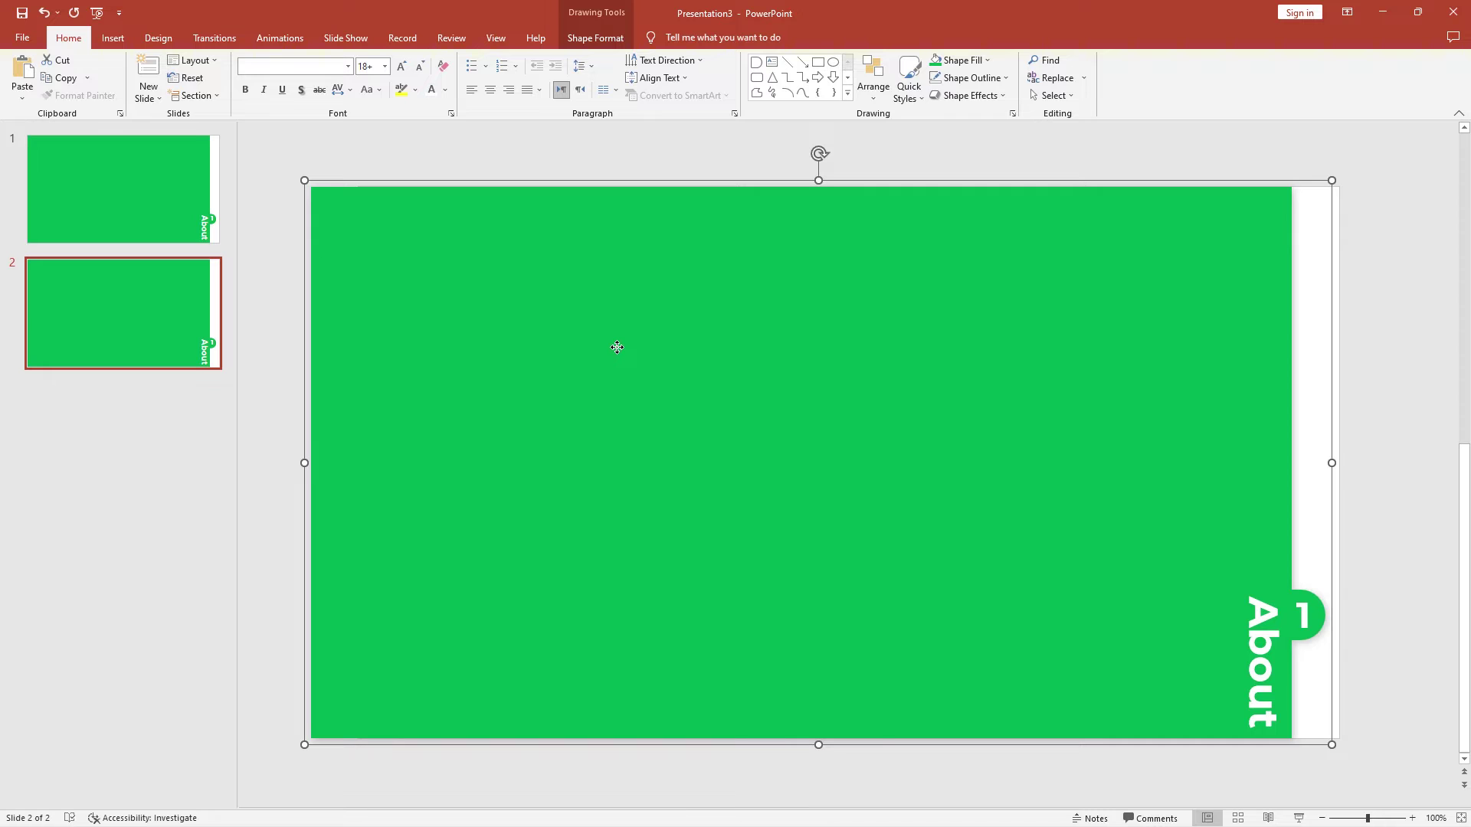
drag(617, 347, 673, 365)
key(ctrl+d)
click(1249, 602)
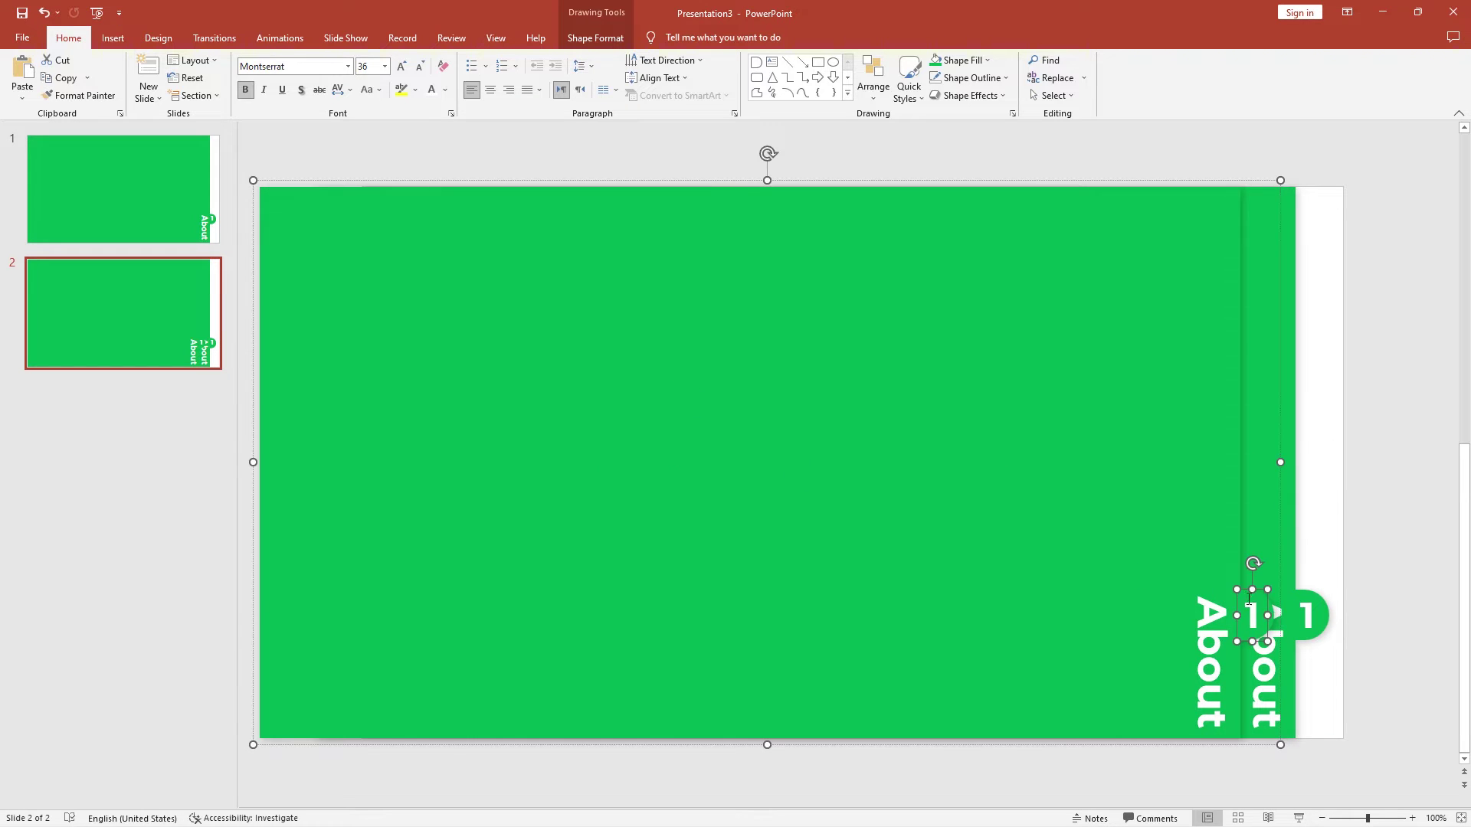
shift+click(1272, 609)
shift+click(1215, 661)
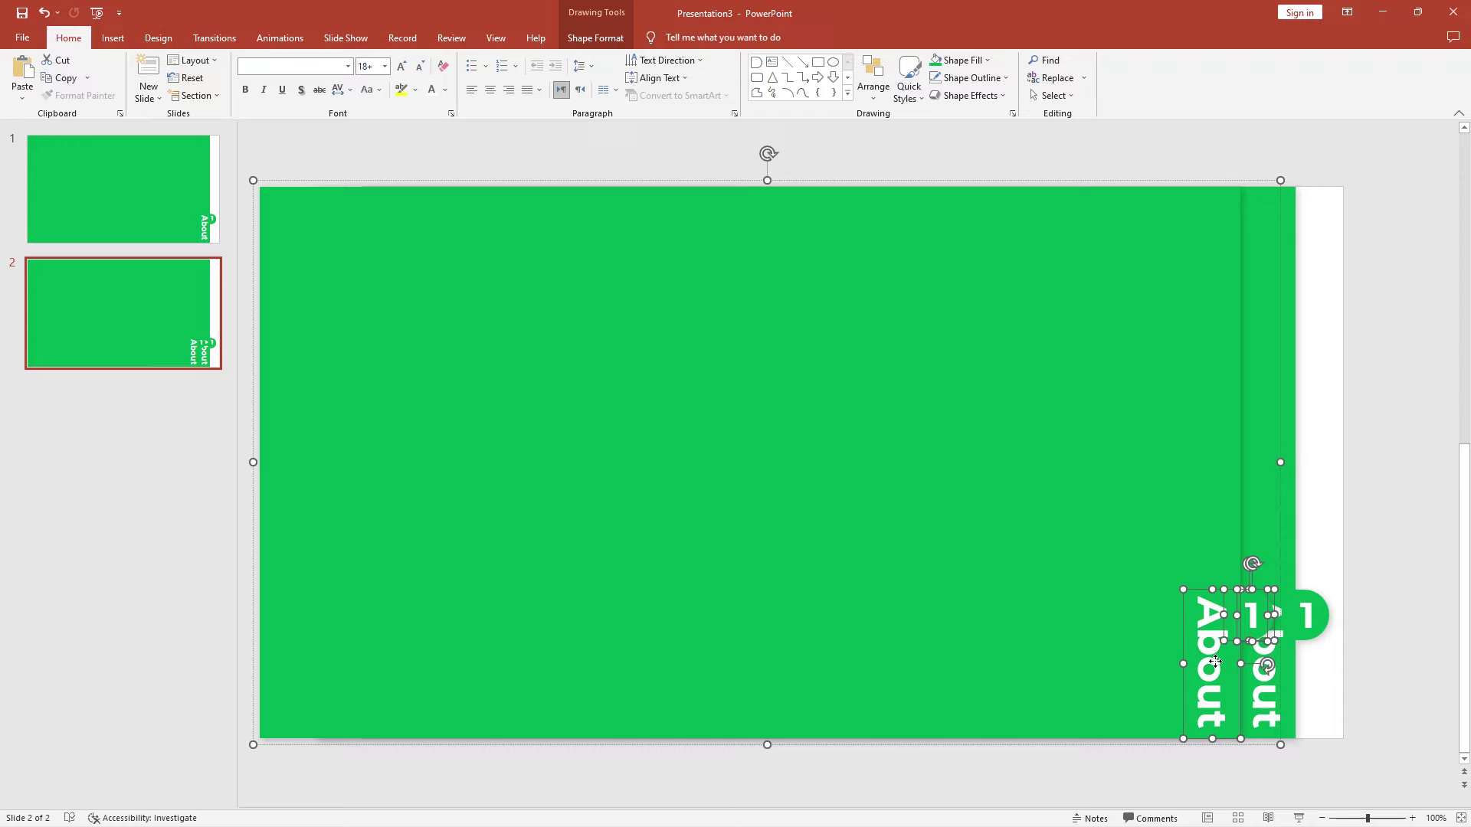
drag(1185, 700, 1175, 646)
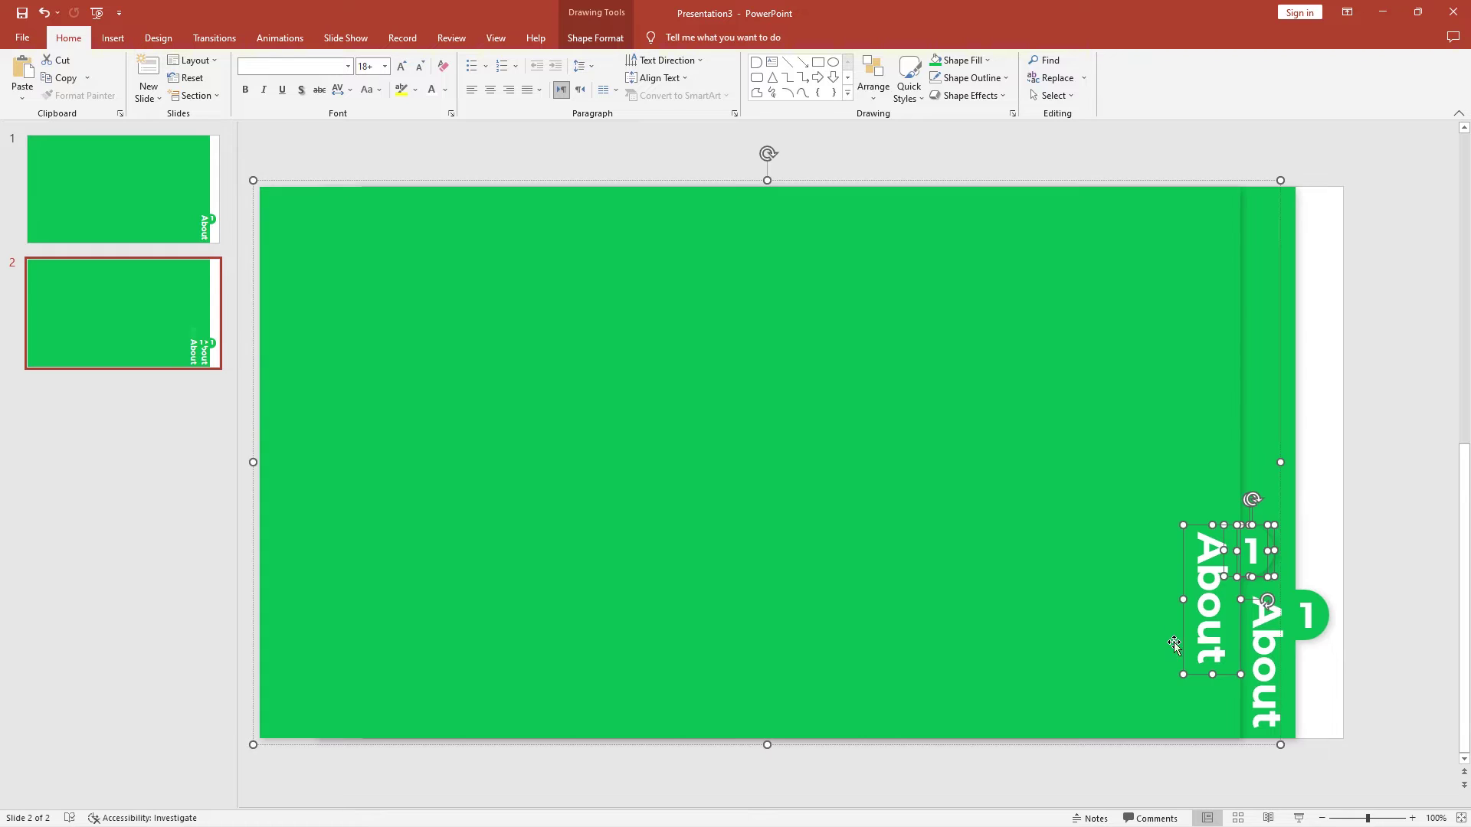
Fill the copied front panel and badge circle gold.
click(1260, 529)
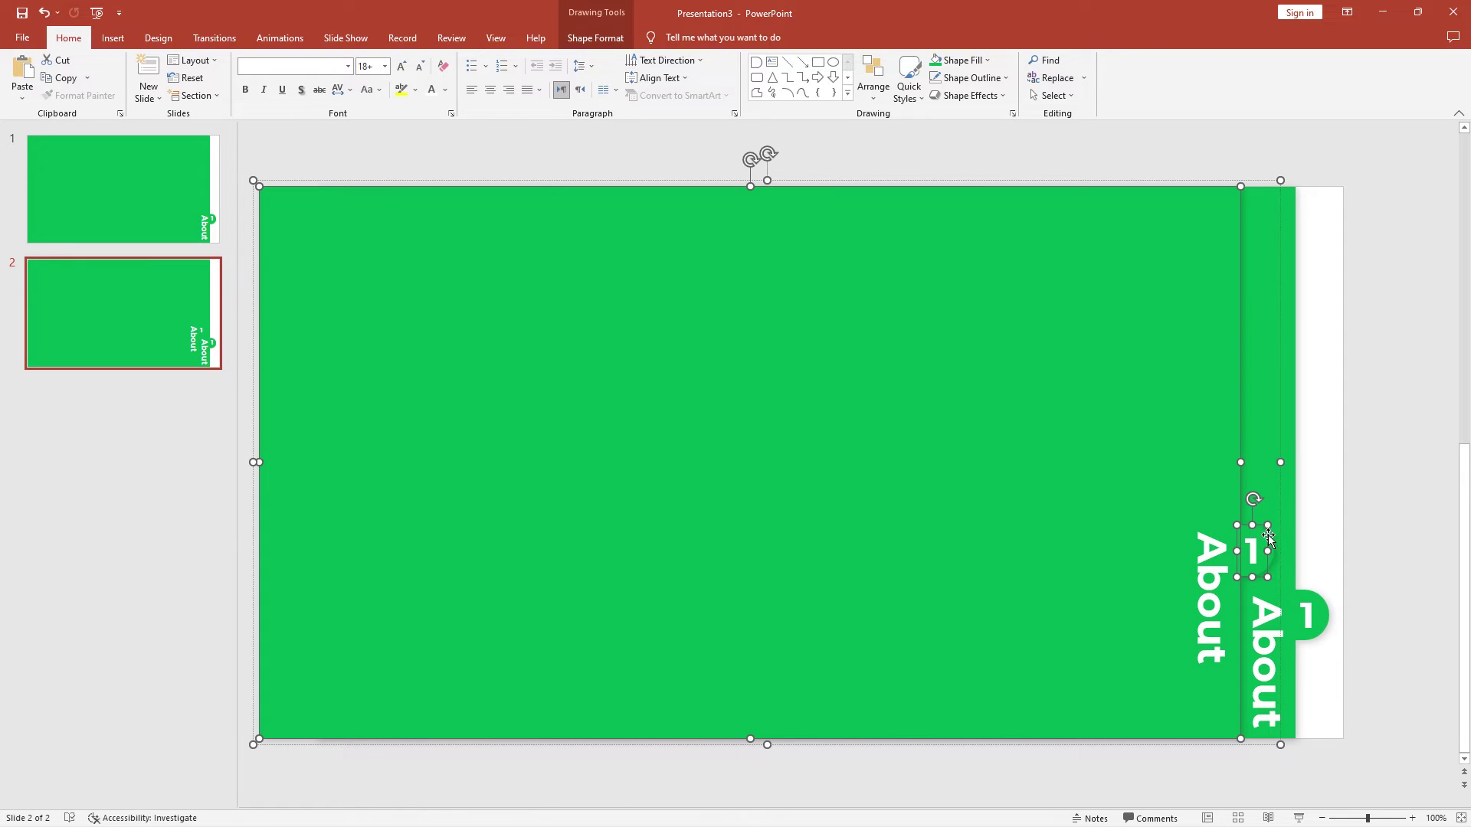
click(1268, 536)
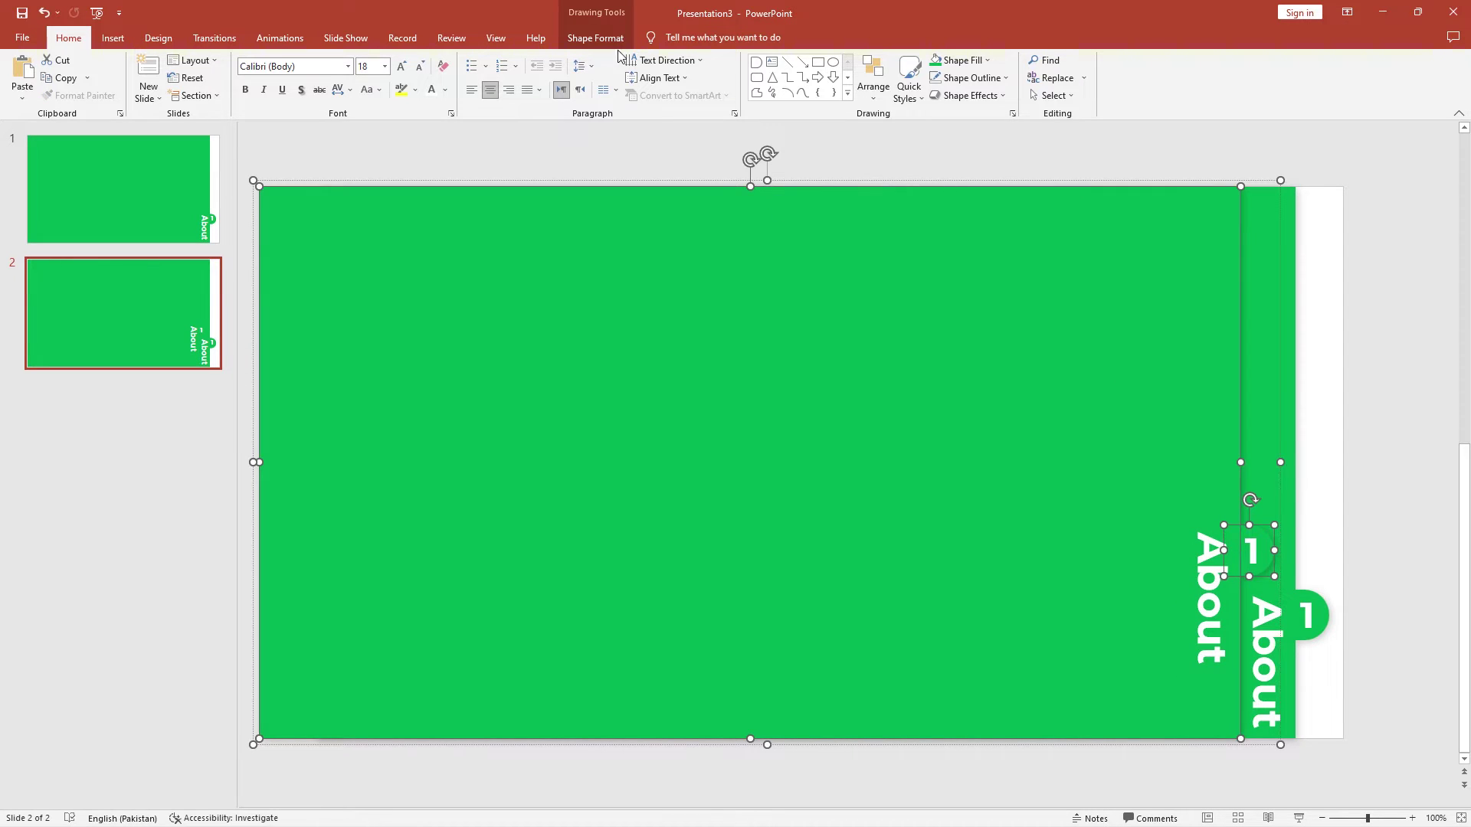
click(595, 37)
click(563, 60)
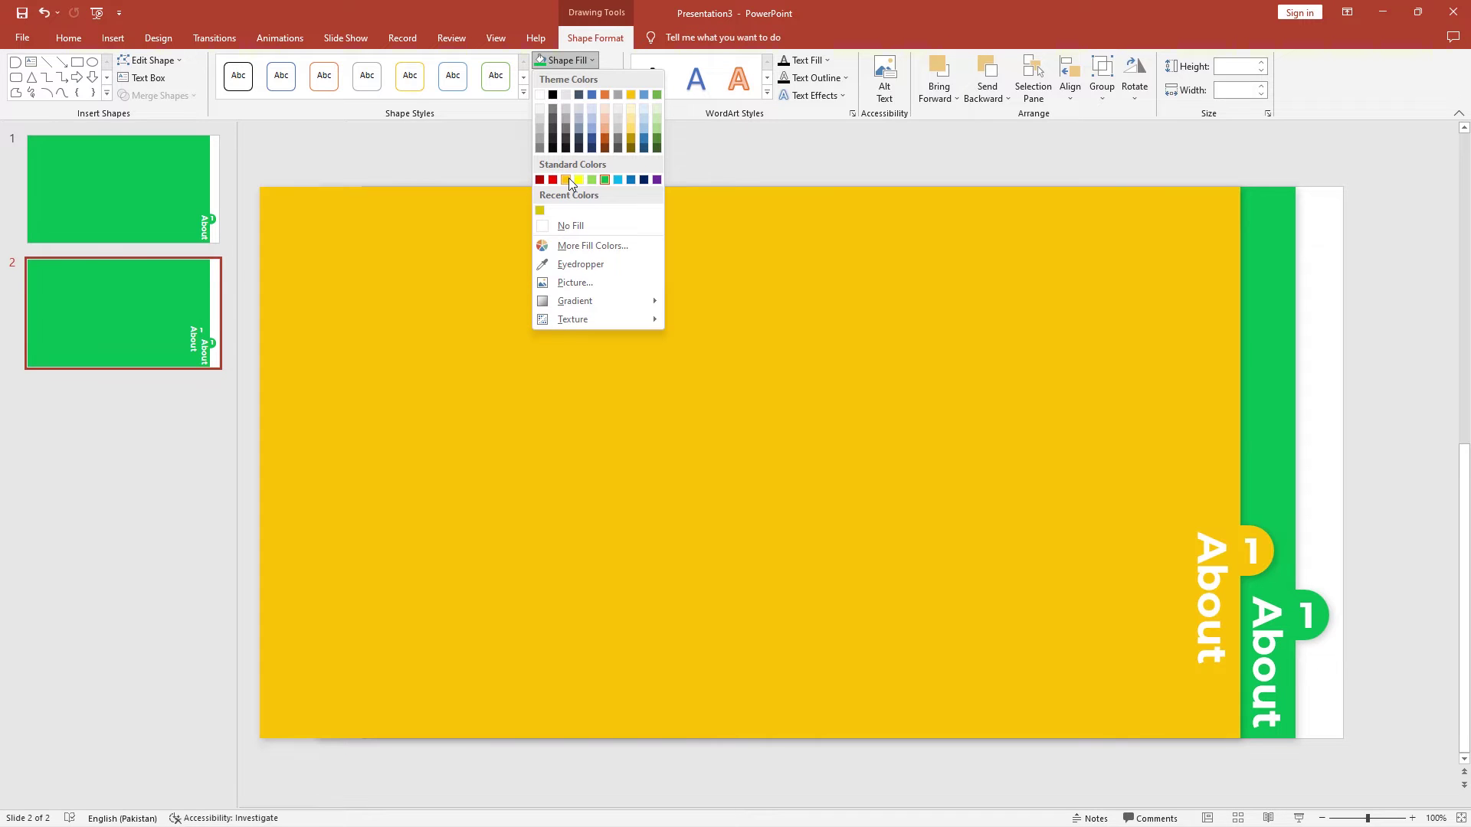
click(565, 179)
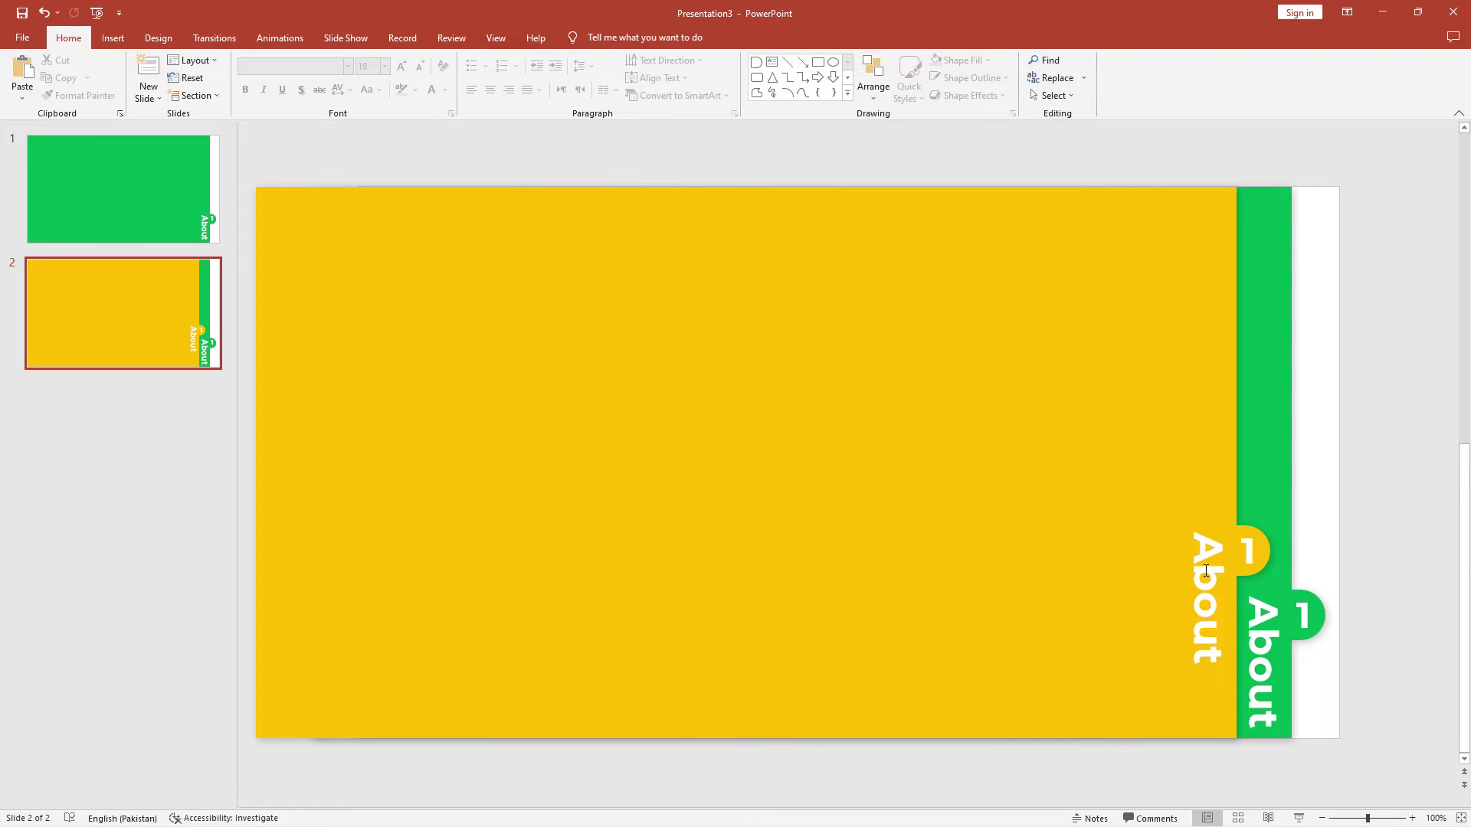
Relabel the copy Service with number 2 and lower the Service label slightly.
double_click(1204, 571)
text(Service)
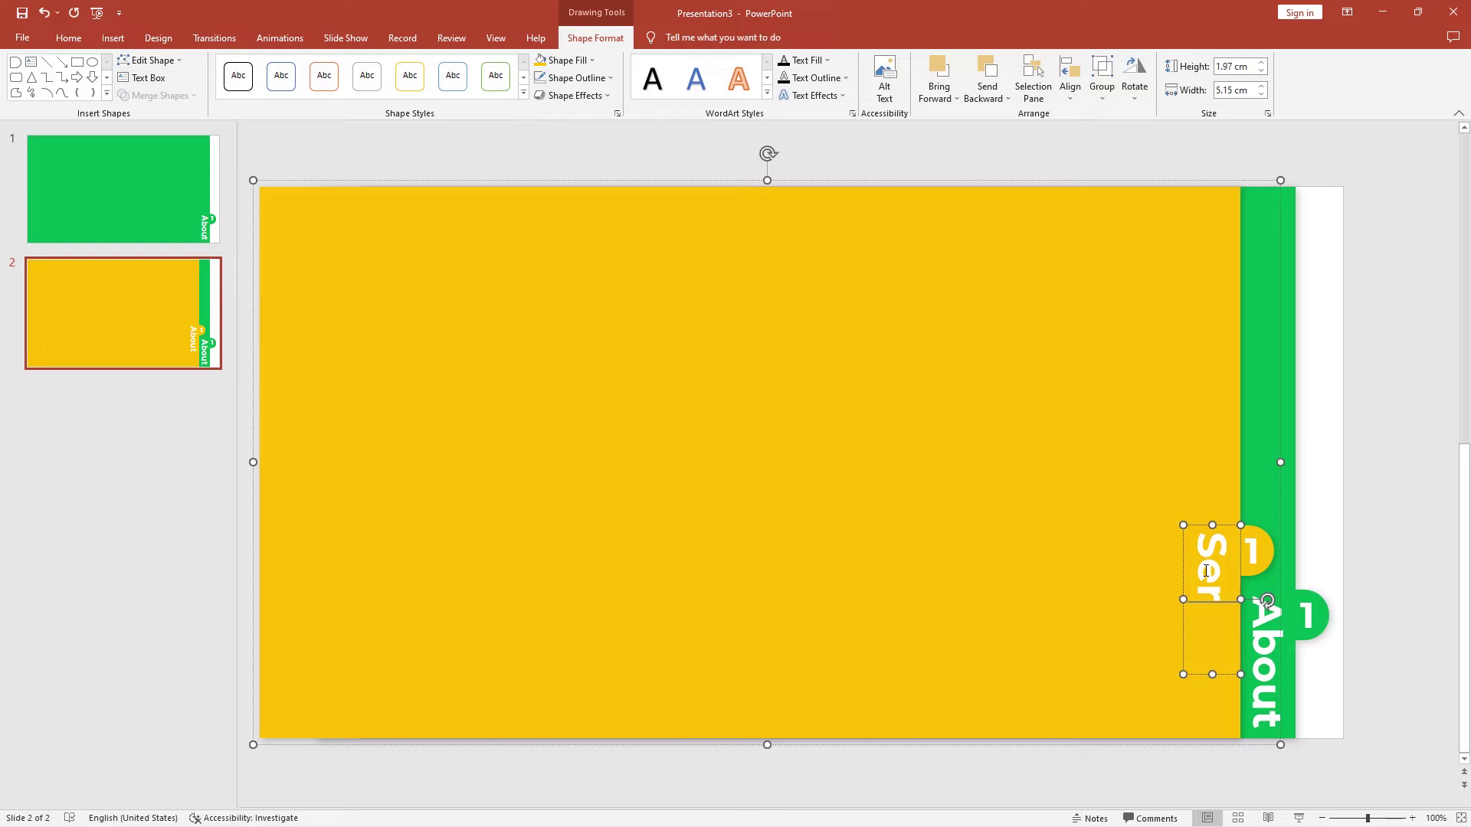
double_click(1247, 543)
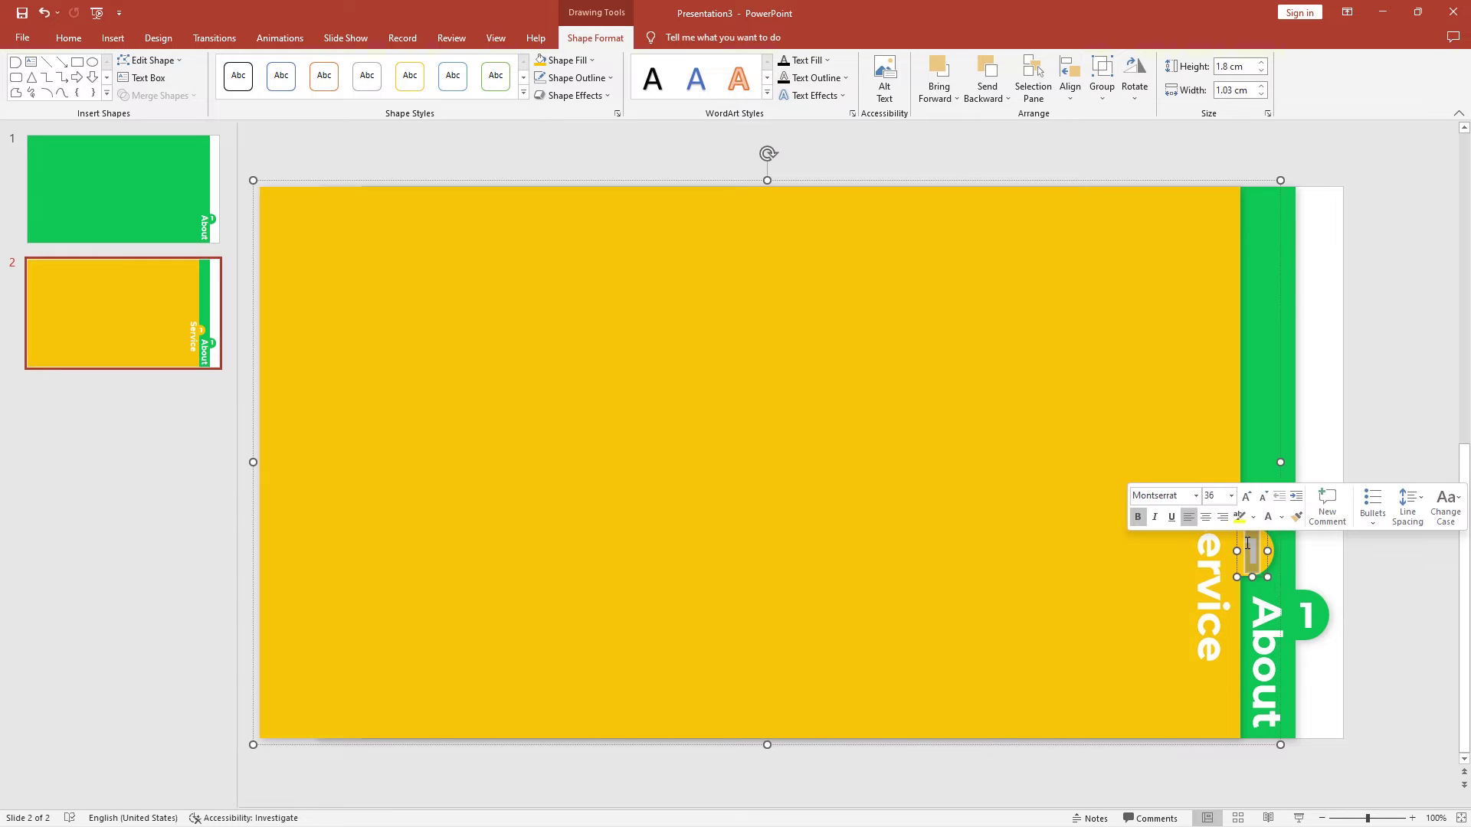
text(2)
click(1362, 397)
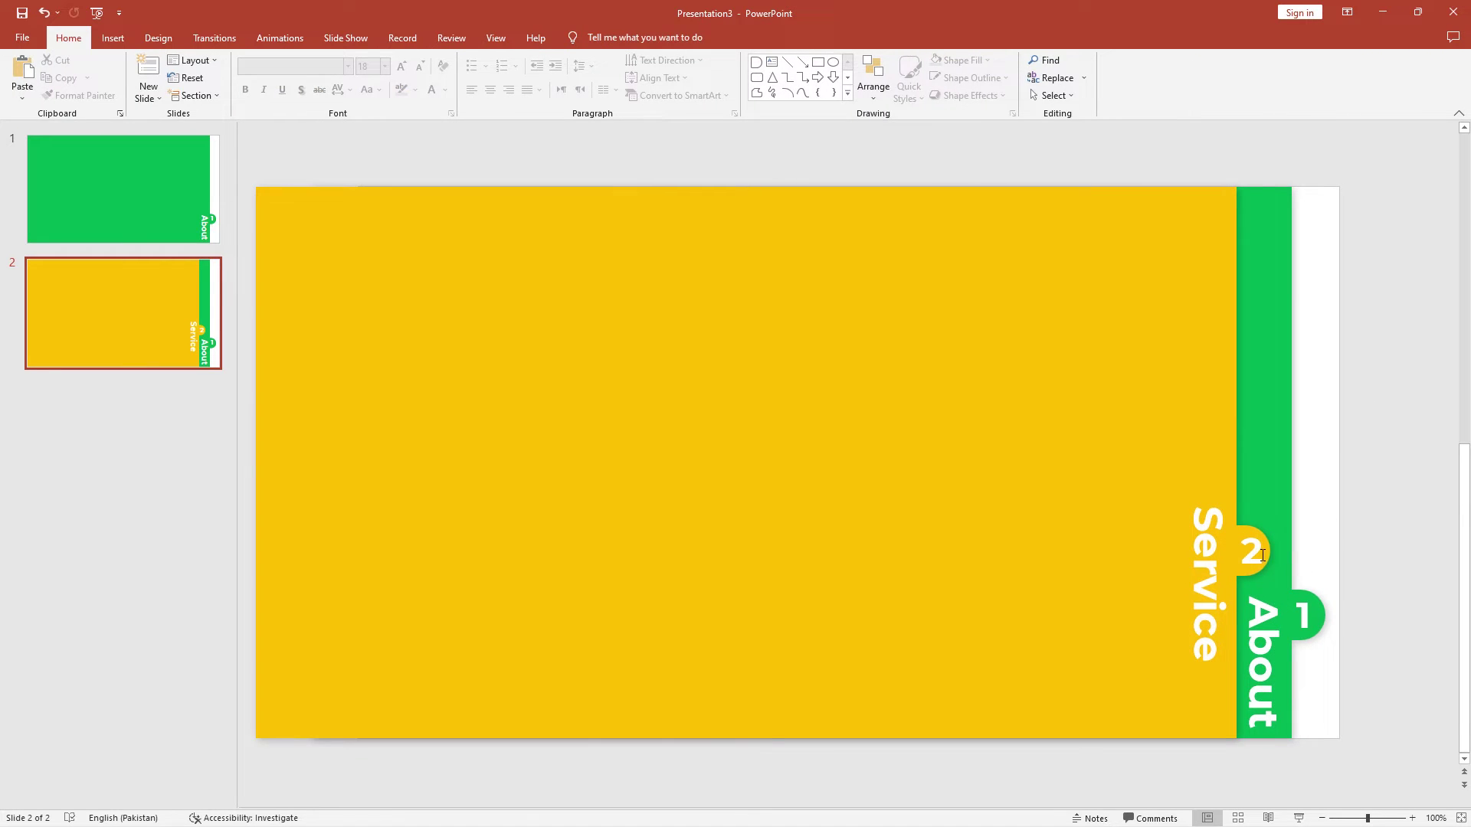
click(1262, 555)
drag(1220, 503, 1225, 521)
click(1377, 452)
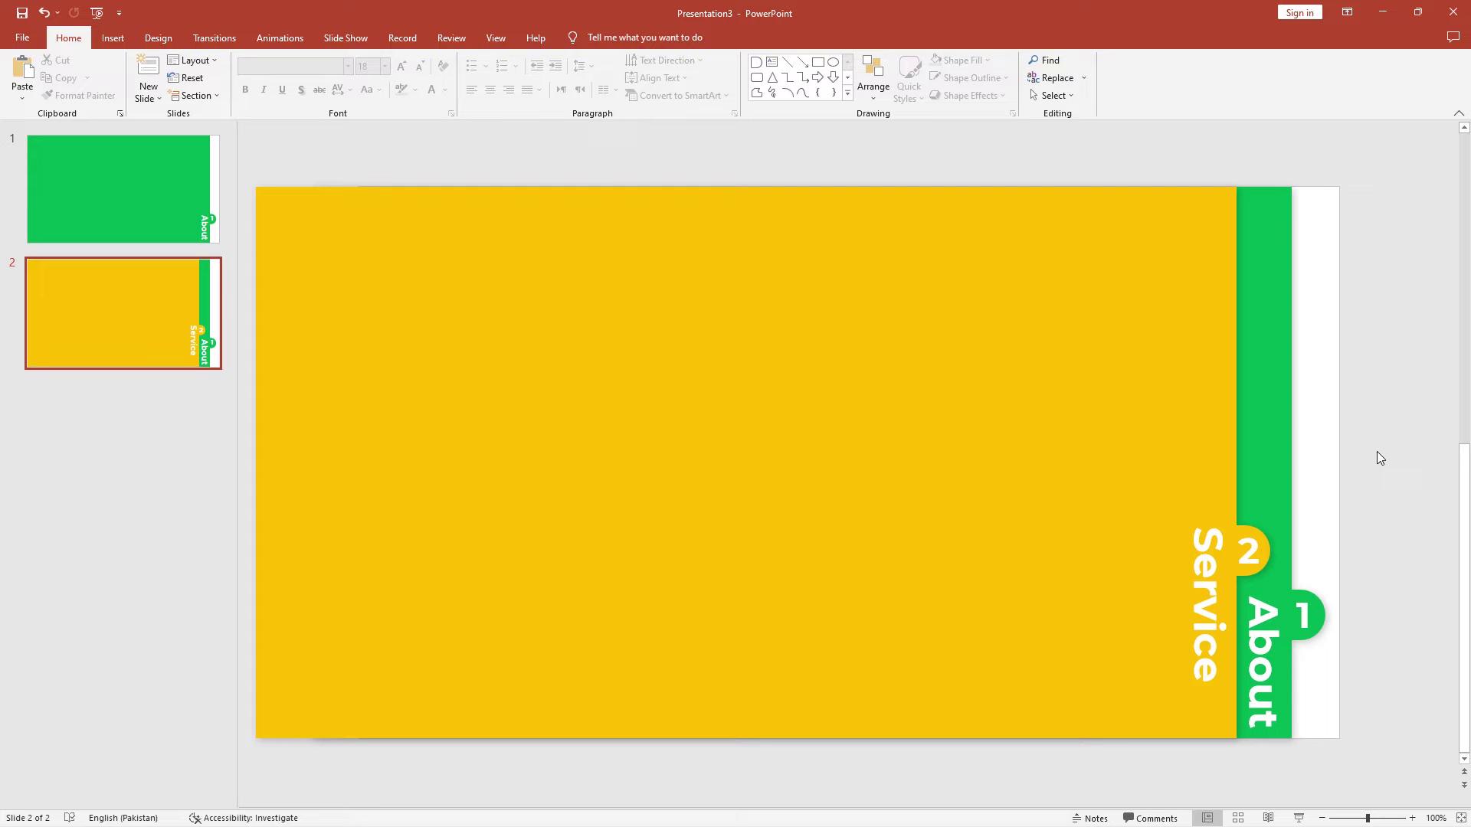
Duplicate the gold panel and tab, place it left of Service, and relabel it Product.
click(179, 336)
key(ctrl+d)
drag(1113, 548, 1044, 536)
double_click(1147, 583)
text(Product)
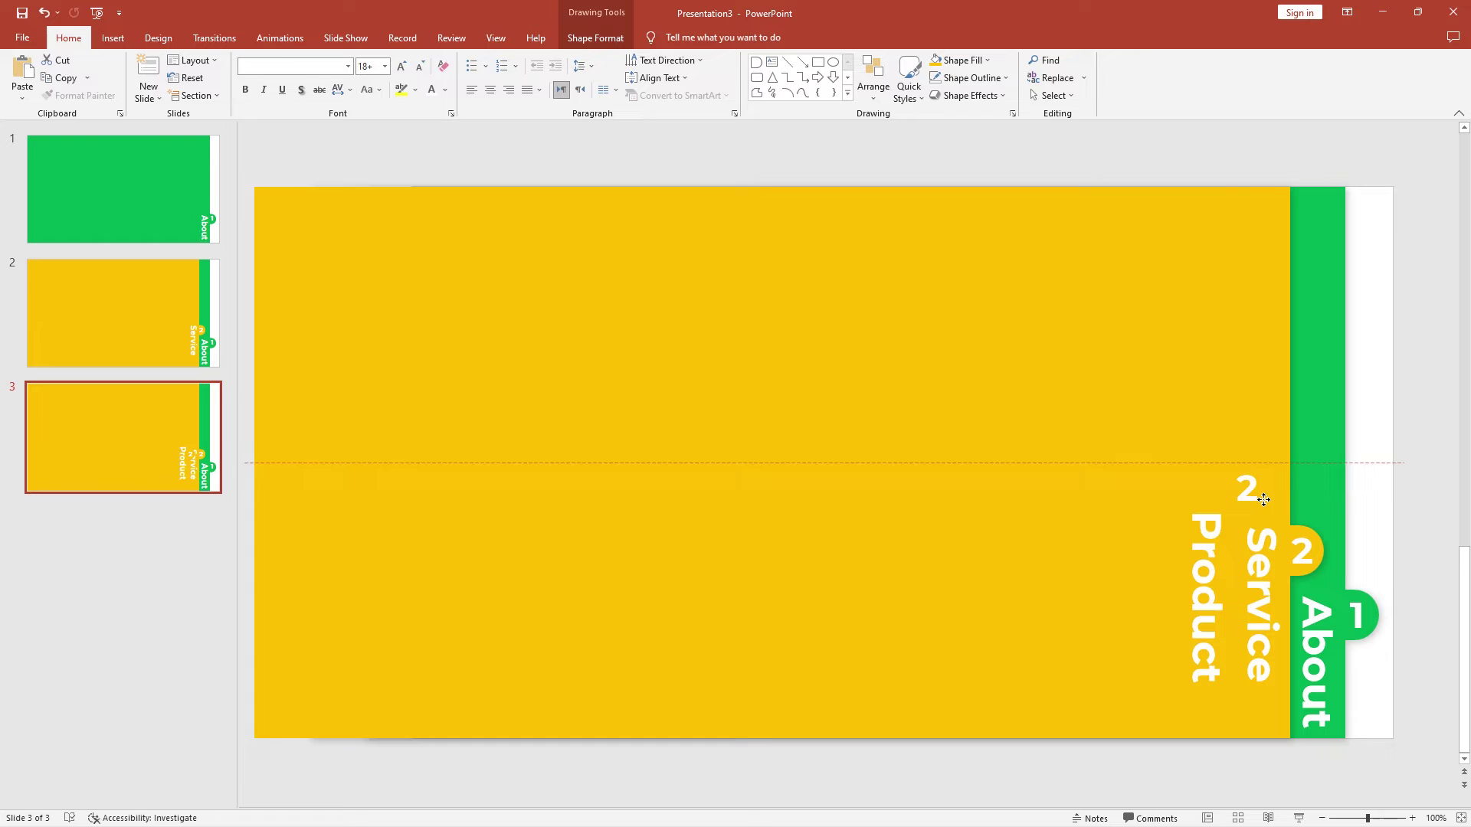
Fill the Product panel and badge with custom orange RGB 247, 127, 0.
click(1252, 477)
shift+click(984, 302)
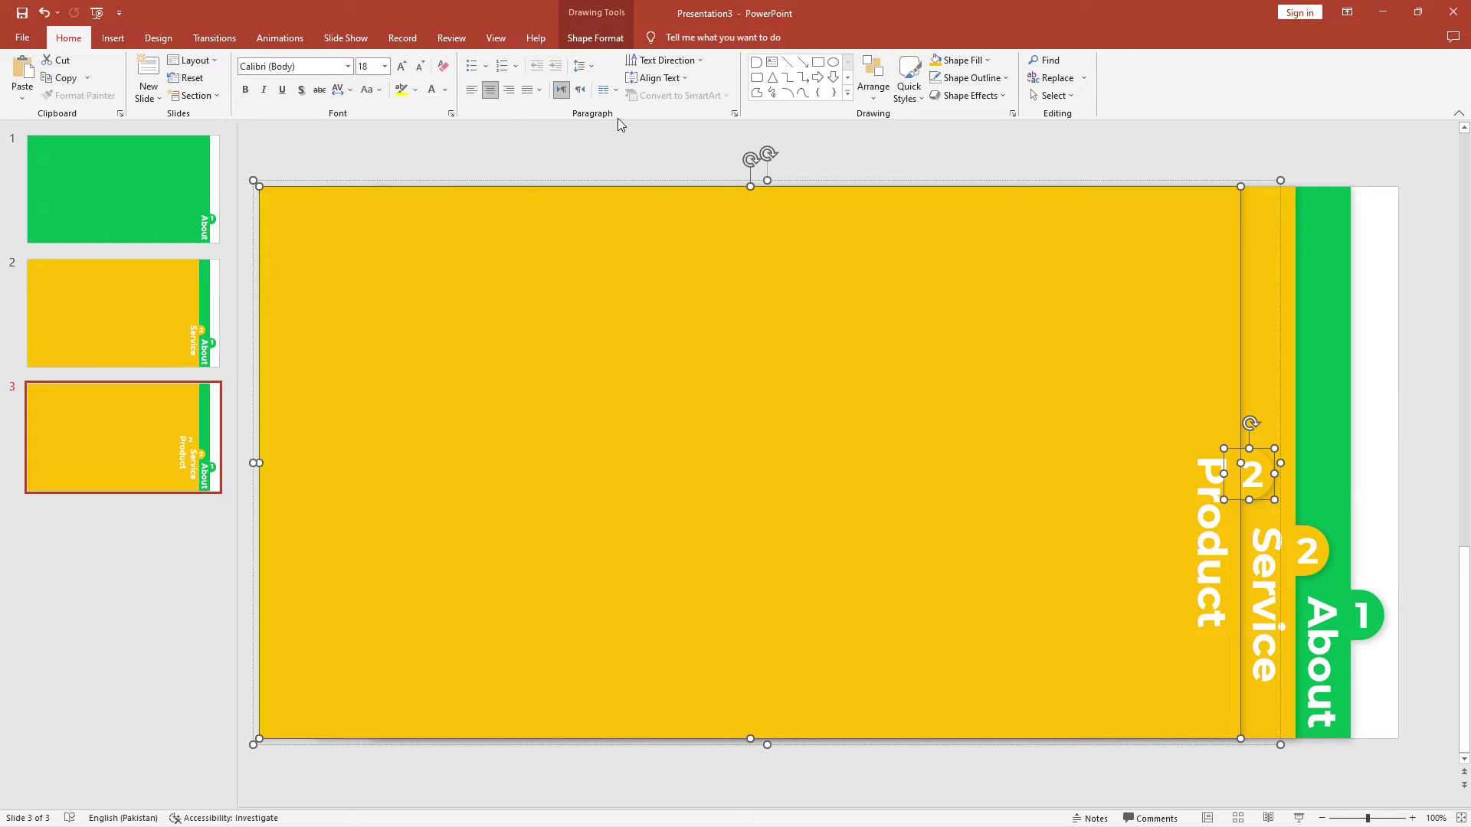
click(605, 38)
click(594, 62)
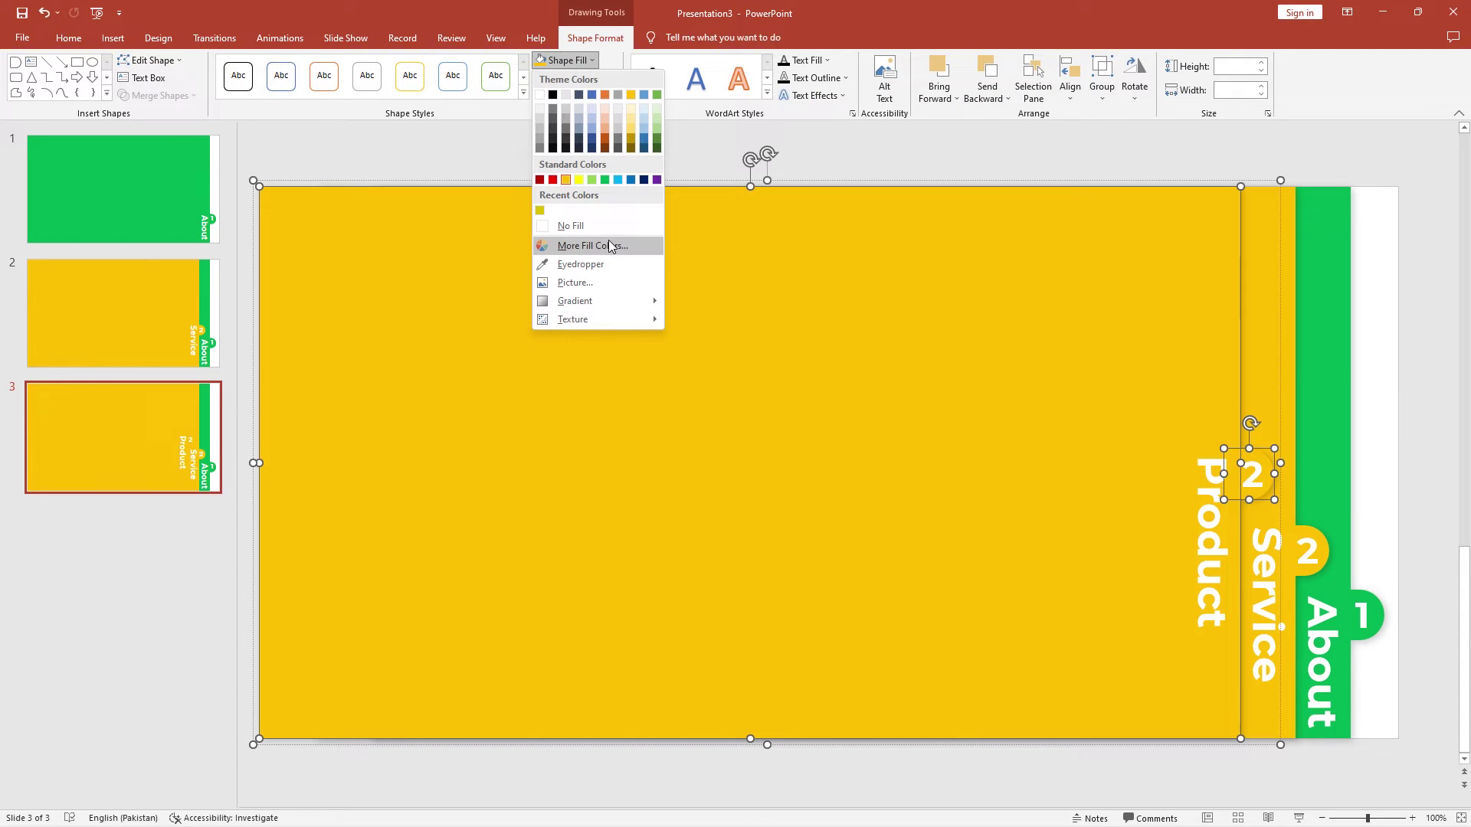
click(608, 242)
double_click(690, 449)
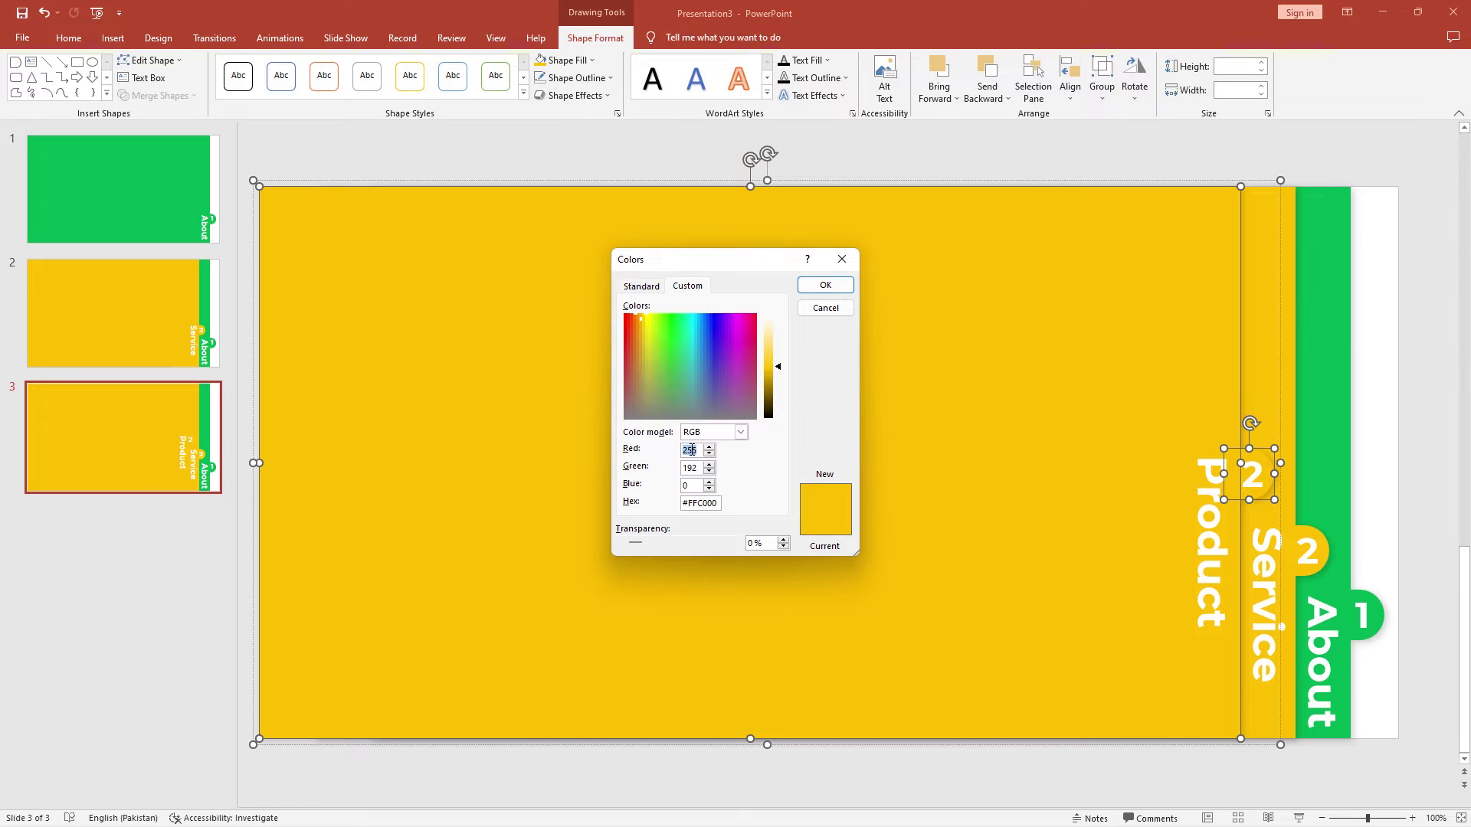
text(247)
key(Tab)
text(127)
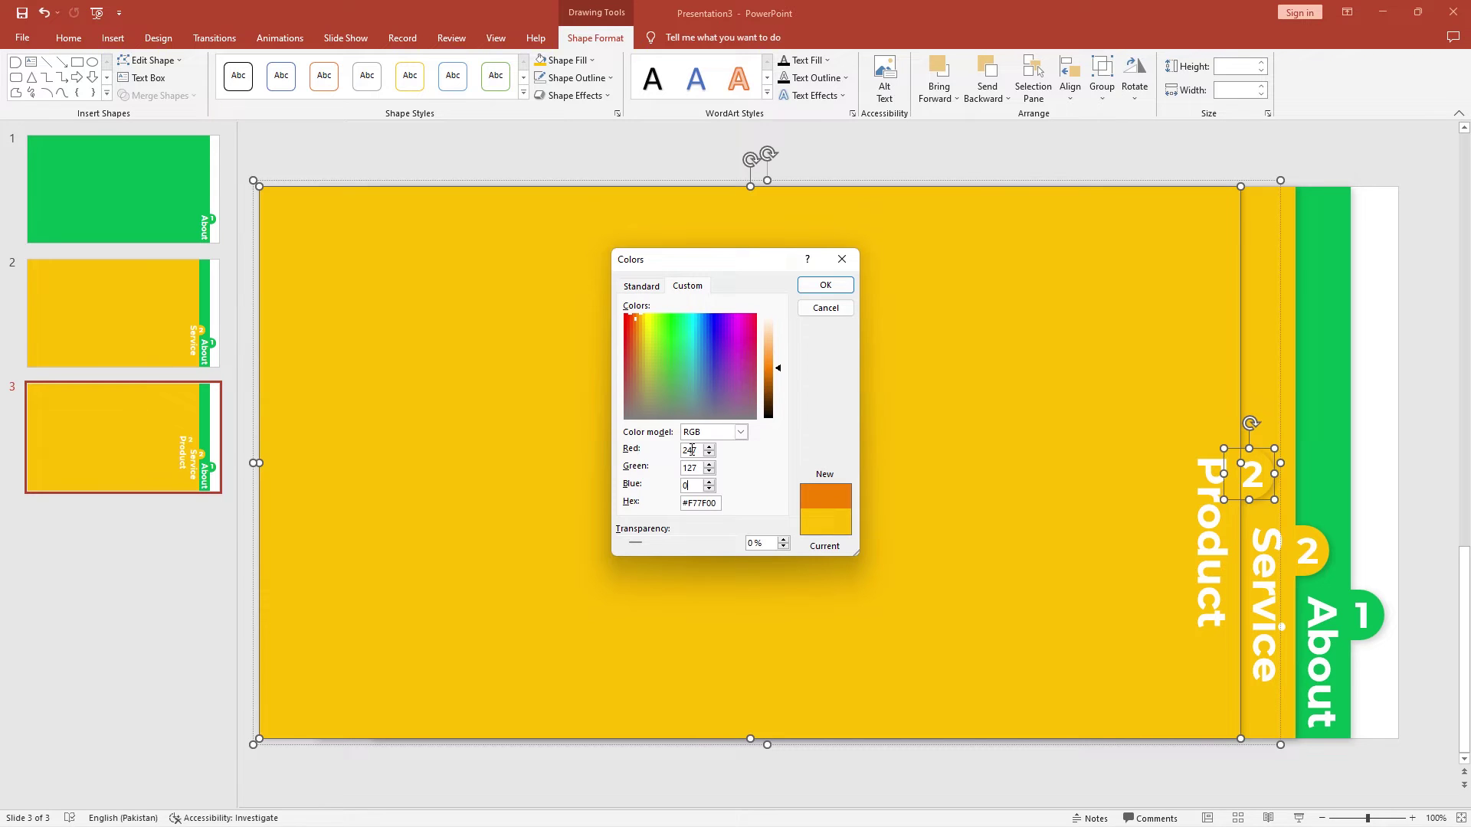
key(Return)
Duplicate the orange Product panel, place the copy left of it, and relabel it 'Team'.
click(179, 430)
key(ctrl+d)
drag(987, 521, 981, 521)
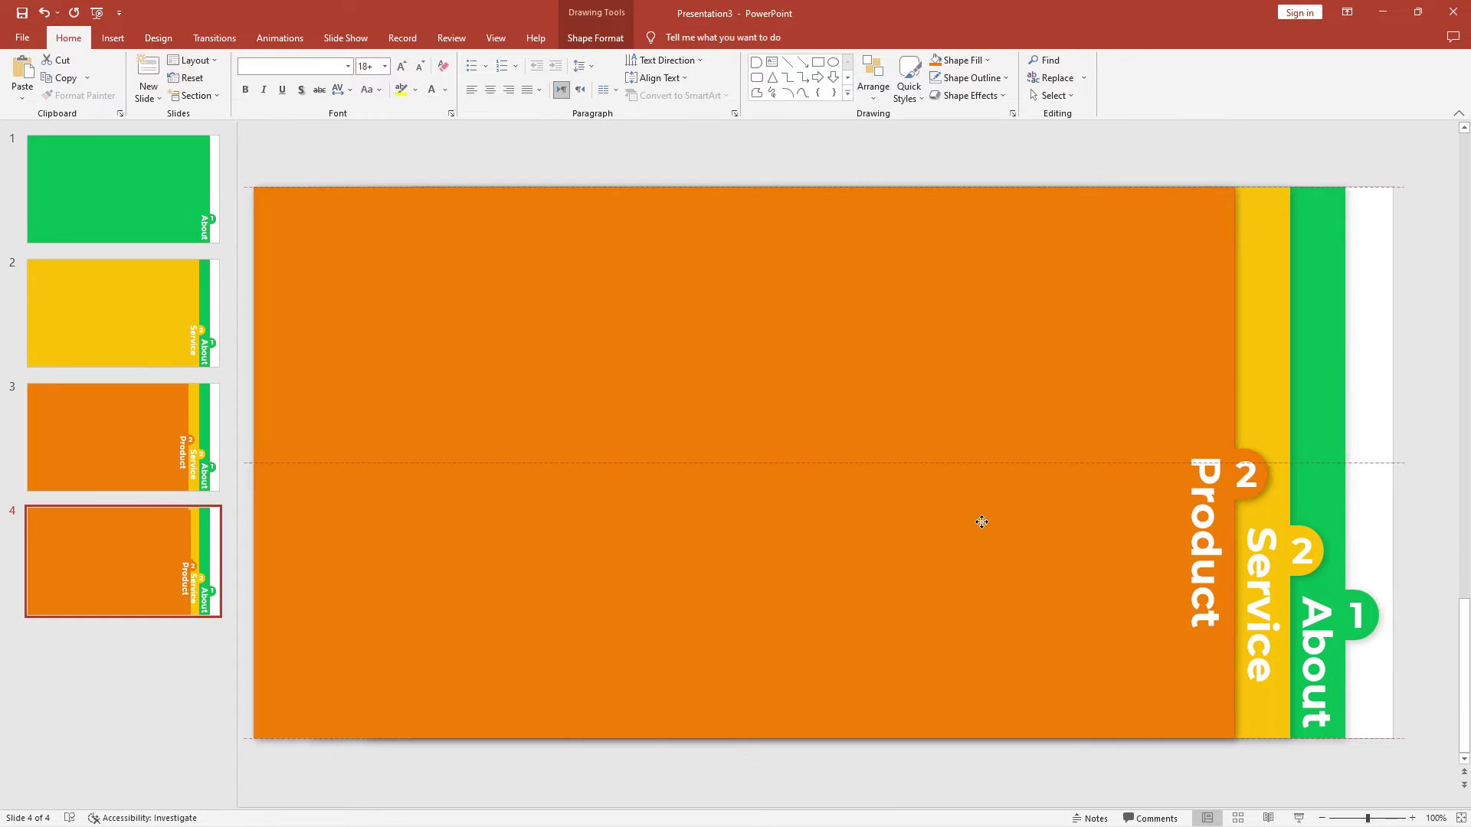
double_click(1204, 536)
text(Team)
Fill the Team panel and badge red (RGB 214, 40, 40) and number the badge 3.
click(1239, 405)
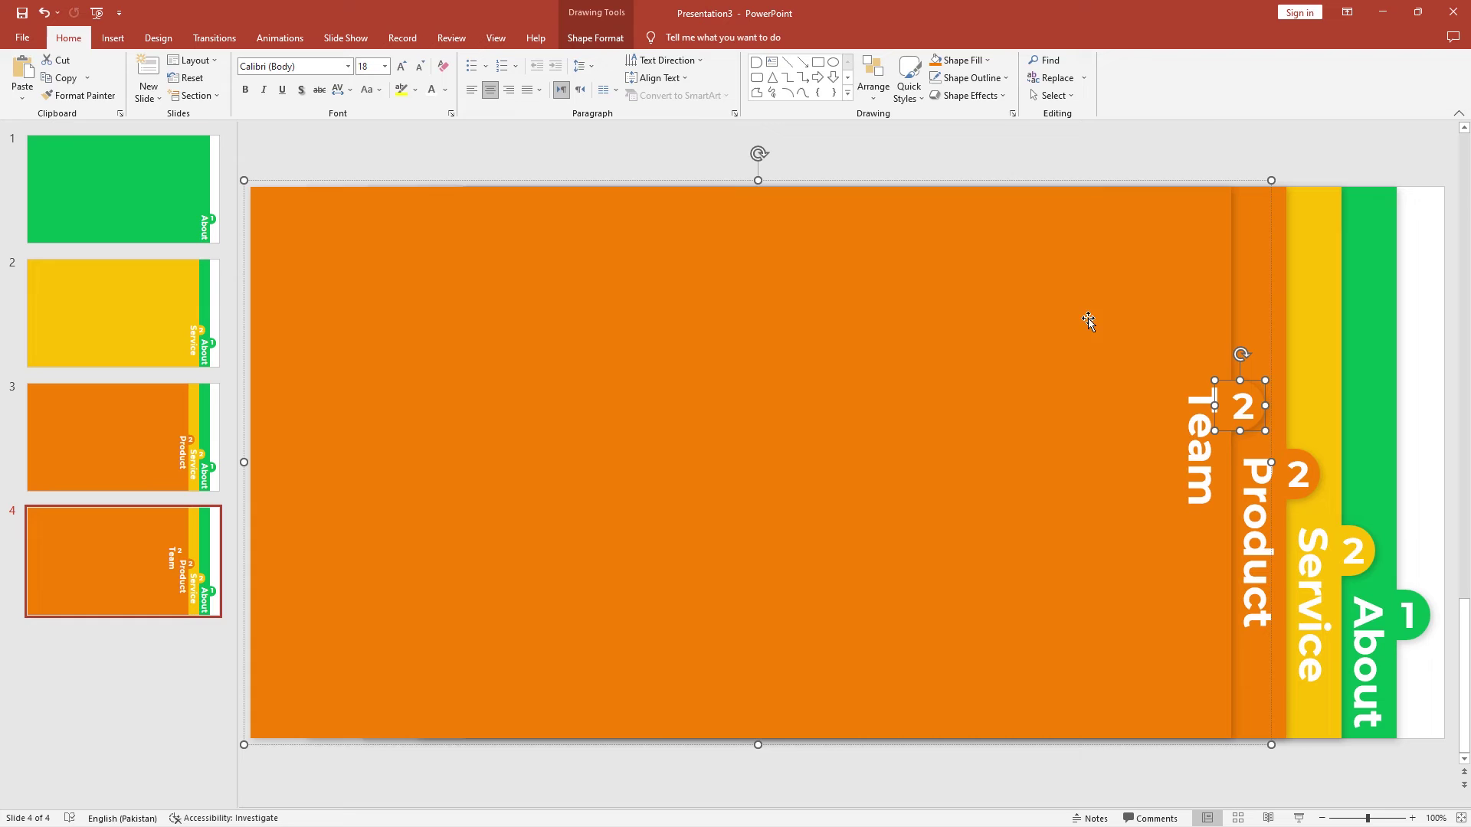
shift+click(1088, 320)
click(596, 38)
click(564, 59)
click(591, 242)
double_click(695, 467)
key(BackSpace)
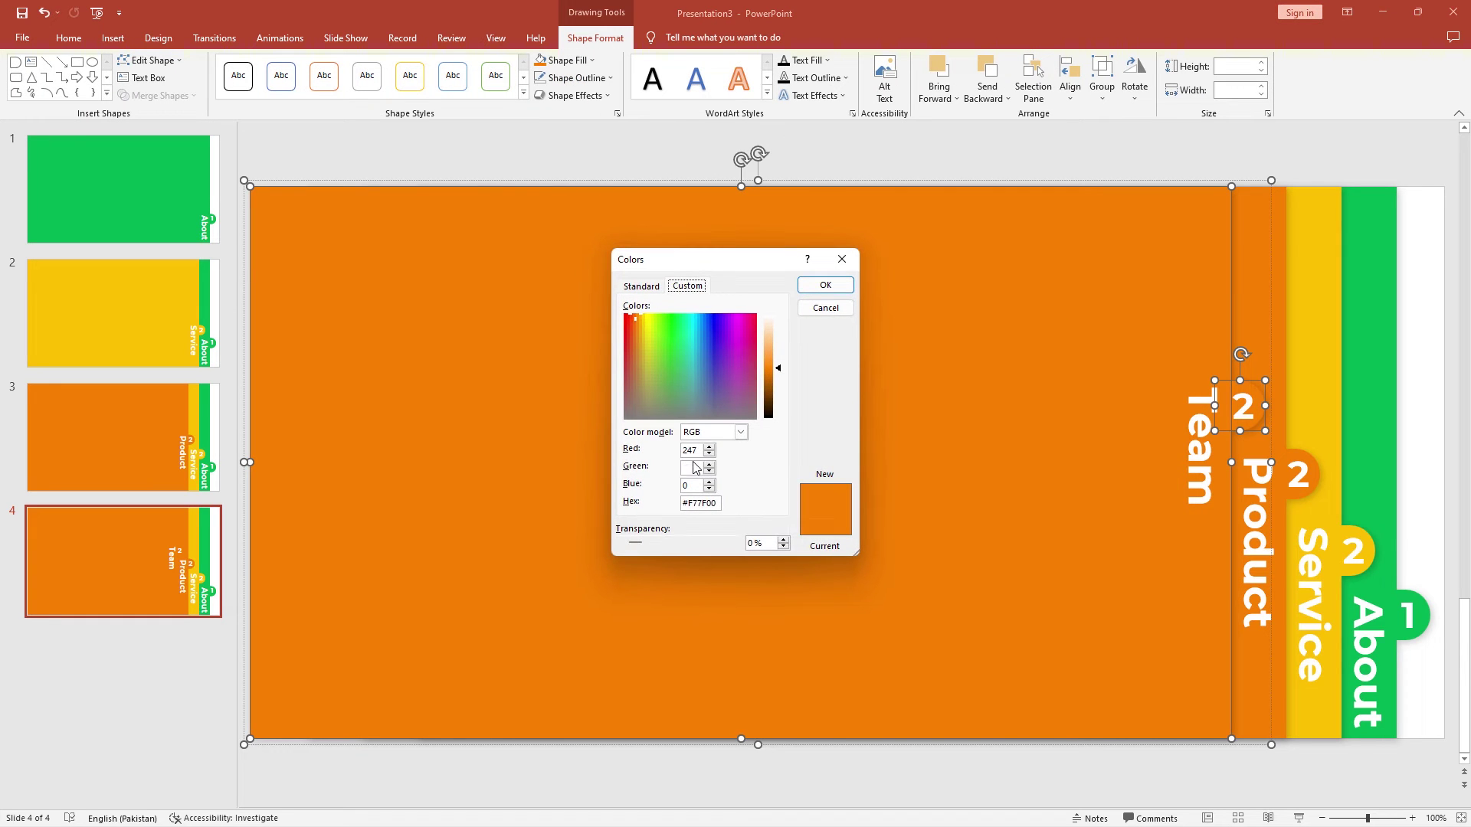
click(695, 449)
text(21424)
key(Tab)
text(45)
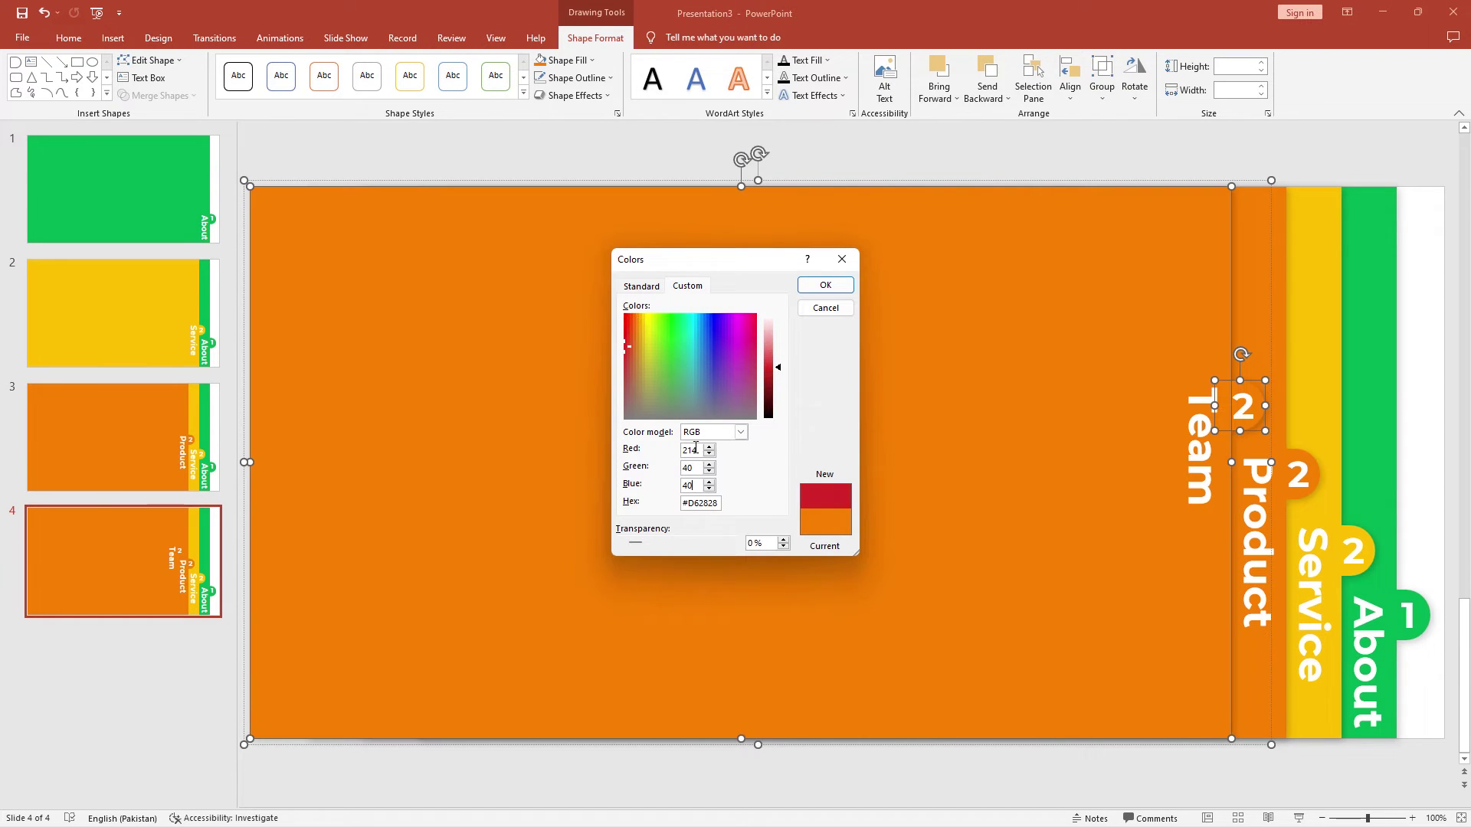
key(Return)
key(Escape)
double_click(1239, 404)
text(3)
Duplicate the slide as slide 5 and add a copied panel labelled 'Contact' numbered 4.
key(ctrl+d)
click(1022, 389)
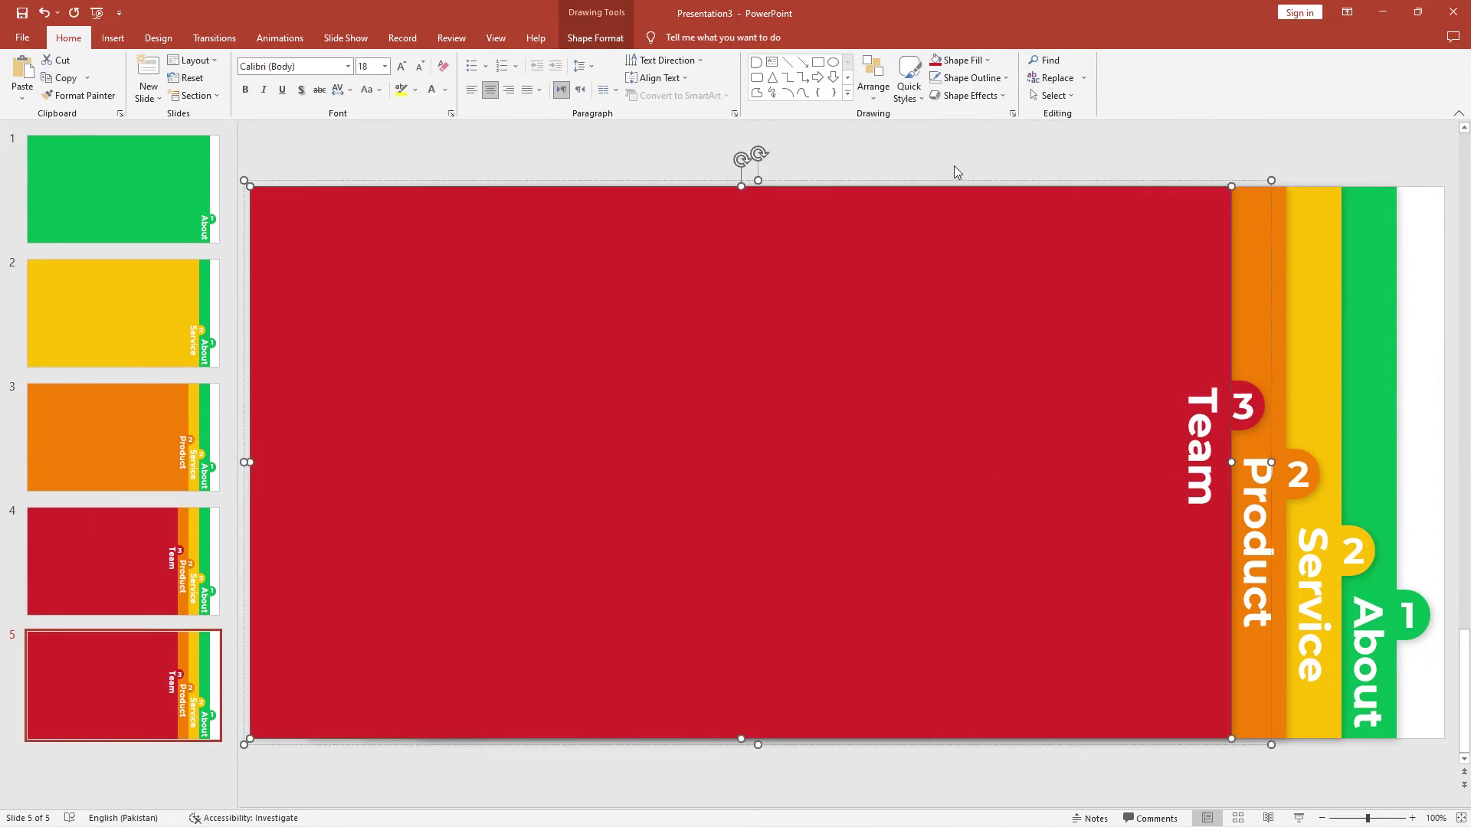
drag(1022, 389, 966, 389)
double_click(1143, 444)
text(Contact)
double_click(1186, 406)
text(4)
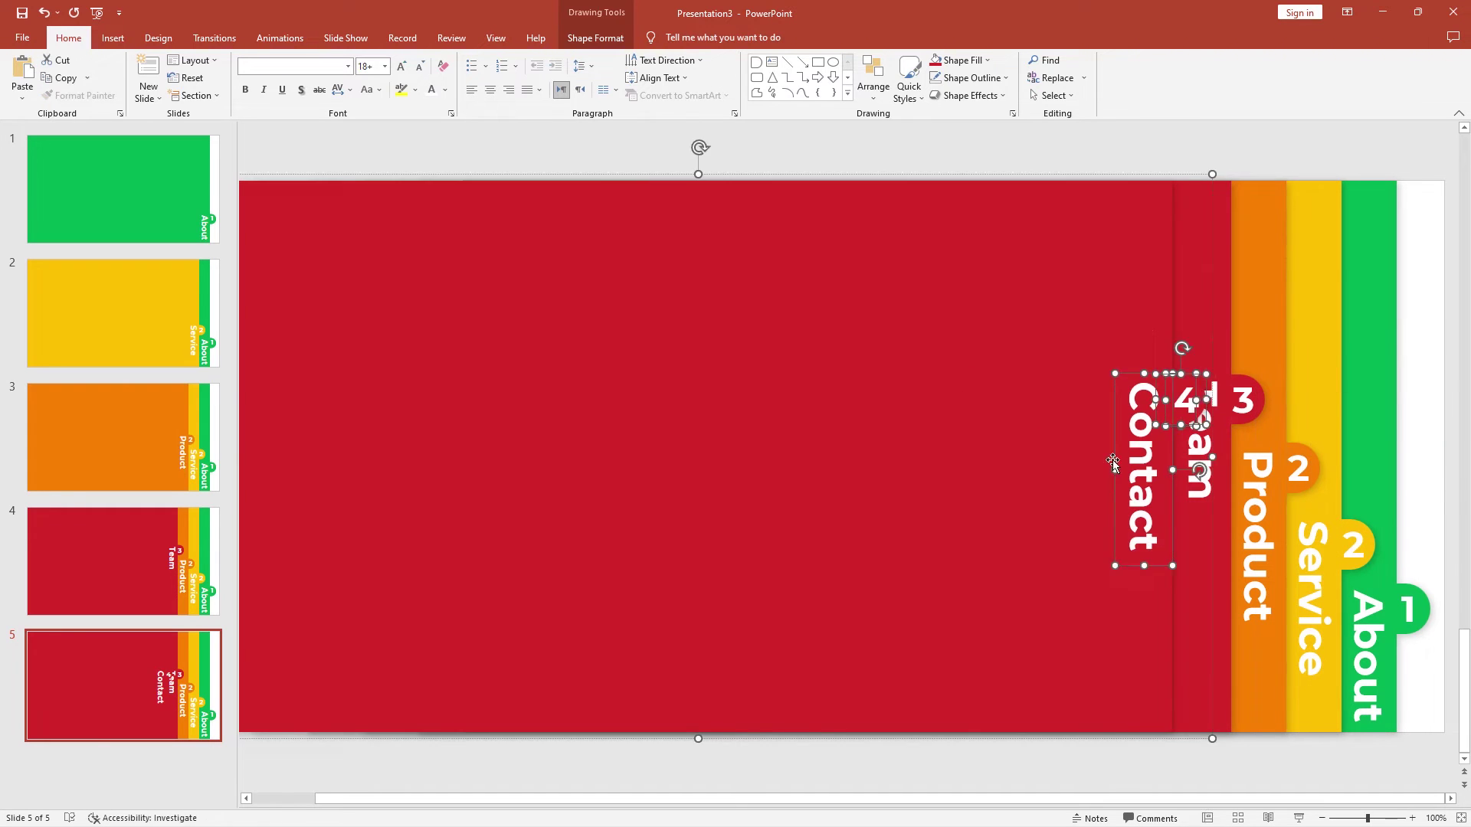
Give the Contact panel a dark navy fill.
click(958, 215)
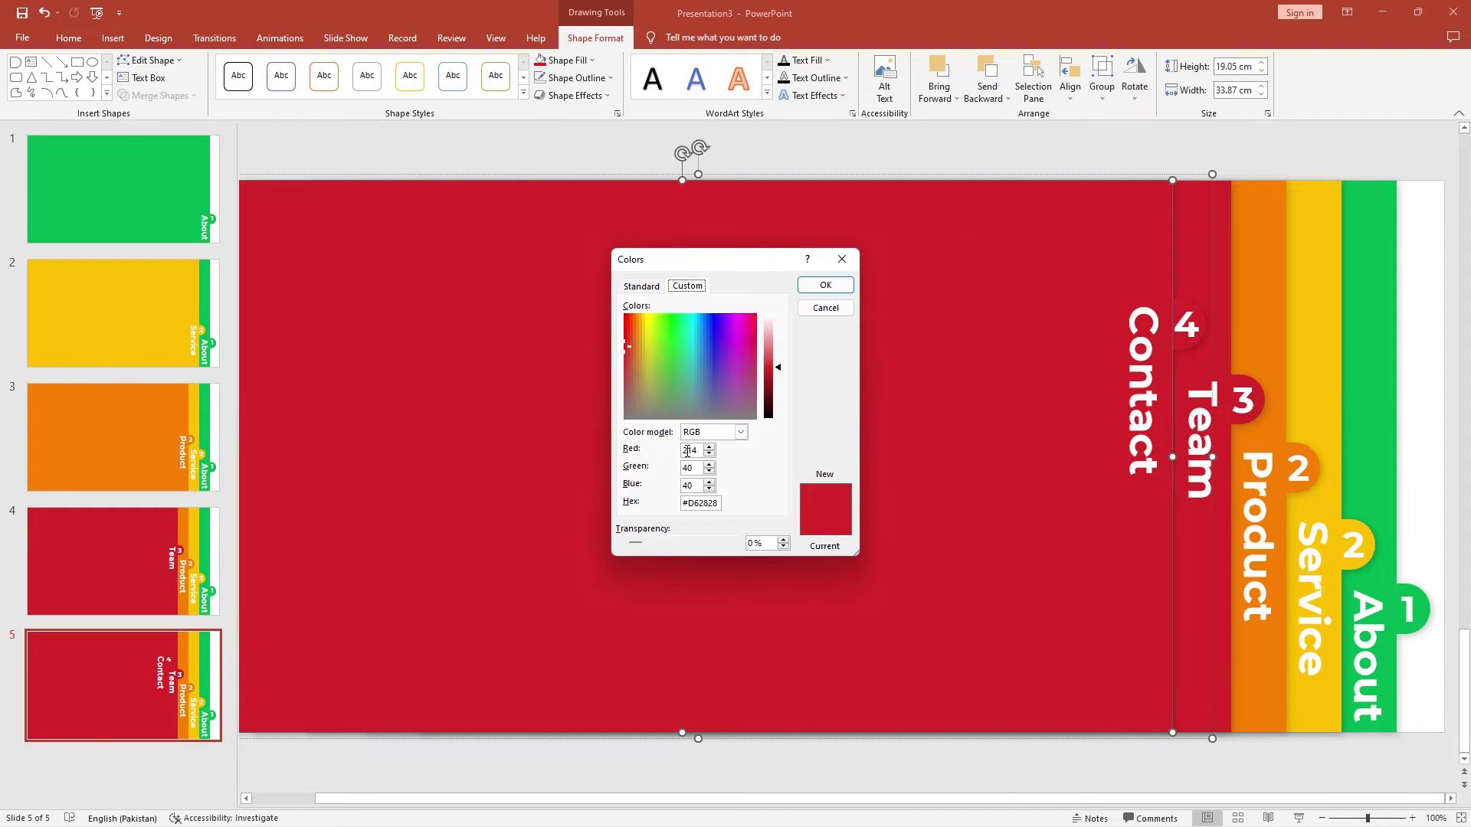
double_click(687, 451)
text(0)
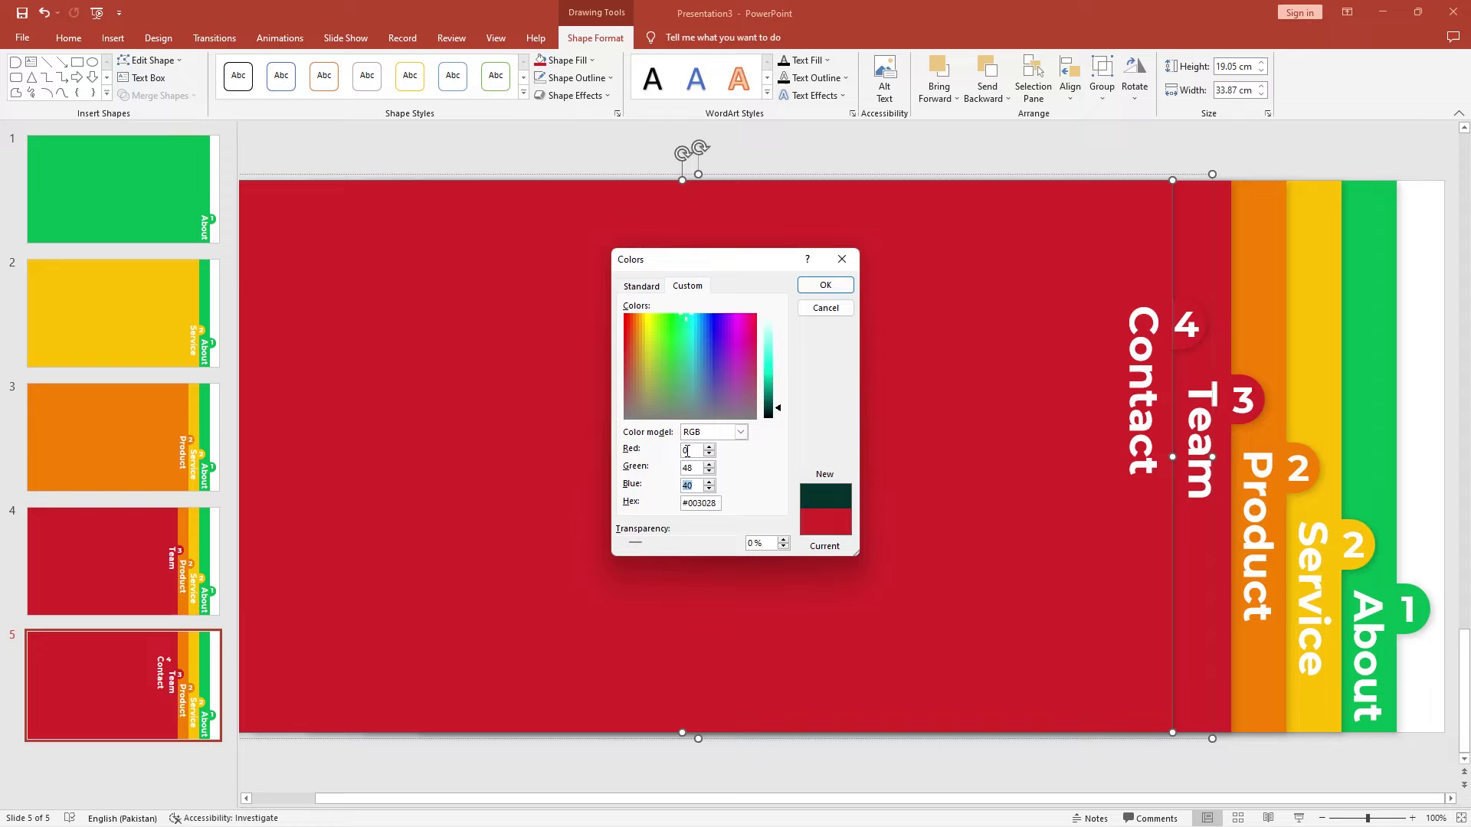
text(70)
key(Return)
key(Escape)
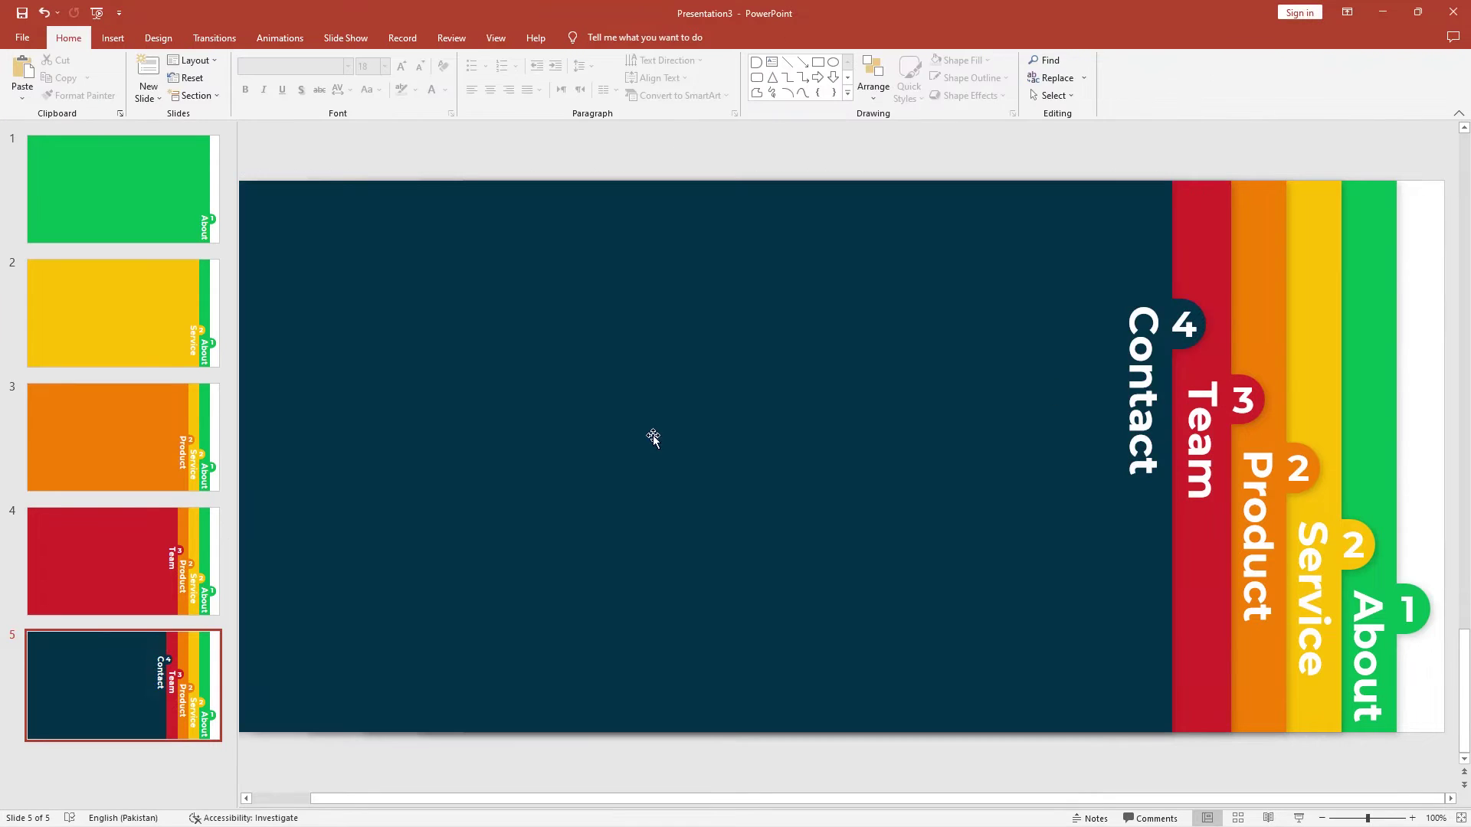
Review the finished slides in the thumbnail pane.
click(153, 452)
click(138, 337)
click(163, 218)
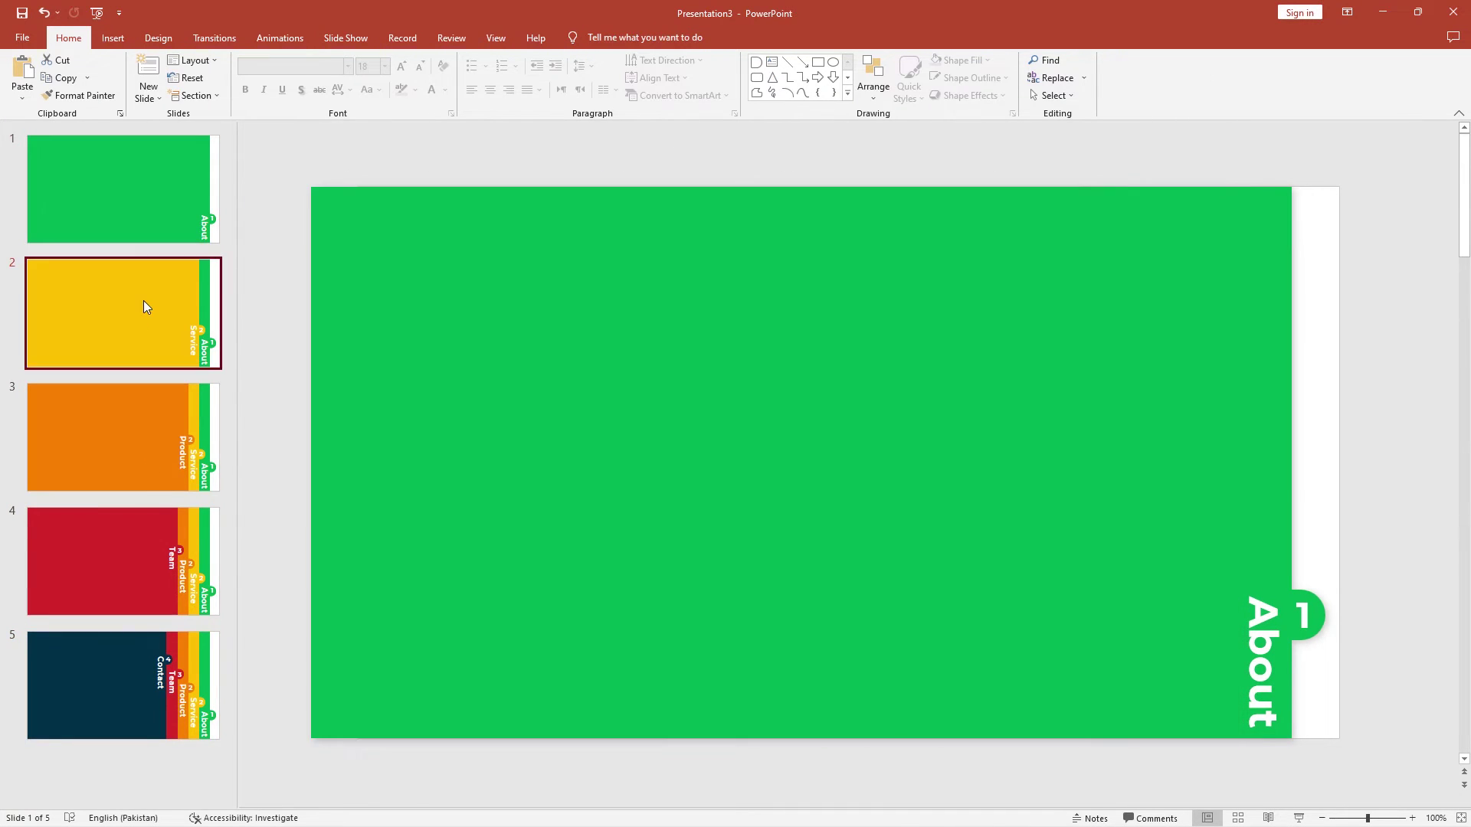
Add a blank slide and move it to the start of the deck.
click(119, 483)
click(114, 552)
click(108, 674)
click(138, 207)
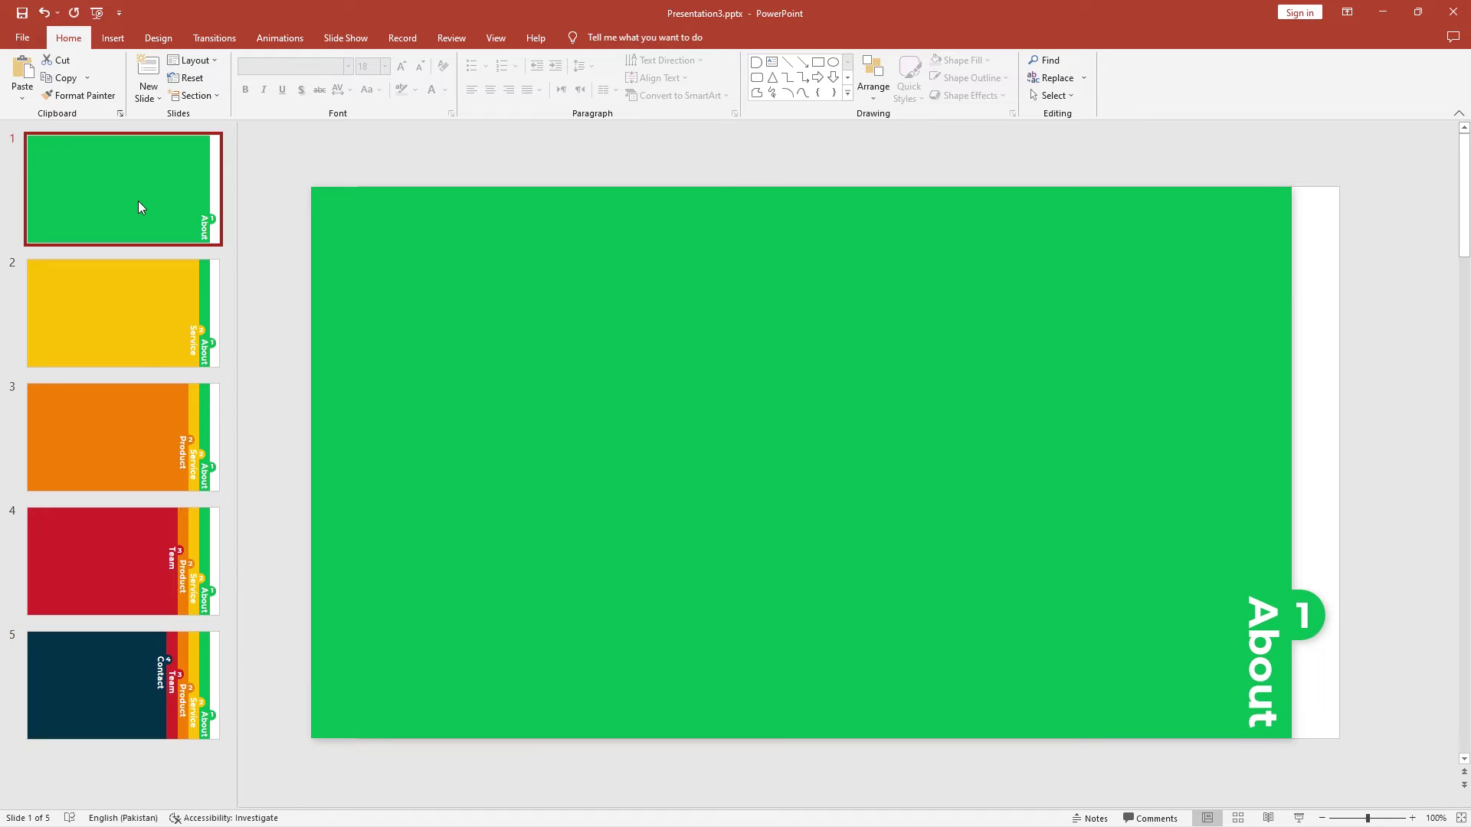
click(153, 100)
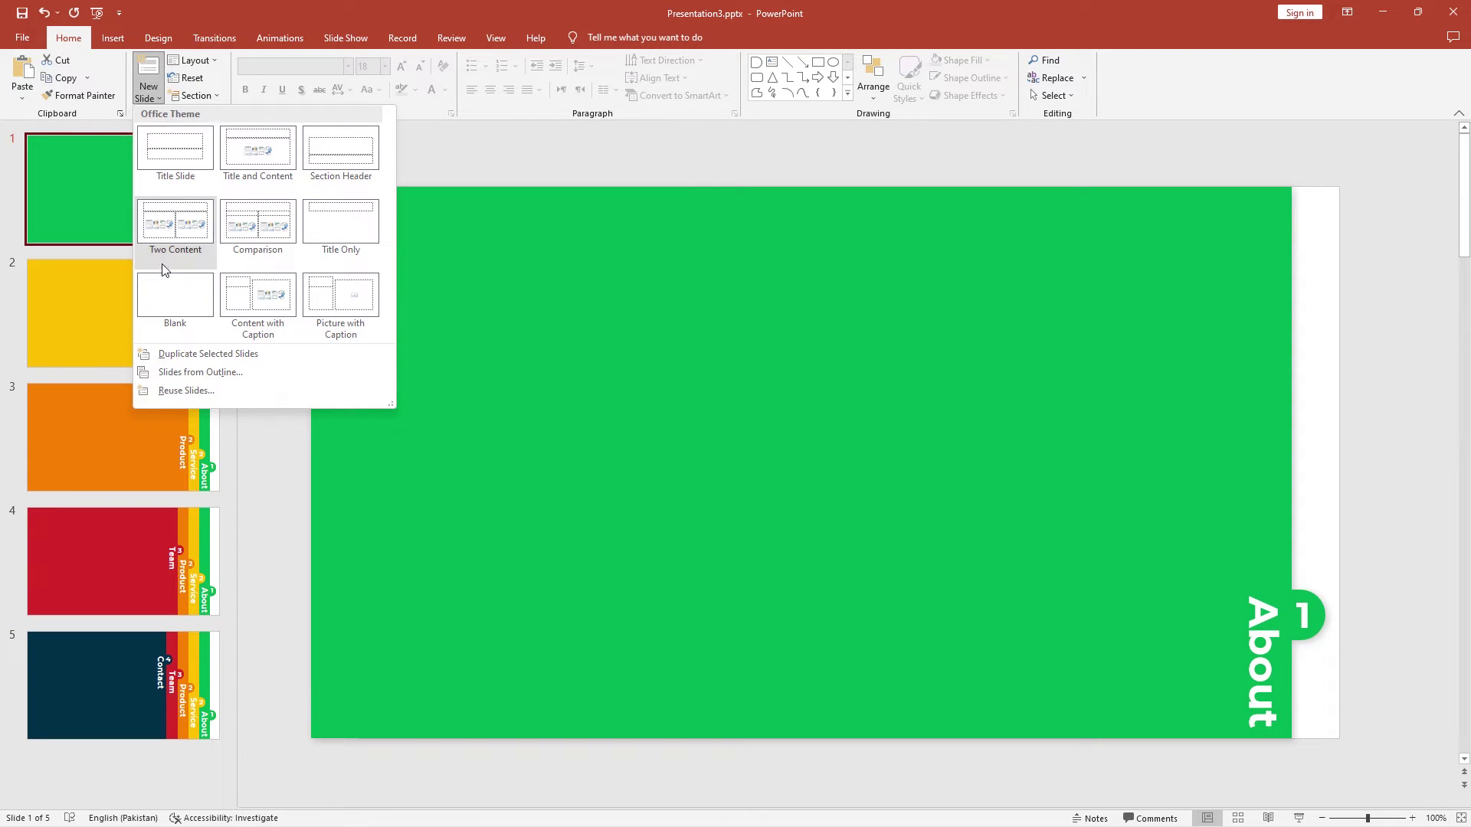
click(168, 291)
drag(128, 314, 125, 203)
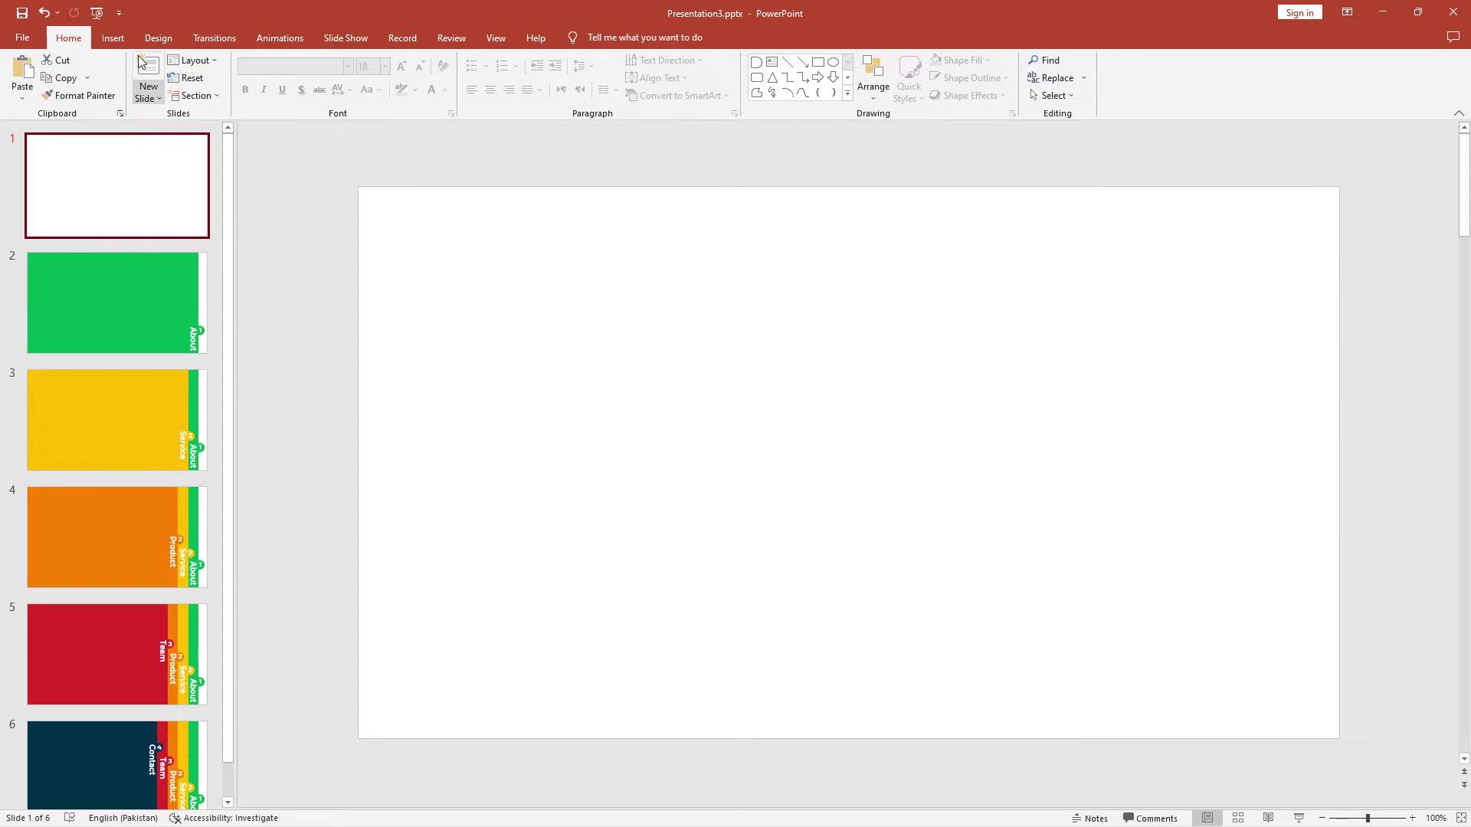
Draw a rectangle covering the whole slide and remove its fill.
click(112, 38)
click(247, 84)
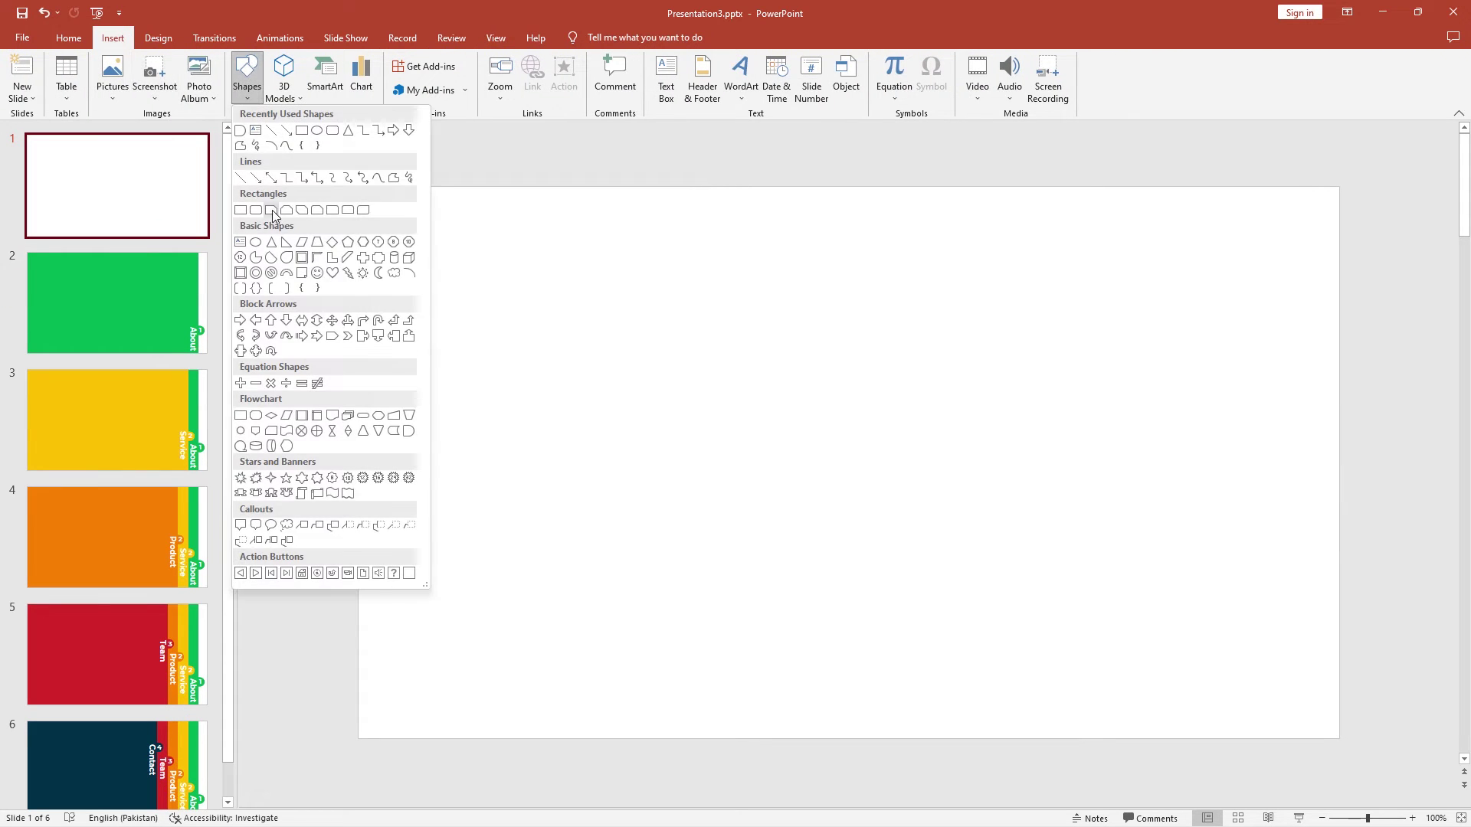
click(301, 130)
drag(359, 187, 1339, 738)
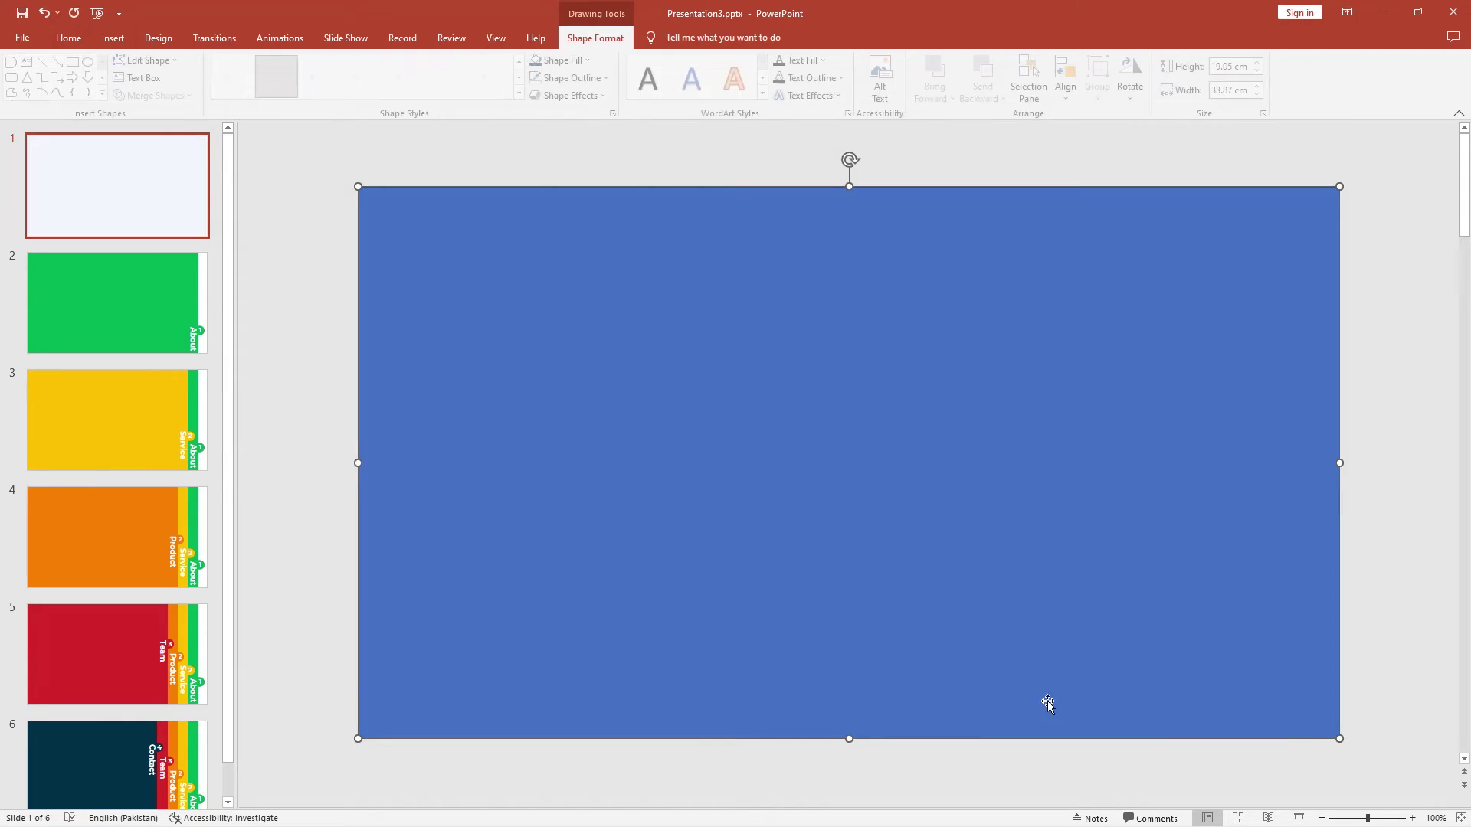
click(563, 60)
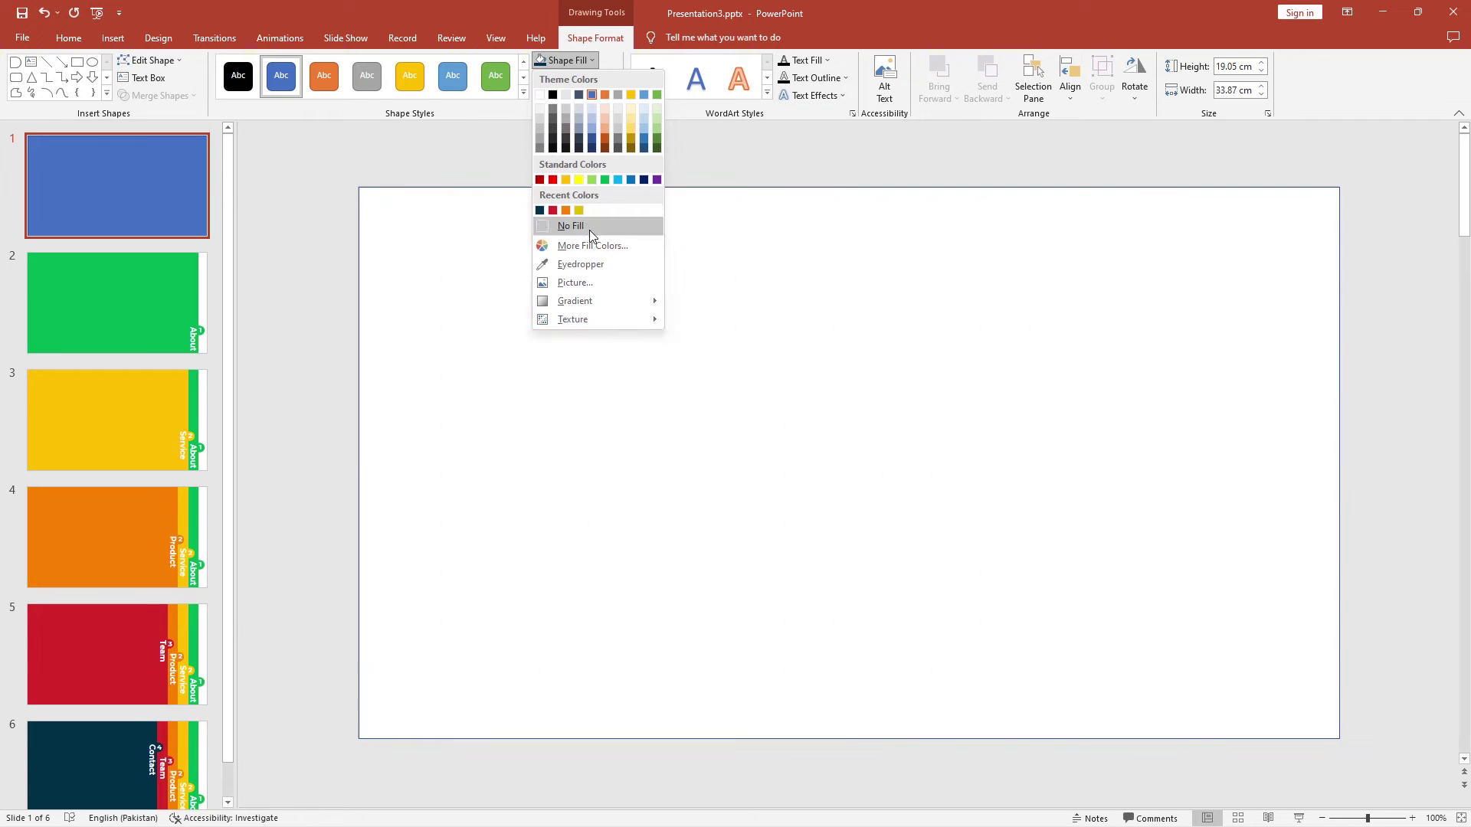
click(589, 226)
Give the rectangle a 2¼ pt dark red outline, then cut it from slide 1.
click(574, 77)
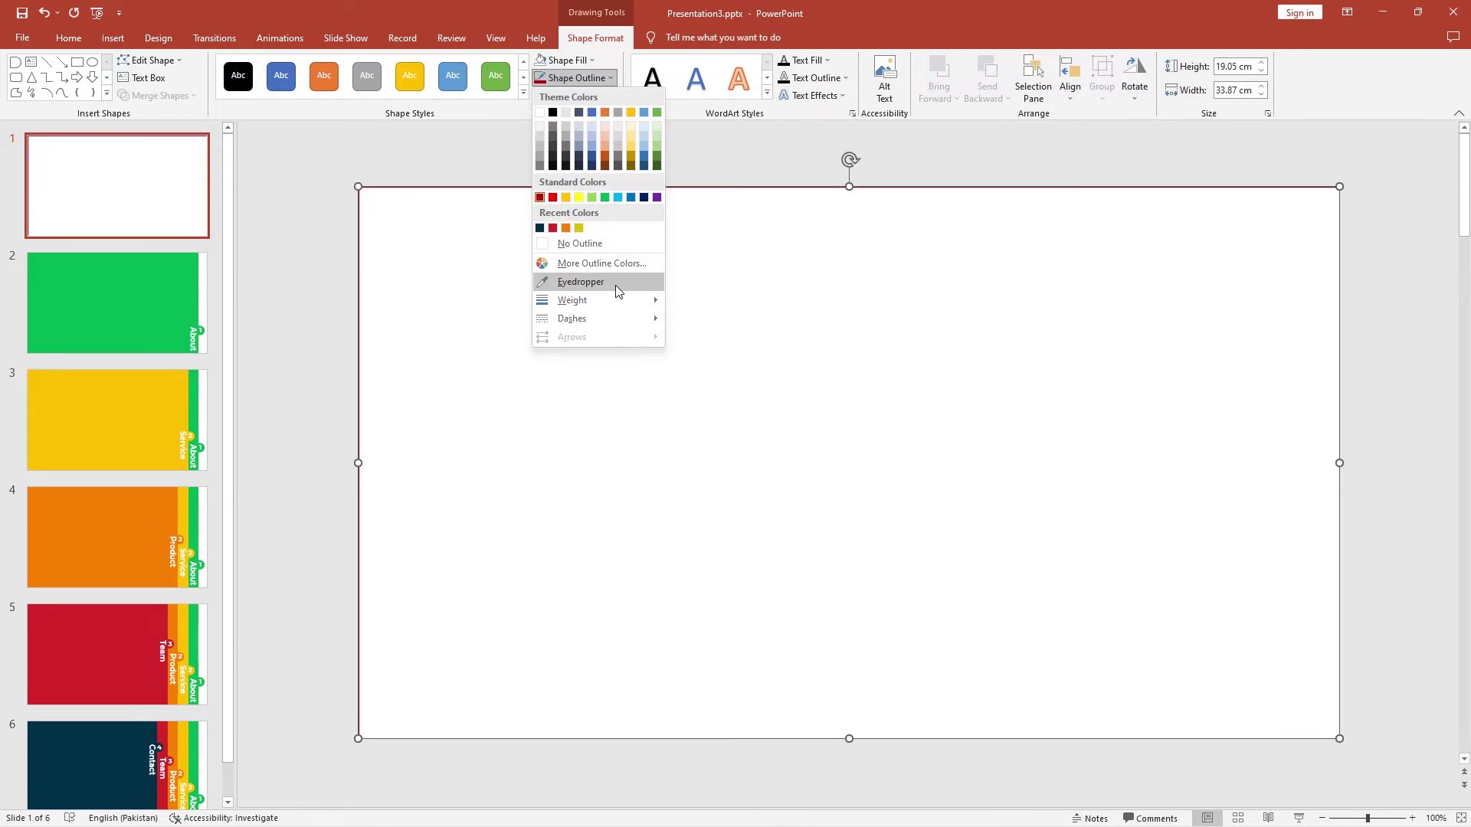
mouse_move(633, 302)
click(723, 385)
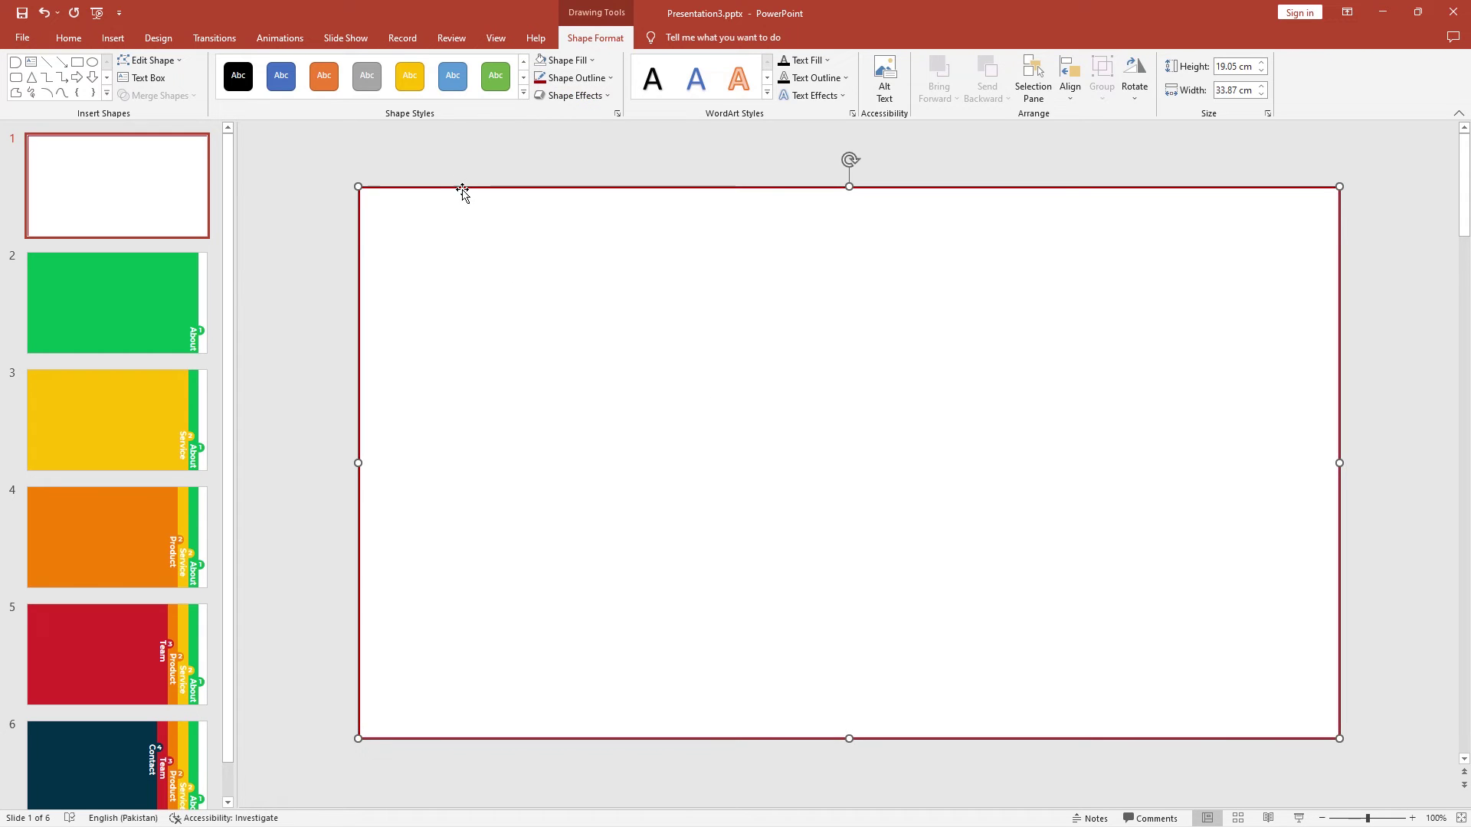
click(448, 154)
click(461, 188)
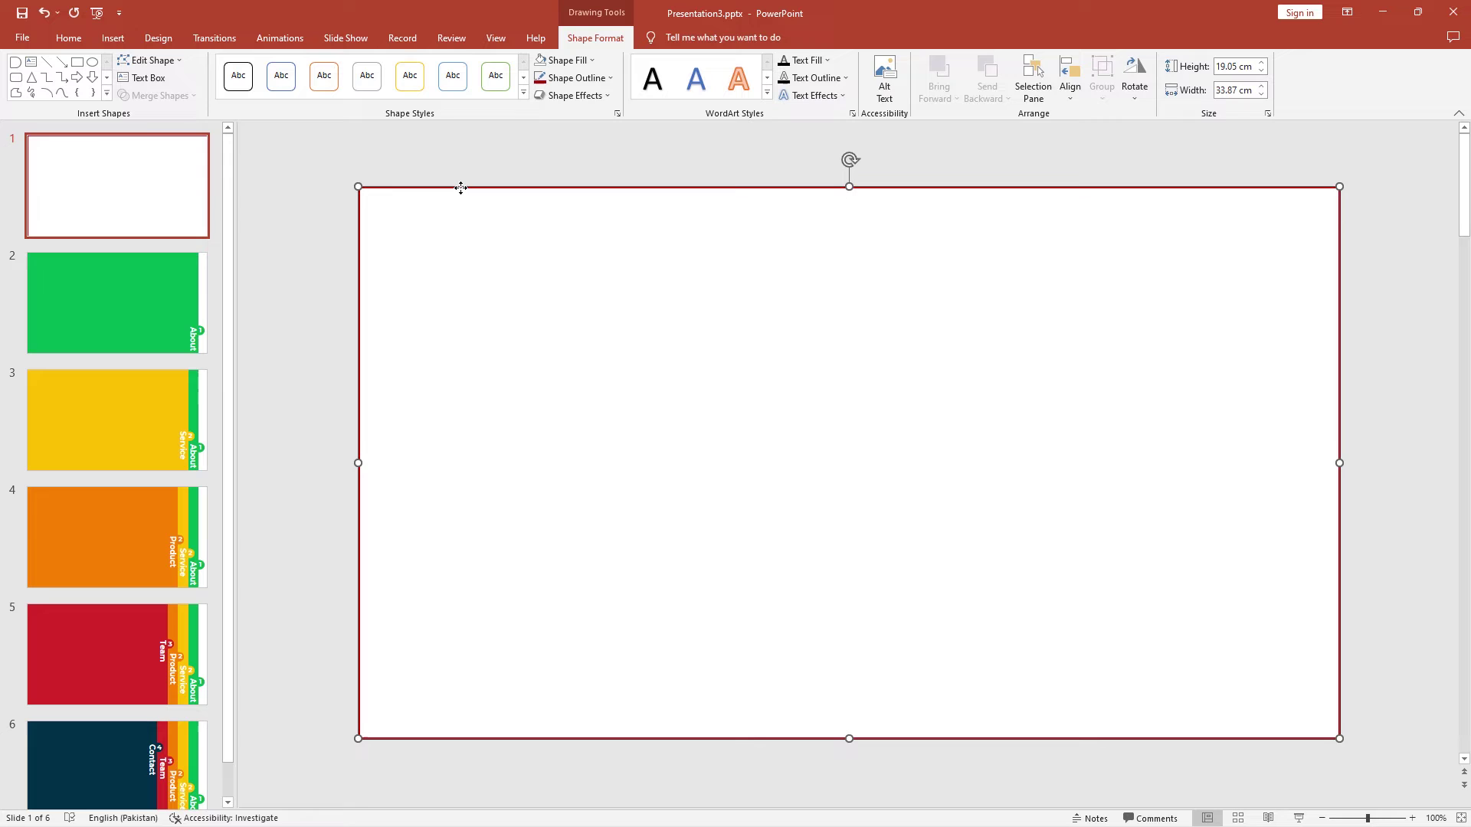
key(ctrl+x)
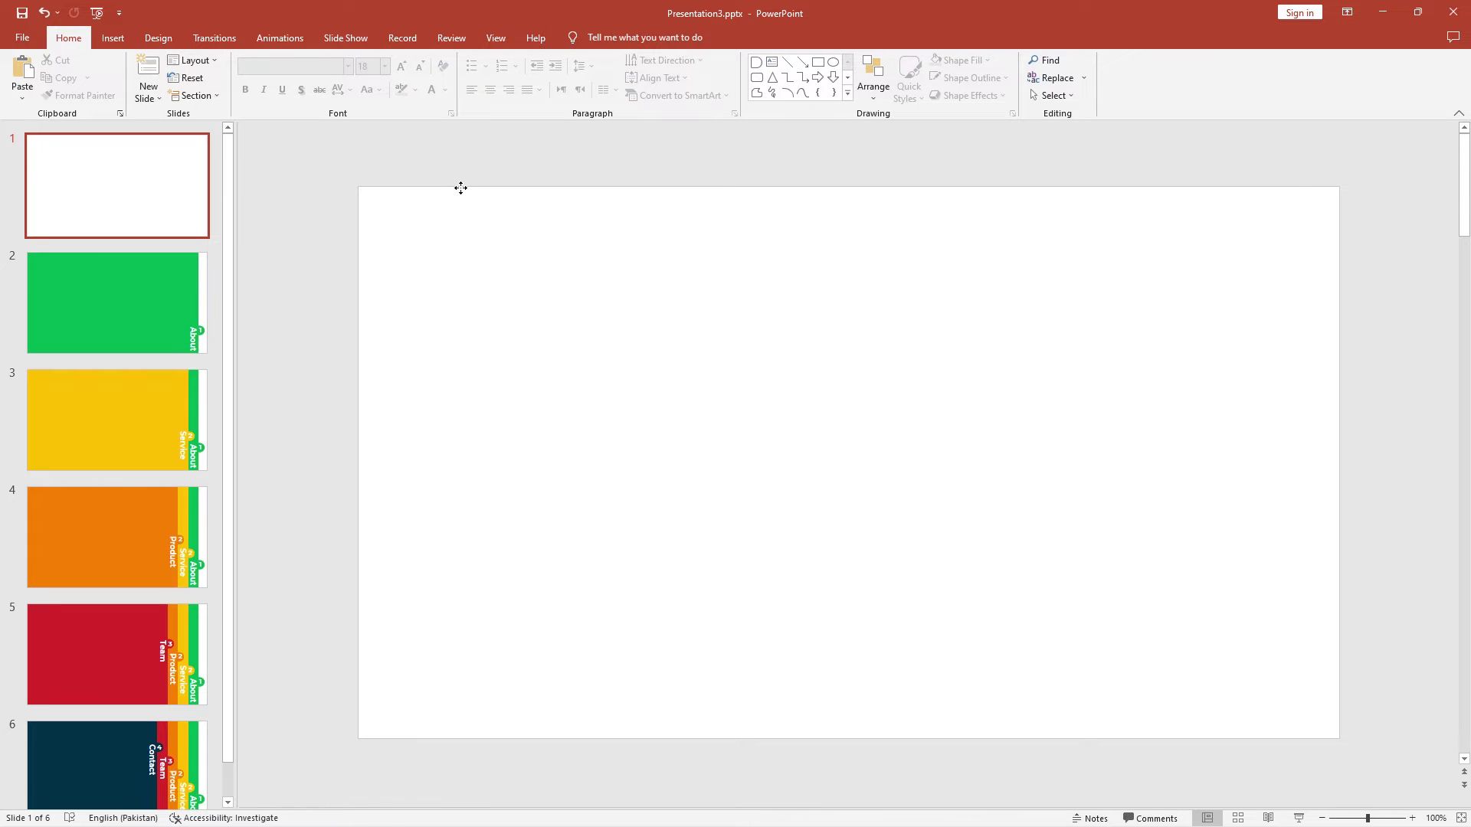
Paste the red-outlined rectangle onto slide 6.
scroll(262, 407, down, 3)
click(100, 762)
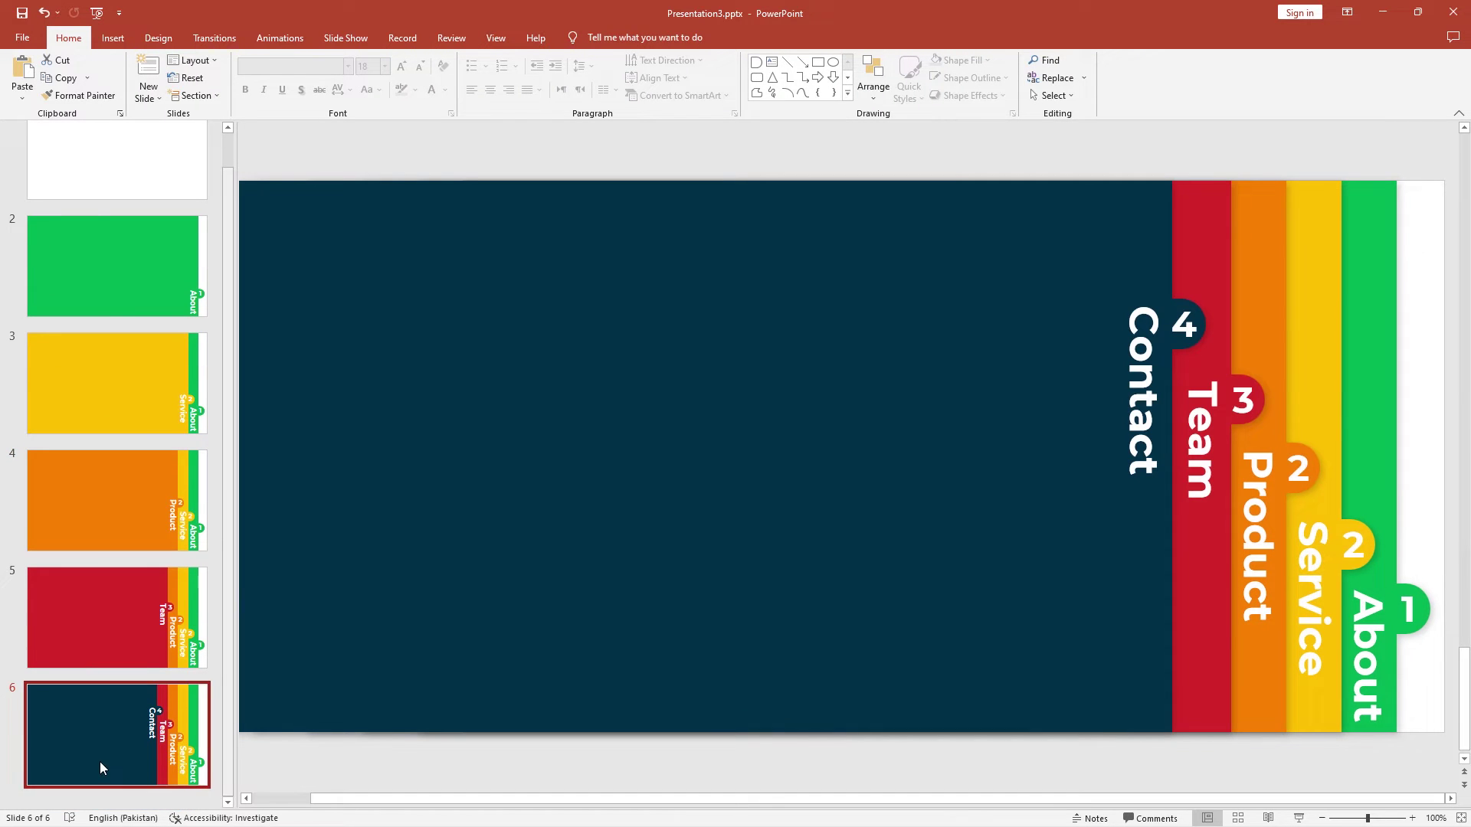
click(424, 436)
key(ctrl+v)
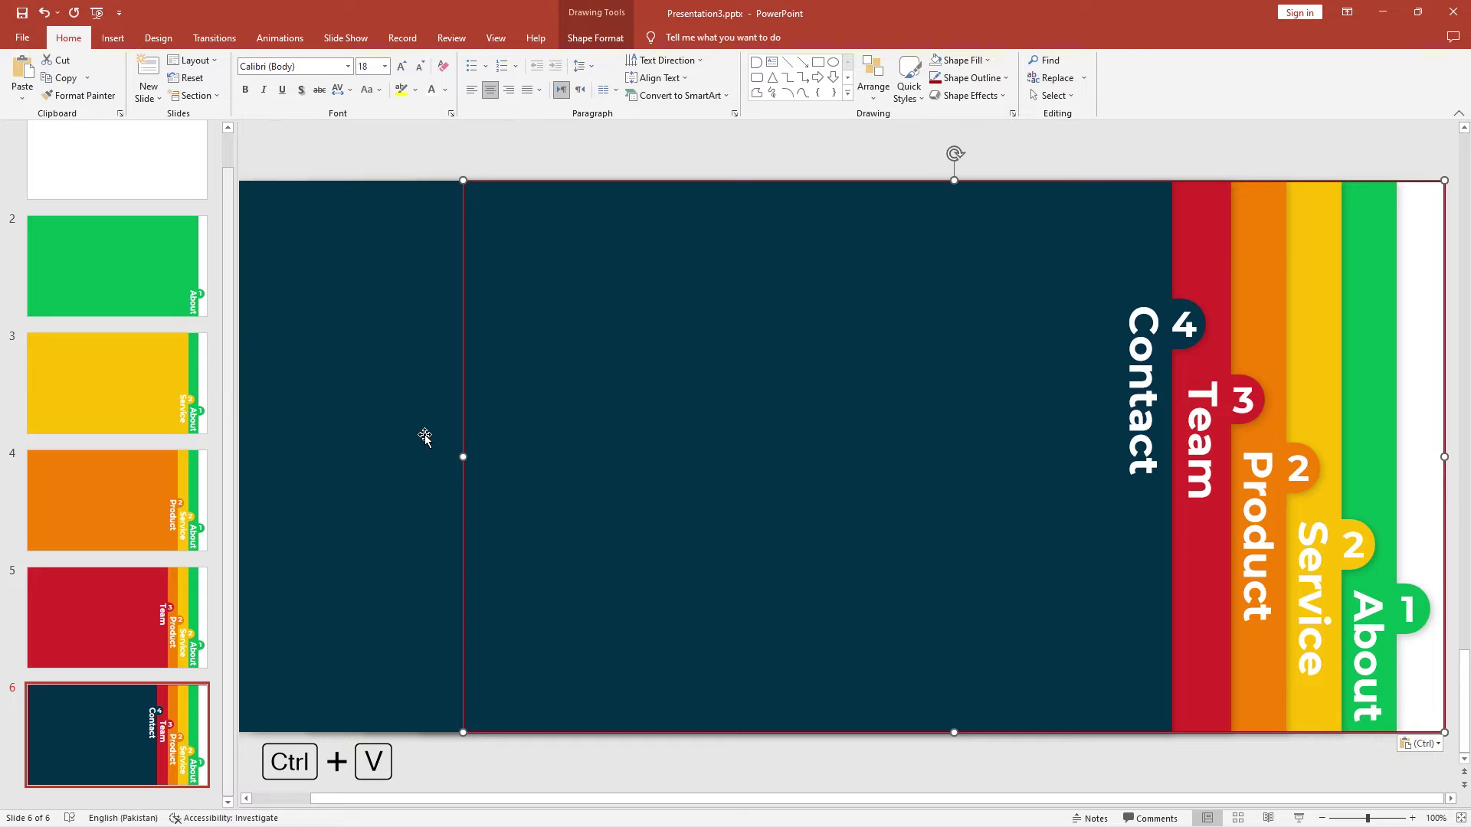
ctrl+scroll(425, 437, down, 3)
click(426, 245)
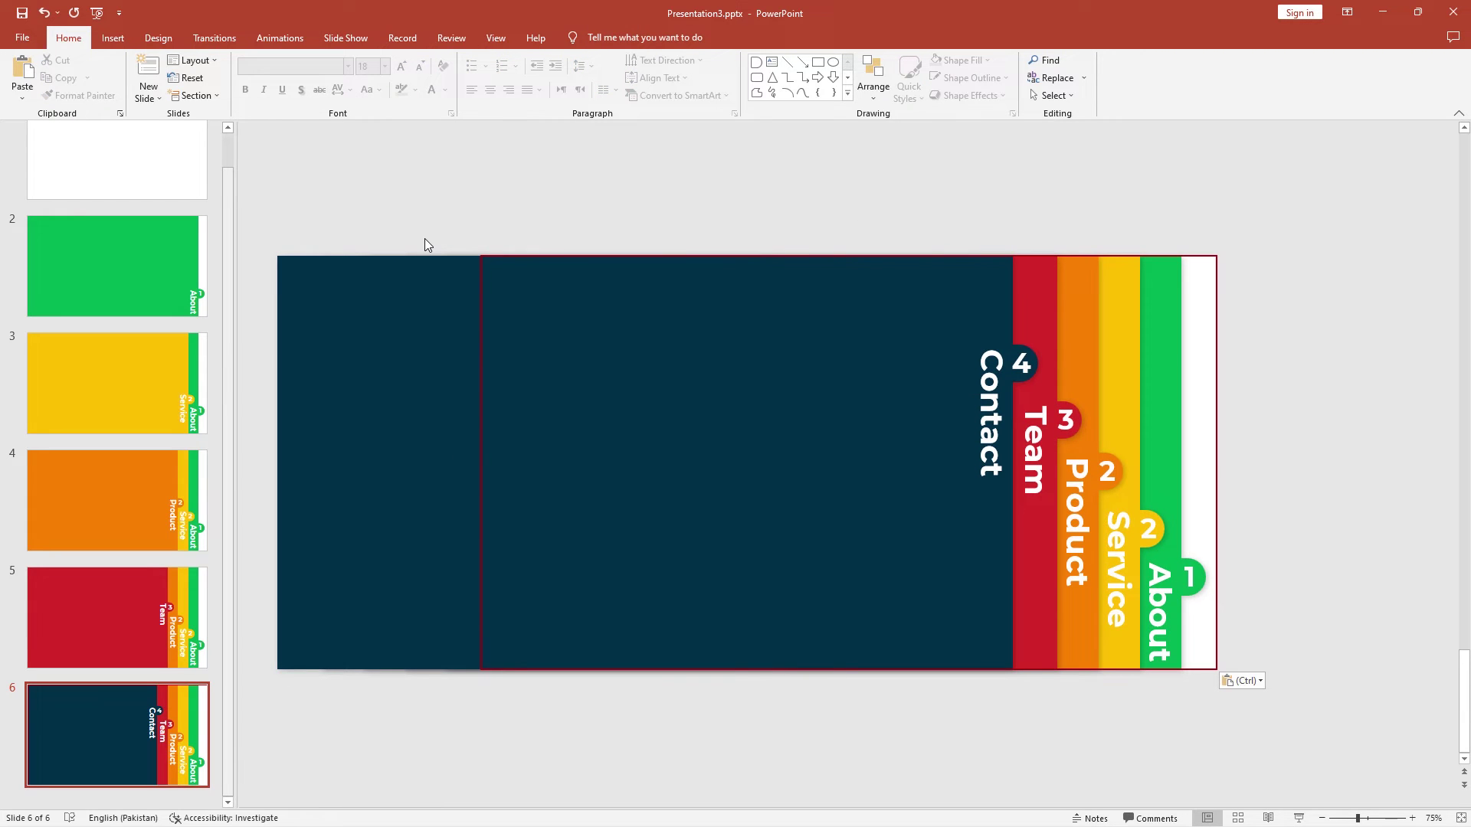
Select every shape on slide 6 with Select All and copy them.
key(ctrl+a)
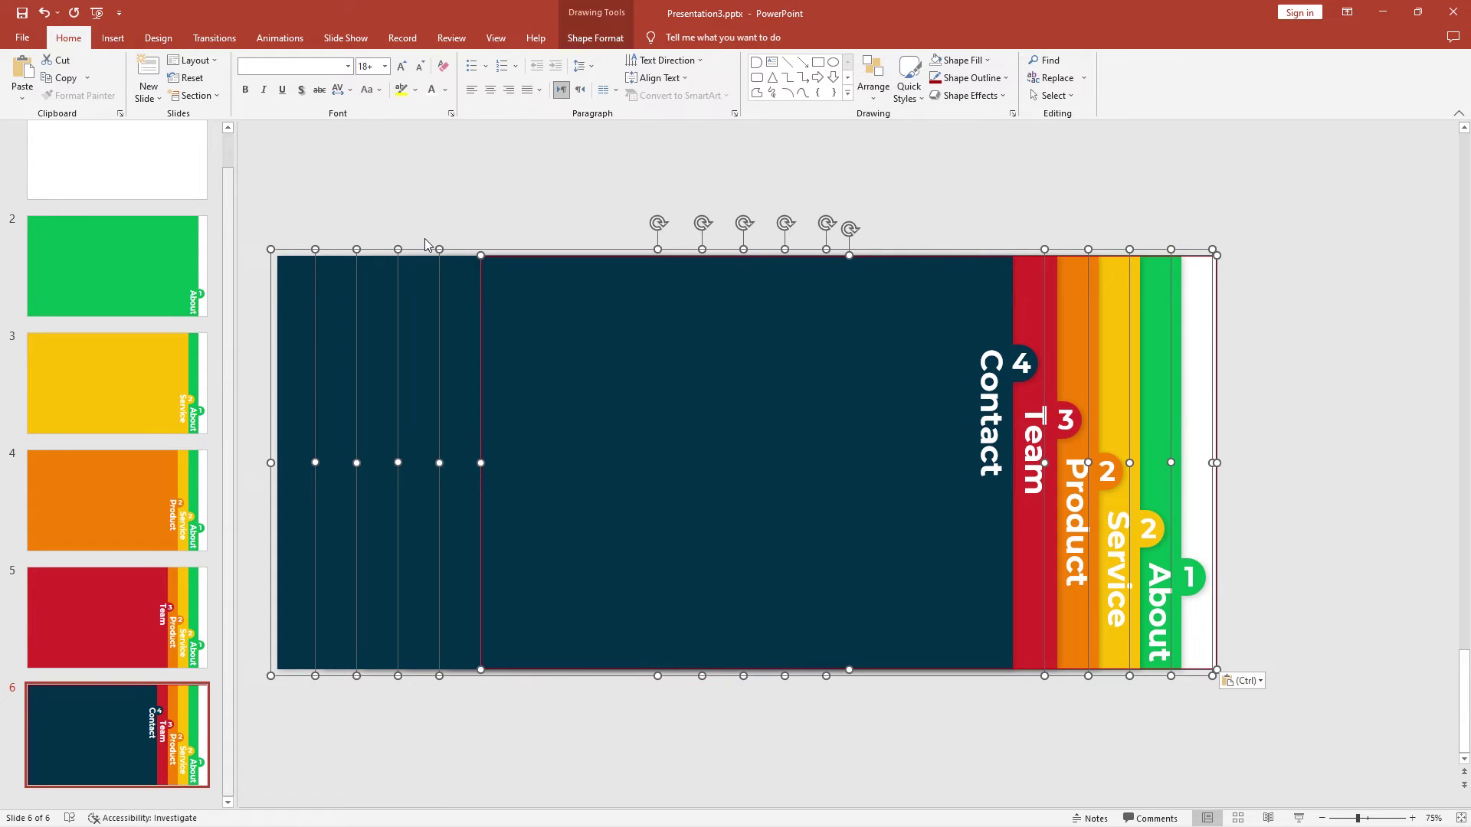
click(426, 244)
click(1071, 94)
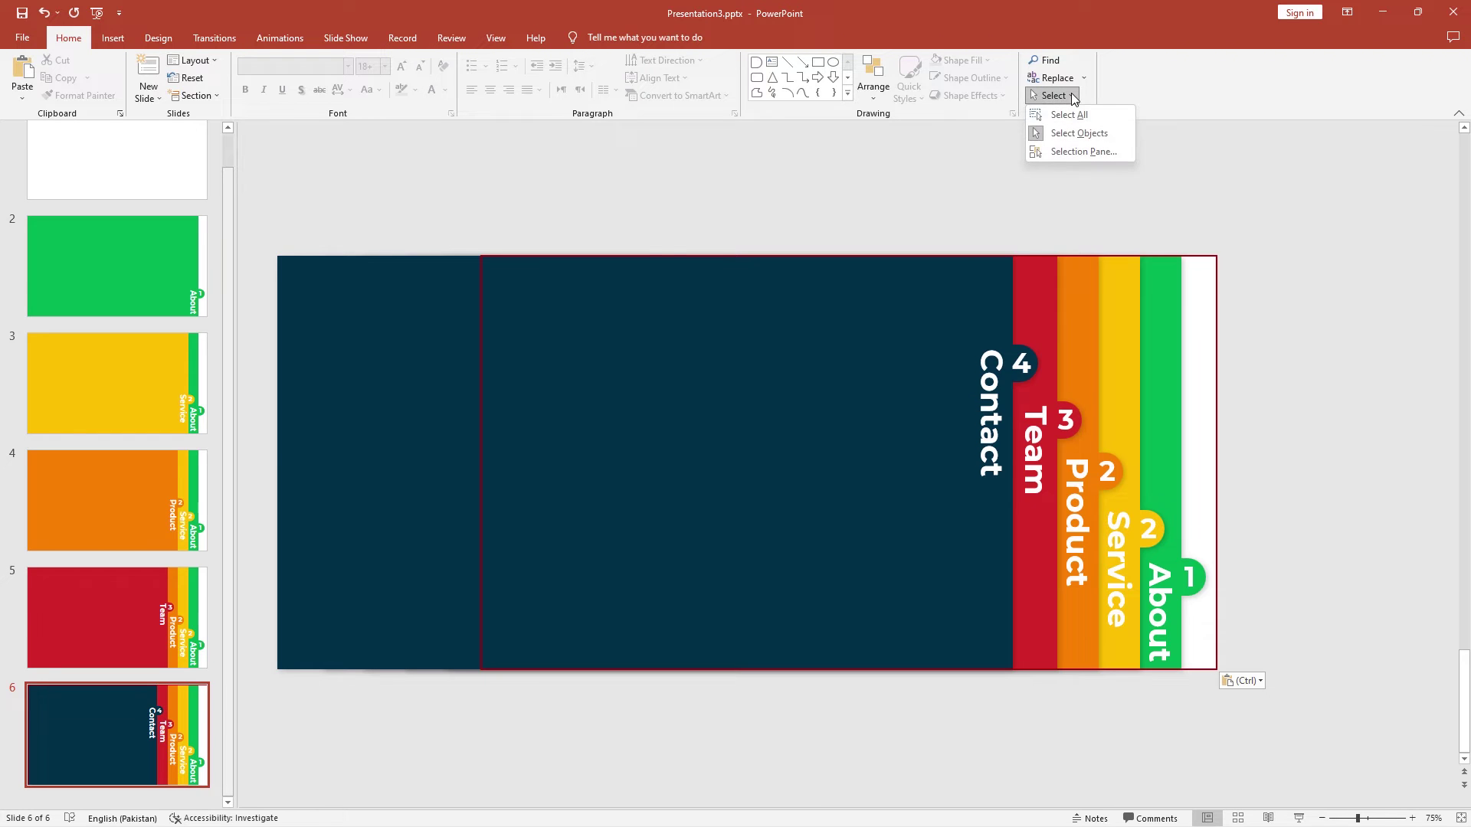
click(1069, 113)
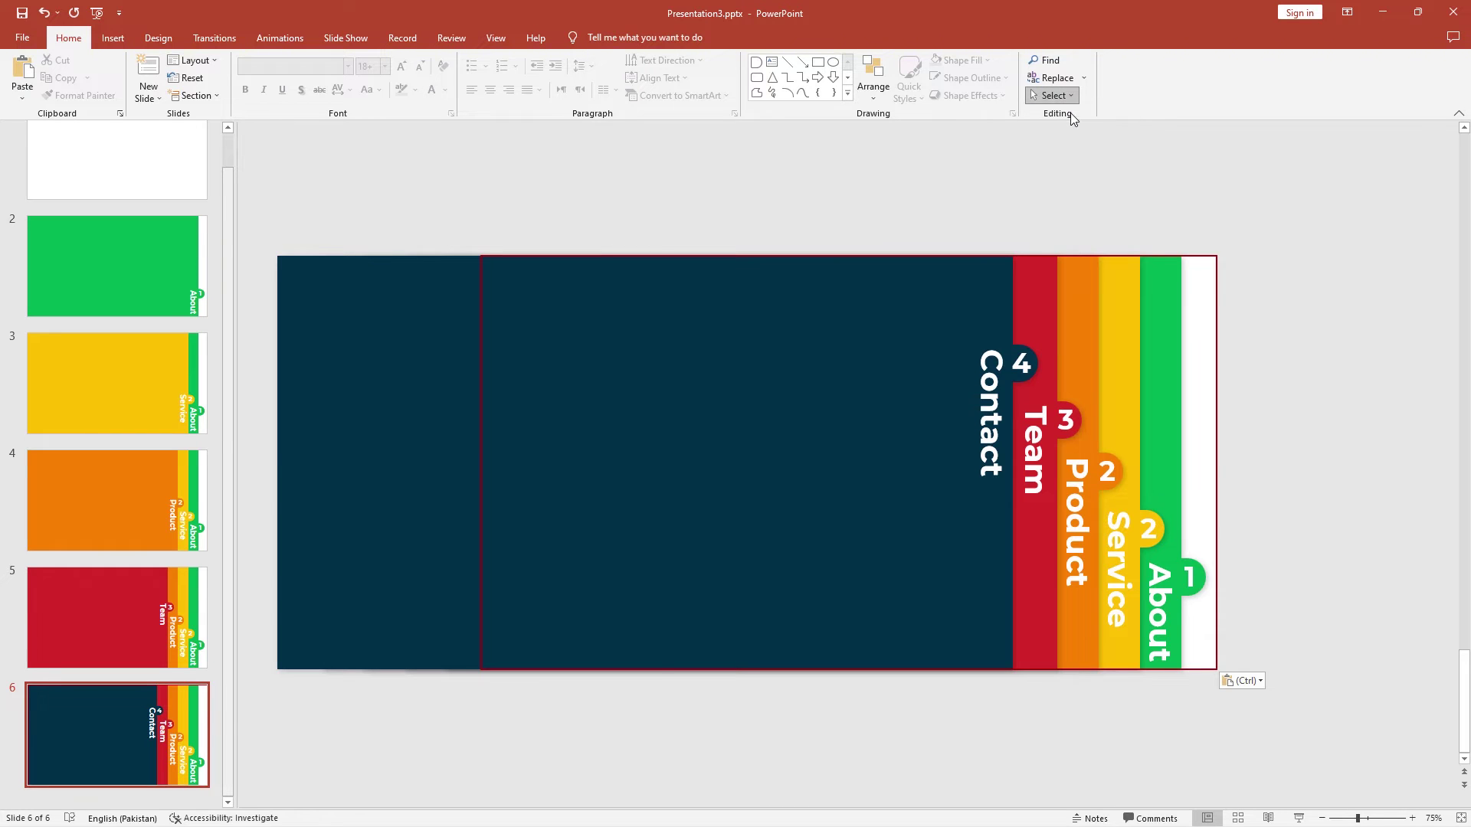
right_click(854, 342)
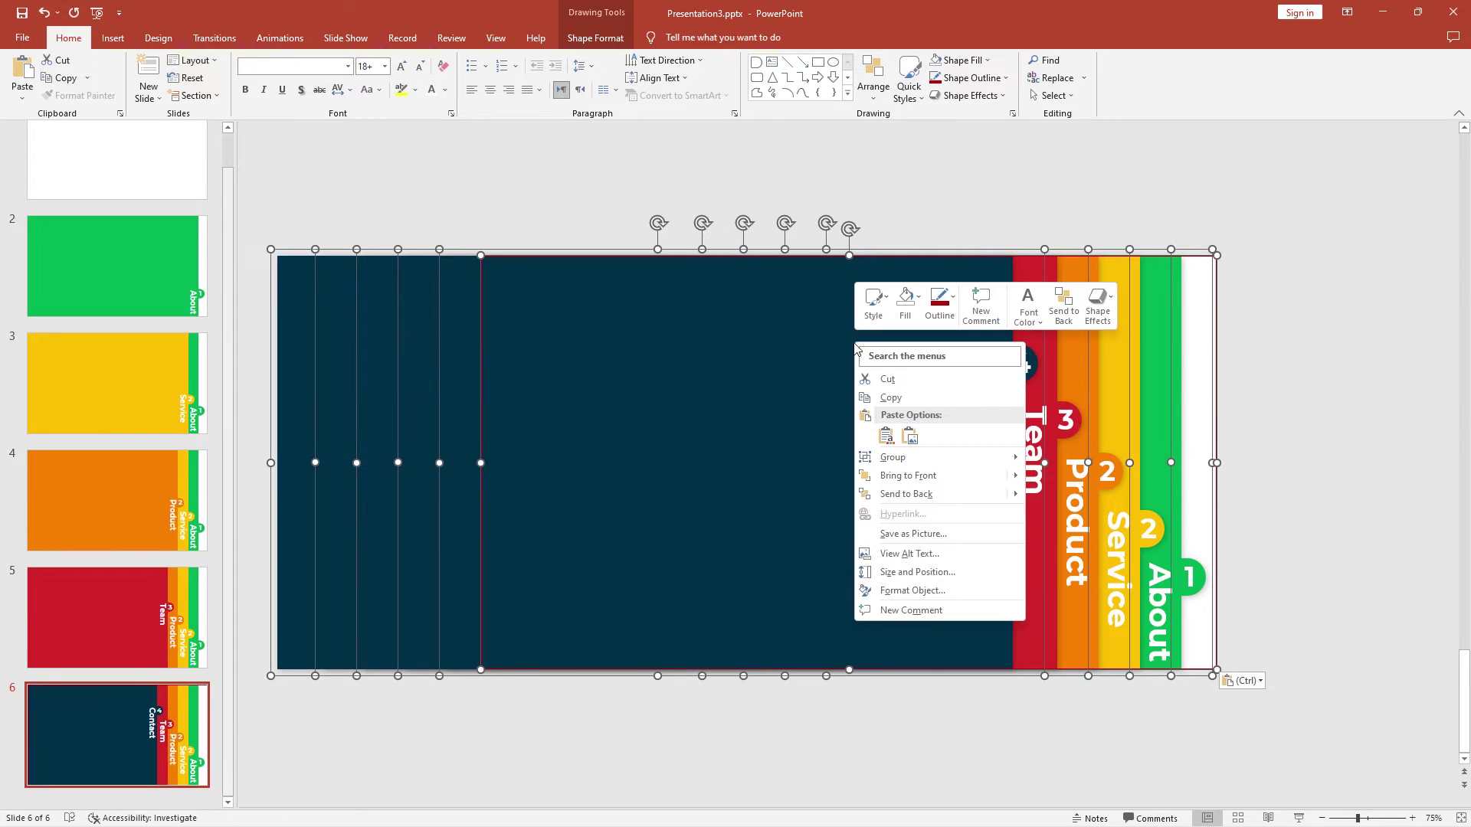
click(885, 404)
Paste the copied tab layout onto the empty slide 1 using the destination theme.
click(193, 178)
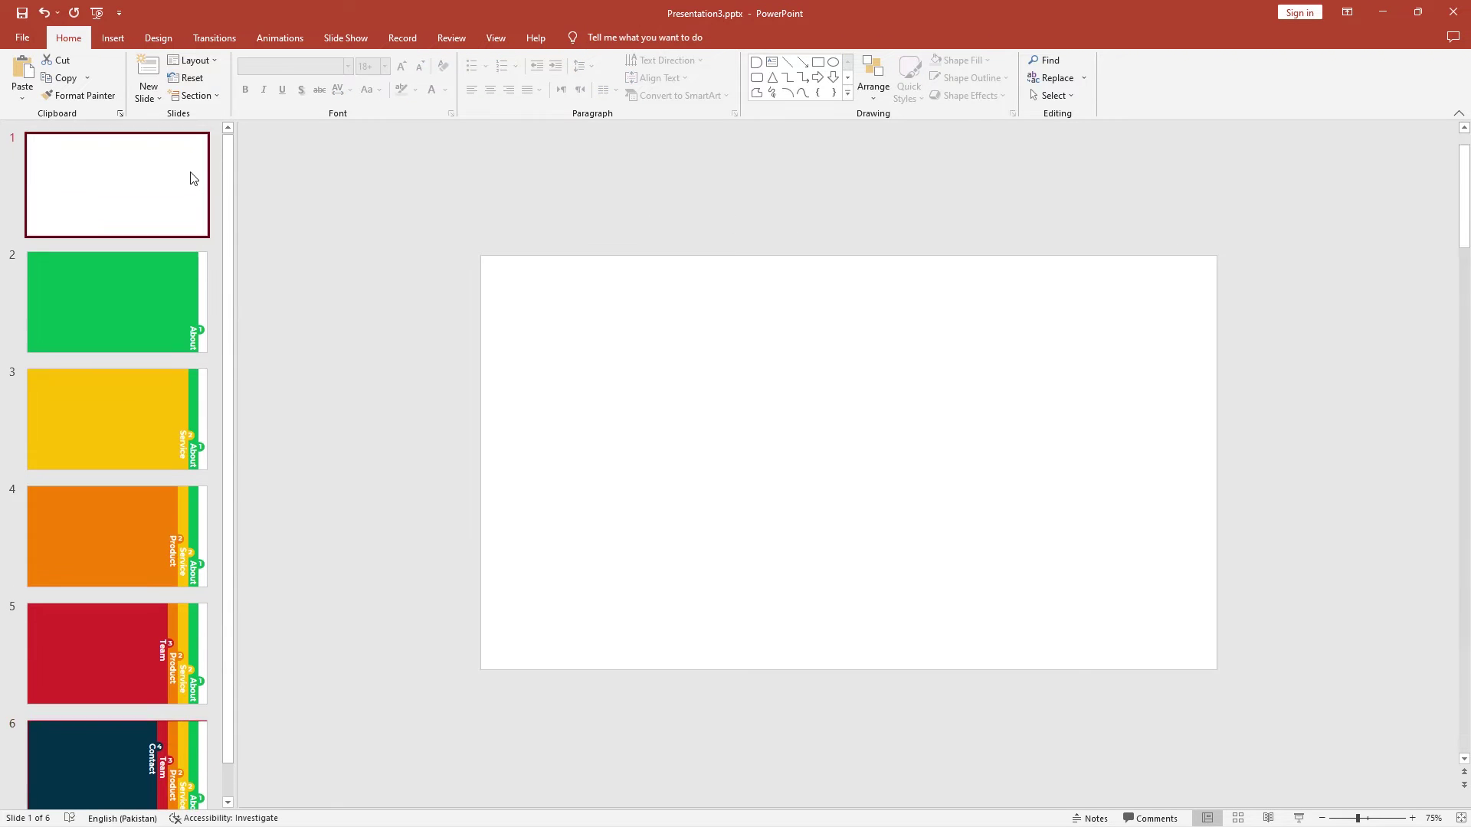
right_click(642, 336)
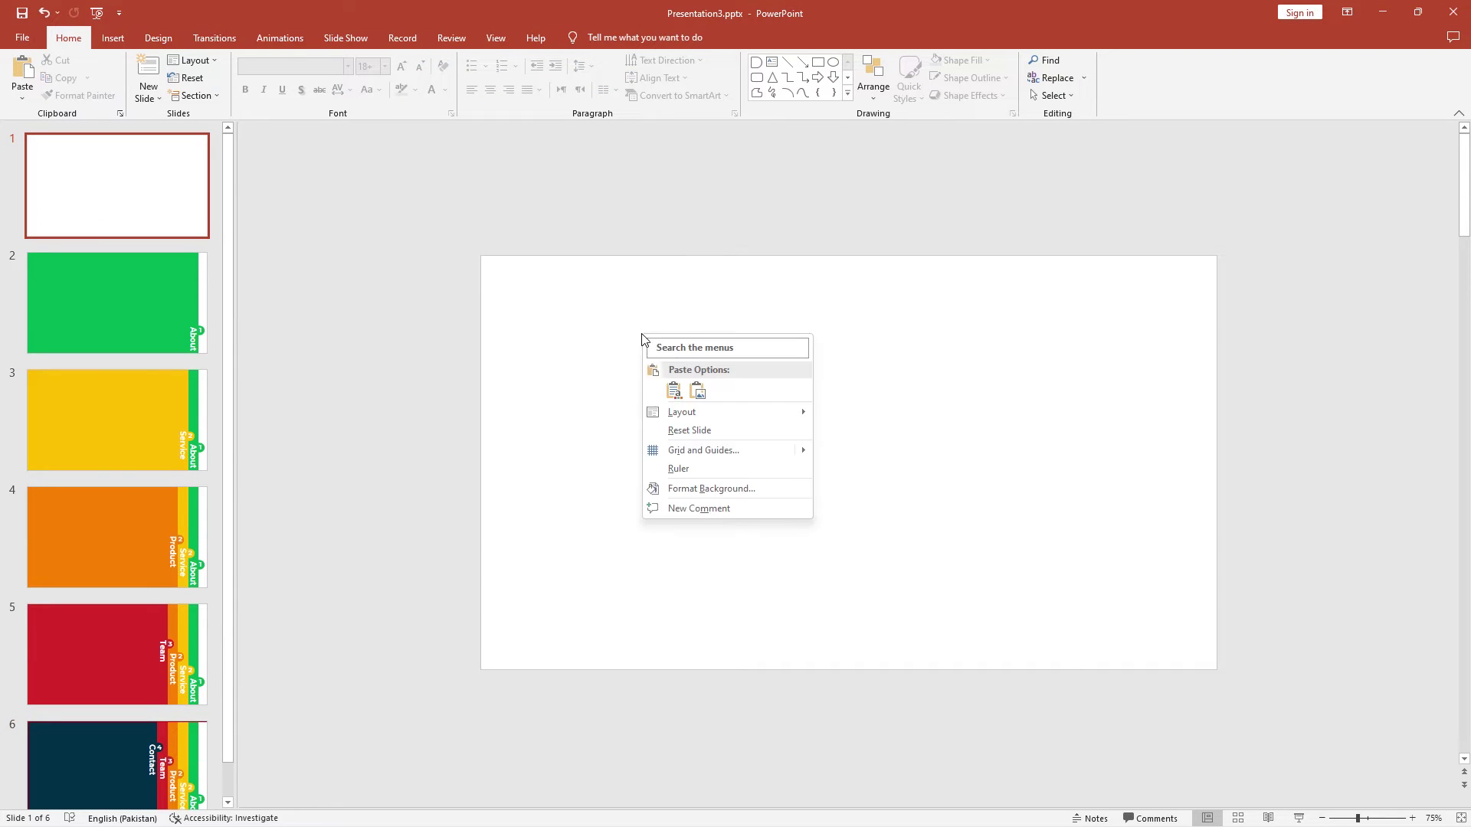
click(674, 391)
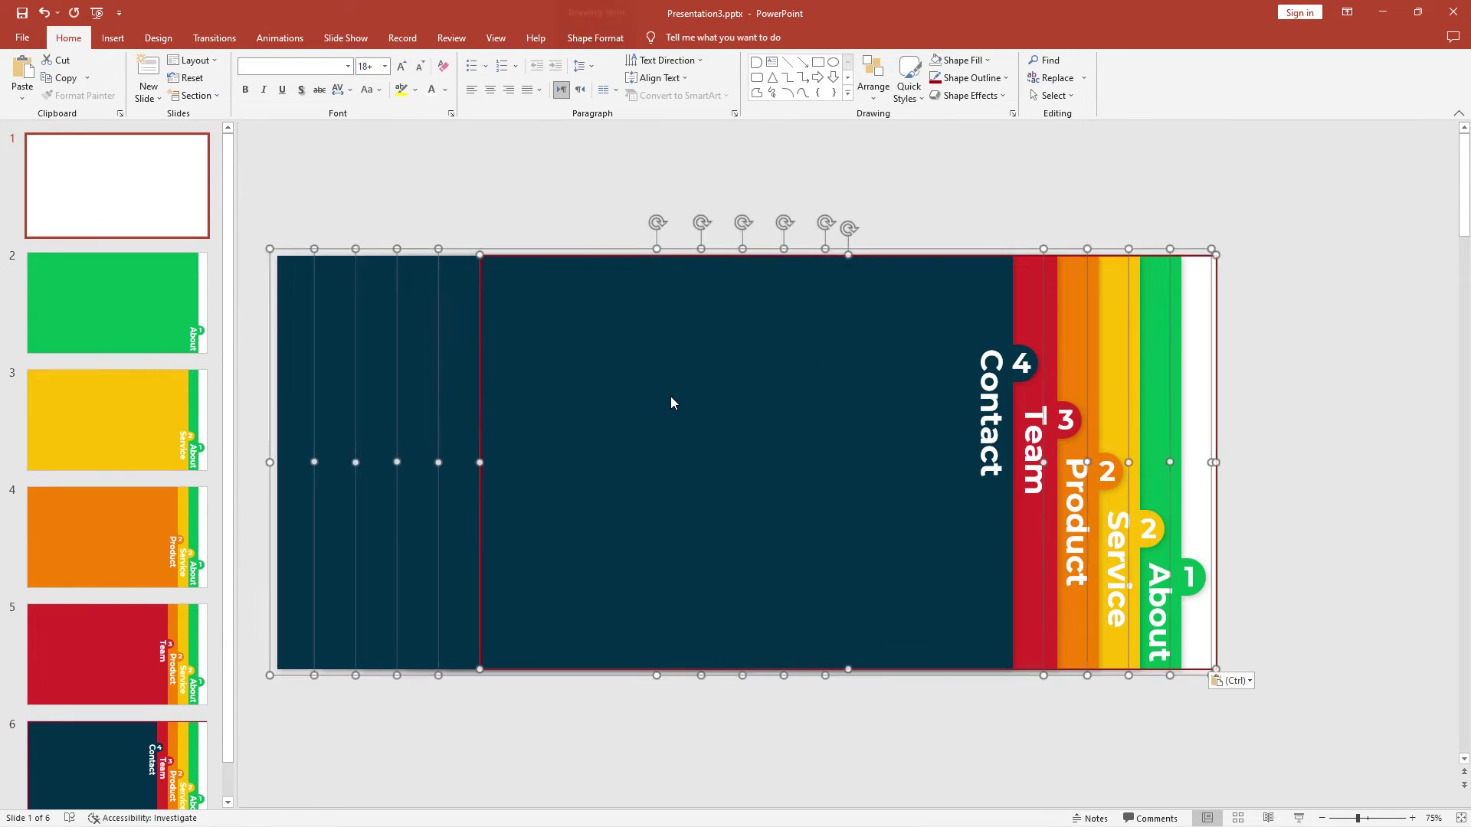
click(603, 170)
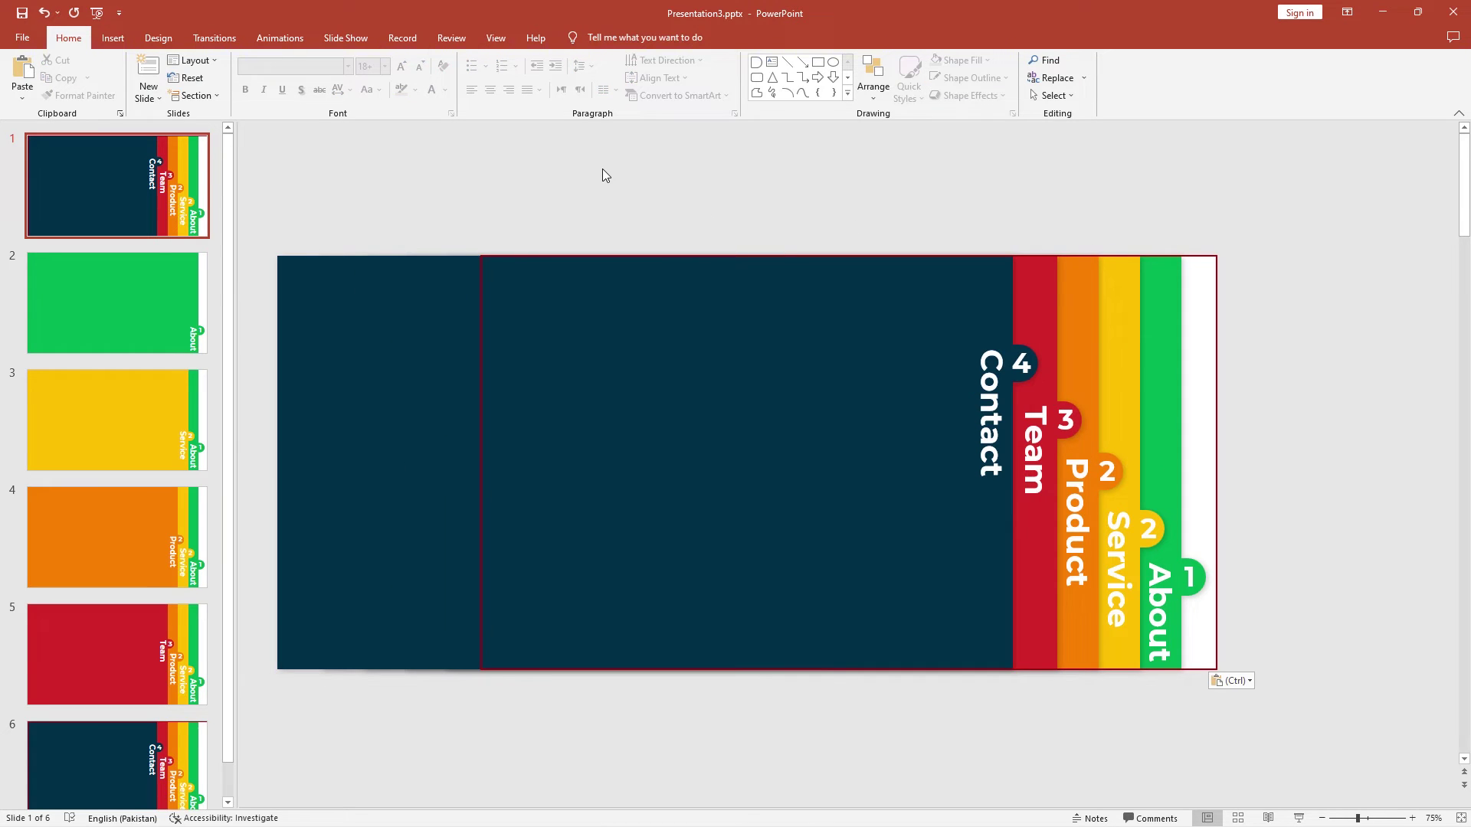
Select the pasted tab shapes on slide 1 and shift them left.
click(1193, 442)
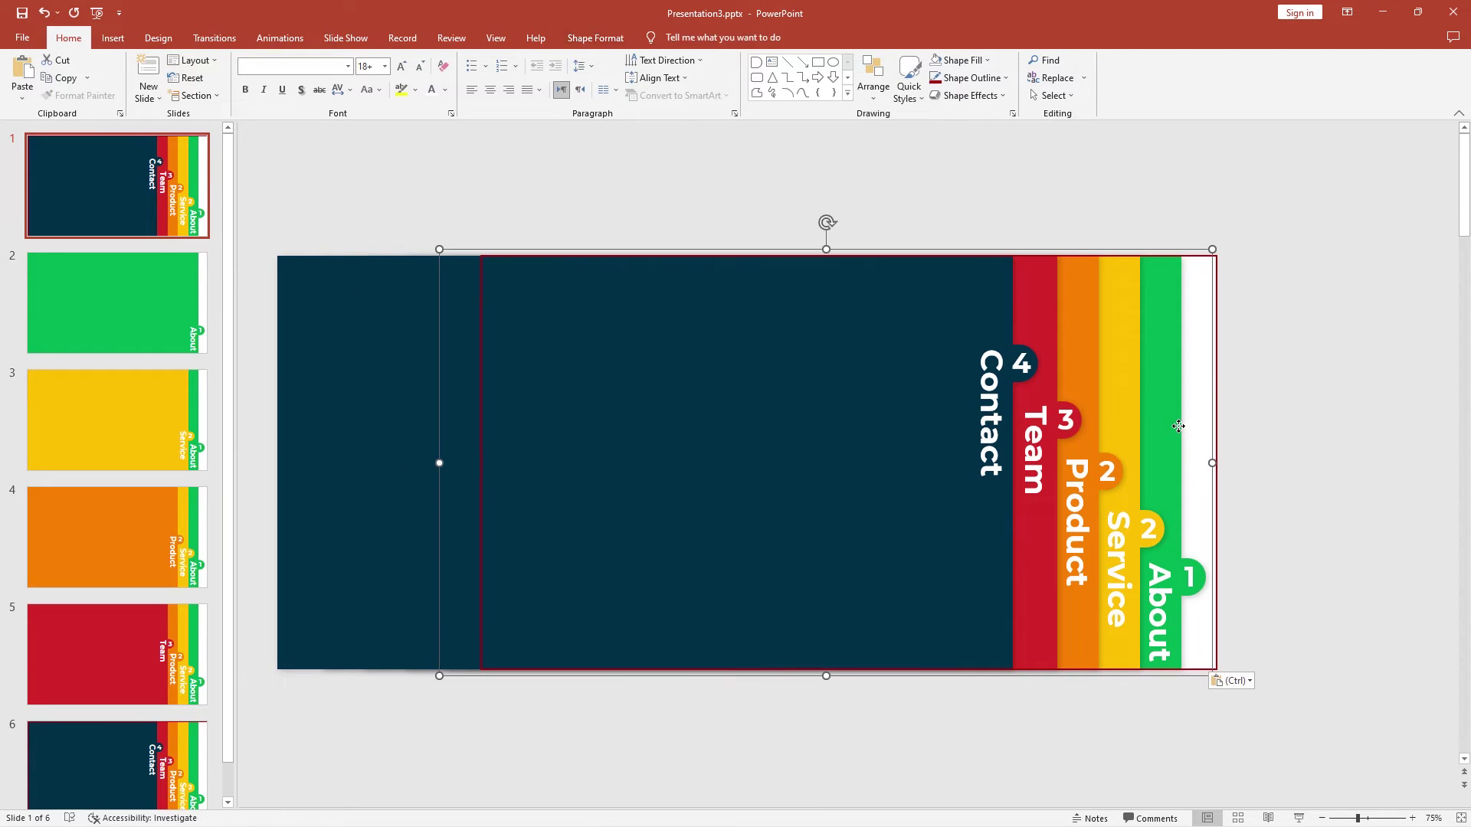
shift+click(1073, 433)
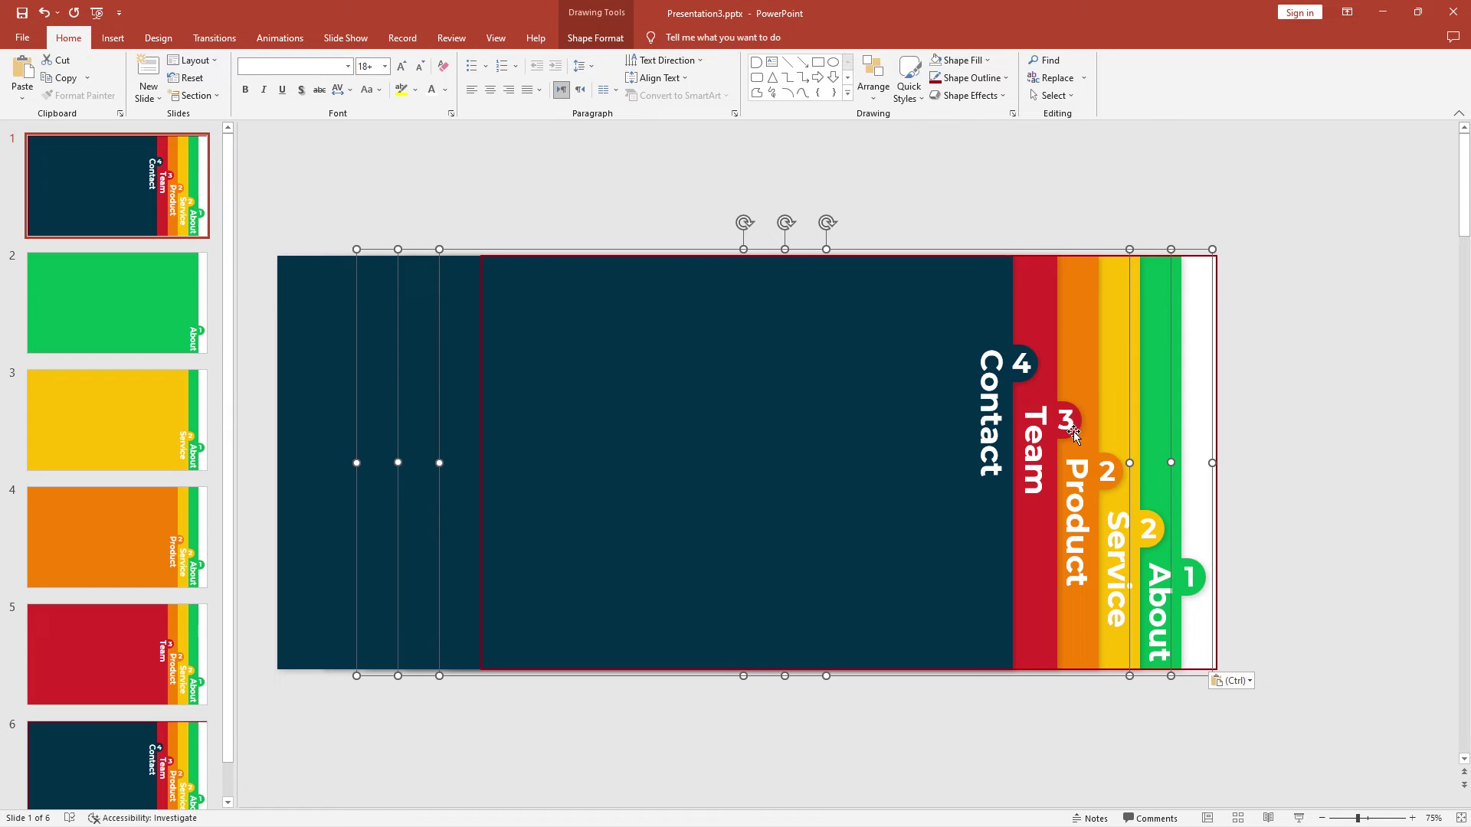
shift+click(1033, 432)
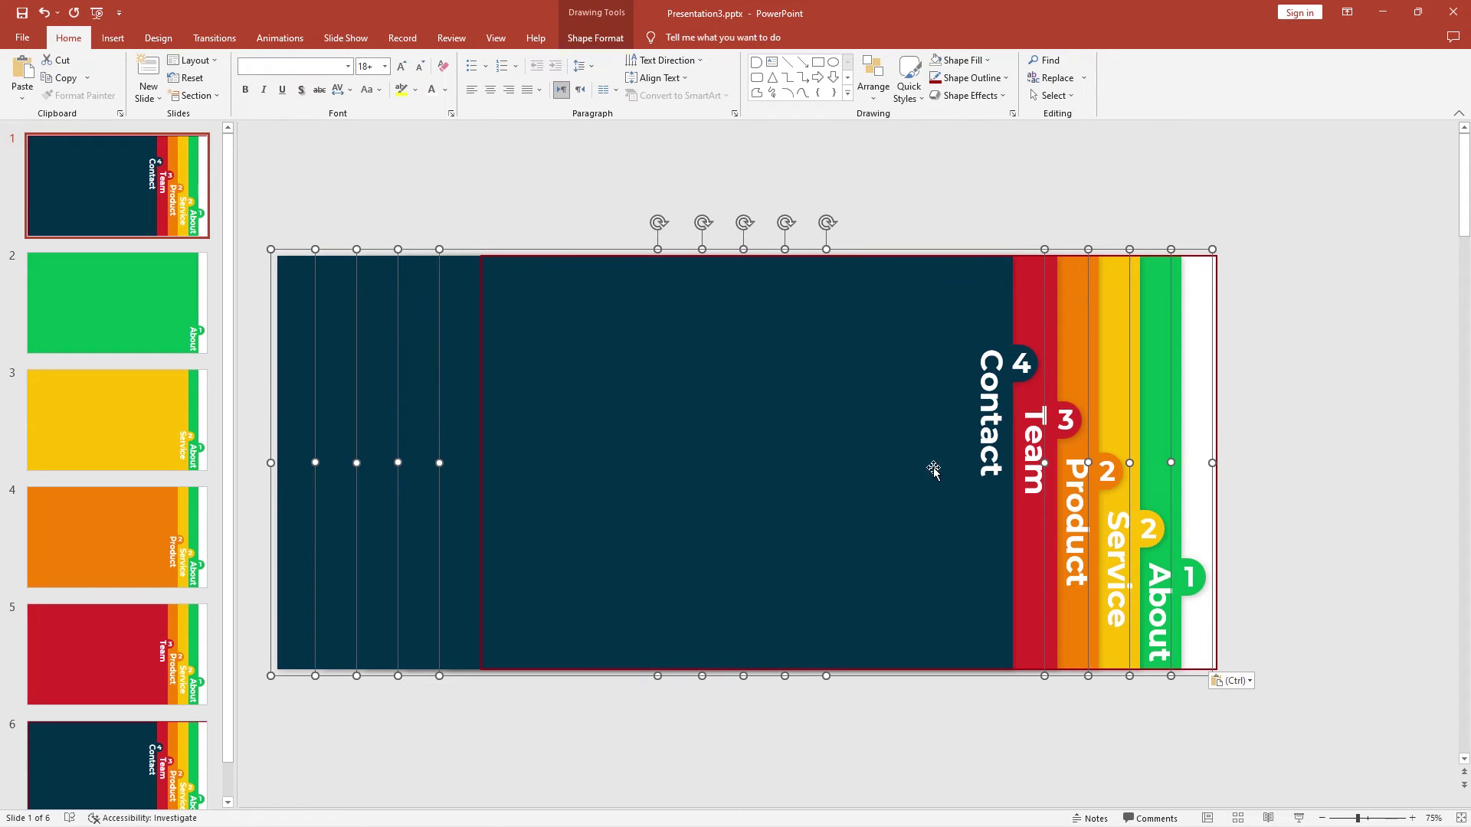
drag(962, 601, 744, 597)
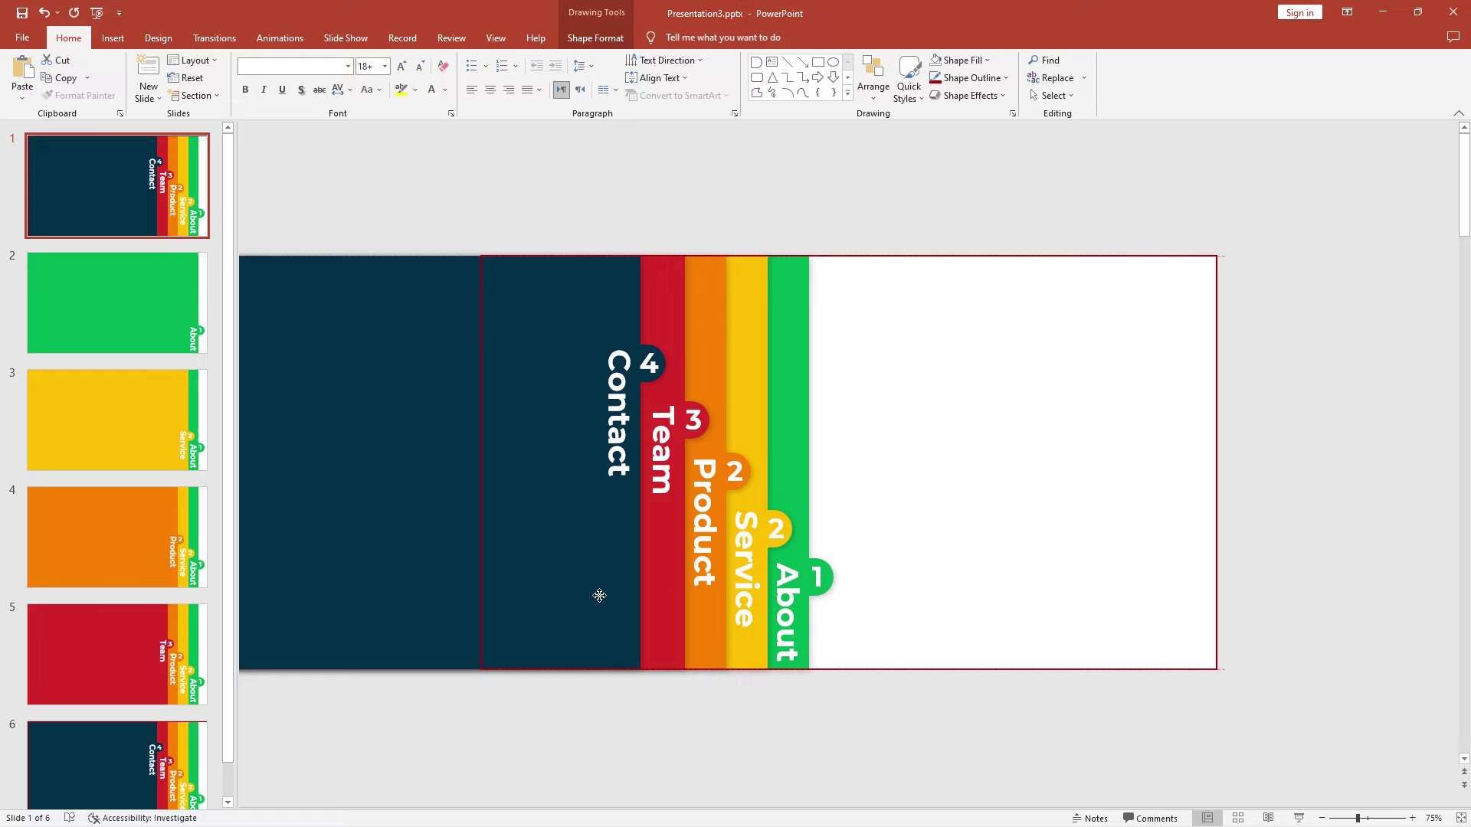
drag(599, 595, 874, 654)
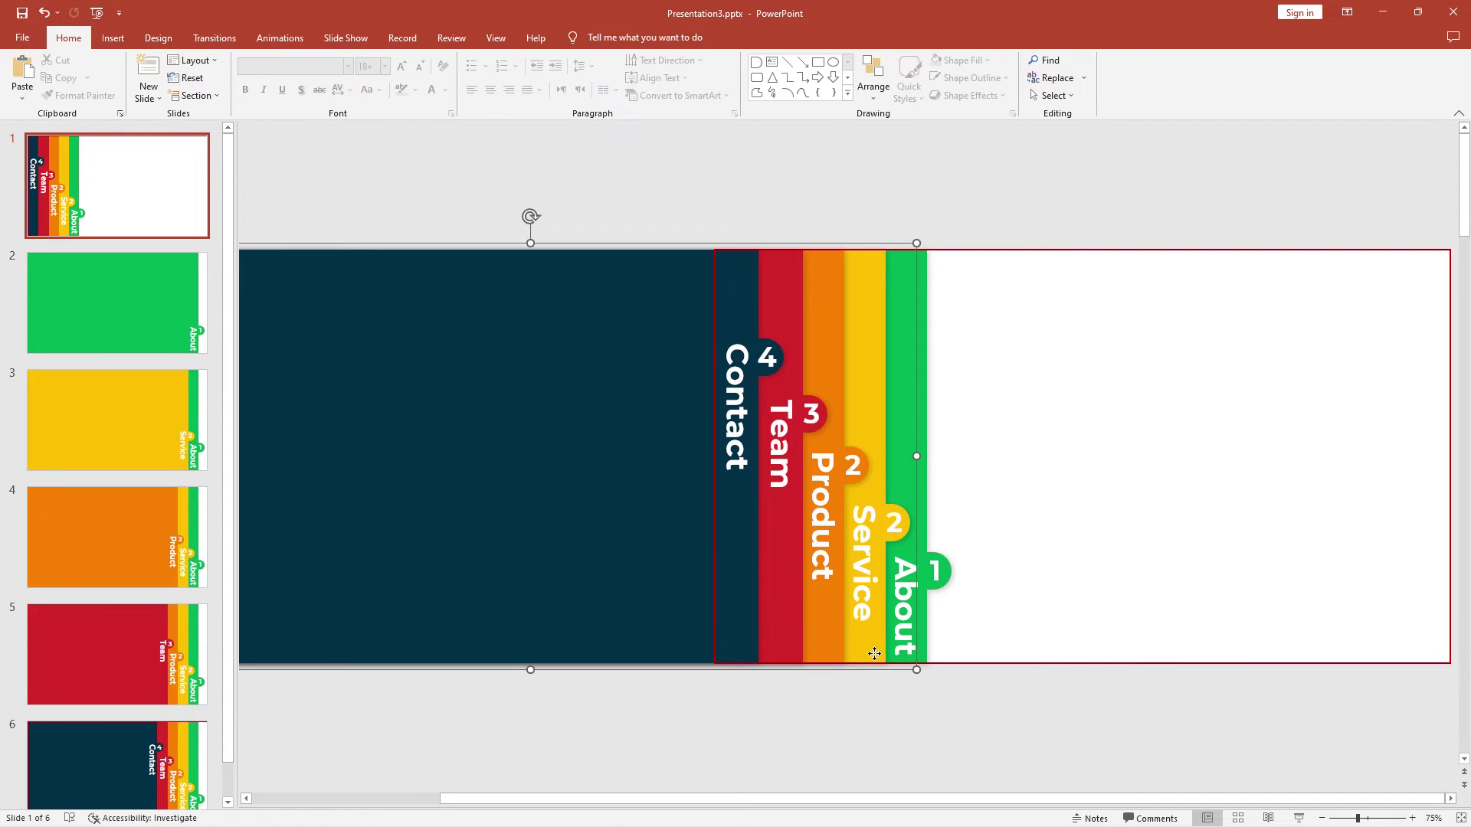
Select the Service, Product and Team strips and copy them.
shift+click(874, 653)
shift+click(771, 648)
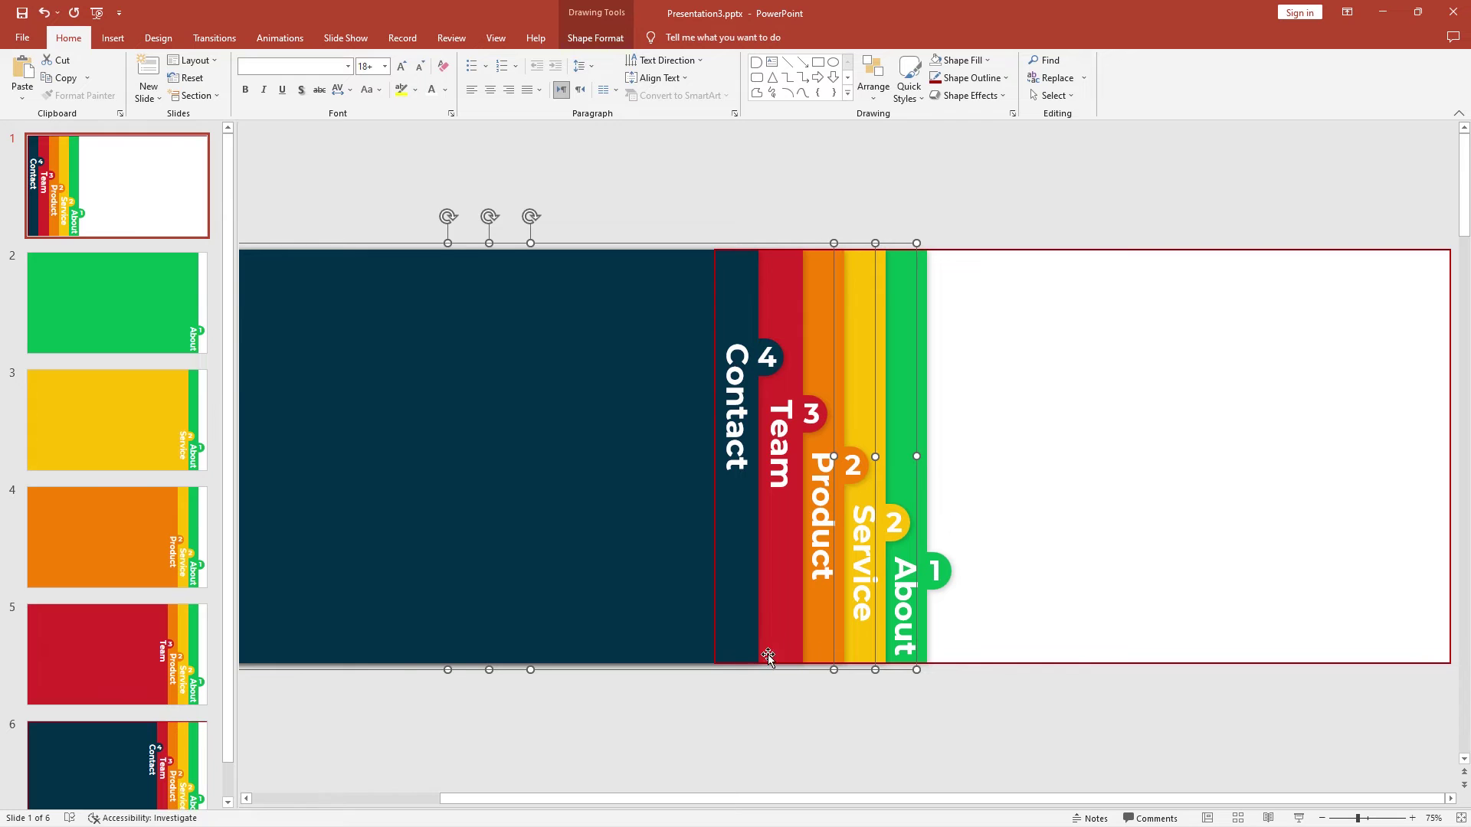
shift+click(739, 635)
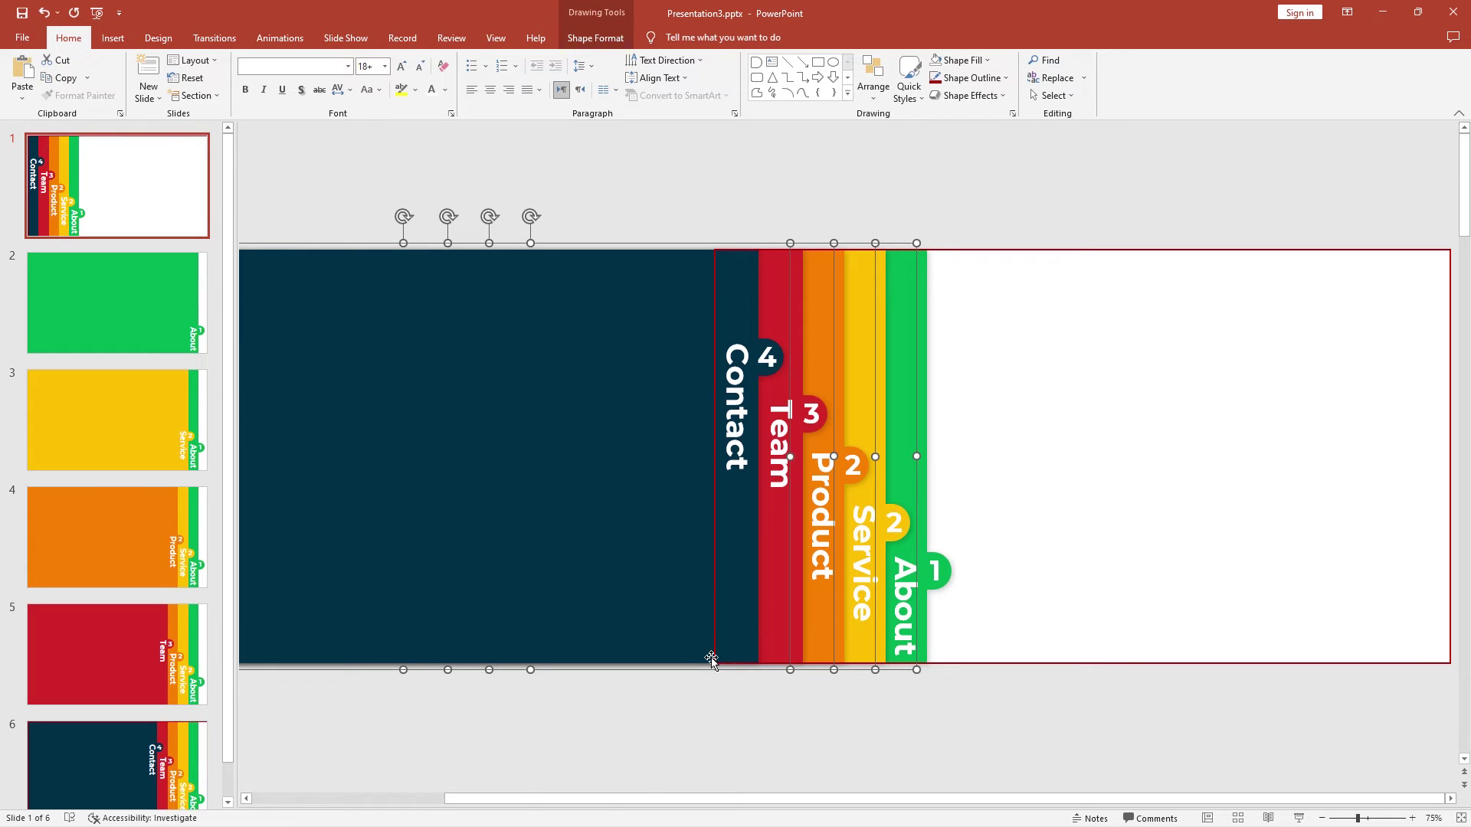
right_click(739, 628)
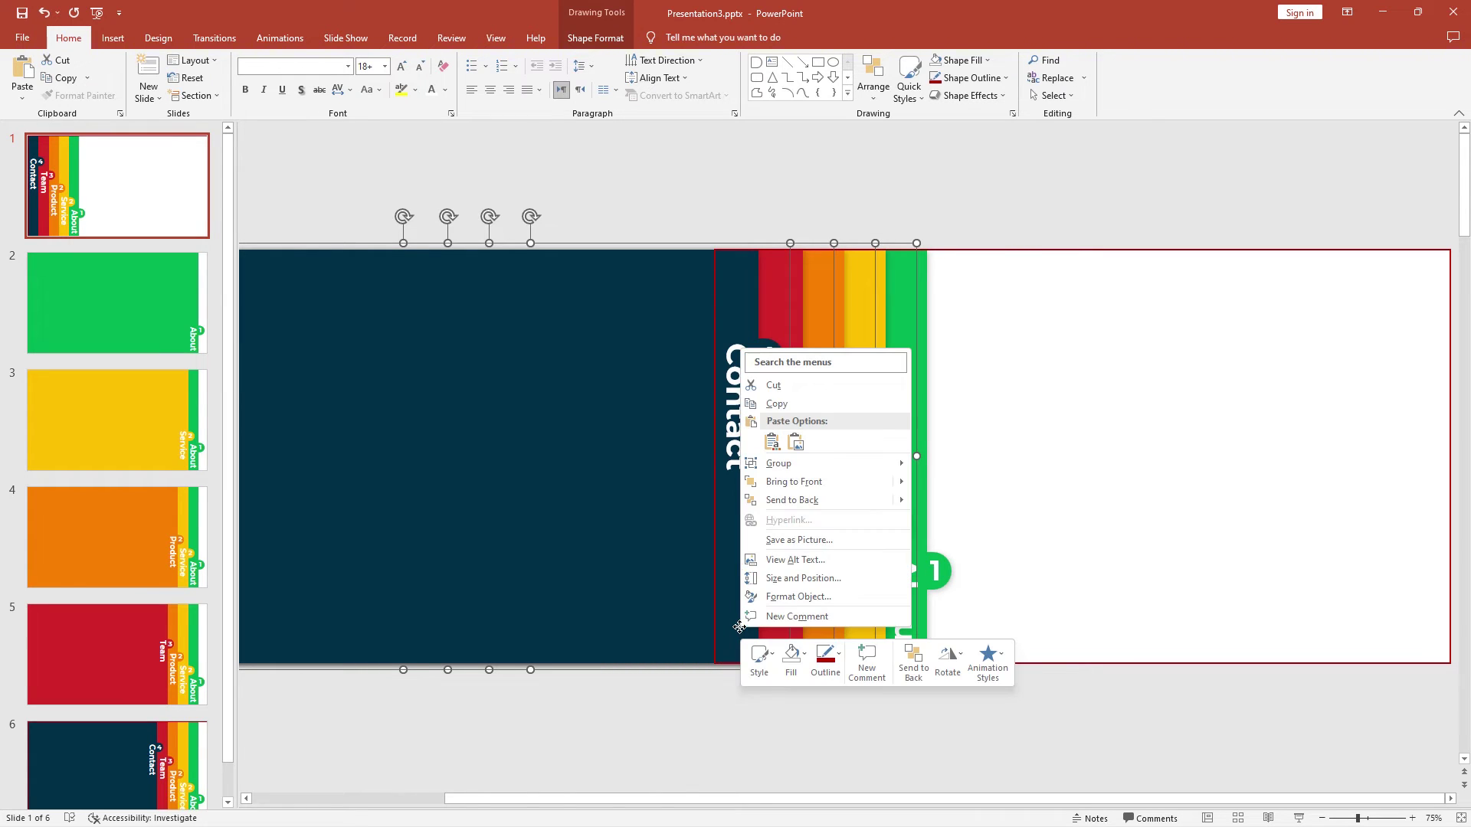
click(785, 406)
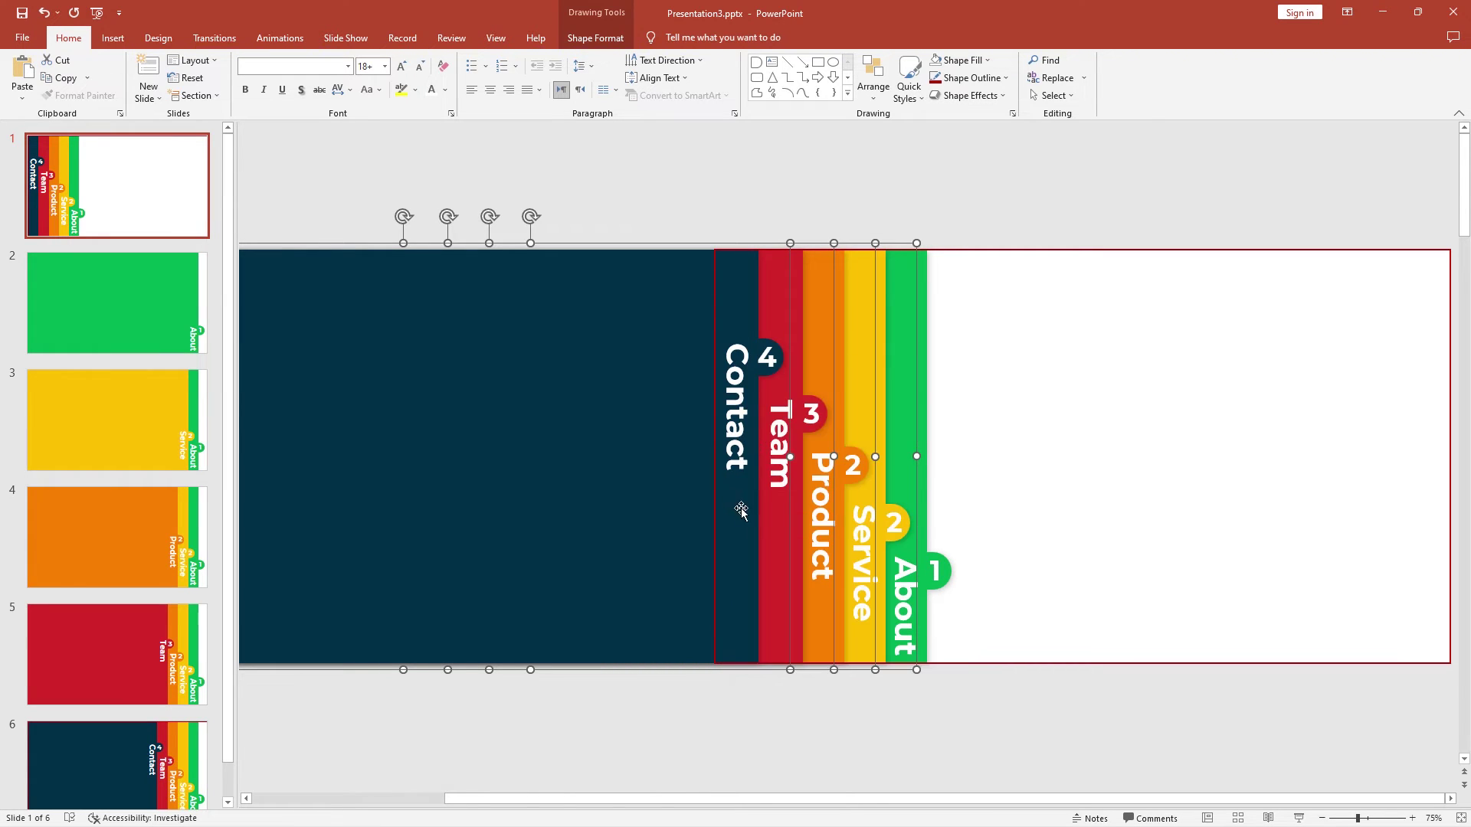
Paste the copied tab strips onto the green About slide 2.
click(153, 335)
click(323, 374)
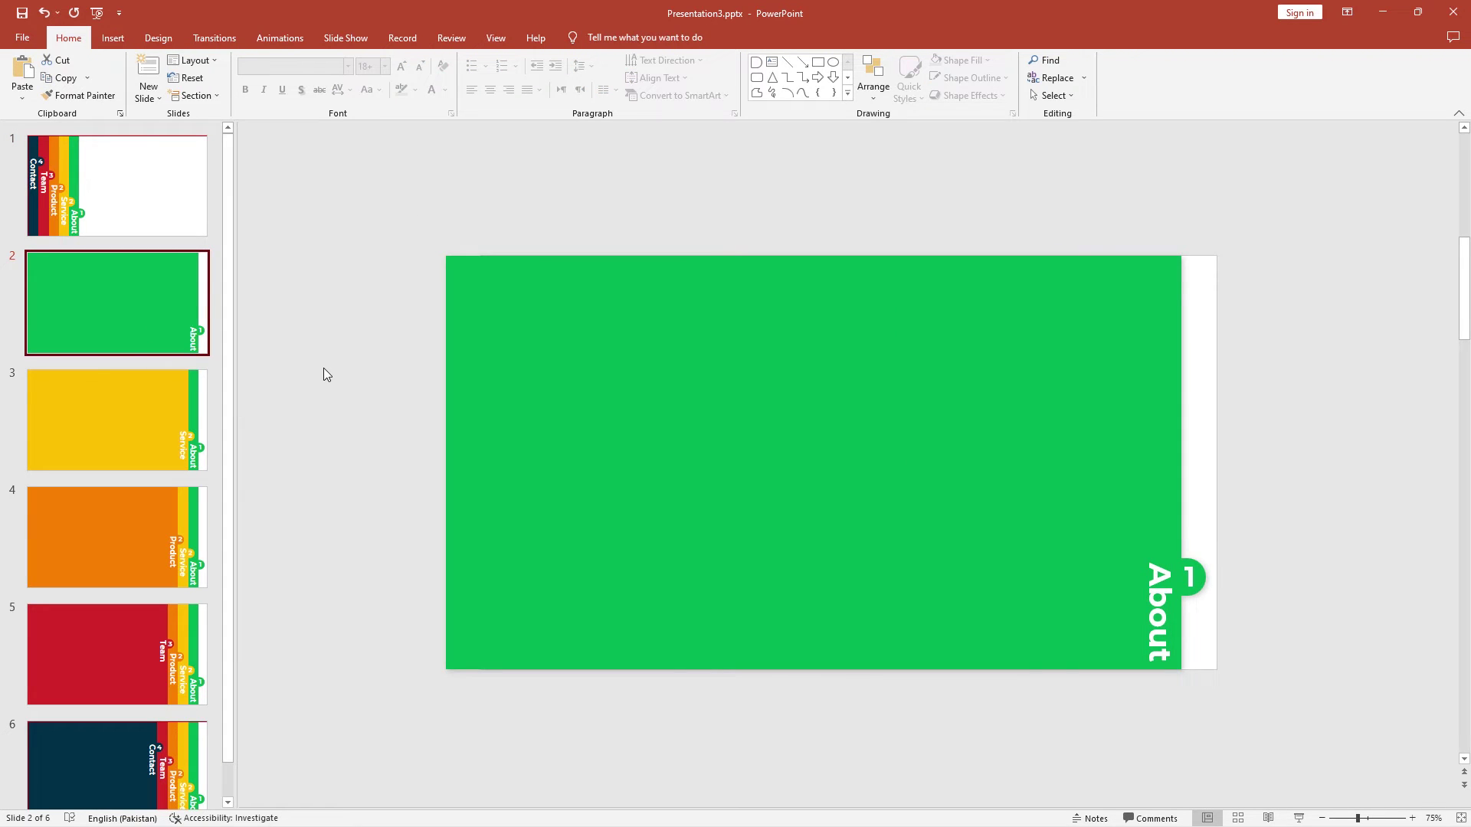
key(ctrl+v)
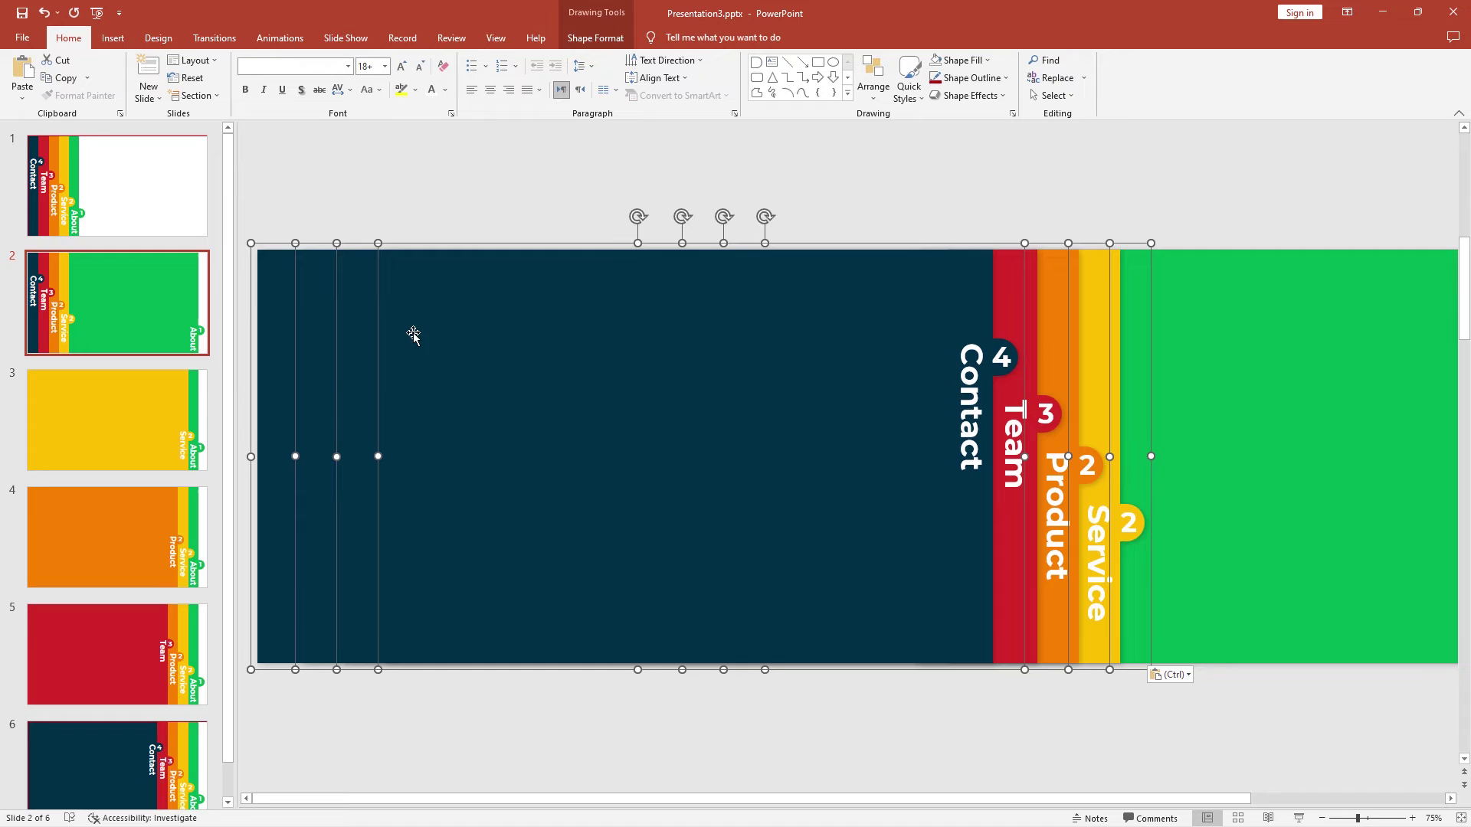
click(848, 184)
Select the Contact, Team and Product tabs on slide 2 and copy them.
click(1035, 645)
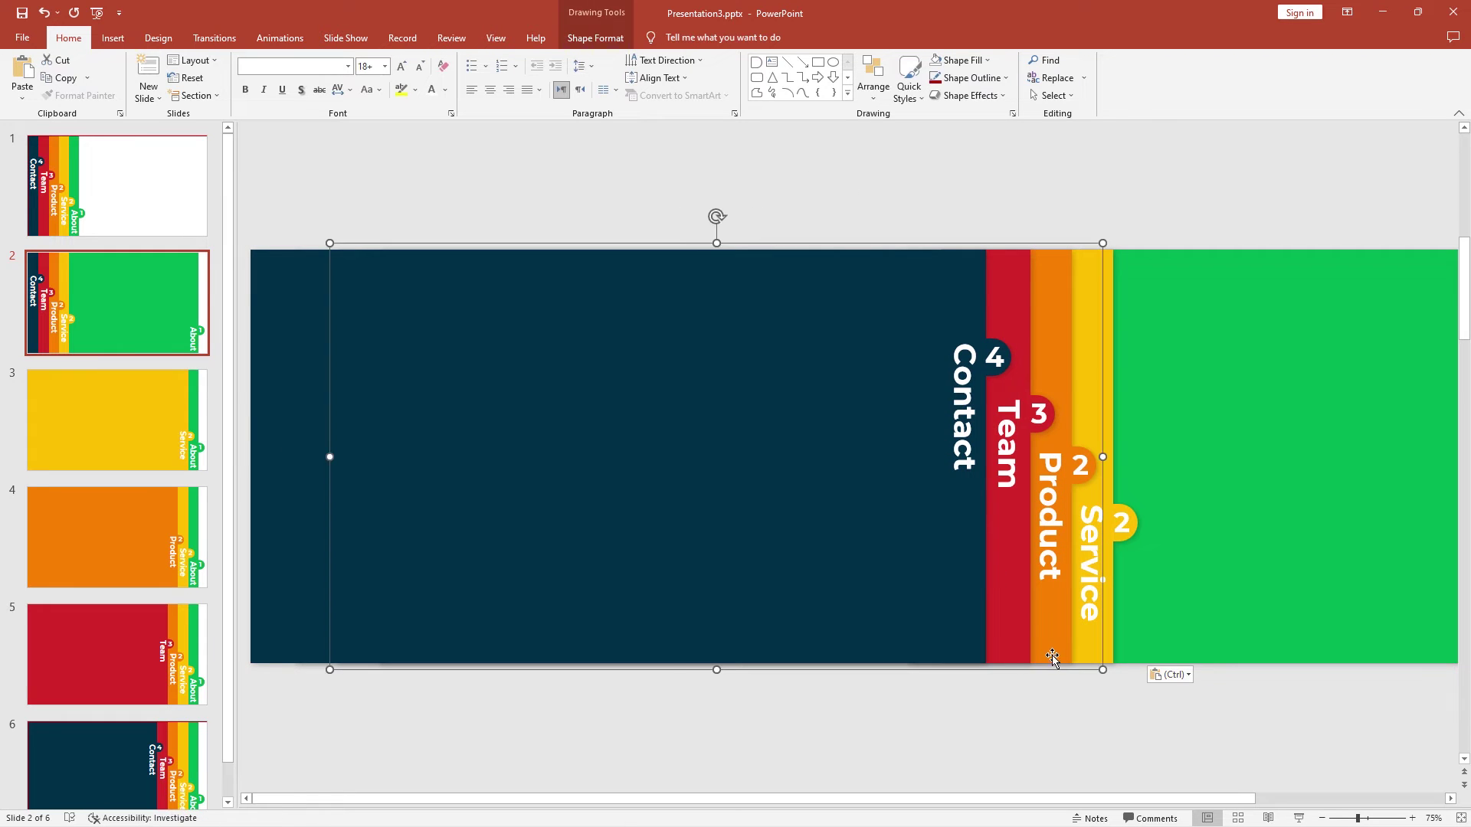
shift+click(1018, 647)
shift+click(960, 639)
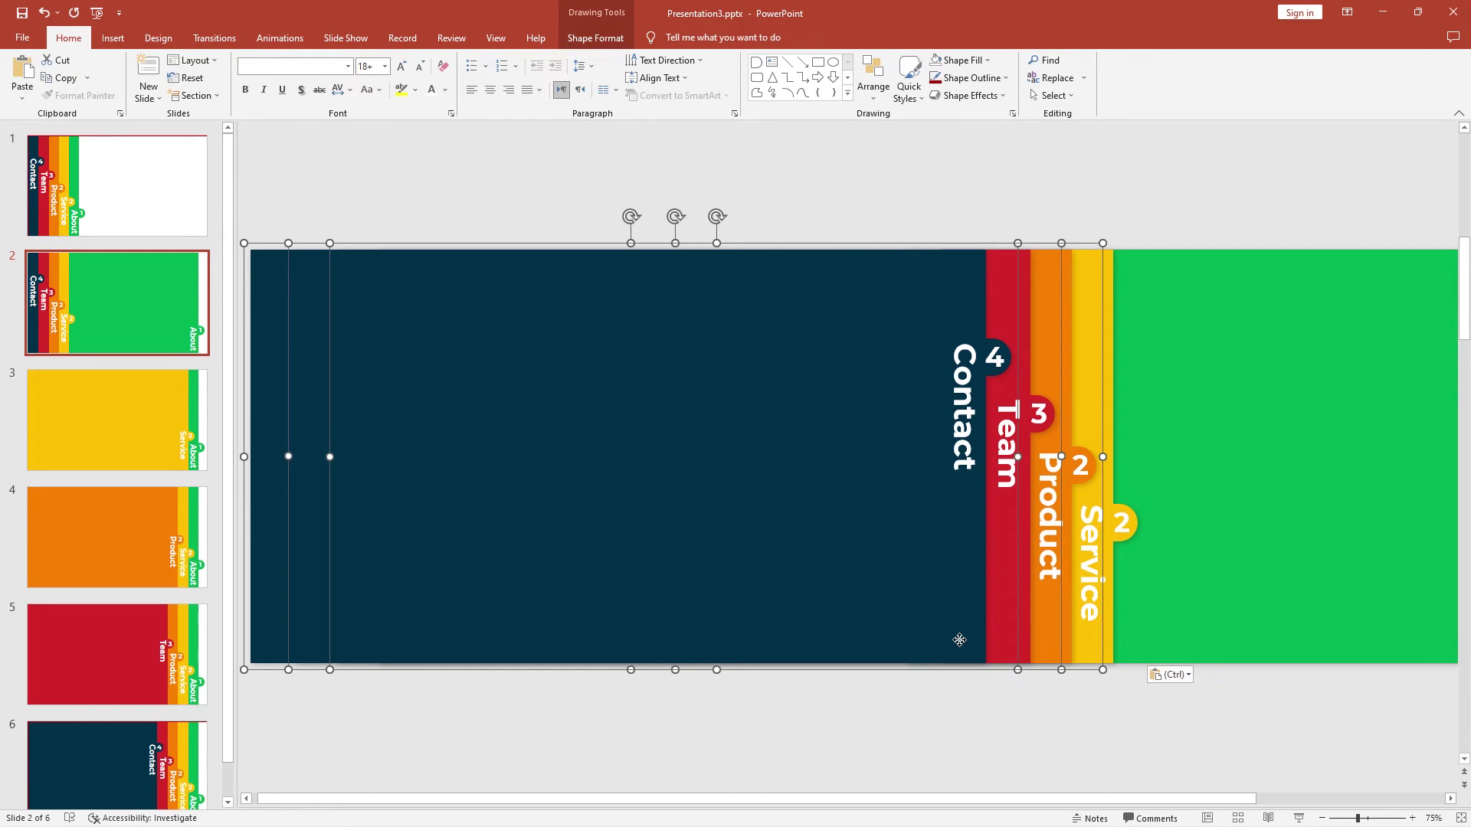
right_click(959, 643)
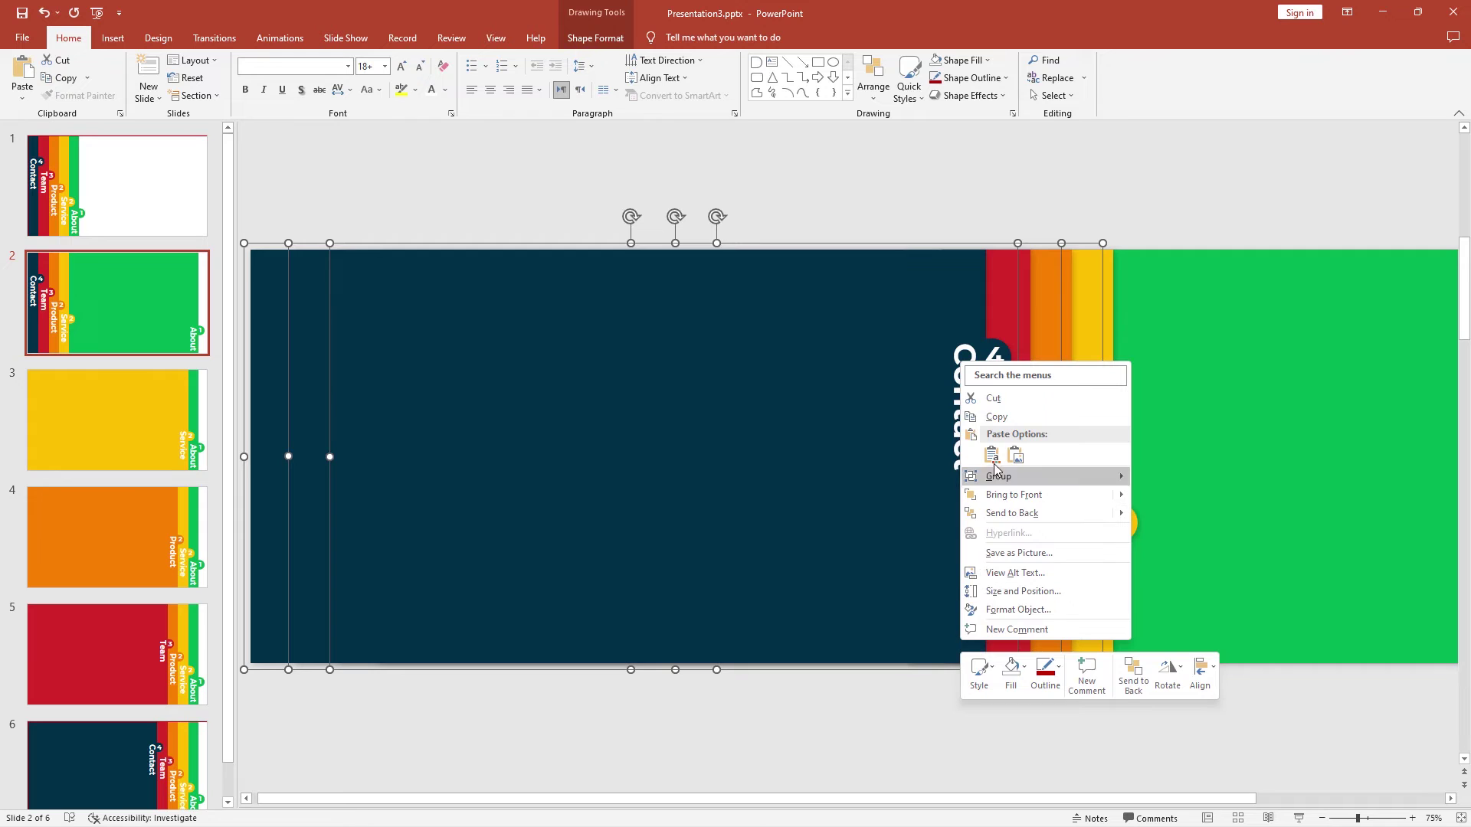
click(996, 417)
Paste the three tabs onto yellow slide 3 using the destination theme.
click(141, 452)
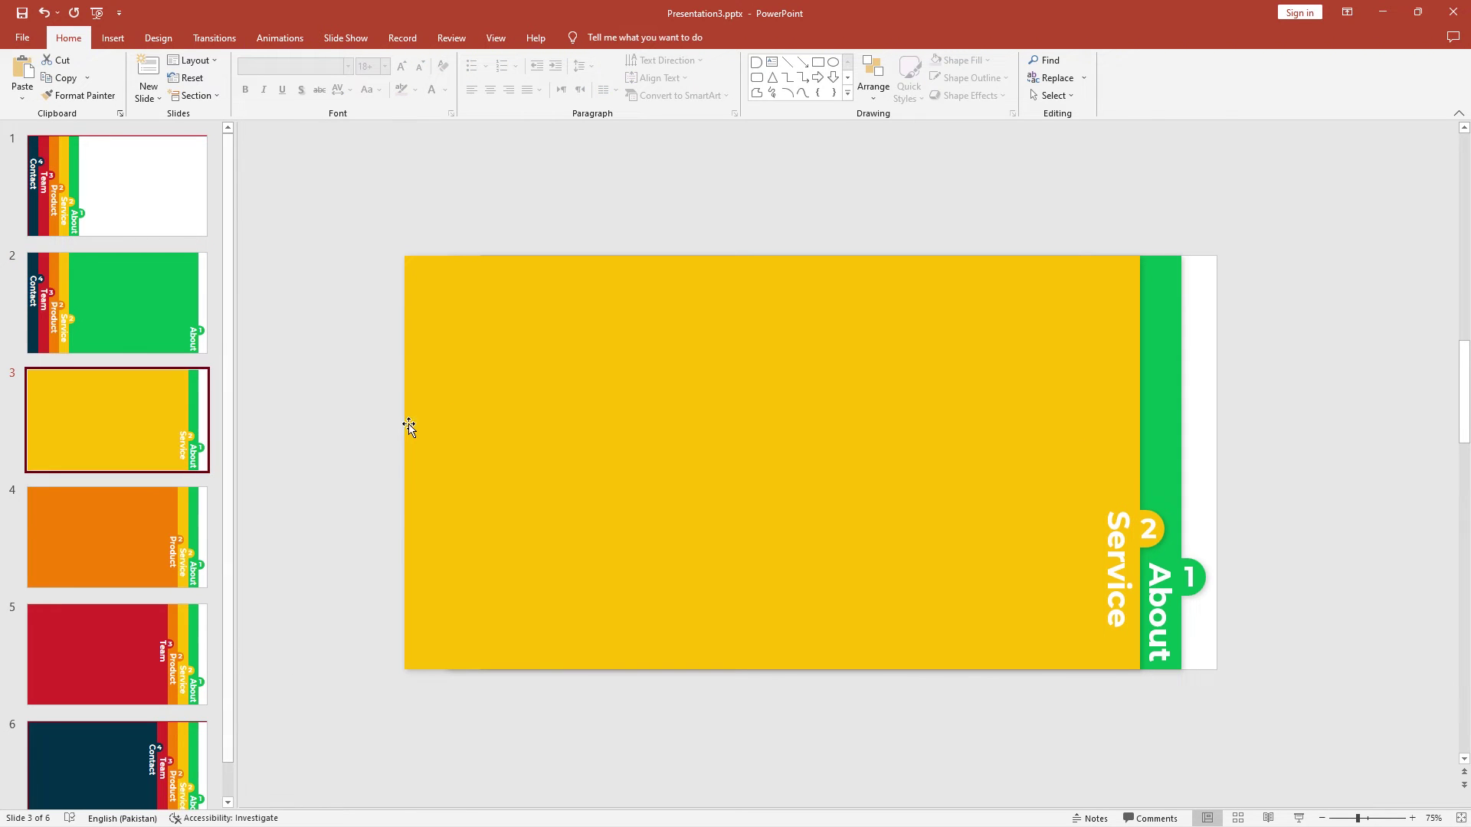
right_click(554, 205)
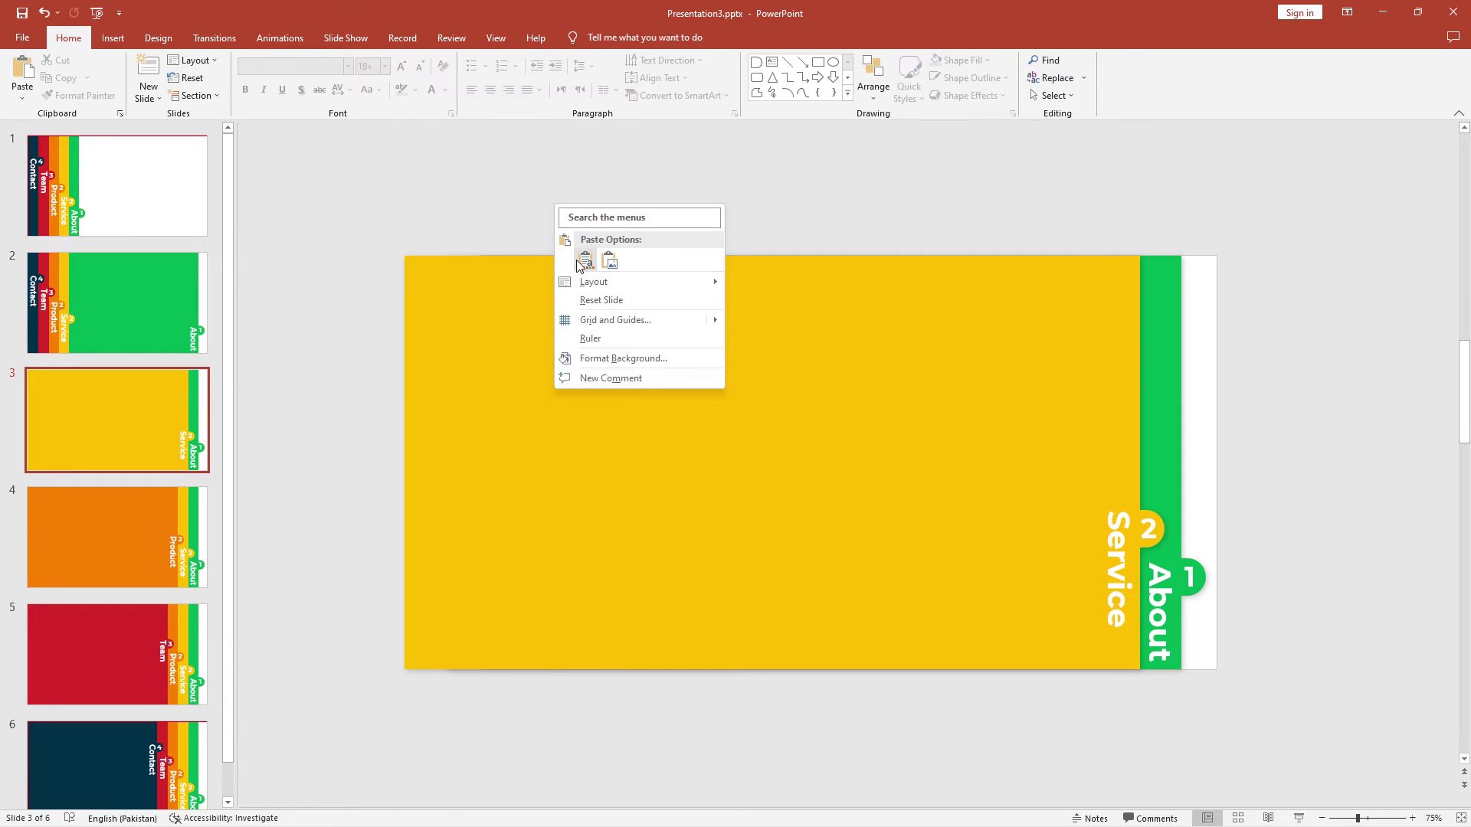
click(586, 262)
click(577, 208)
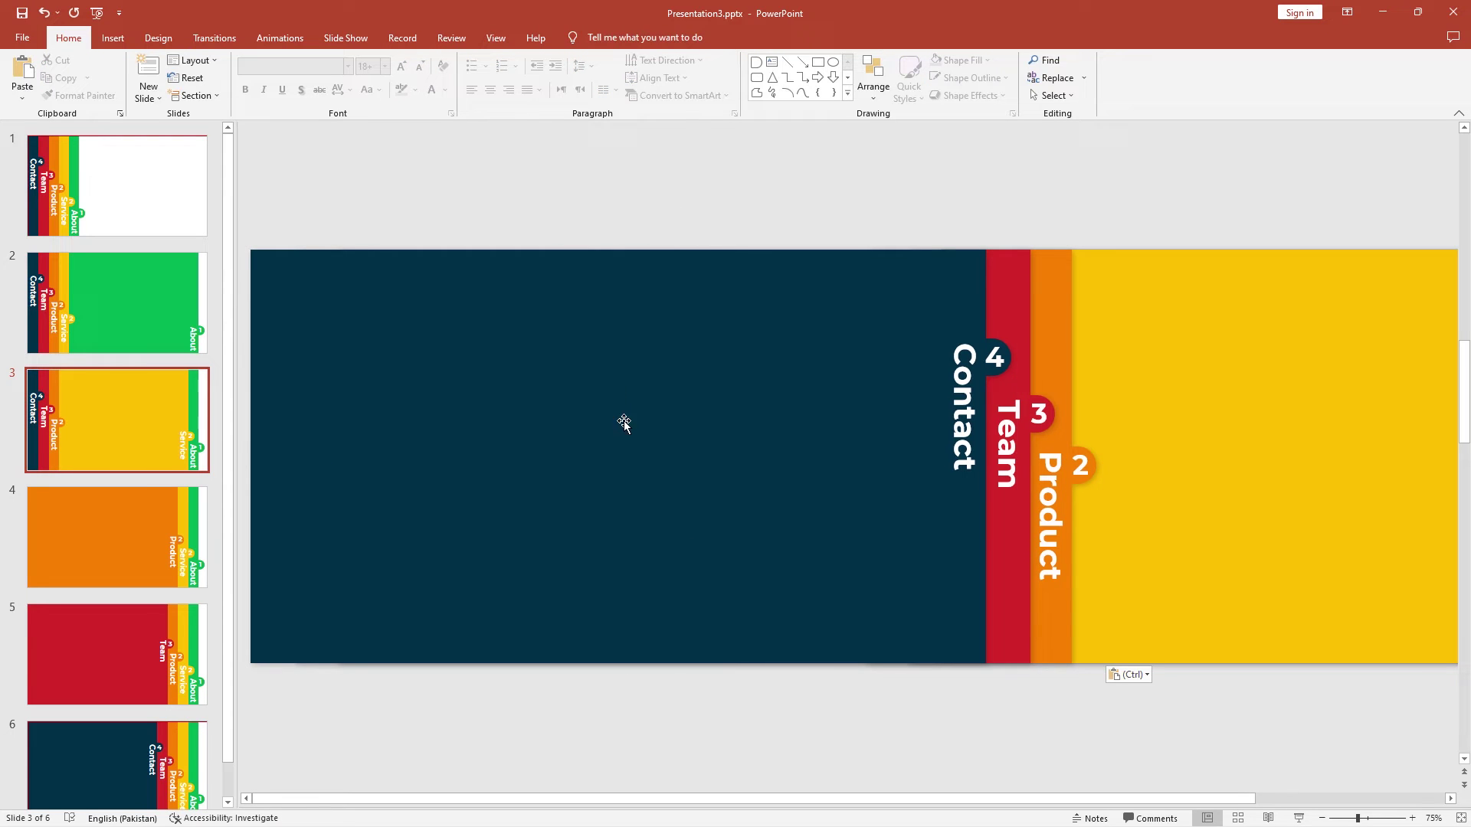
click(991, 611)
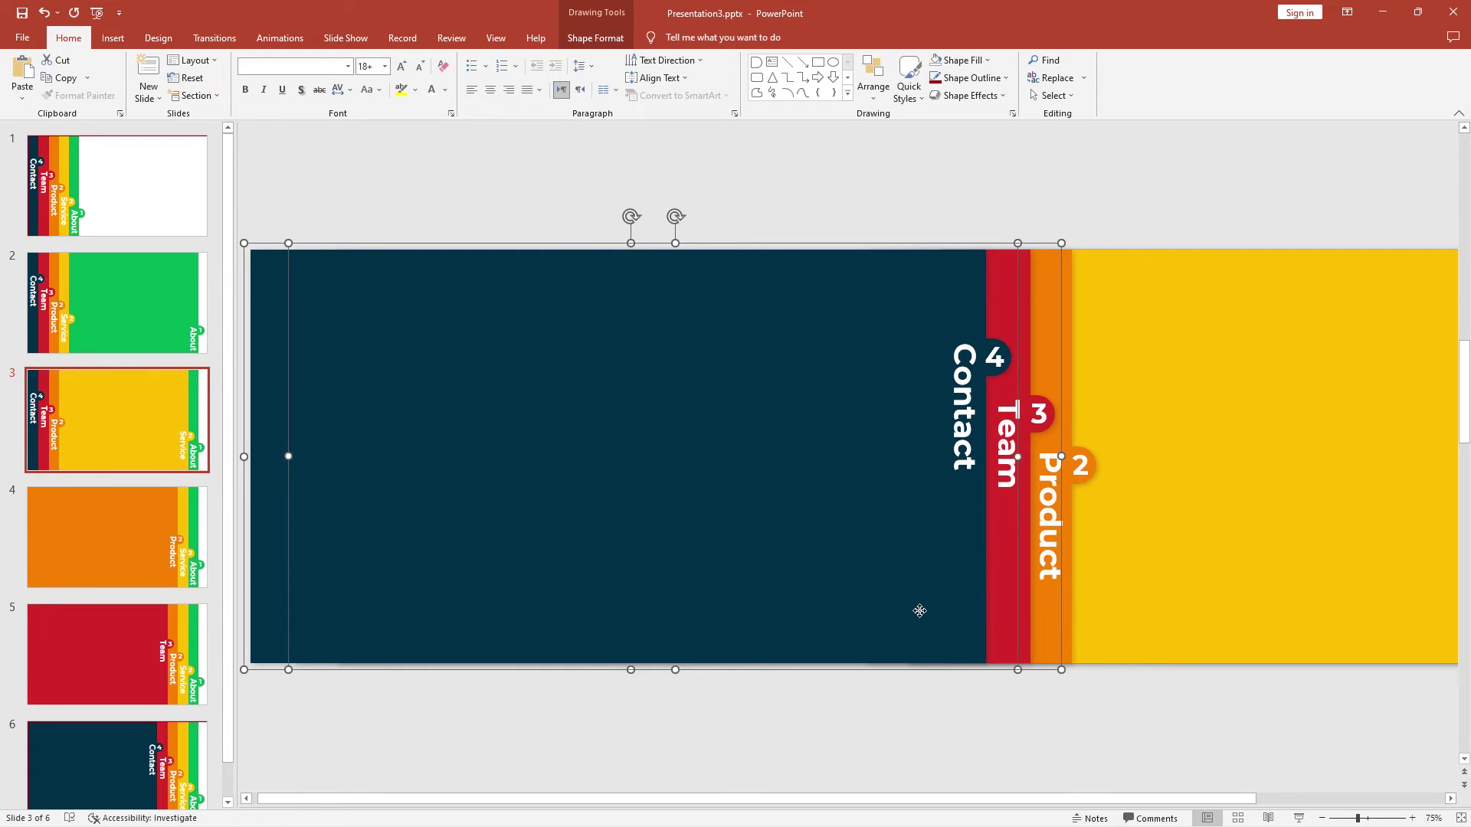
Paste the Contact and Team tabs onto the orange slide 4.
click(180, 548)
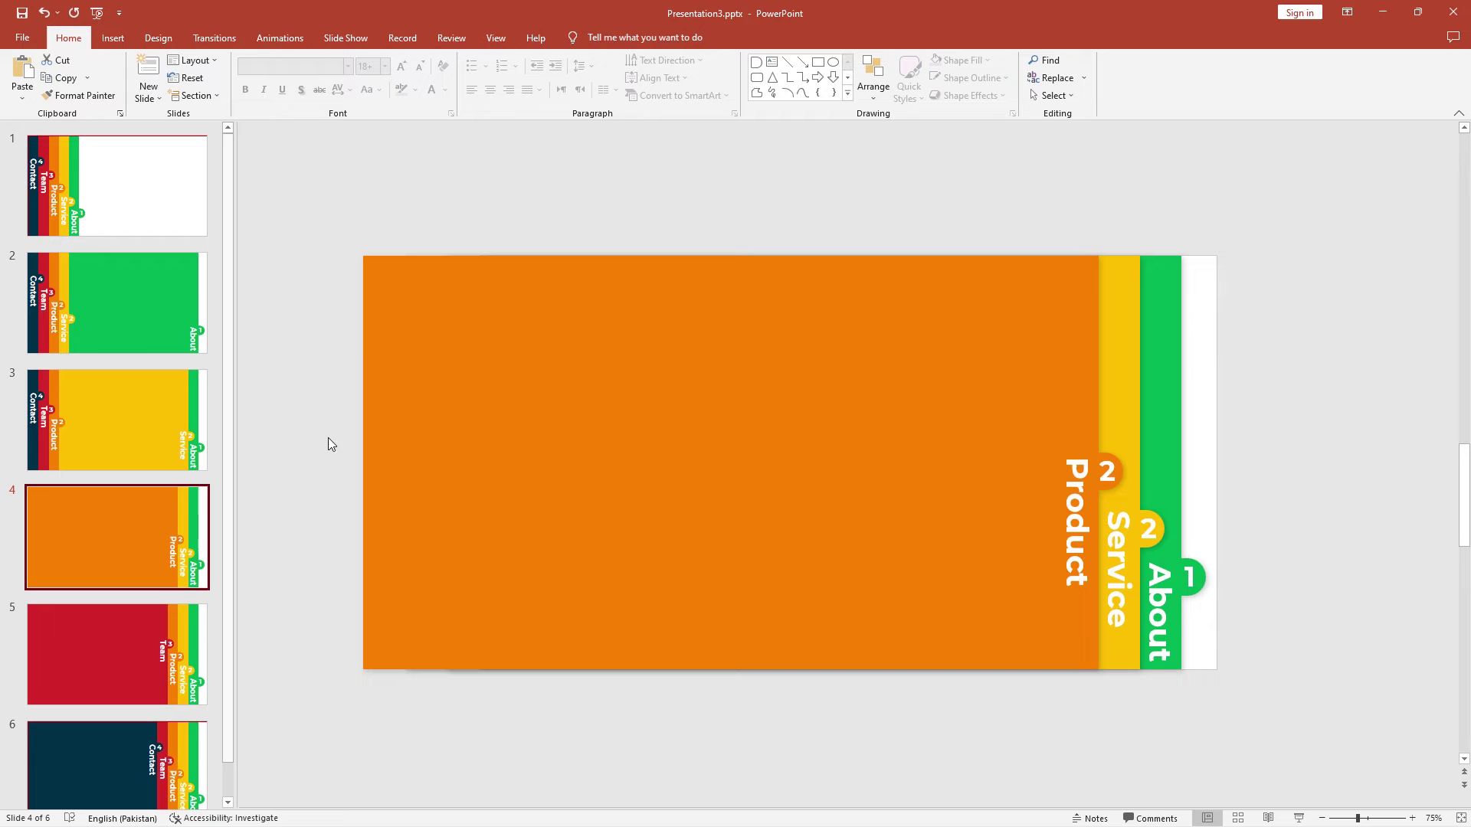
right_click(453, 221)
click(482, 275)
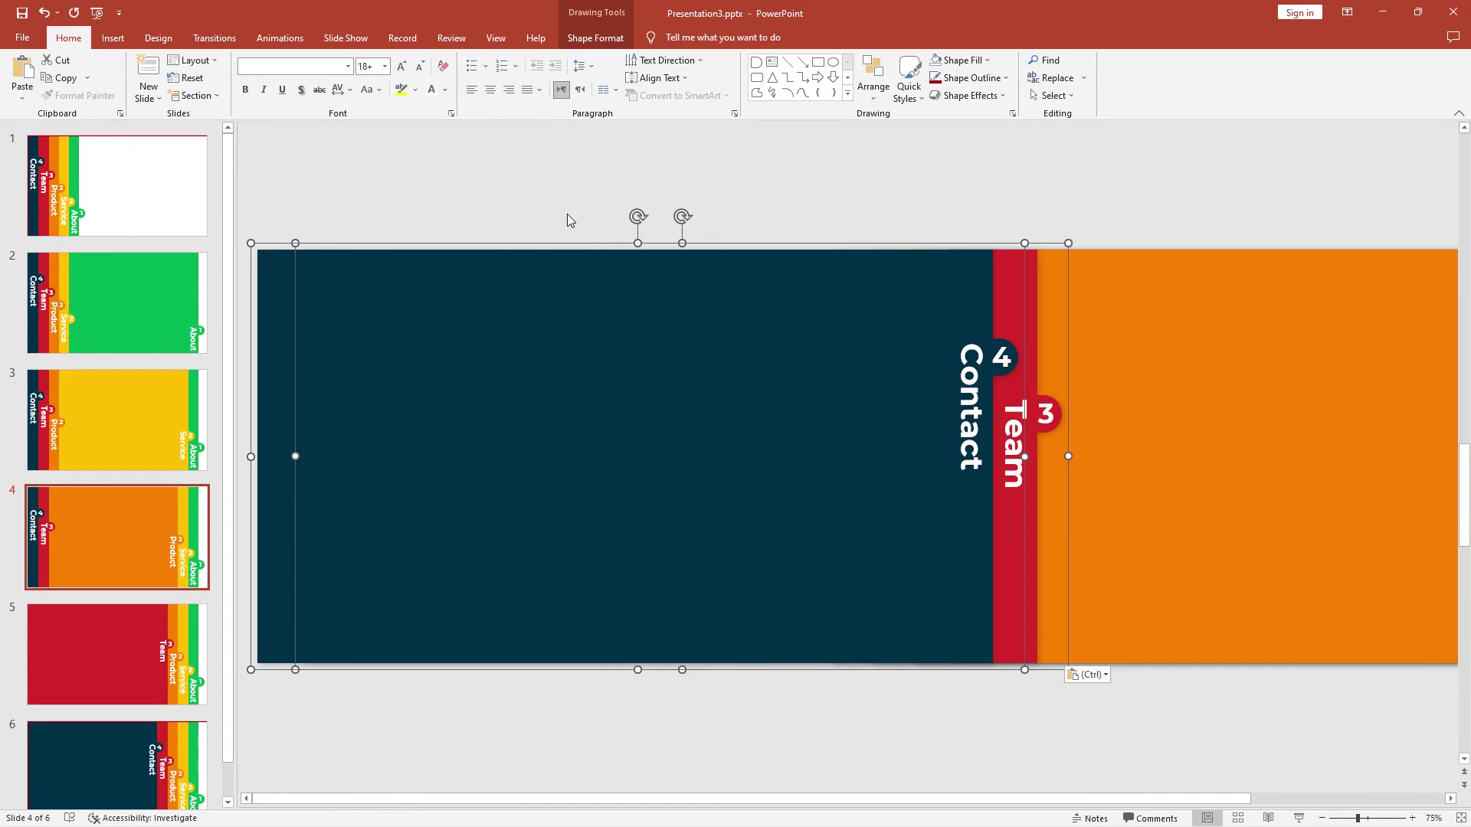
click(587, 193)
Copy just the Contact tab onto red slide 5, then return to slide 1.
click(716, 473)
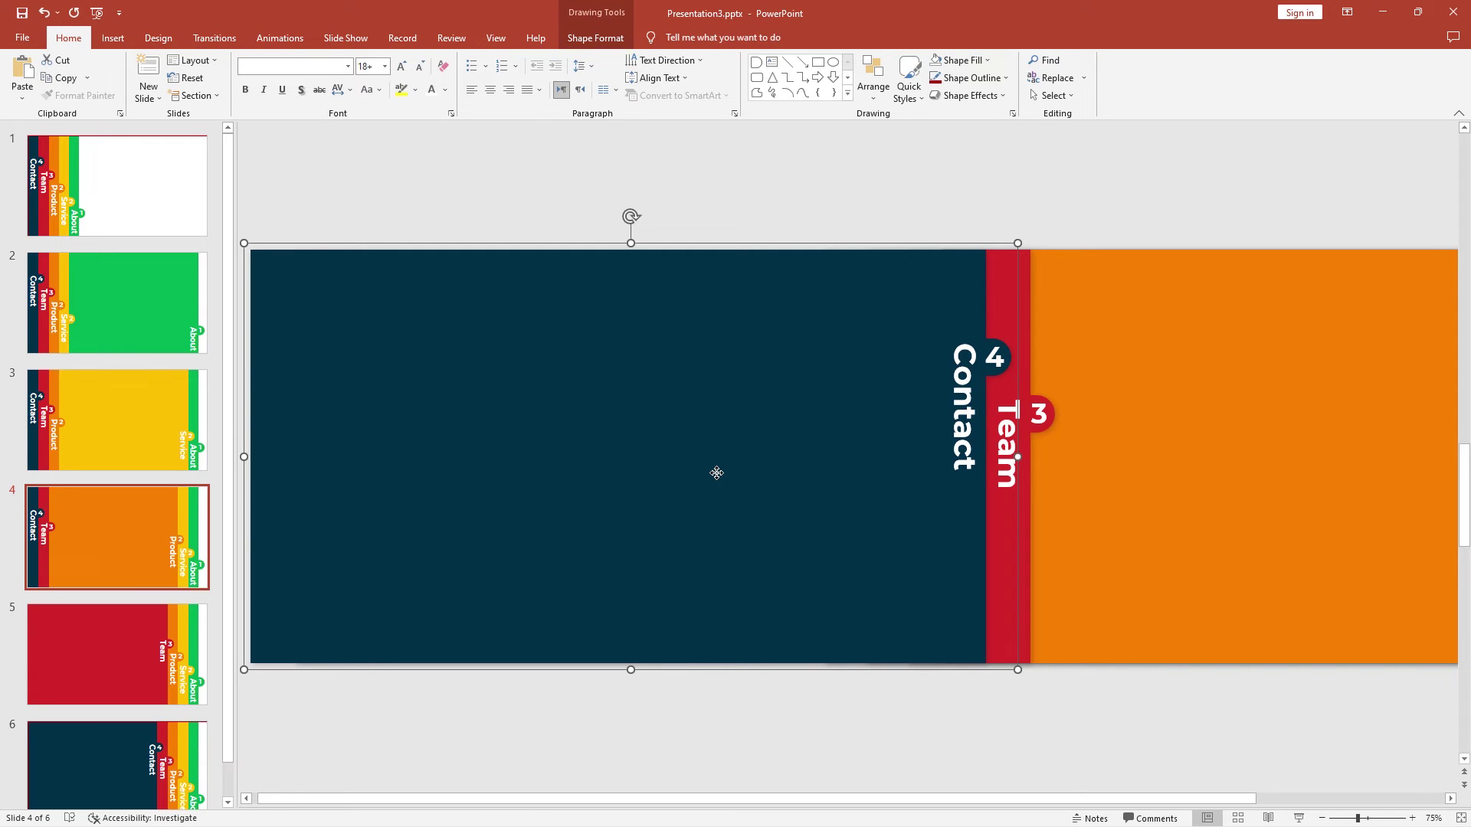
click(136, 672)
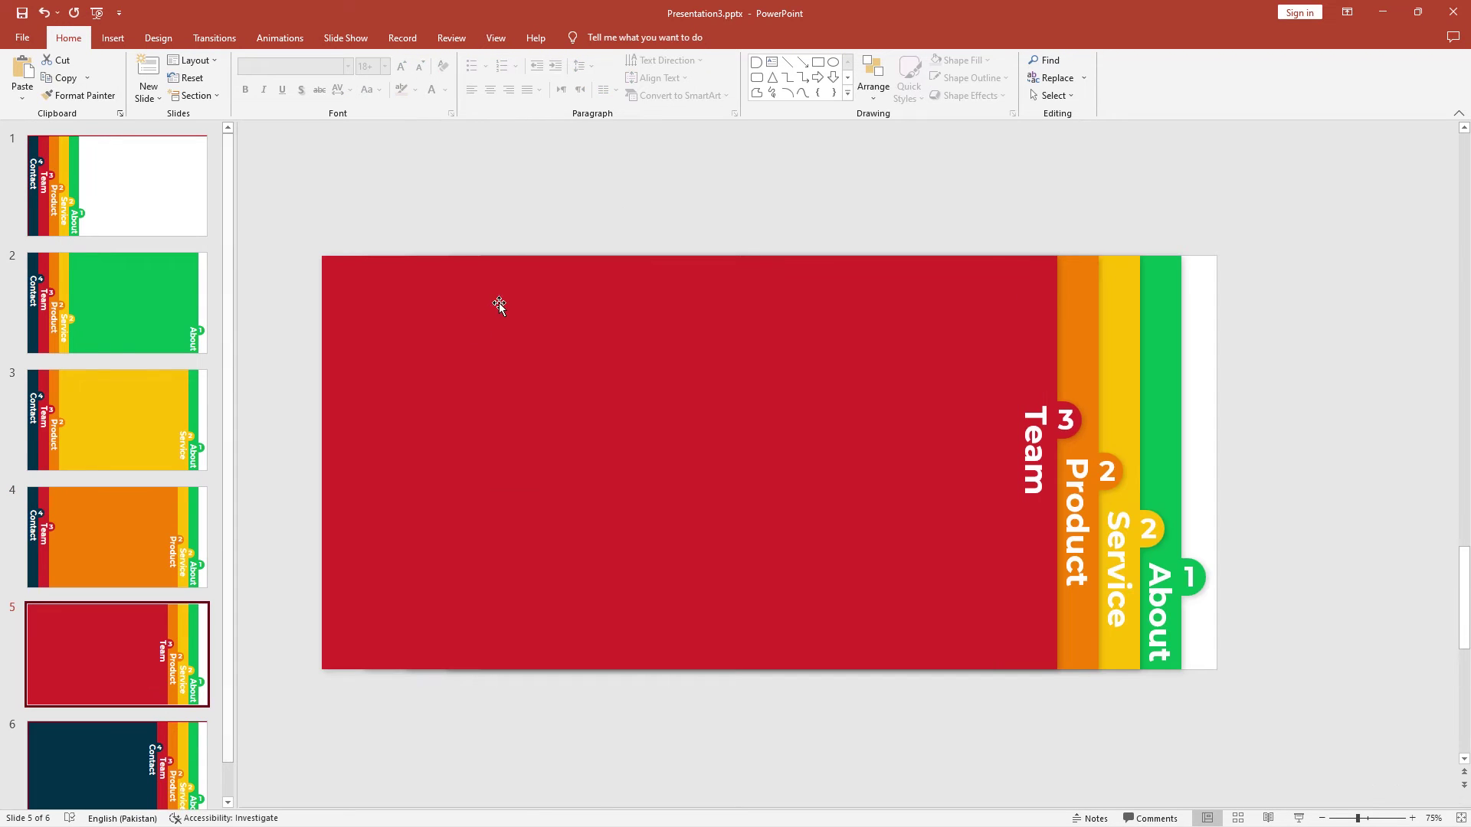
key(ctrl+v)
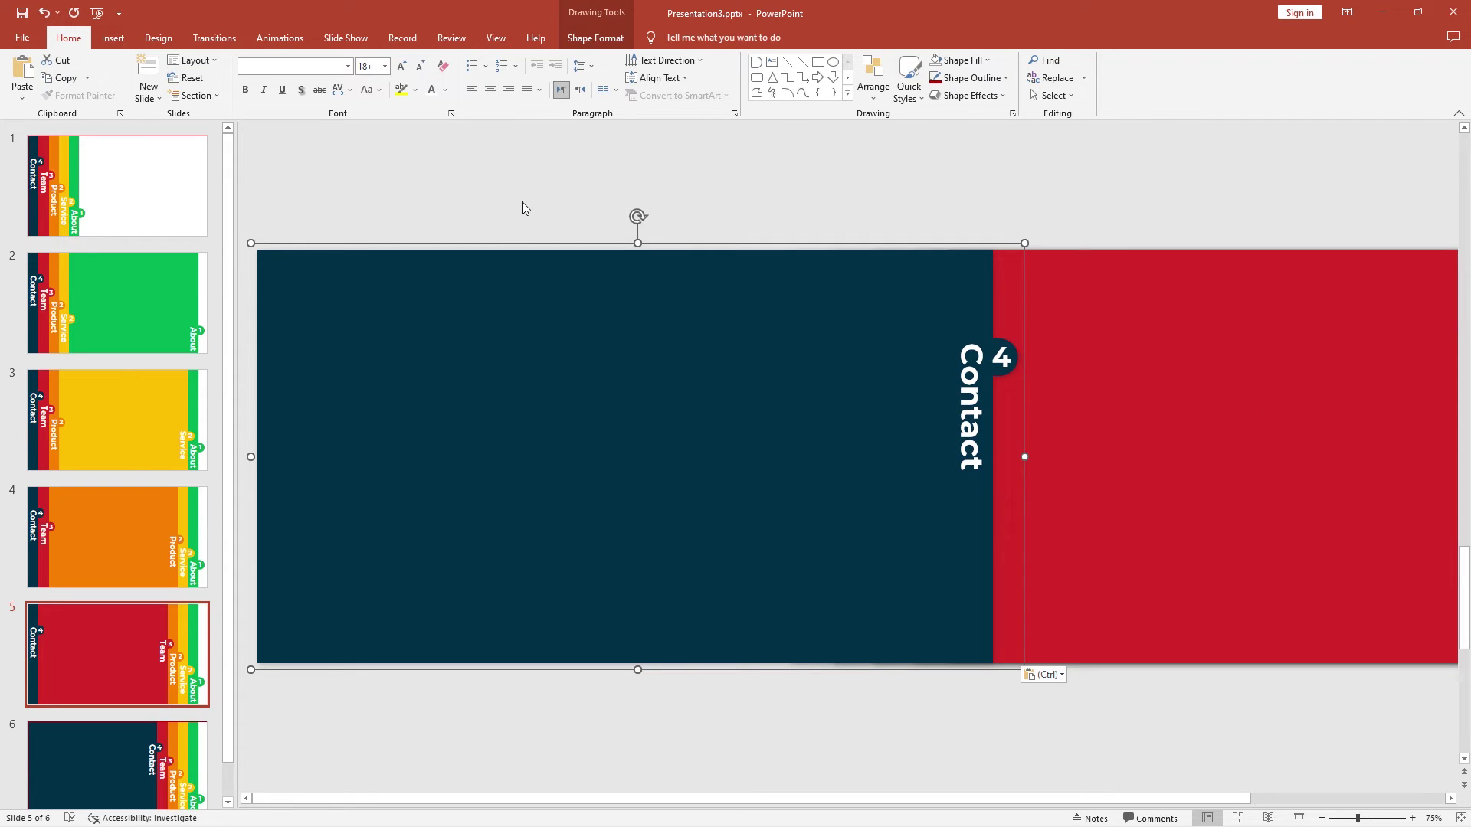
click(521, 202)
key(Home)
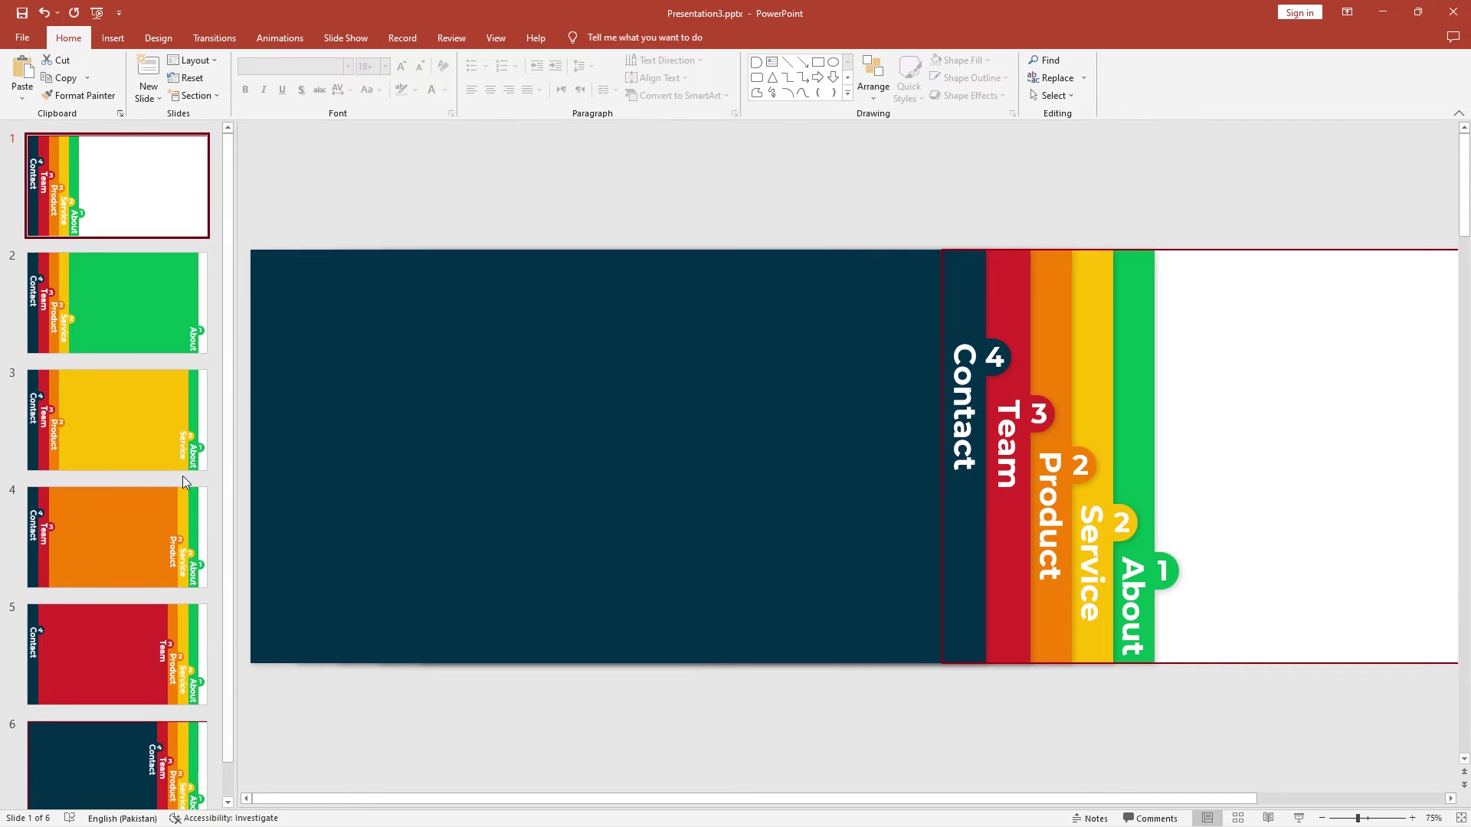
scroll(182, 475, down, 1)
scroll(174, 494, up, 1)
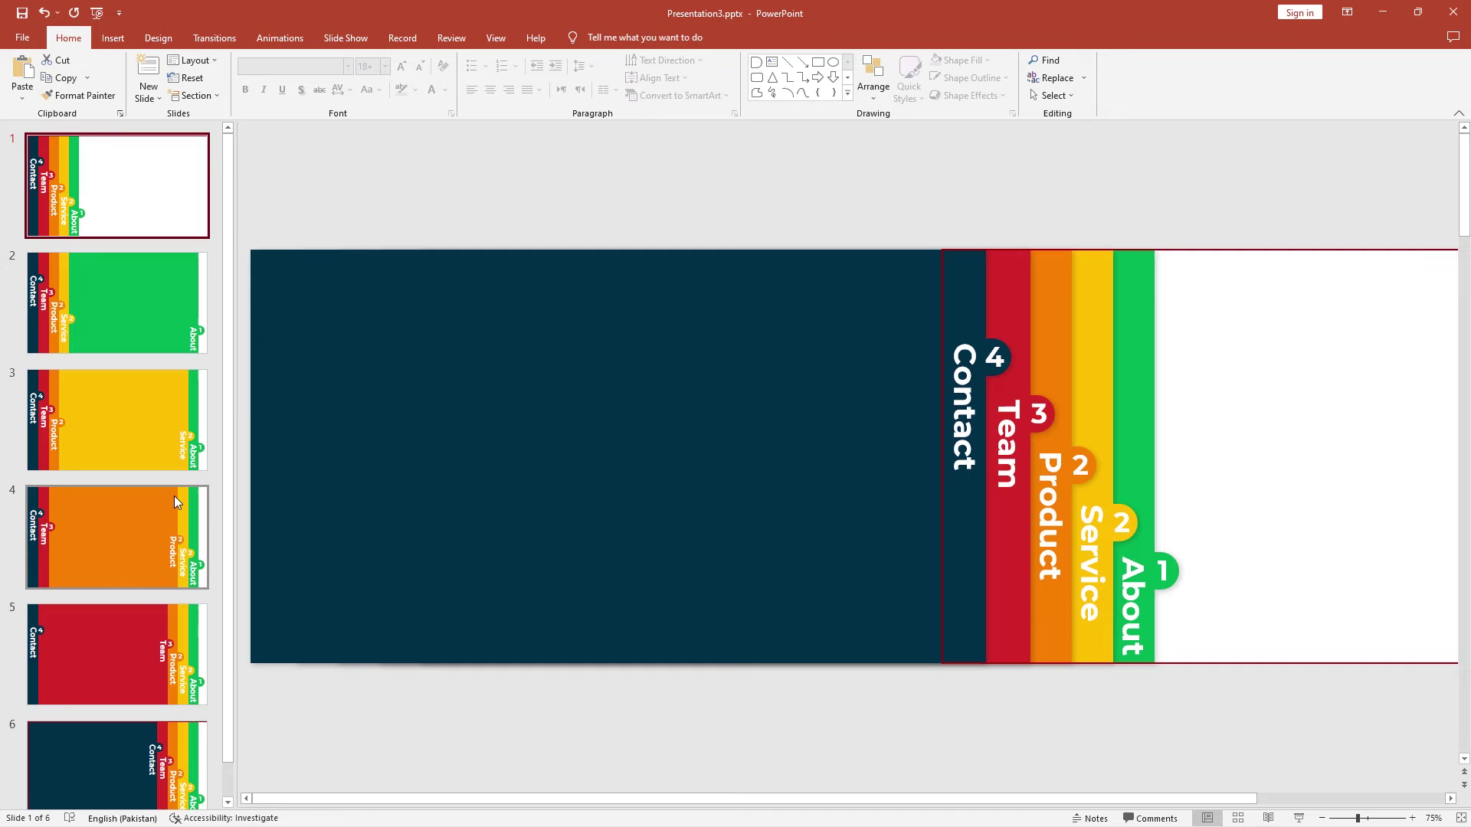
Apply the Morph transition to all six slides and run the slide show.
scroll(175, 502, down, 1)
scroll(174, 502, up, 1)
key(ctrl+a)
click(205, 40)
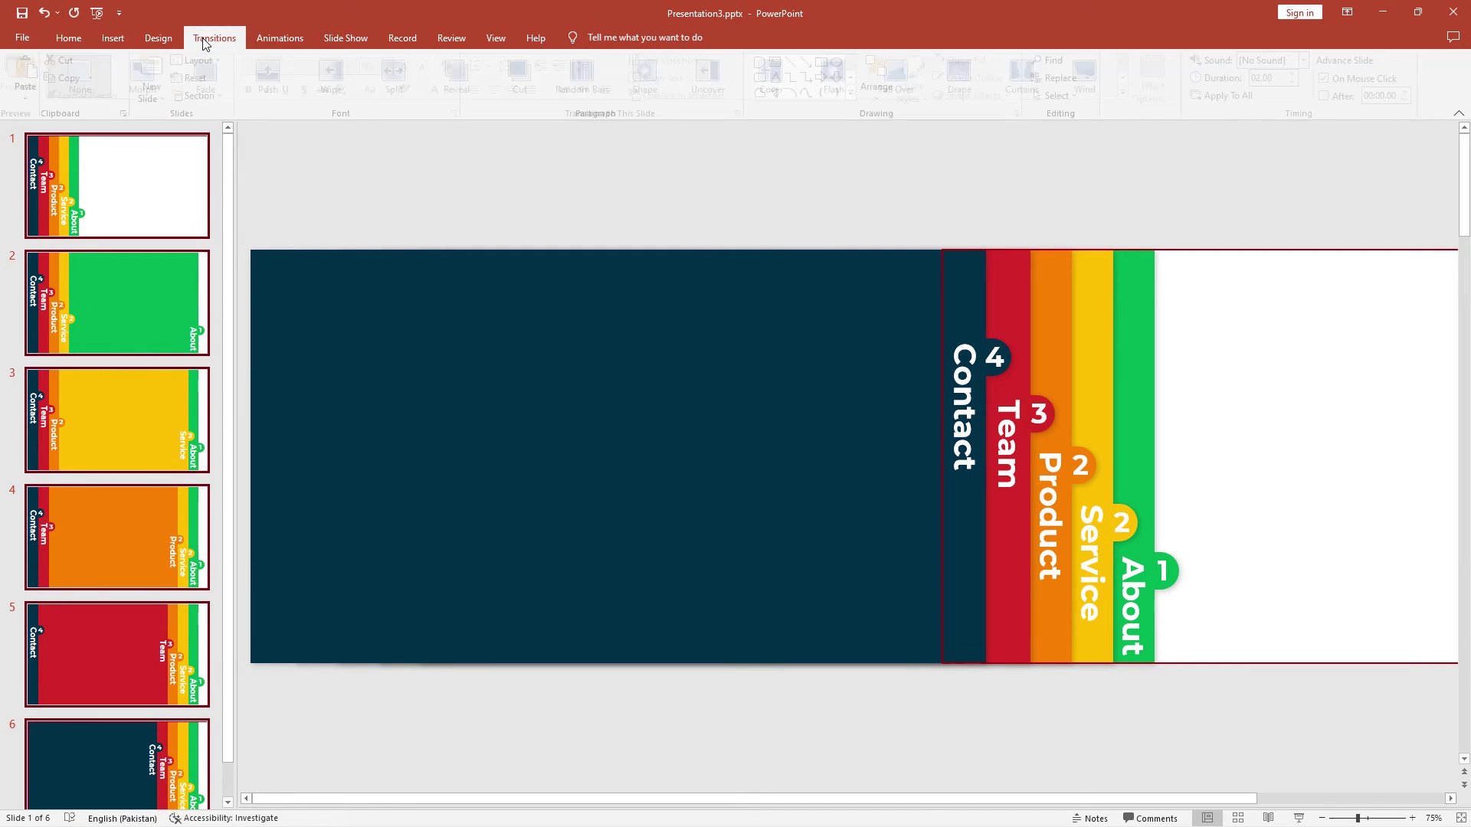
click(150, 77)
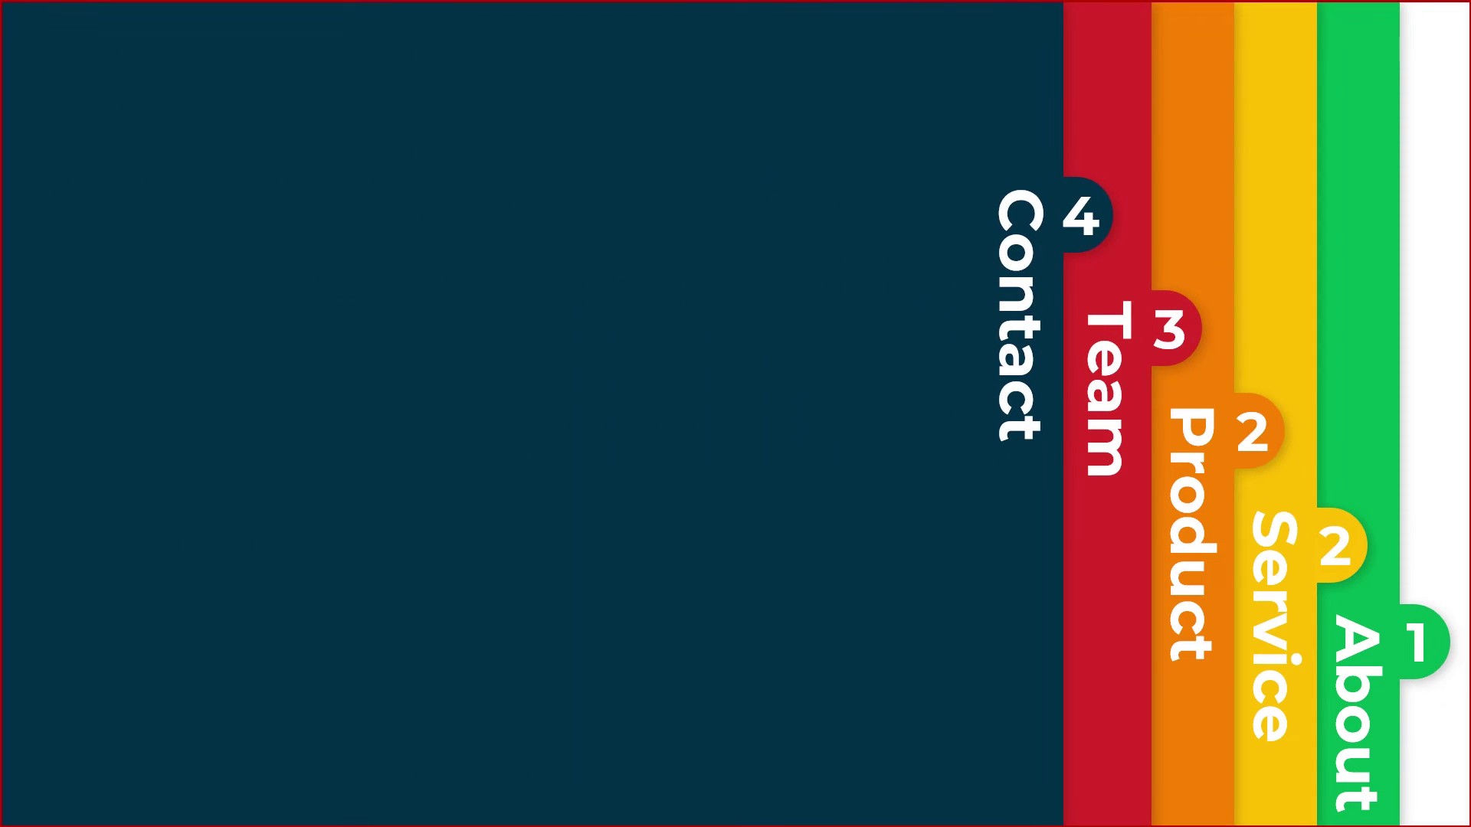
key(Escape)
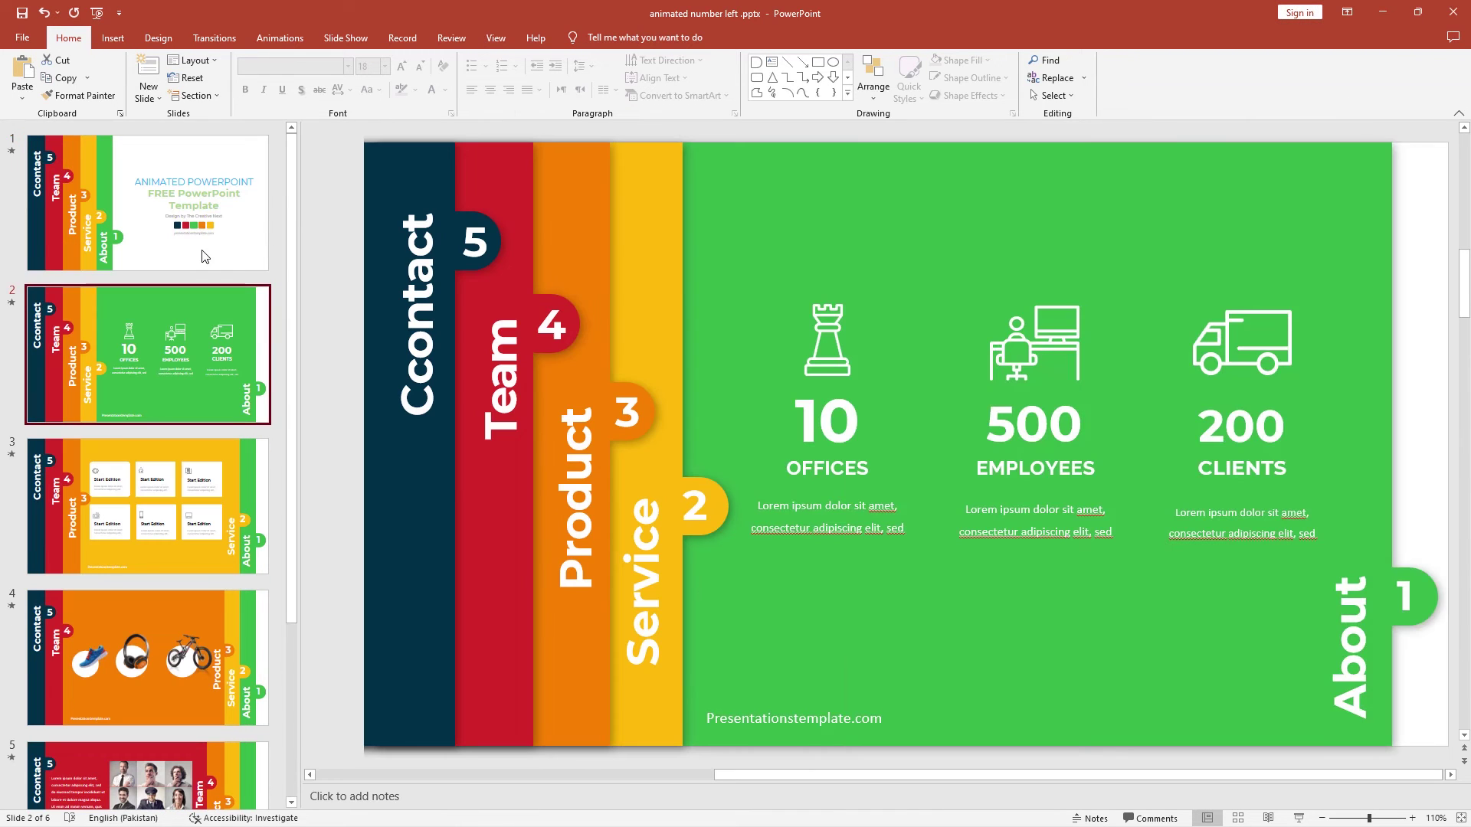
Step back and forth through the reference template's slides with the arrow keys.
key(Down)
key(Down)
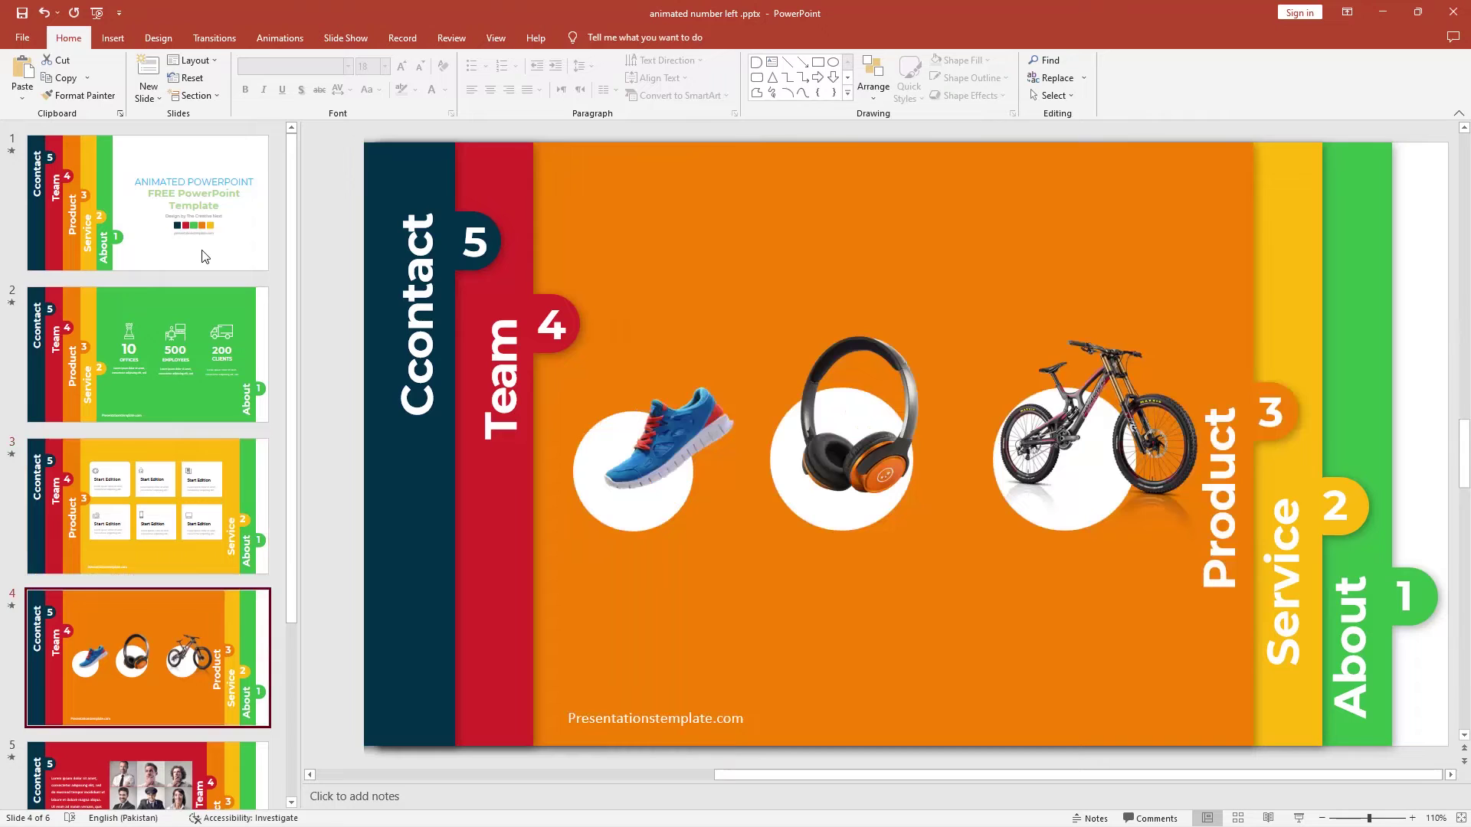
key(Down)
key(Down)
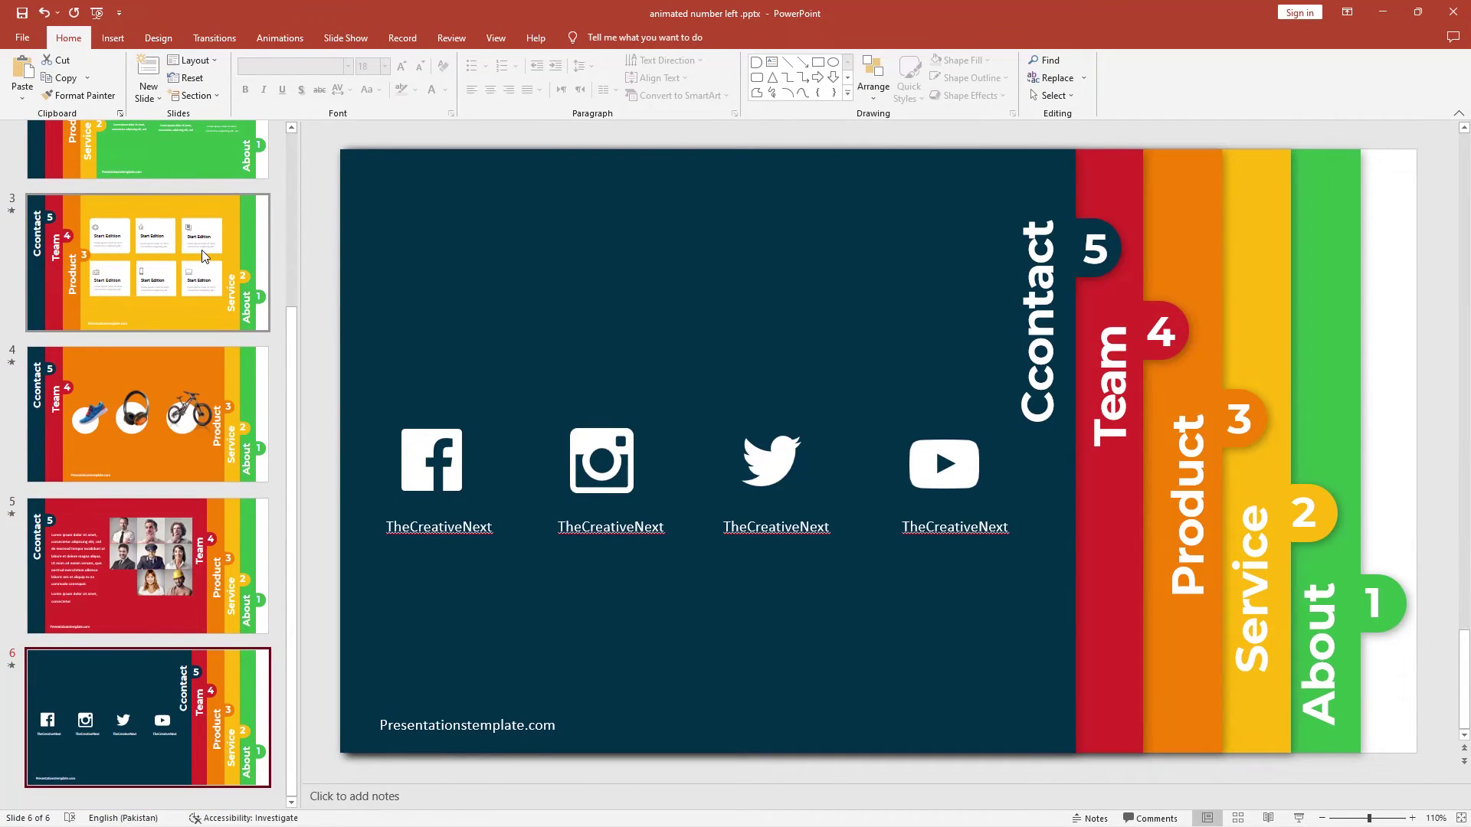
key(Up)
key(Up)
key(Up)
key(Up)
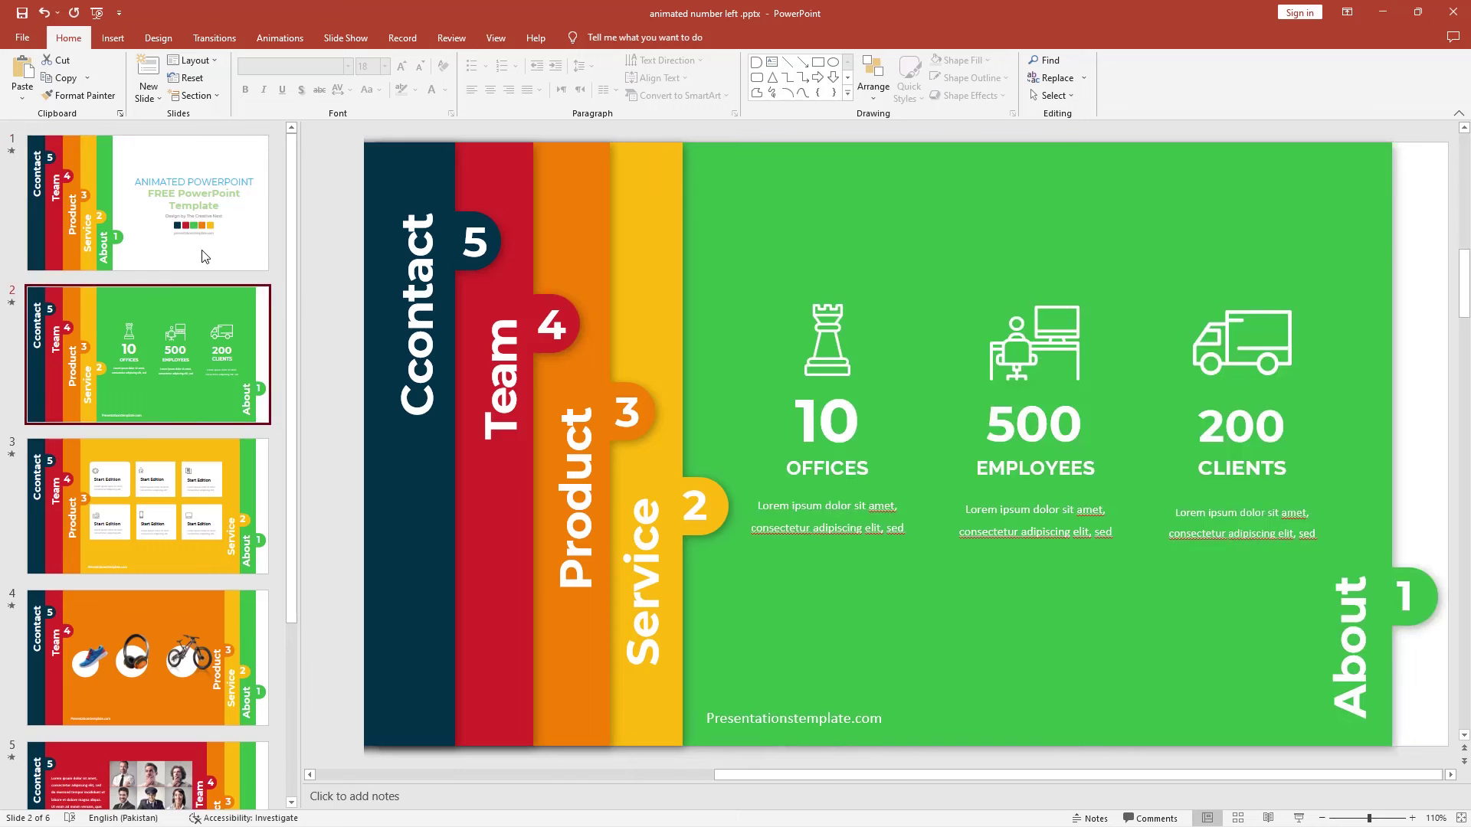
key(Down)
key(Down)
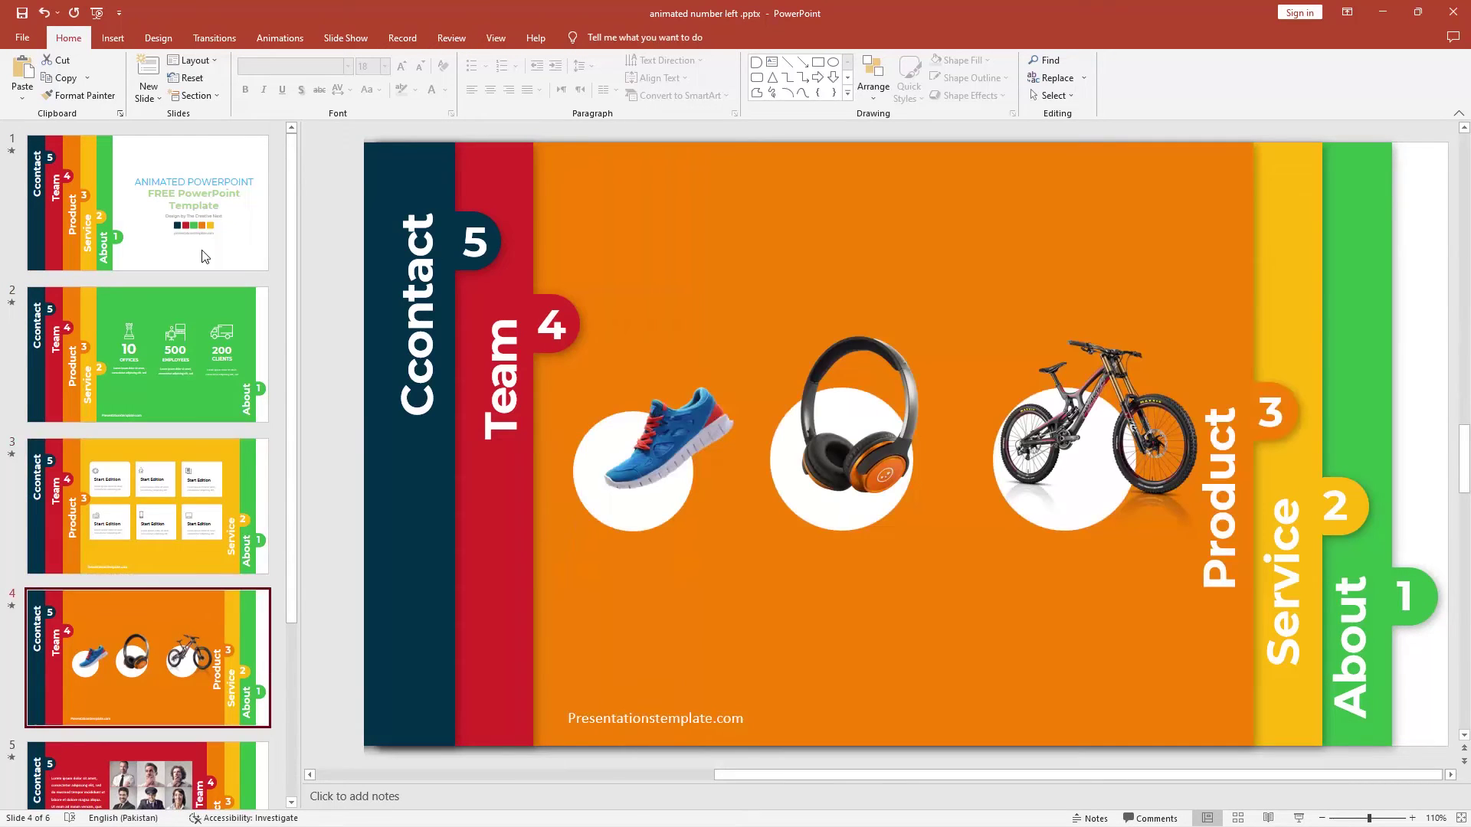
key(Down)
key(Down)
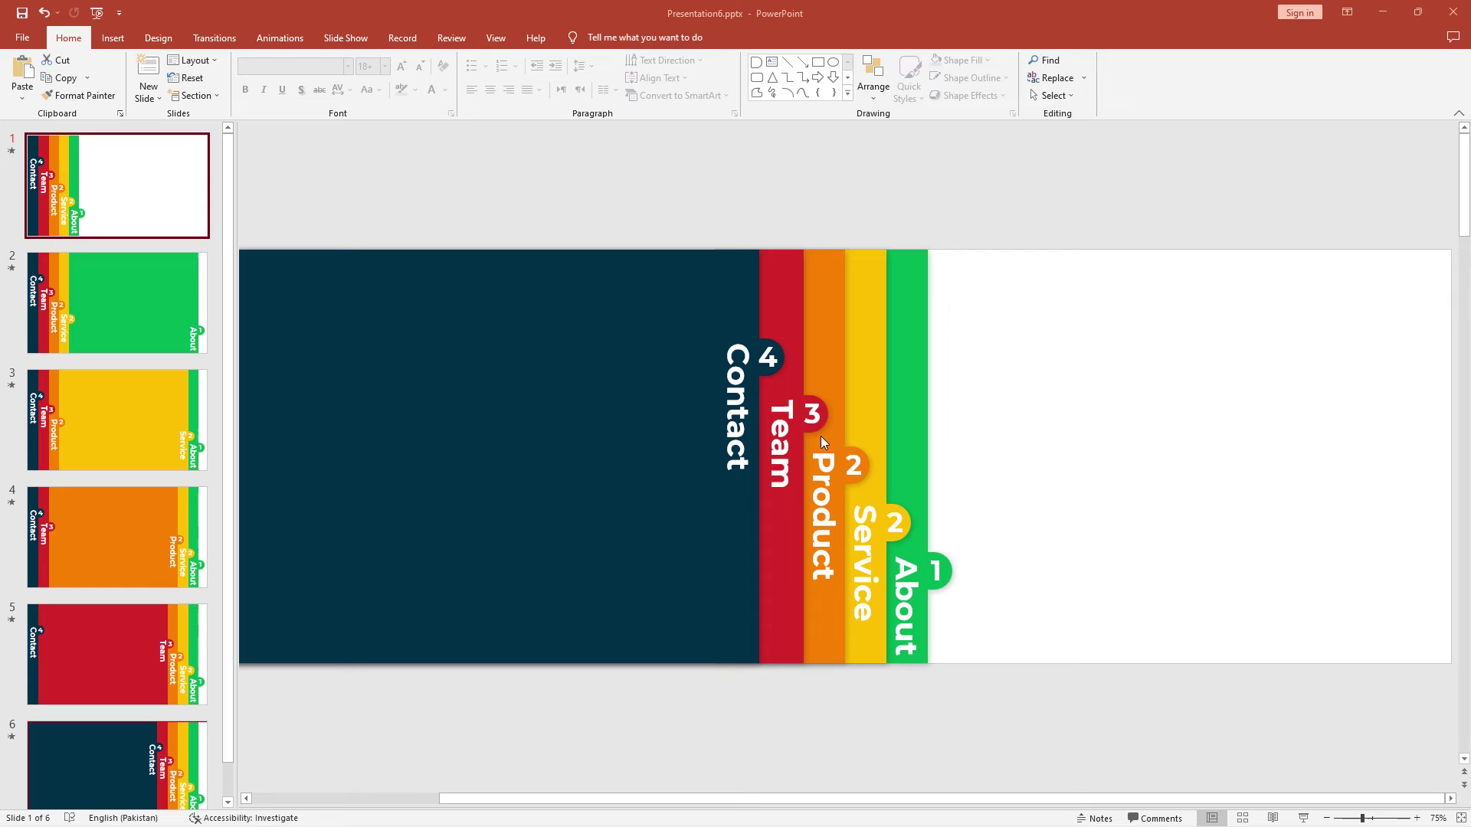
Edit the Product tab's number text and scroll through the slide list.
double_click(856, 475)
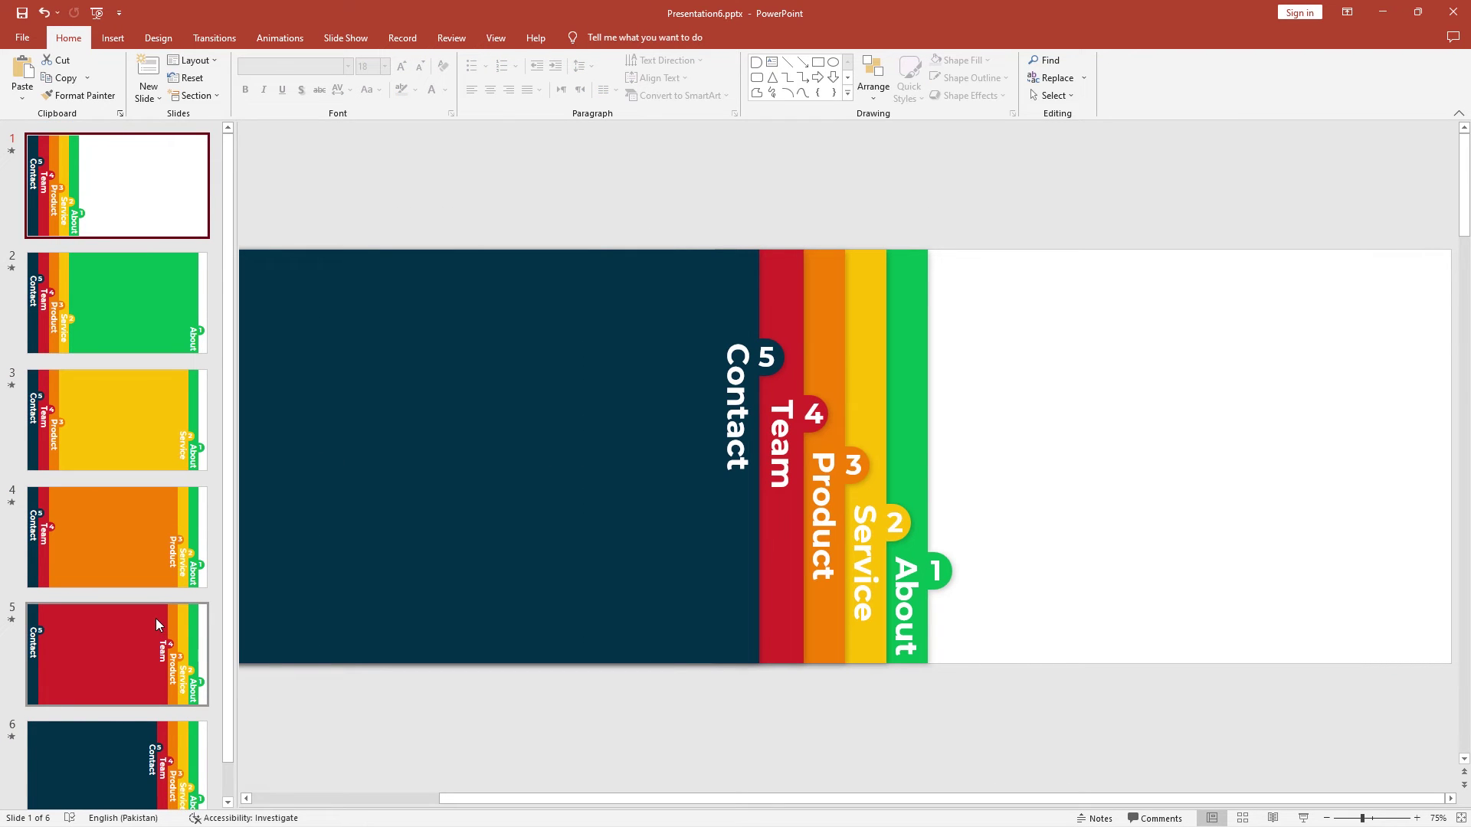
scroll(123, 343, down, 1)
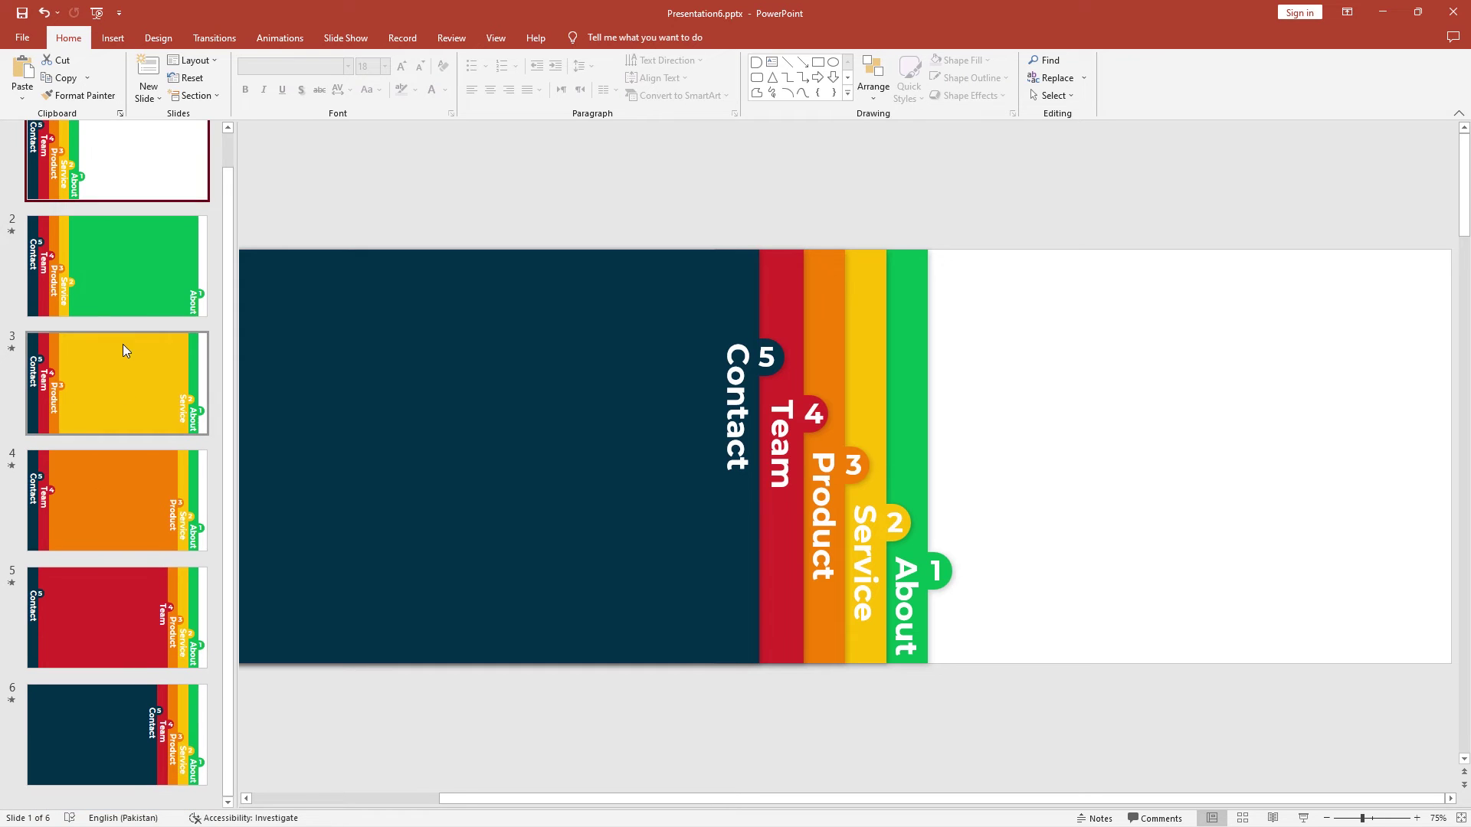
scroll(119, 357, up, 1)
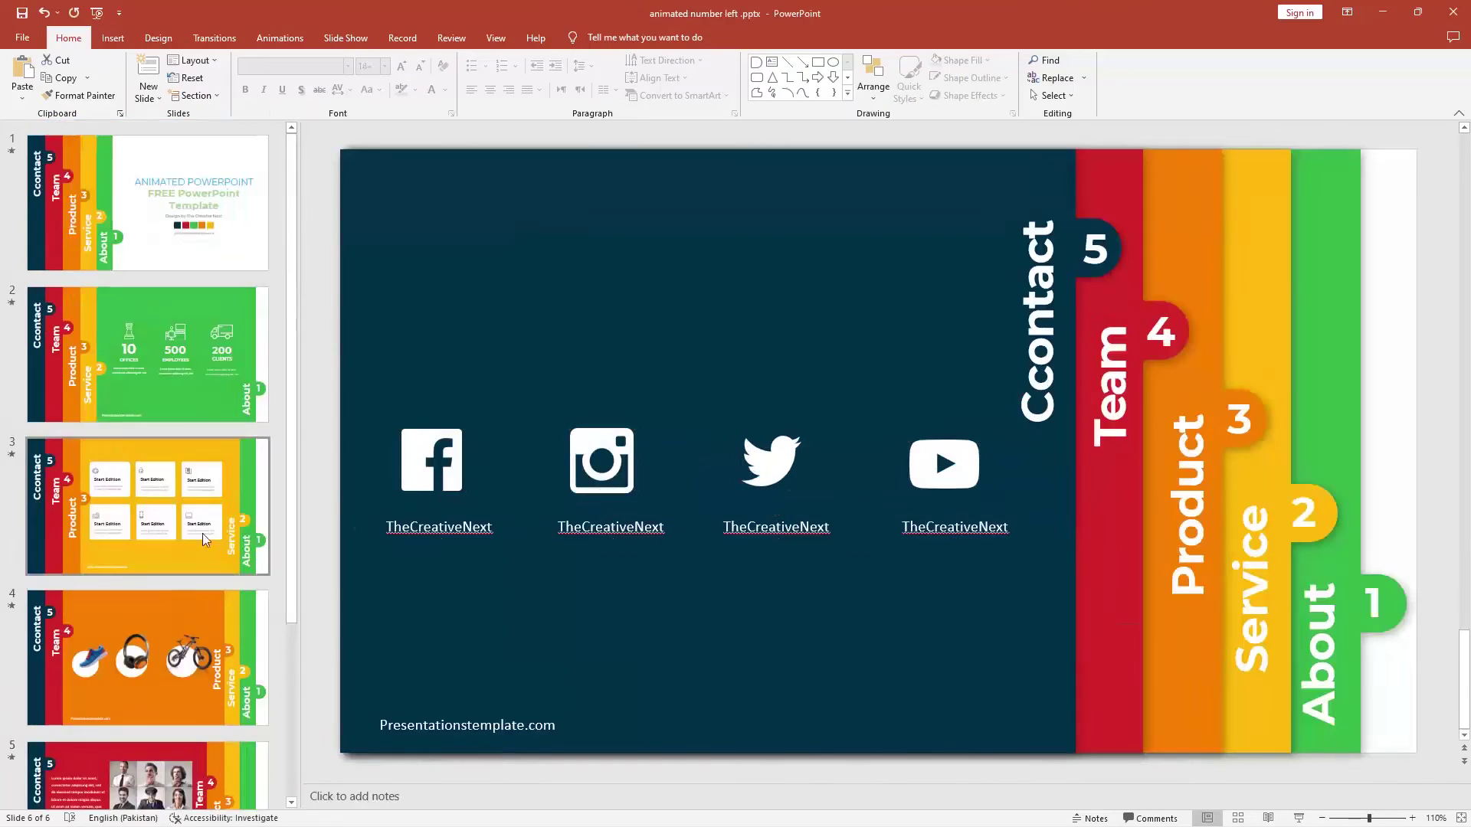
scroll(164, 593, down, 5)
Copy the Presentationstemplate.com address onto slides 5 and 4, shifting it right of the tabs.
click(433, 710)
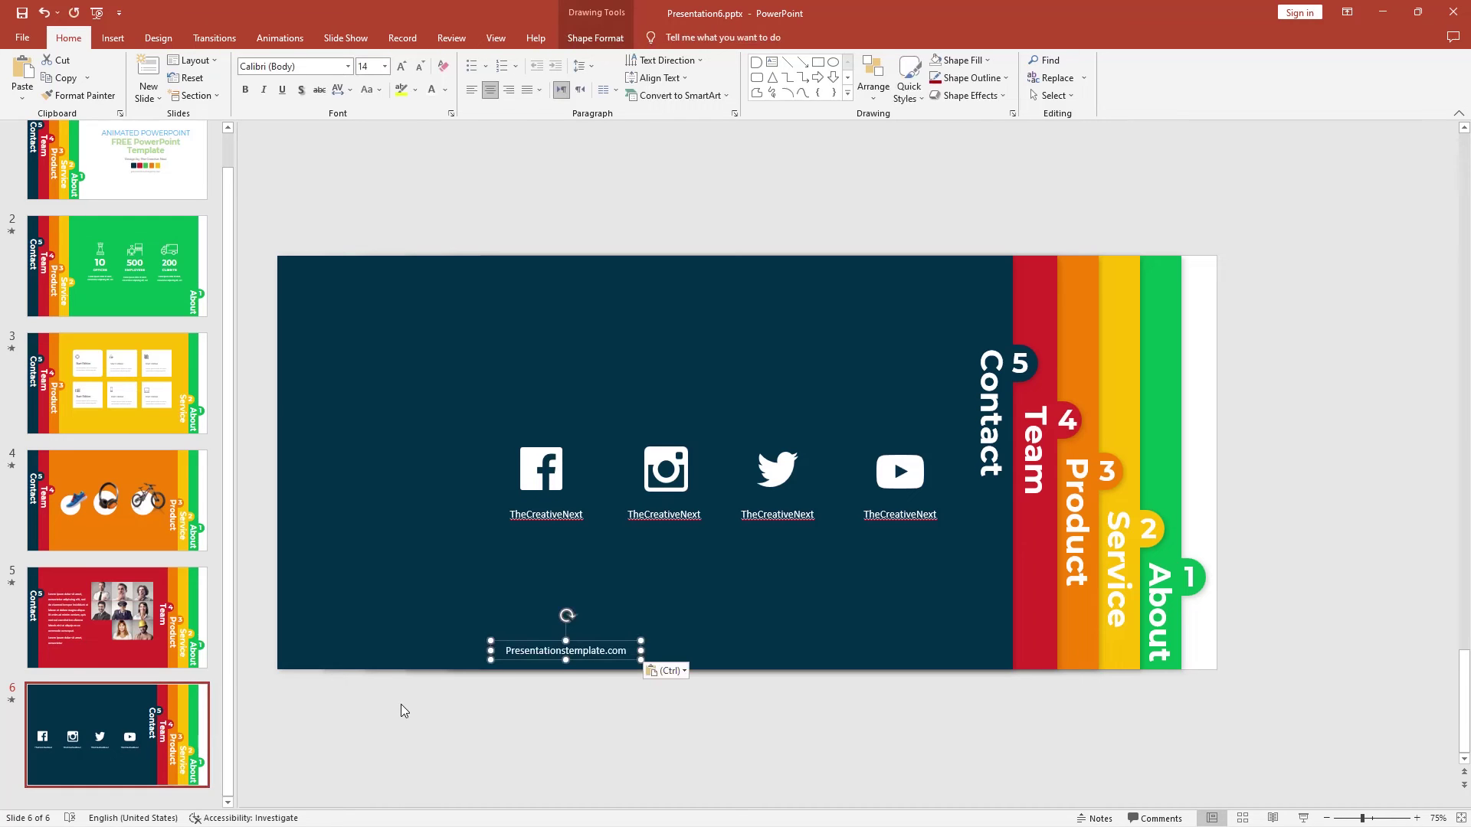
click(184, 632)
key(ctrl+v)
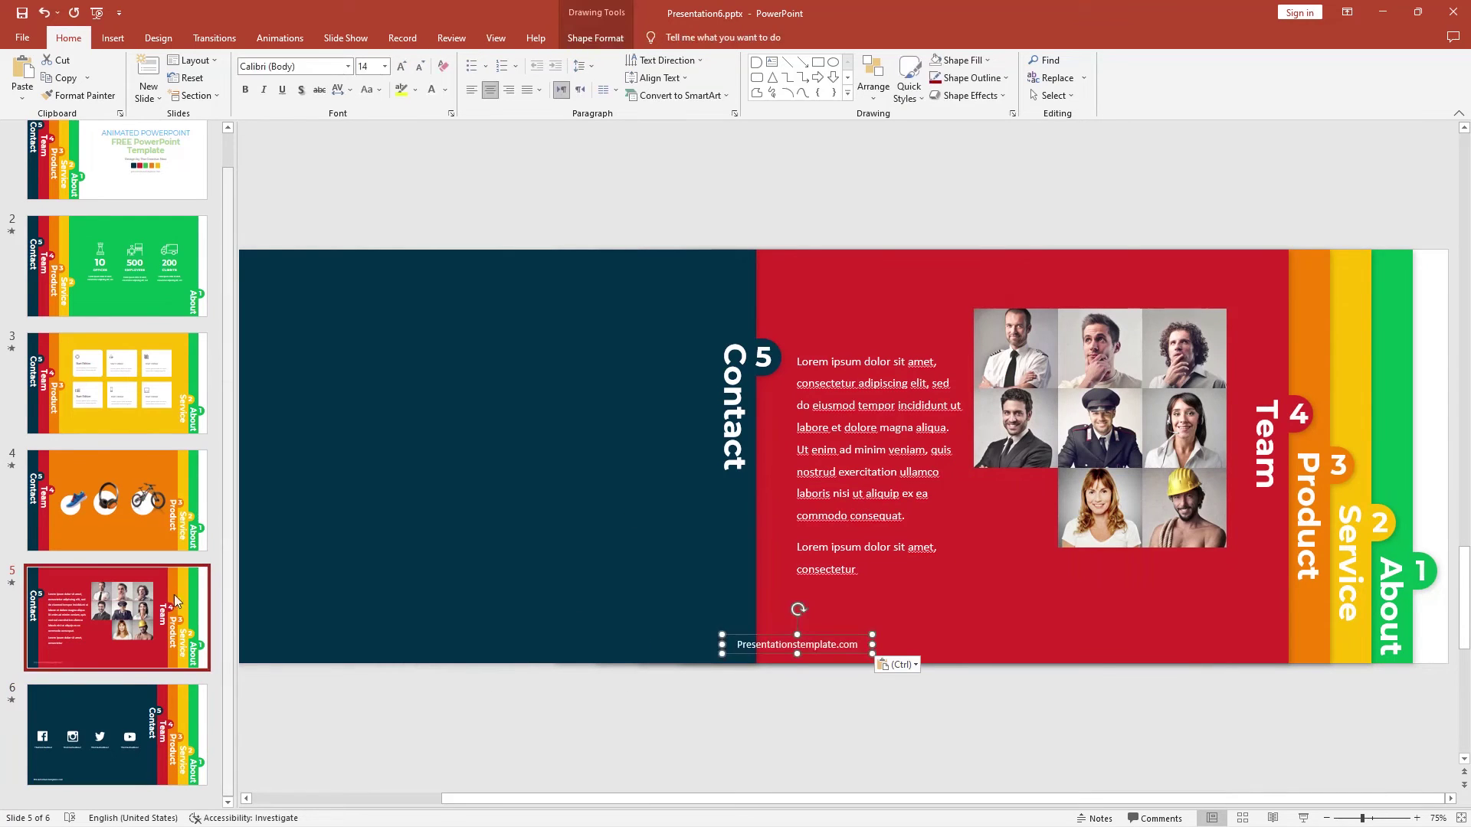
drag(778, 638, 838, 644)
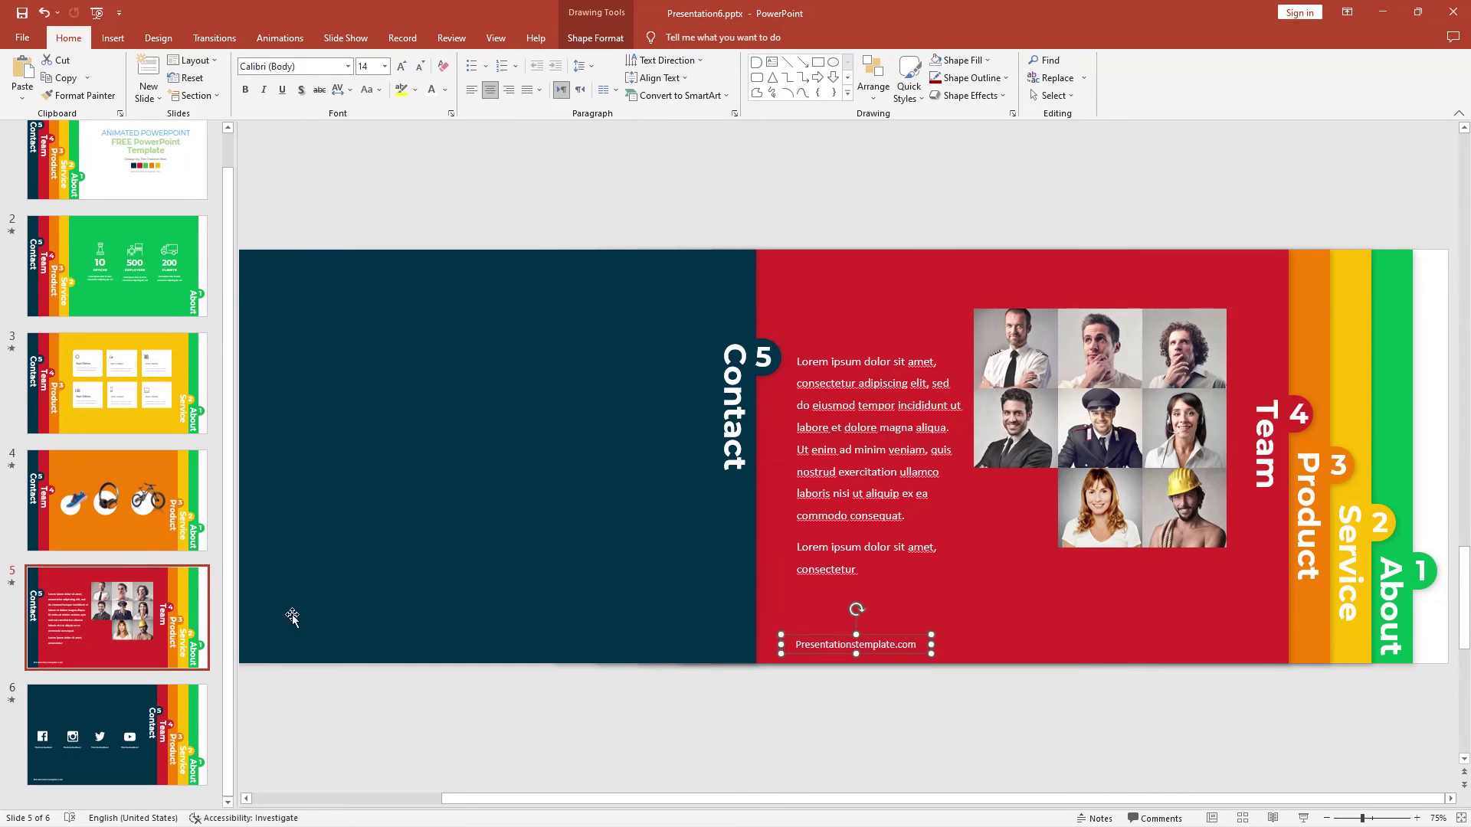
click(116, 510)
key(ctrl+v)
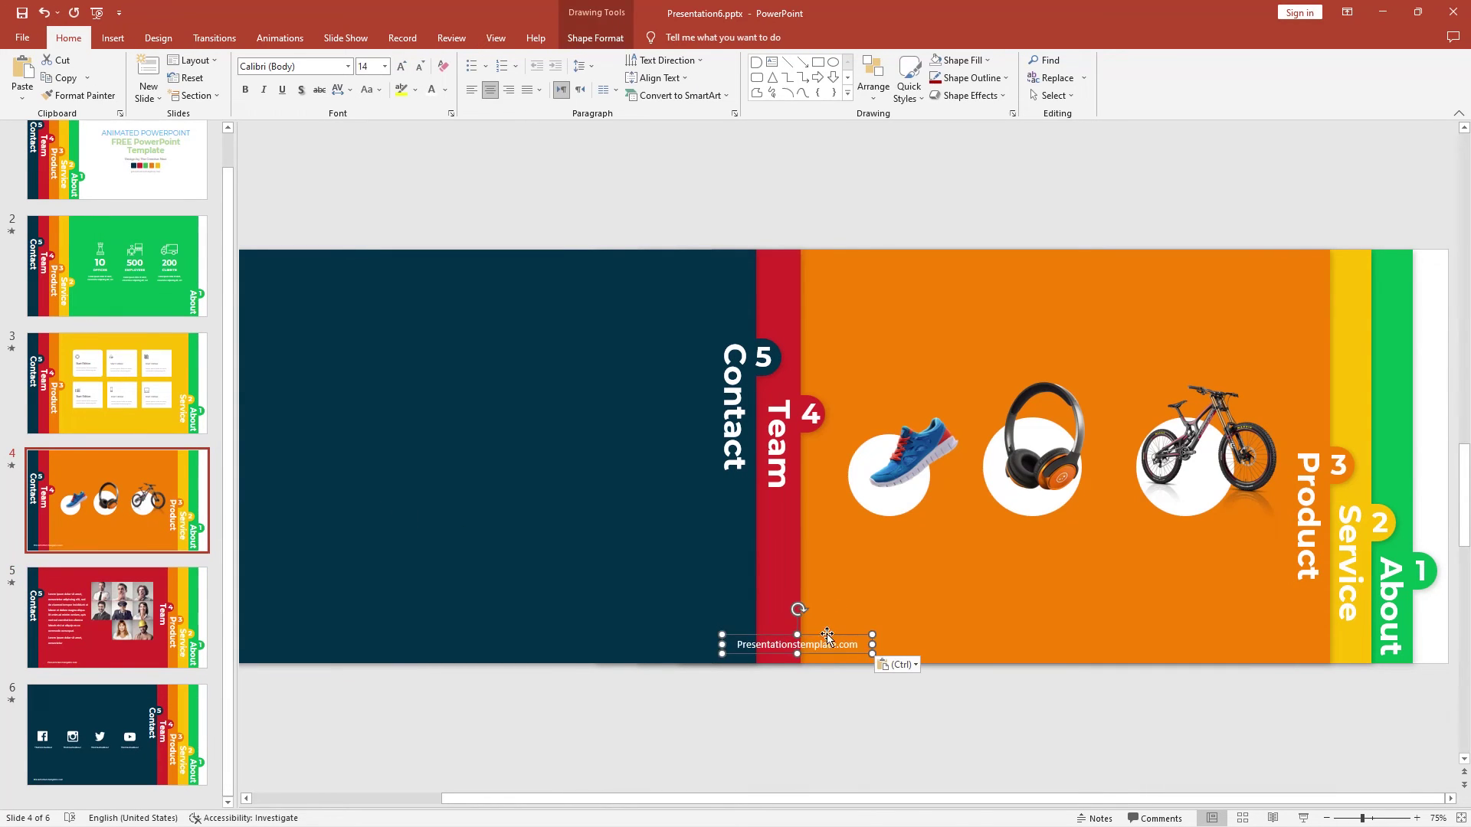
drag(832, 637, 996, 644)
Paste the web address onto slides 3 and 2, move it right, and return to slide 1.
click(115, 393)
text(Presentationstemplate.com)
click(842, 640)
click(851, 640)
scroll(888, 636, up, 2)
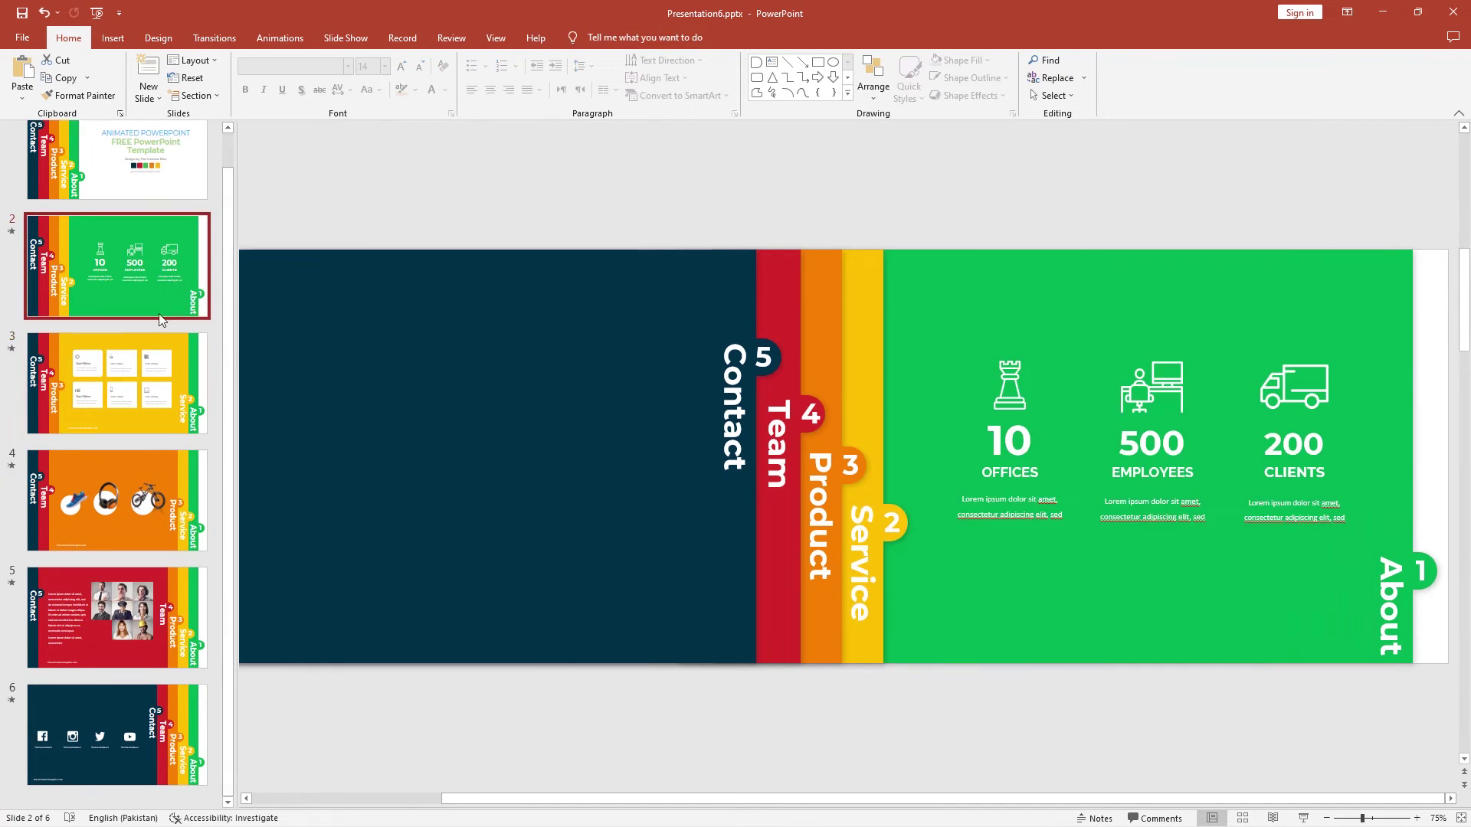
key(ctrl+v)
drag(837, 634, 1005, 634)
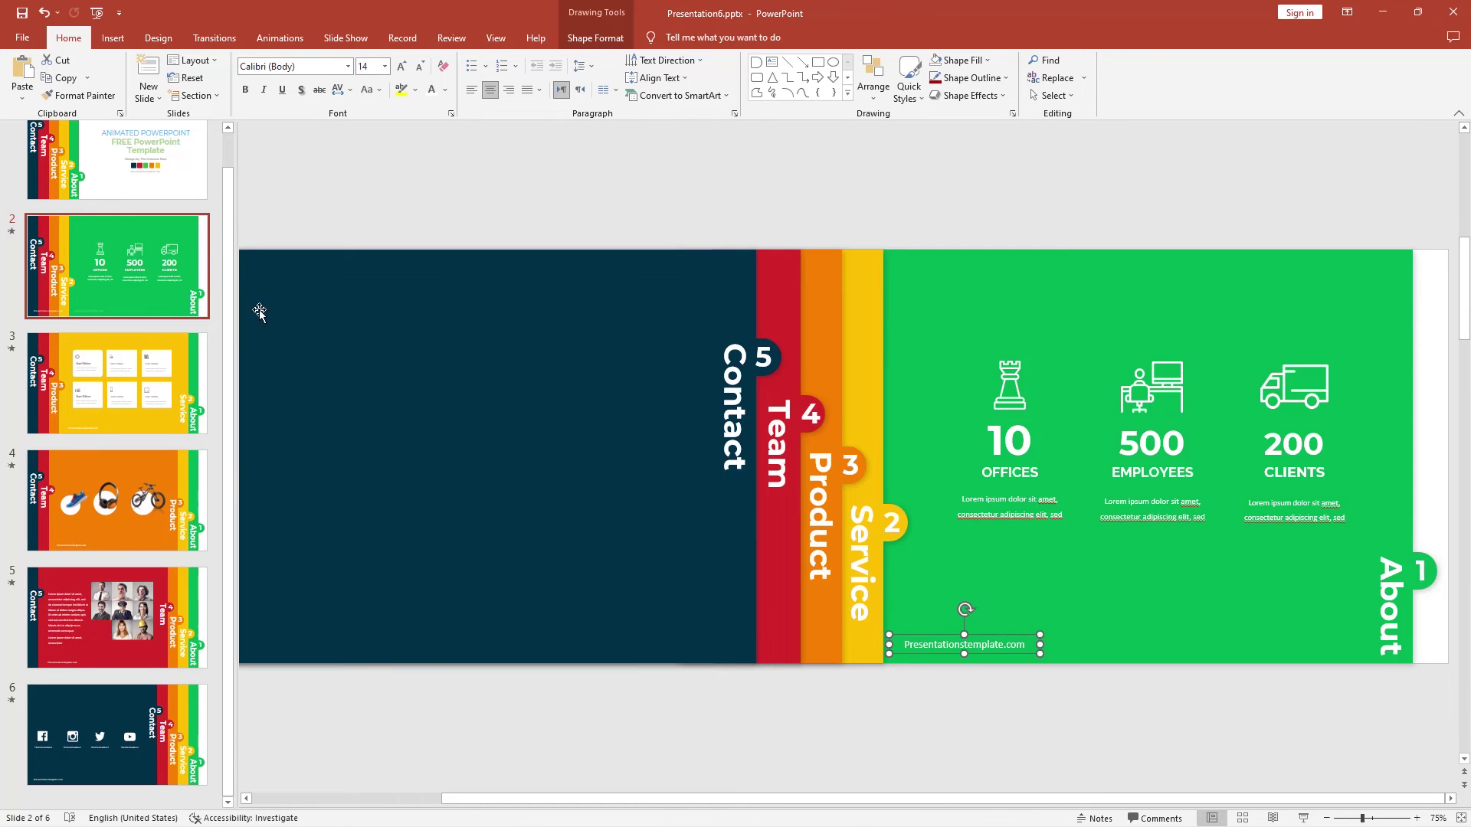
click(150, 190)
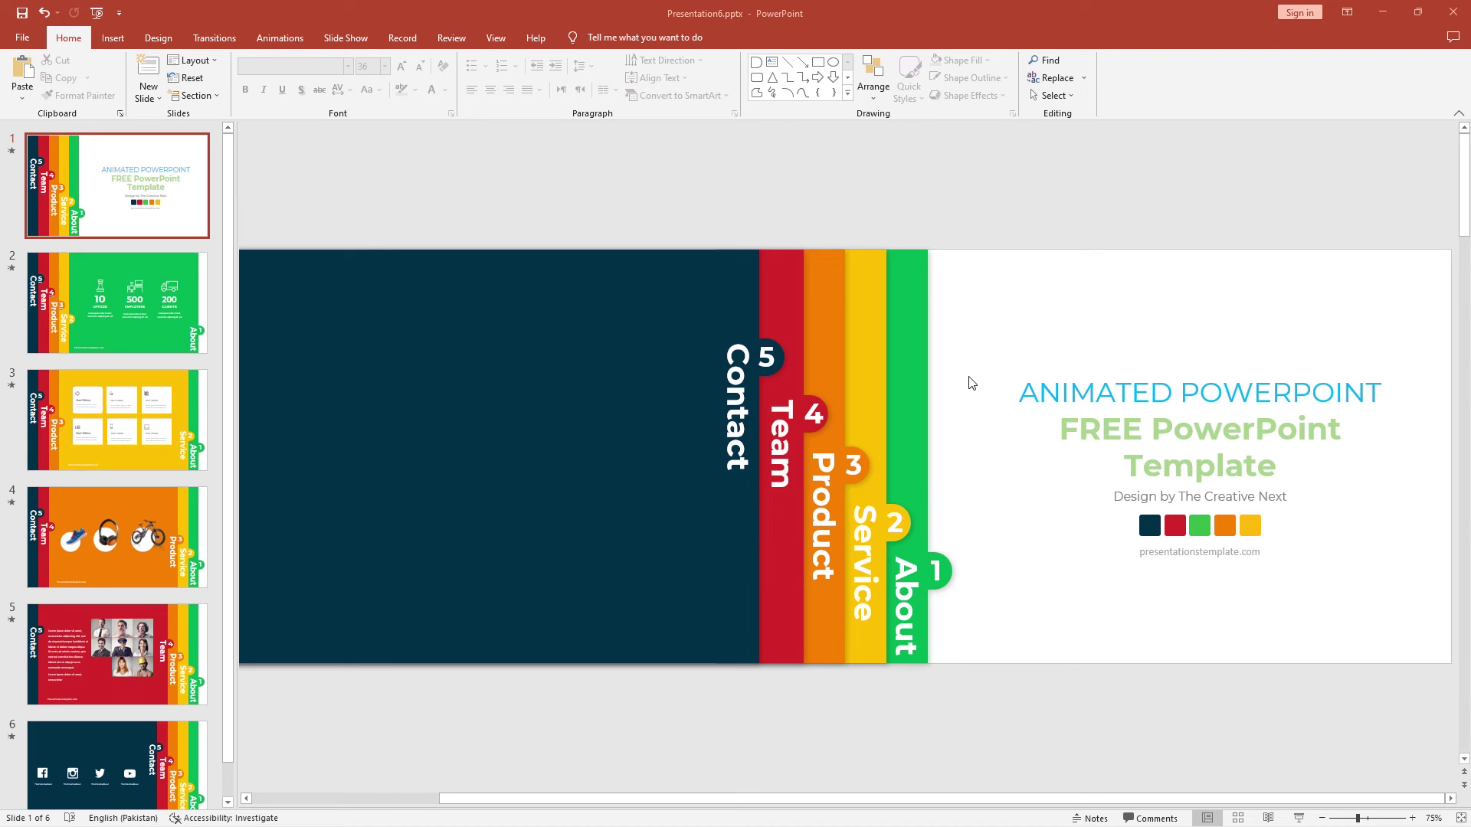
Hyperlink the number 1 badge on the About tab to slide 2.
click(933, 572)
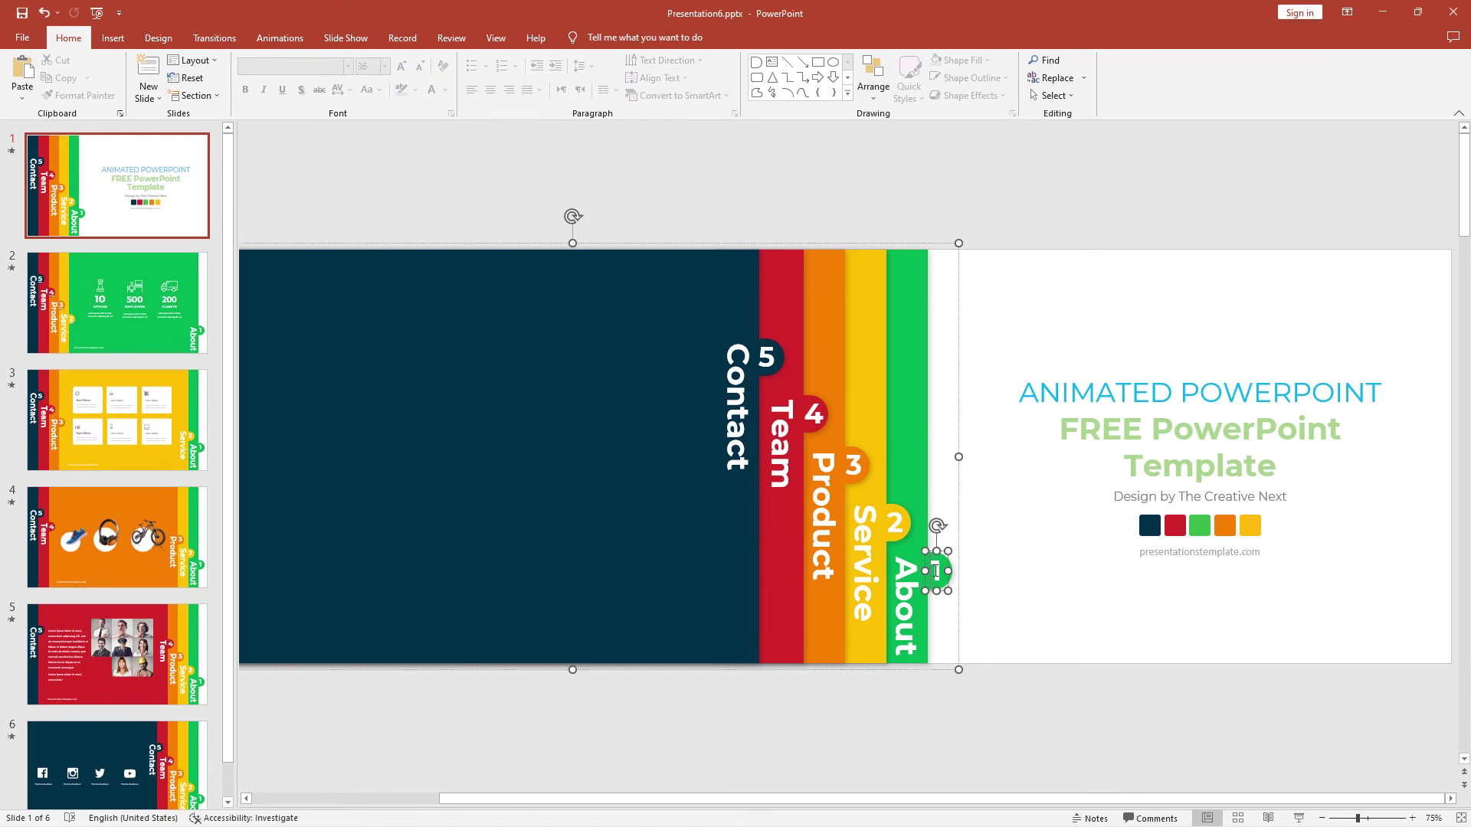
right_click(947, 585)
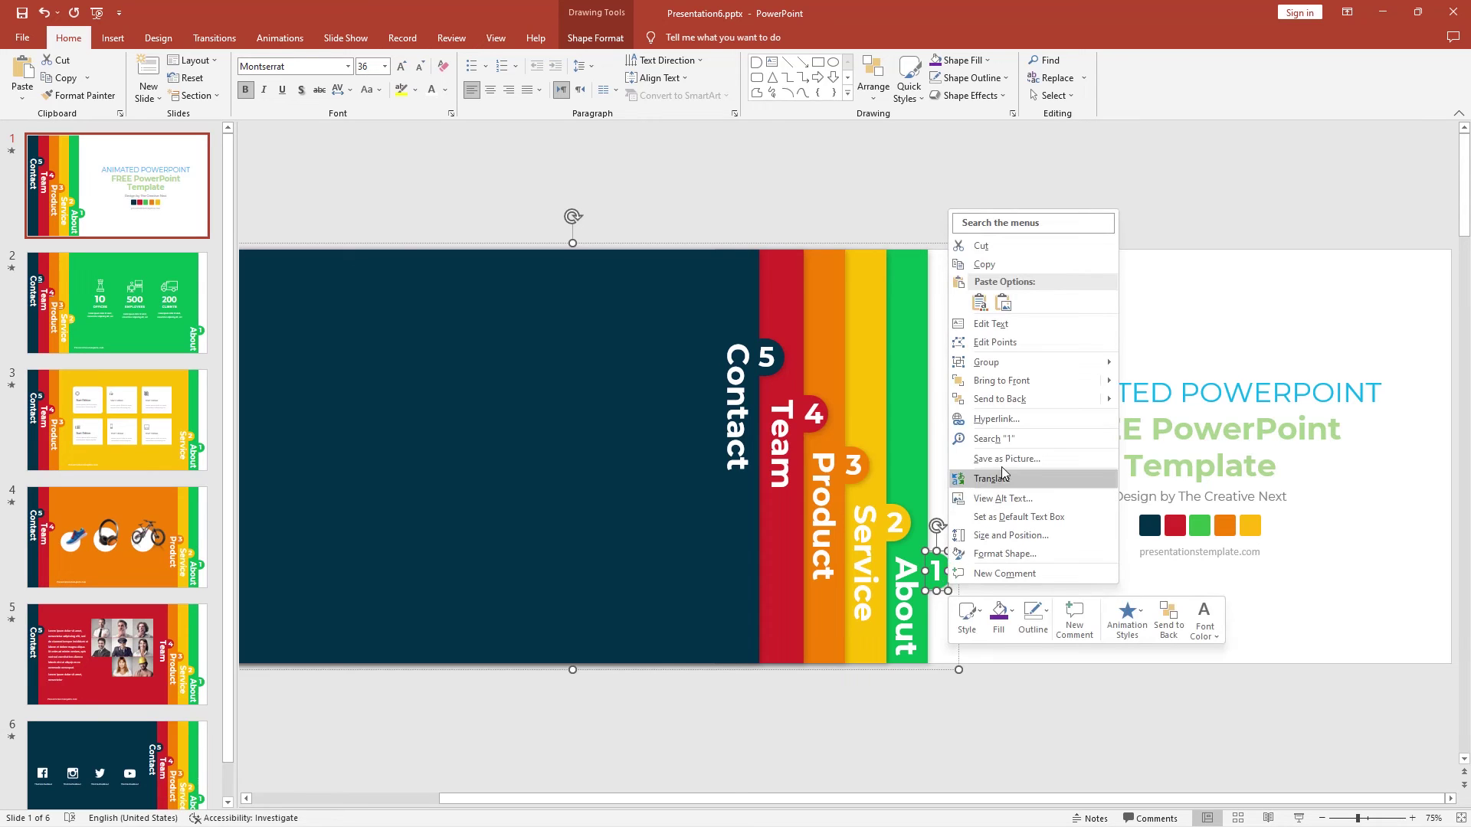
click(995, 419)
click(1055, 459)
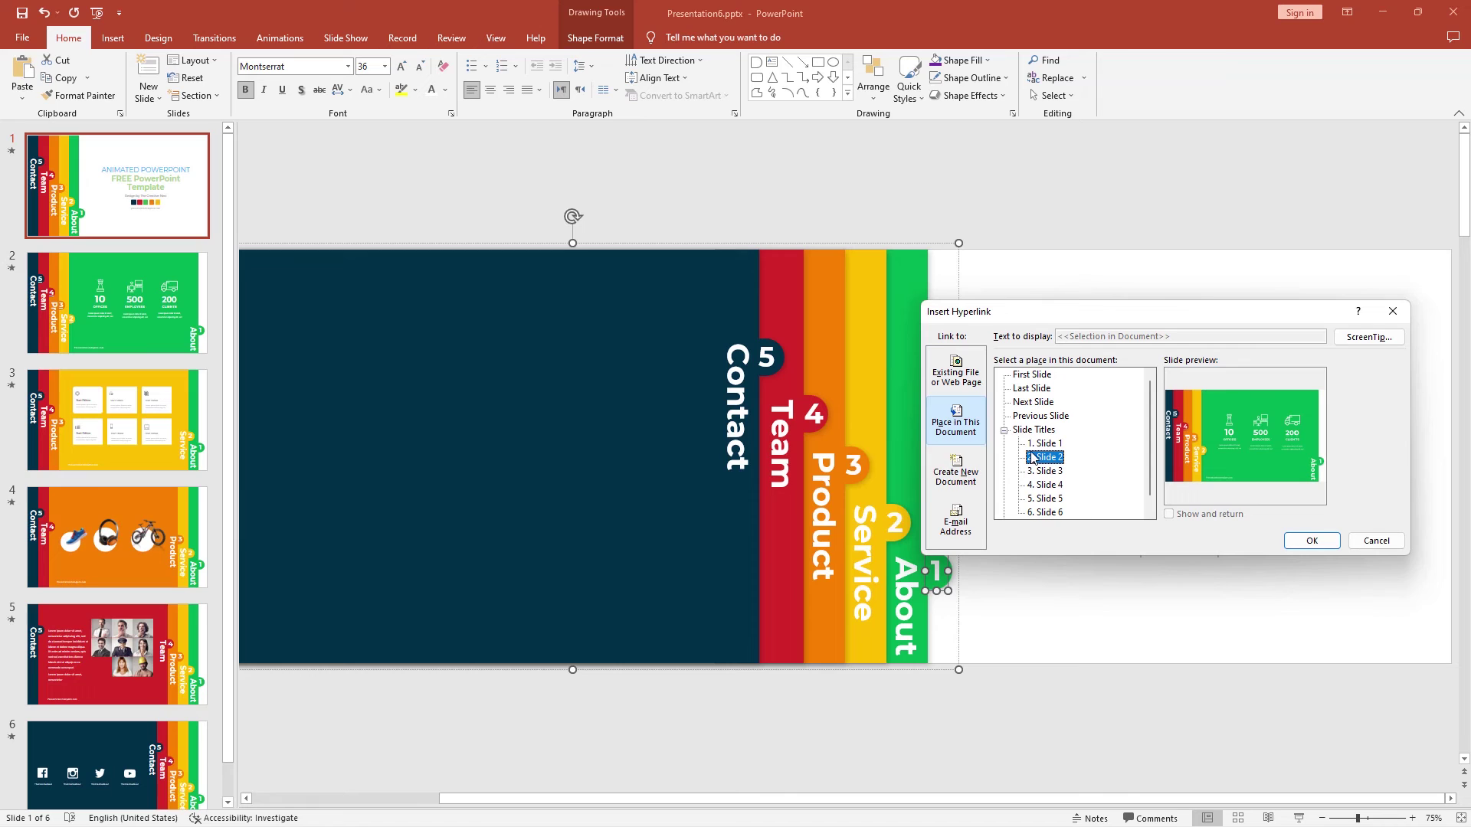
click(1298, 542)
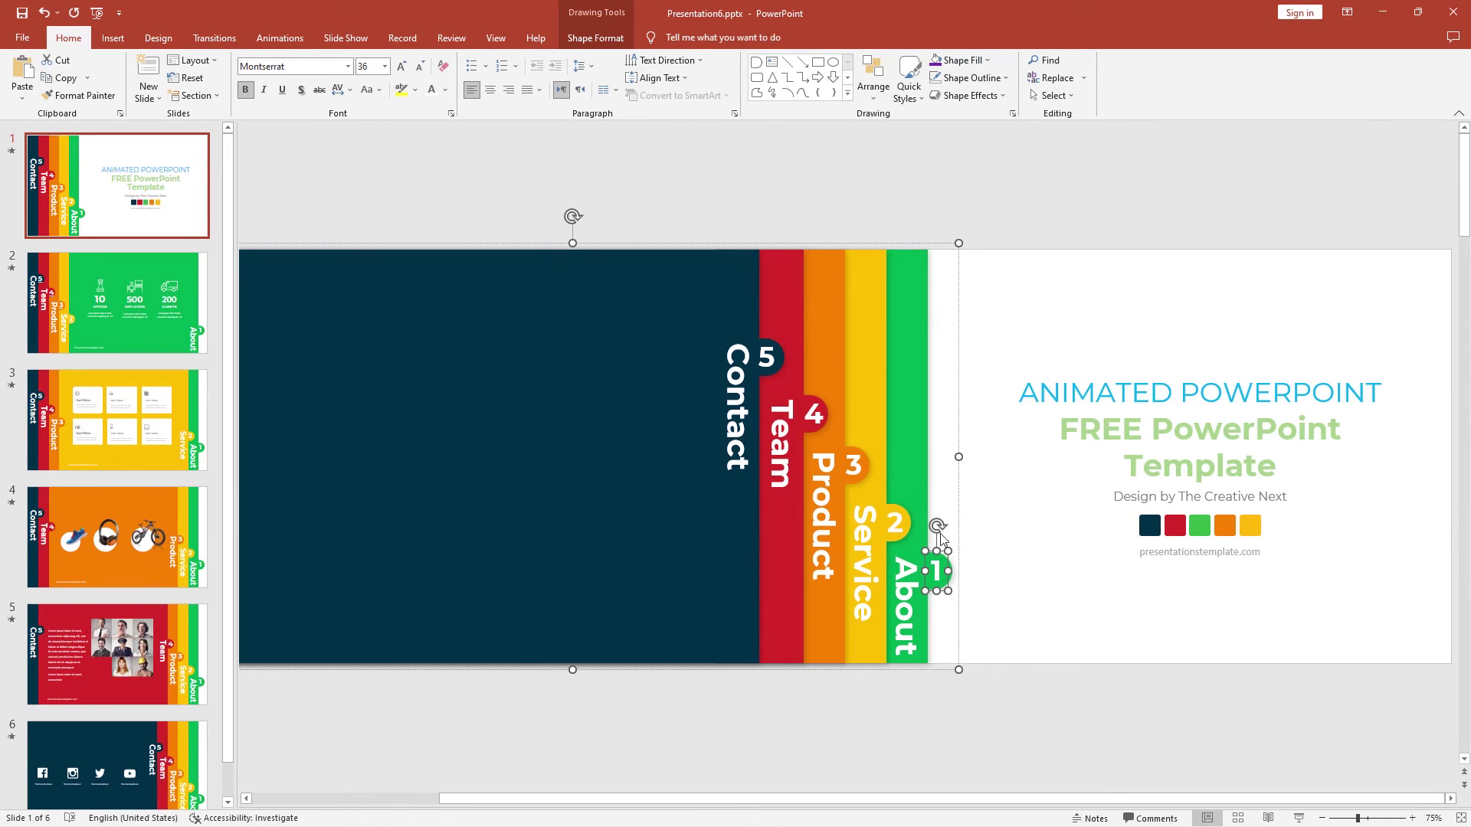
Hyperlink the number 2 badge to slide 3, then start linking the number 3 badge.
click(903, 523)
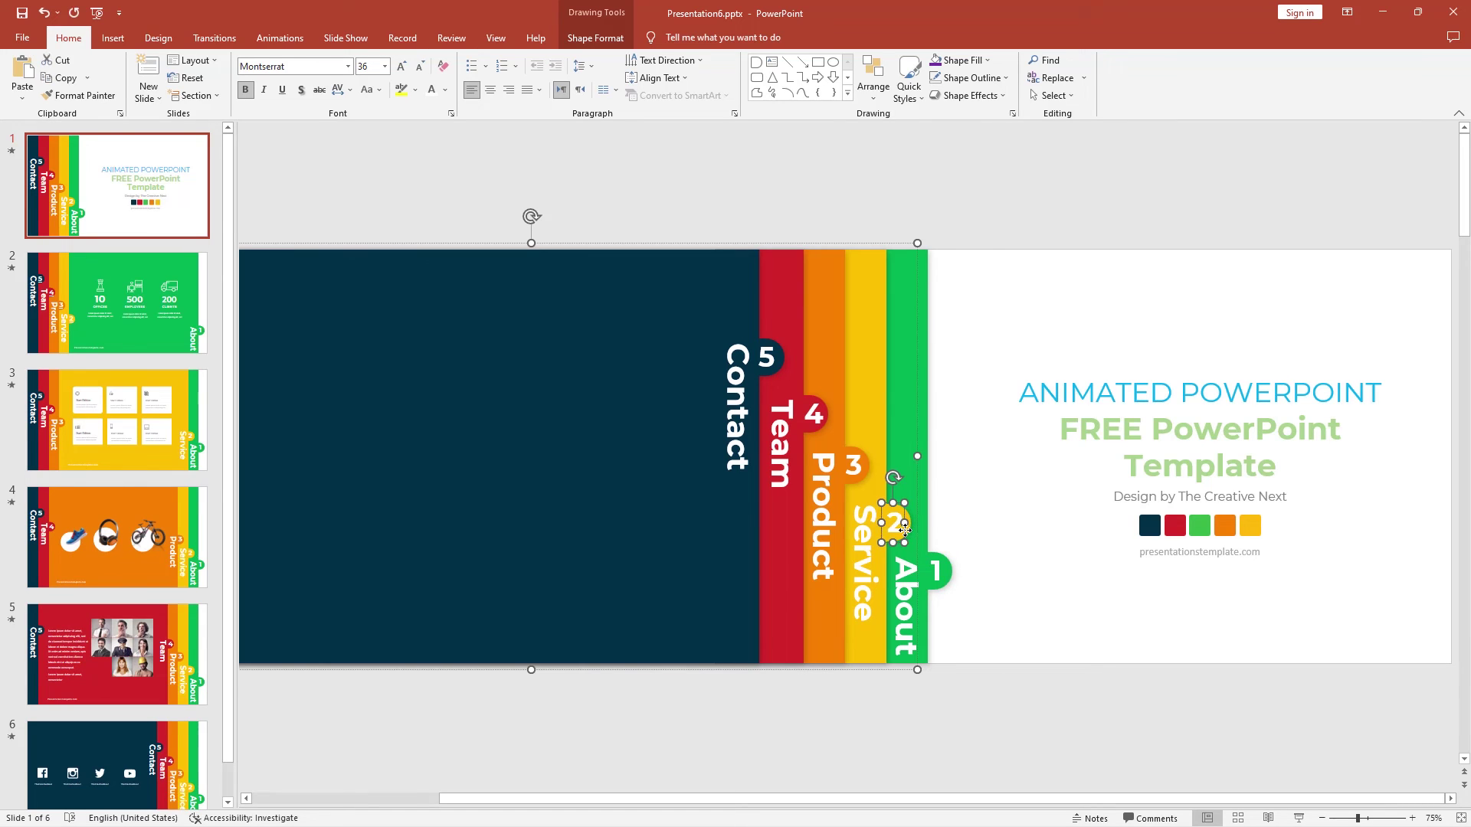
right_click(906, 528)
click(955, 365)
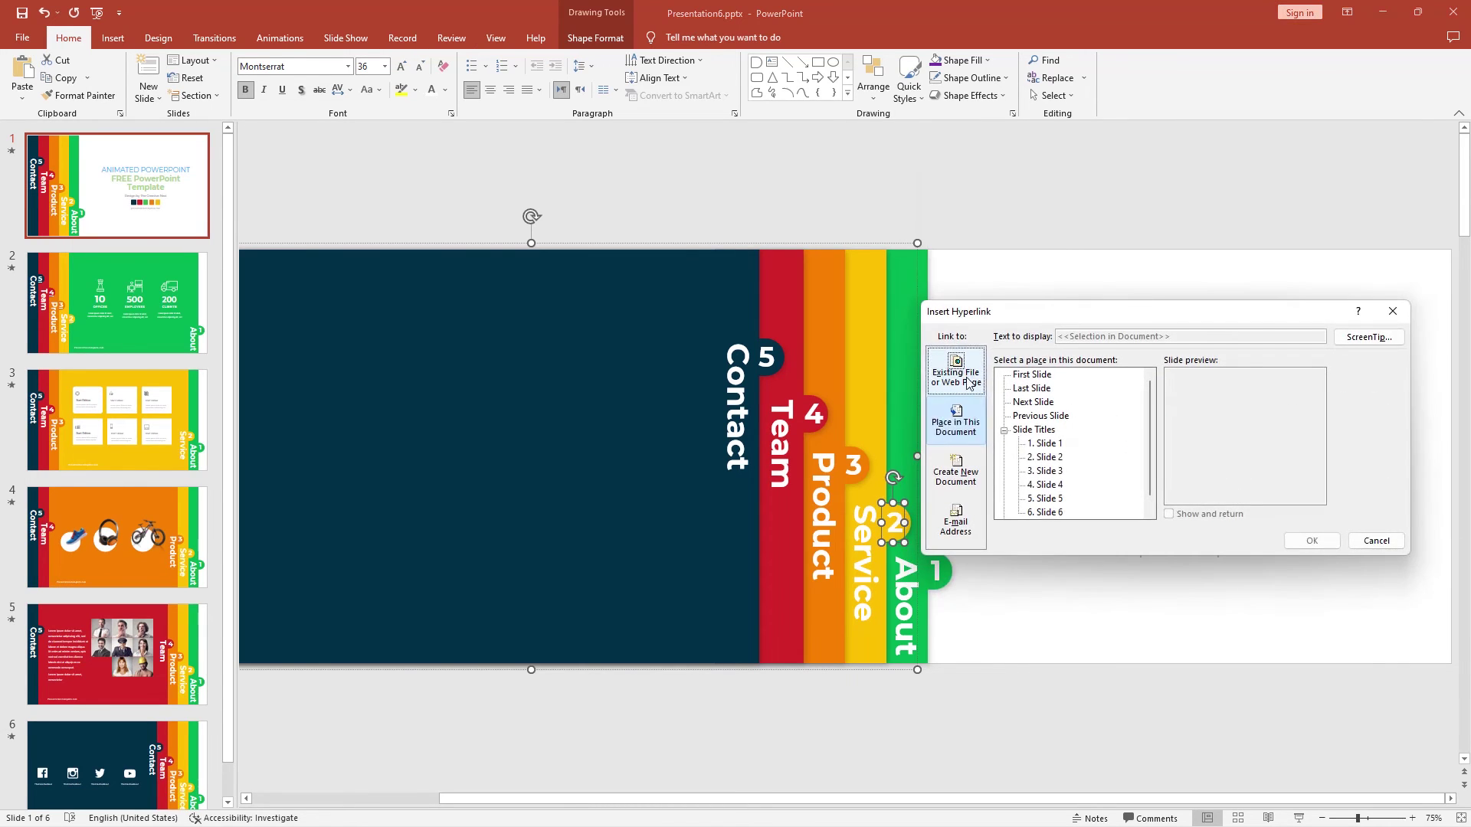
click(1063, 472)
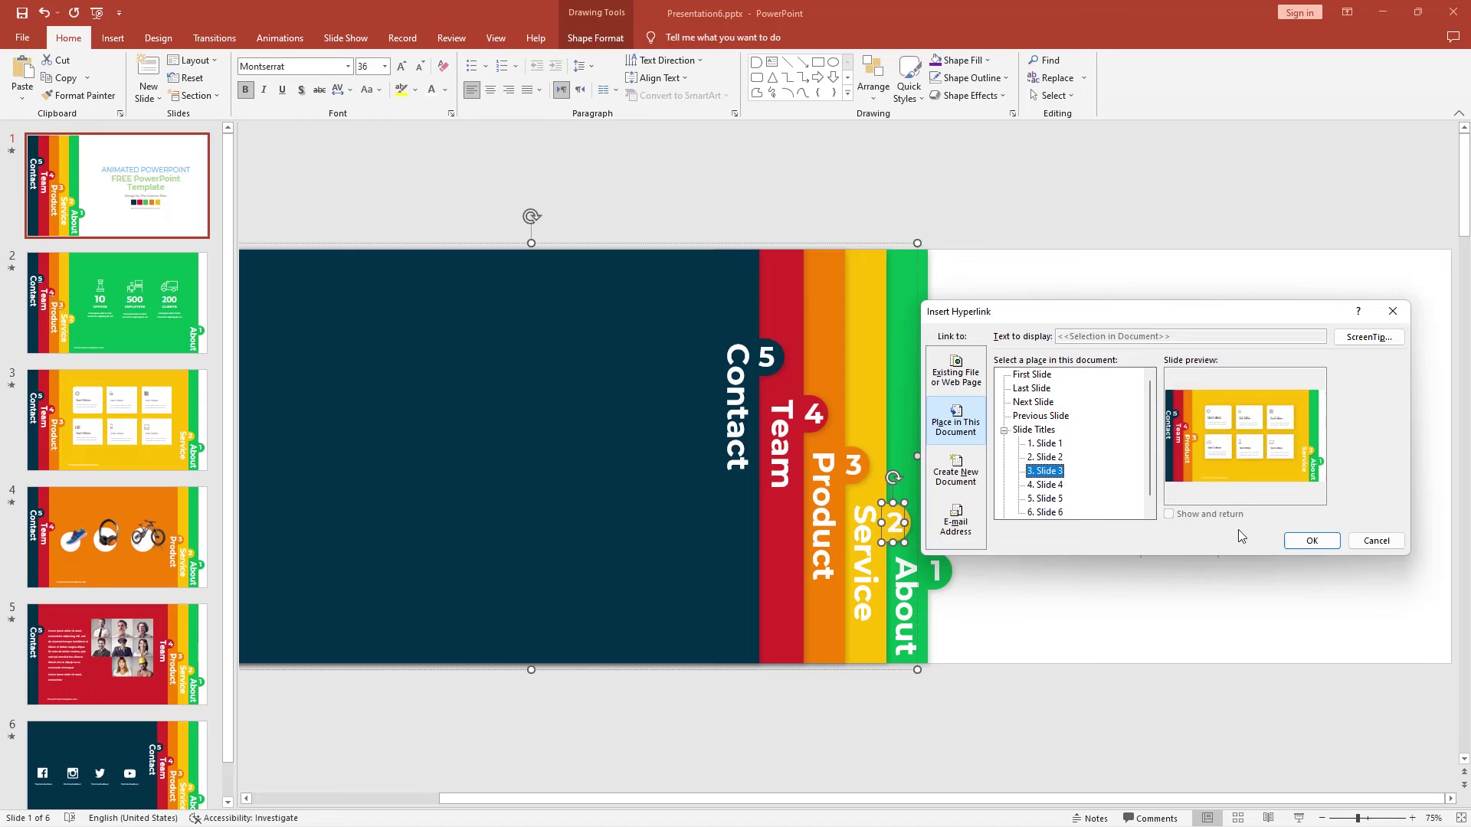
click(1310, 541)
click(815, 420)
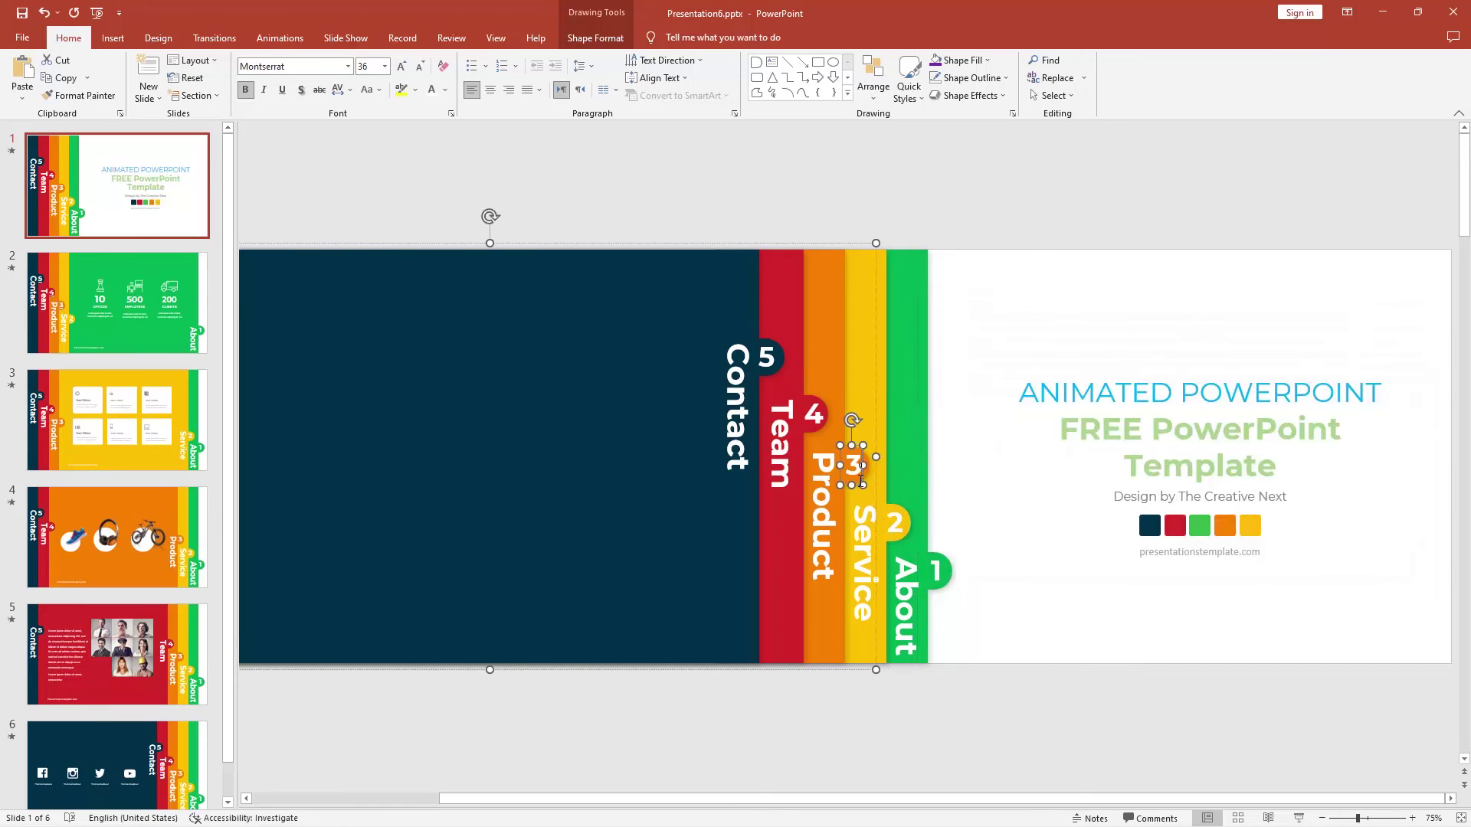
right_click(826, 429)
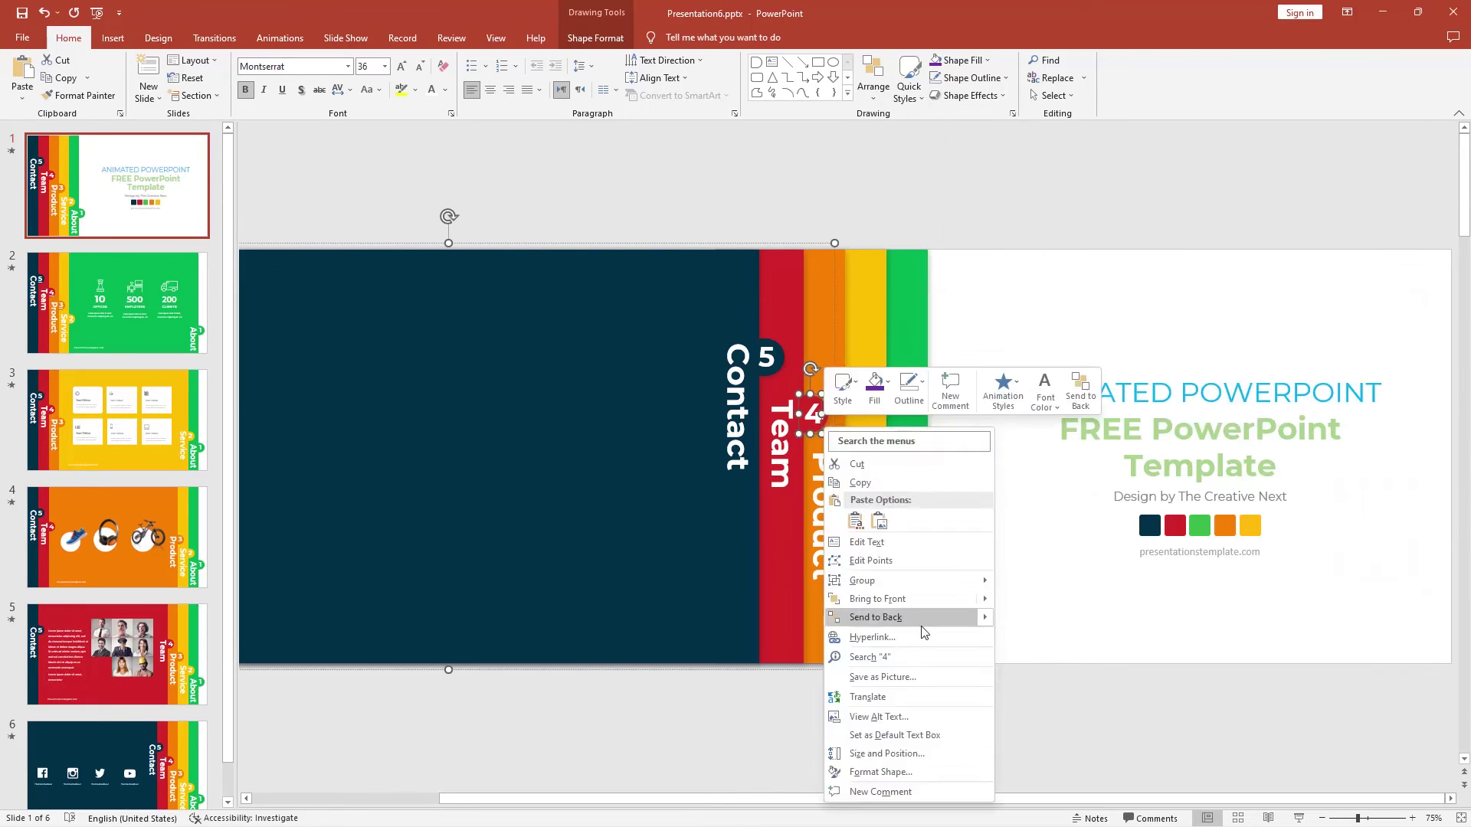
click(924, 635)
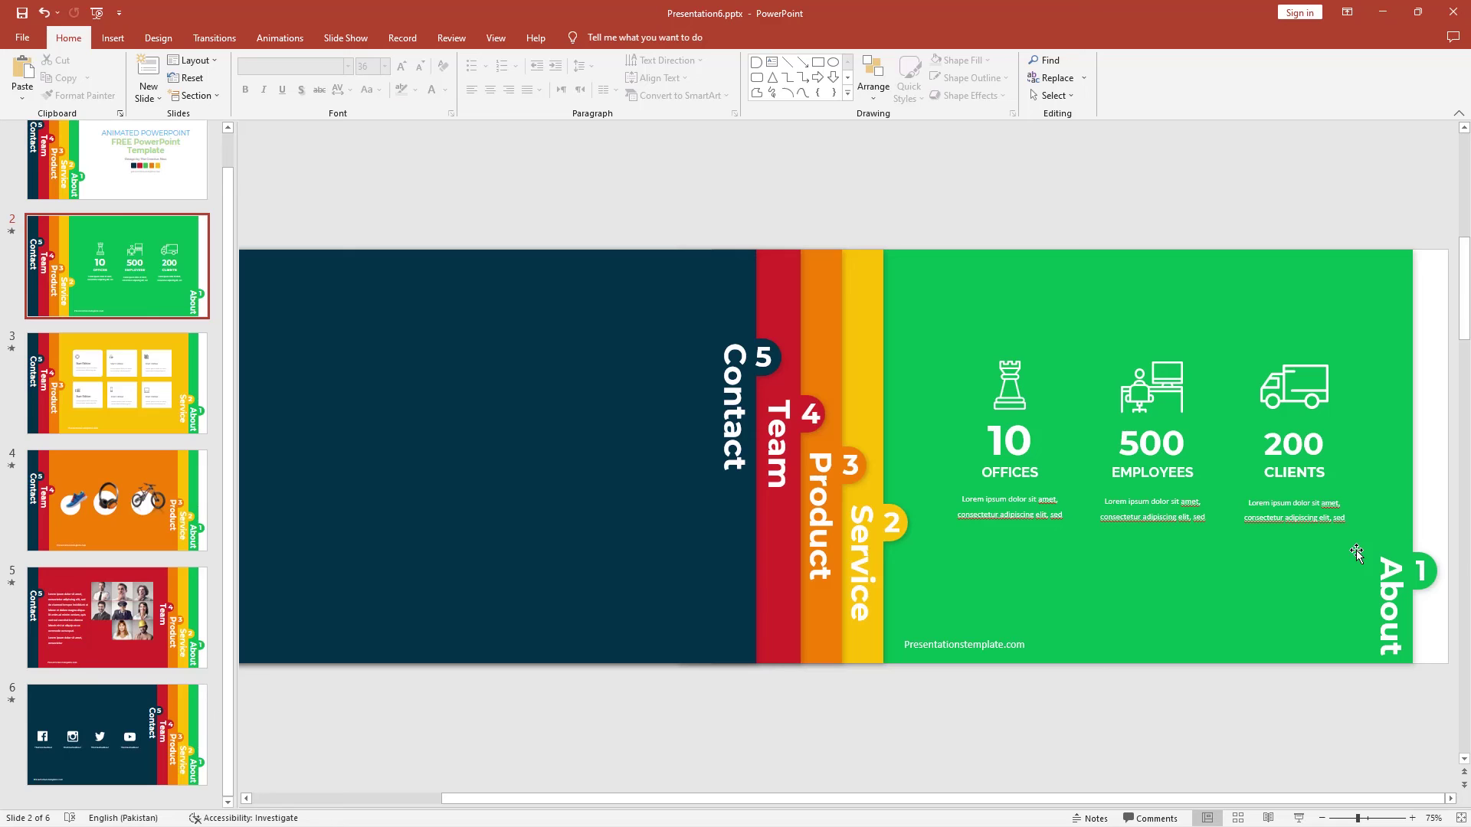
Draw a triangle on slide 2 and rotate it to point left.
click(113, 39)
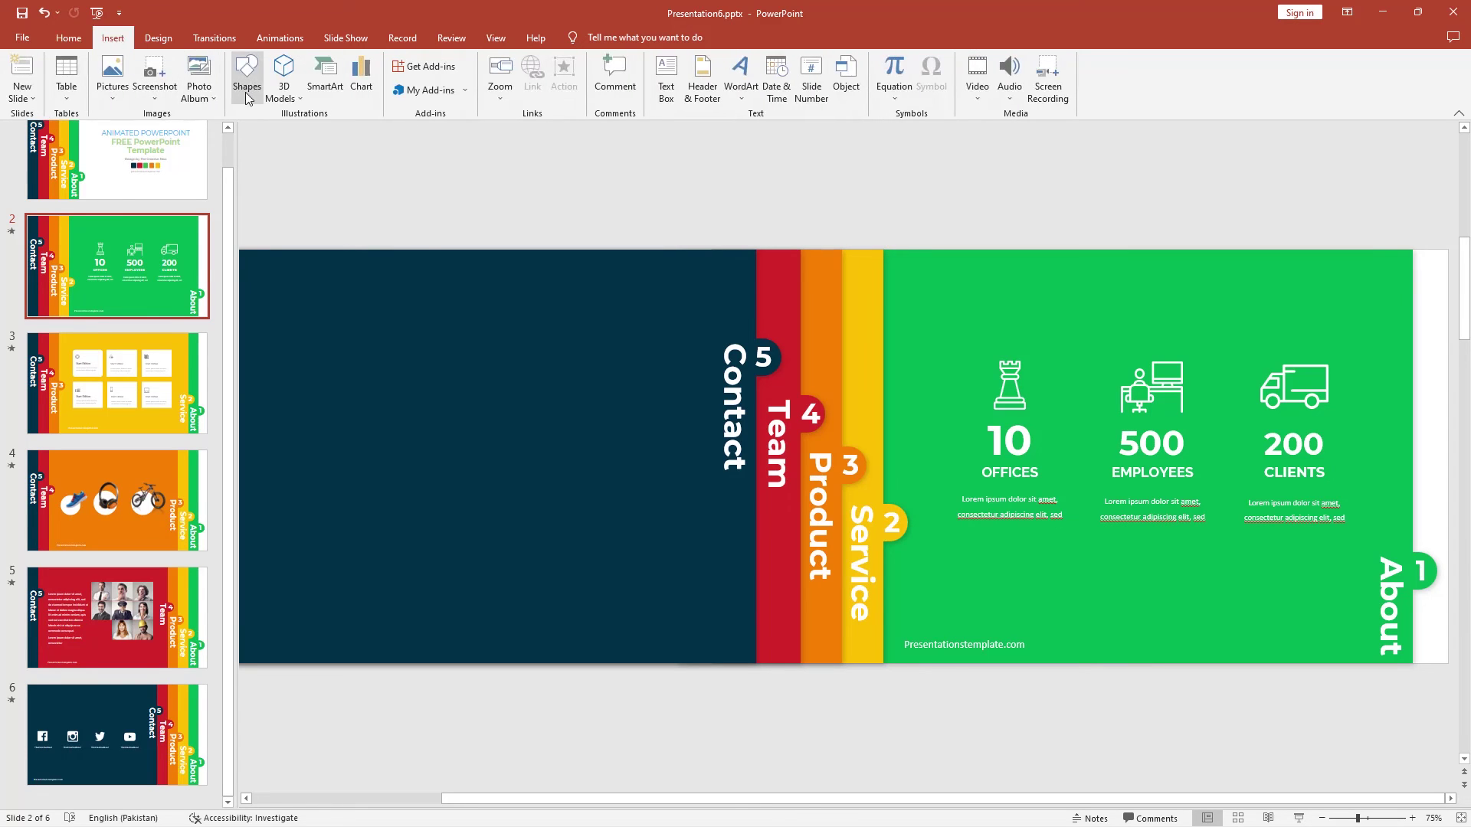
click(247, 88)
click(356, 136)
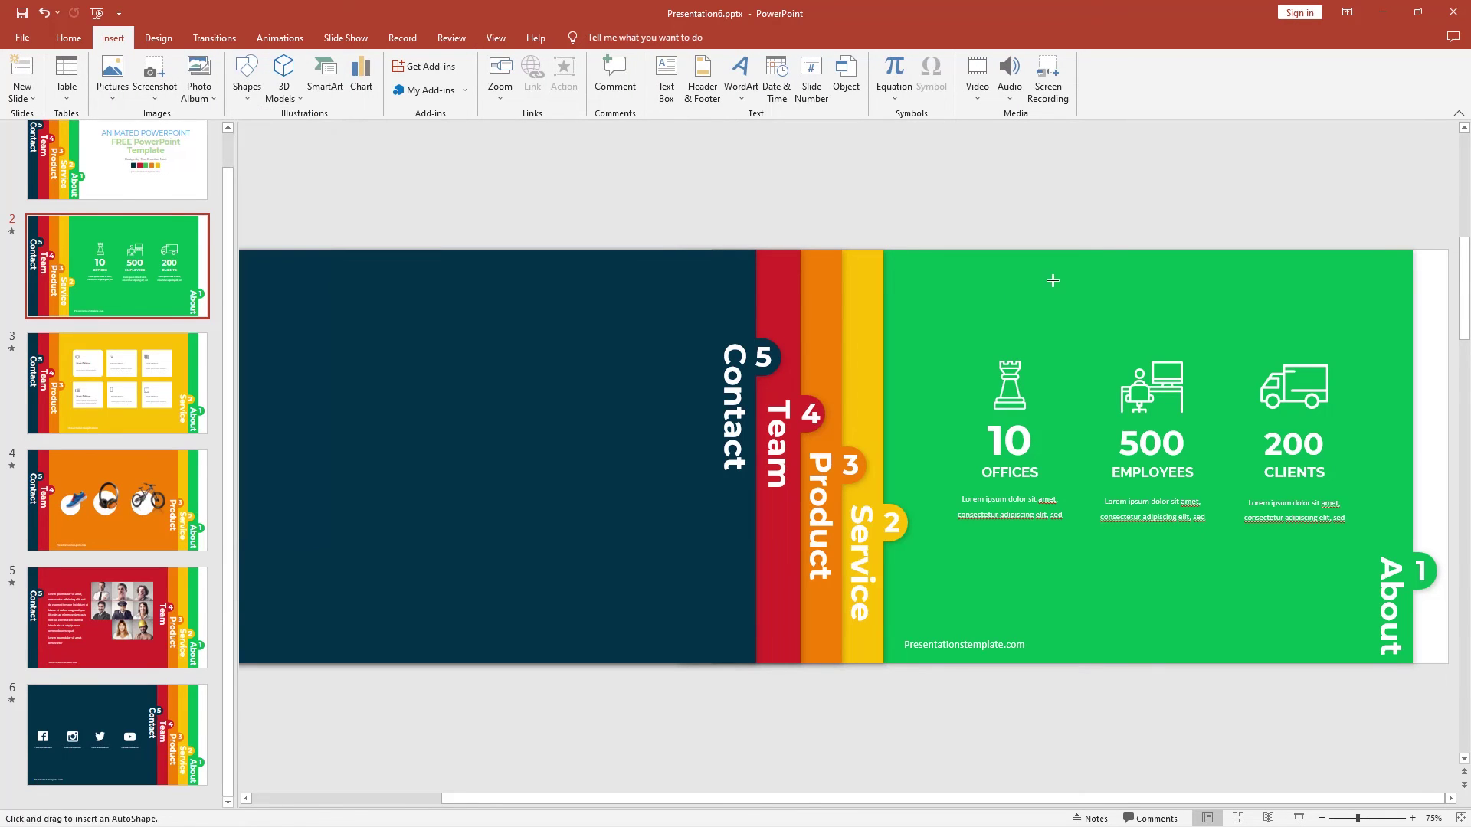
drag(1074, 286, 1139, 341)
drag(1108, 257, 1067, 310)
Fill the triangle purple and shrink it to a small top-right arrow.
key(alt+j)
key(d)
key(s)
key(f)
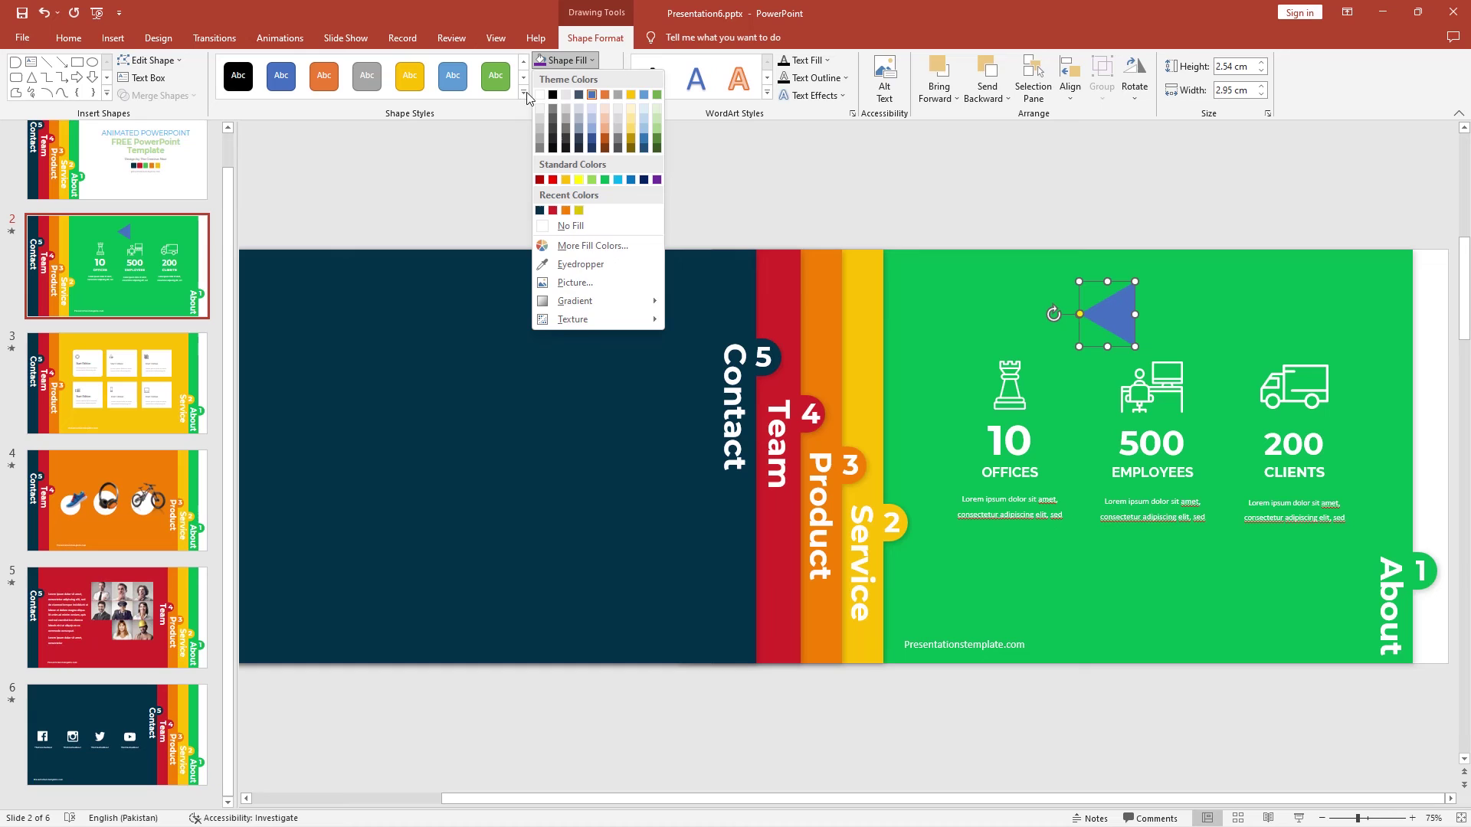
click(657, 179)
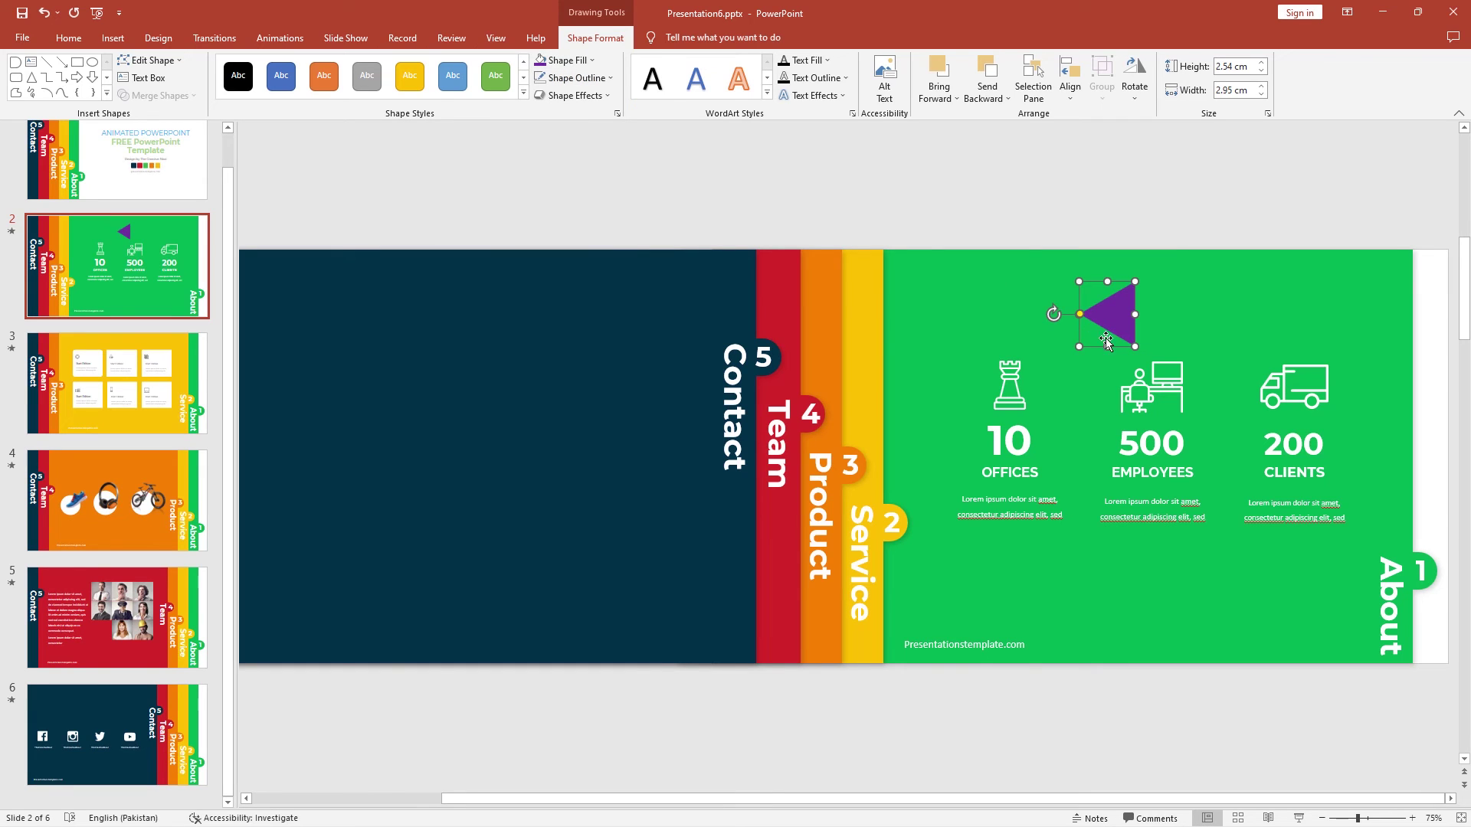
mouse_move(1076, 349)
mouse_down()
mouse_move(1120, 306)
mouse_move(1429, 286)
mouse_move(1419, 299)
mouse_move(1431, 284)
mouse_move(1416, 293)
mouse_up()
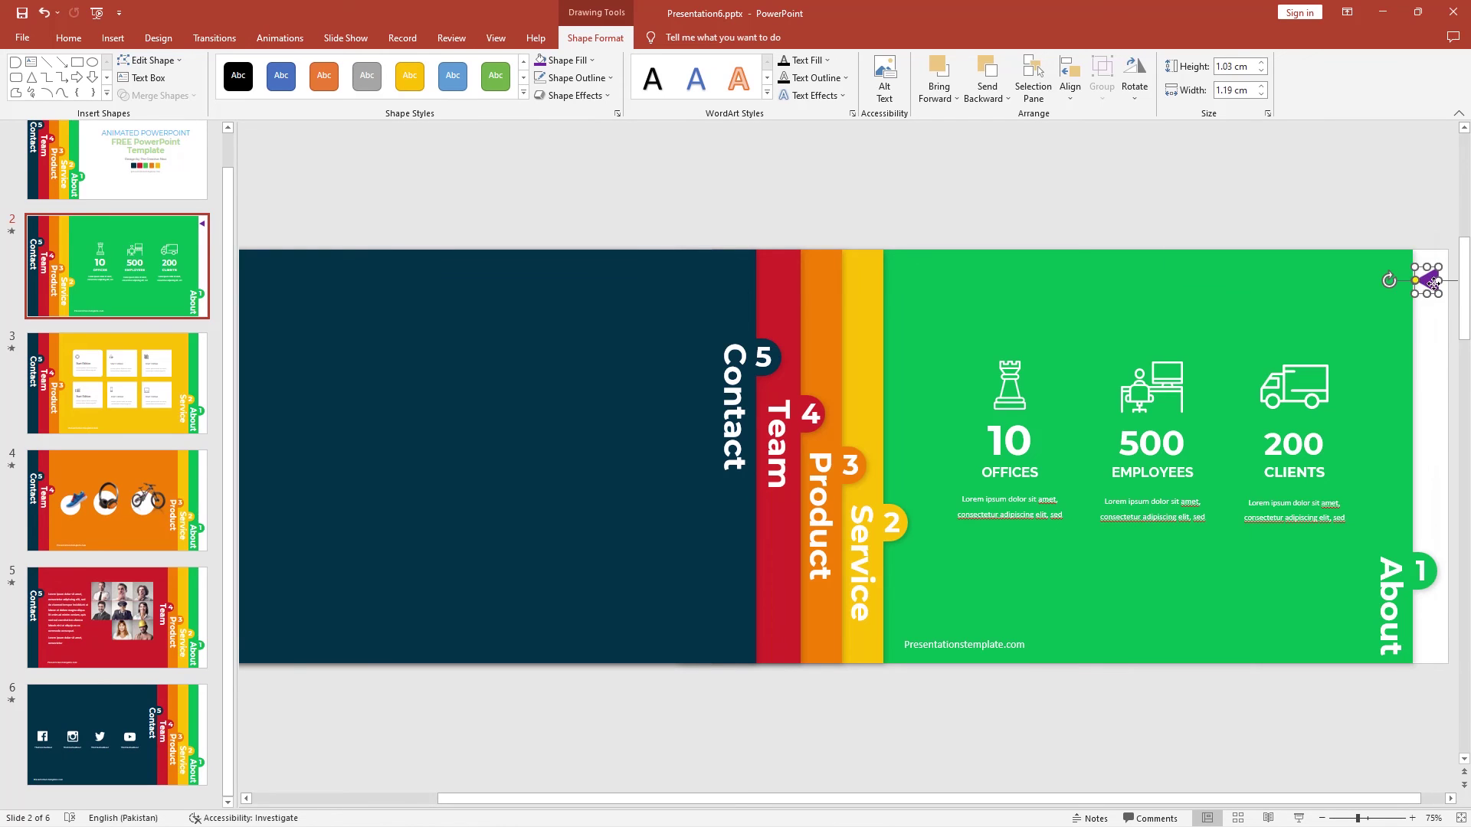
right_click(1433, 284)
Link the purple triangle to slide 1 through Place in This Document.
click(1354, 493)
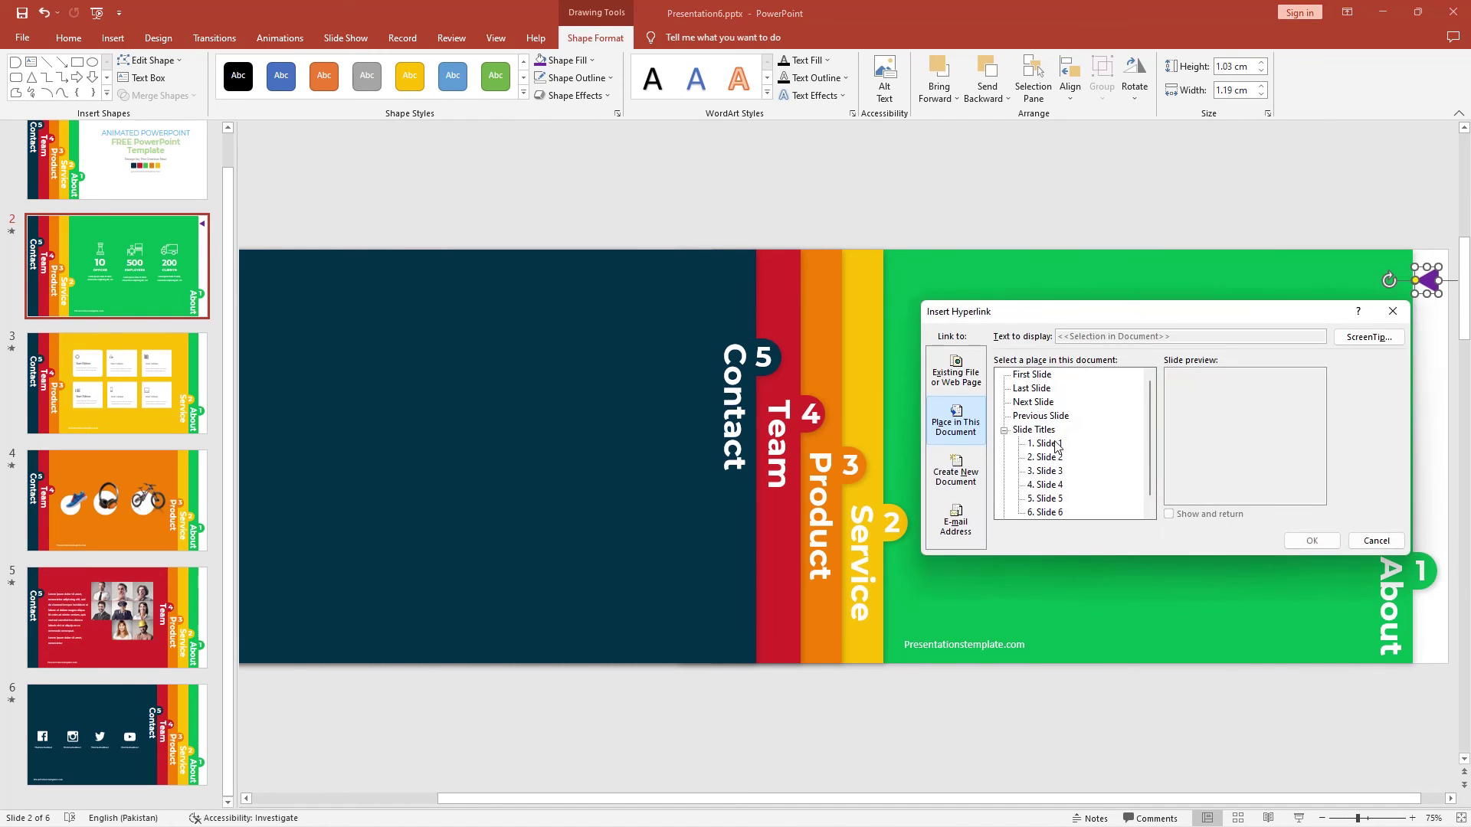
click(1046, 444)
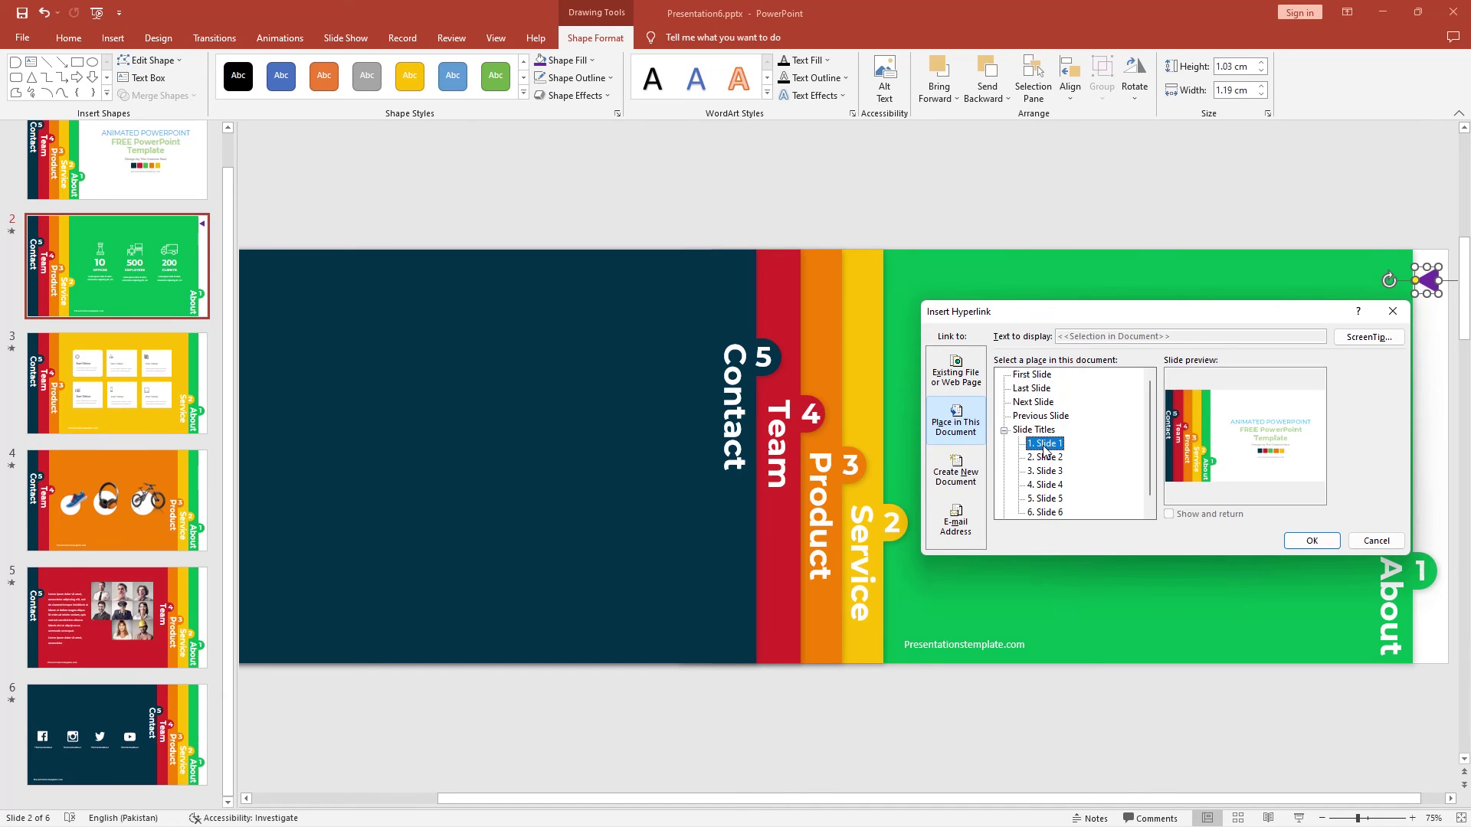
click(1309, 541)
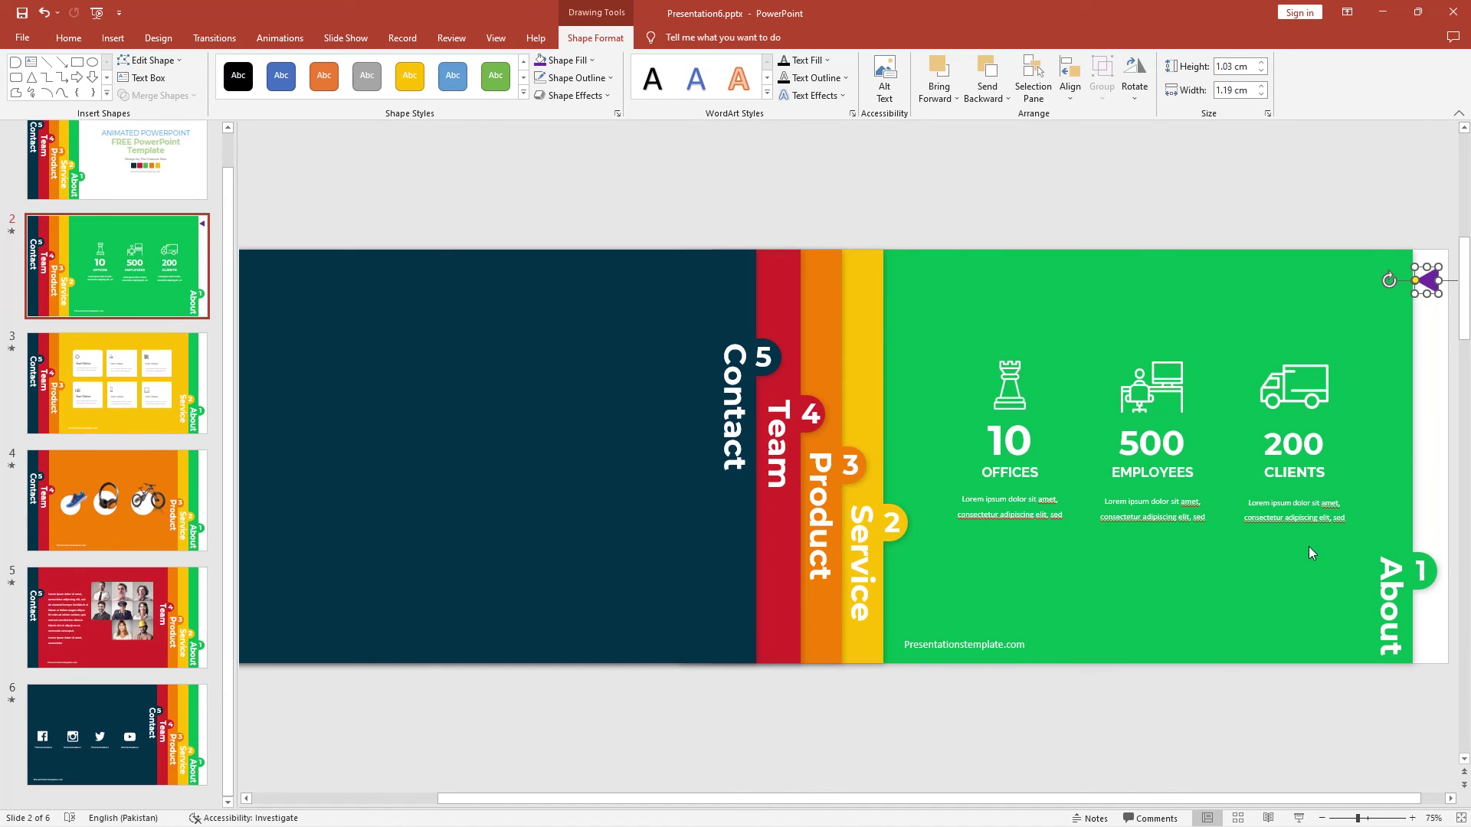
click(1211, 691)
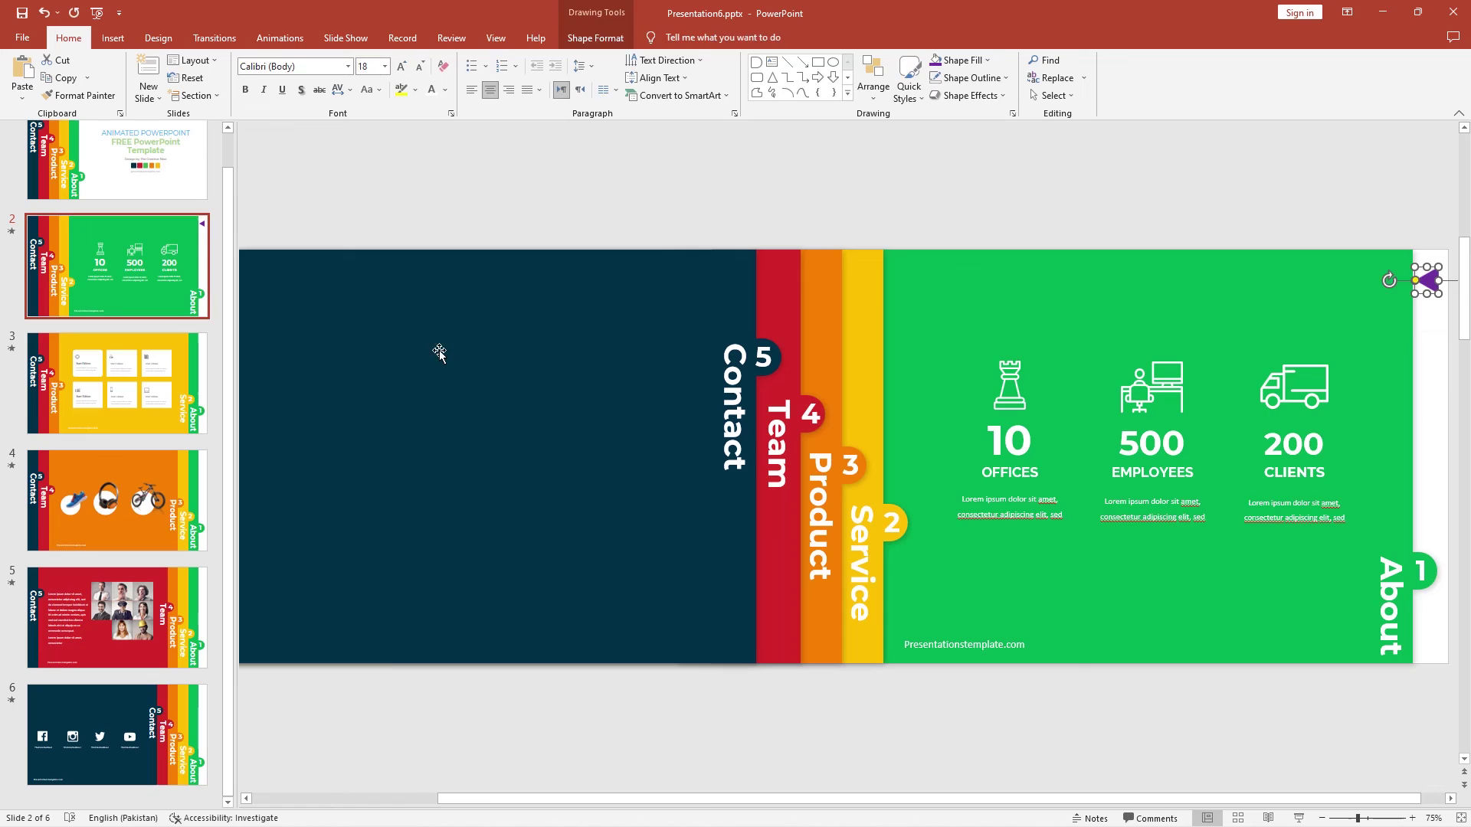
Paste the purple back triangle onto slide 3 and confirm it links to slide 1.
click(111, 381)
key(ctrl+v)
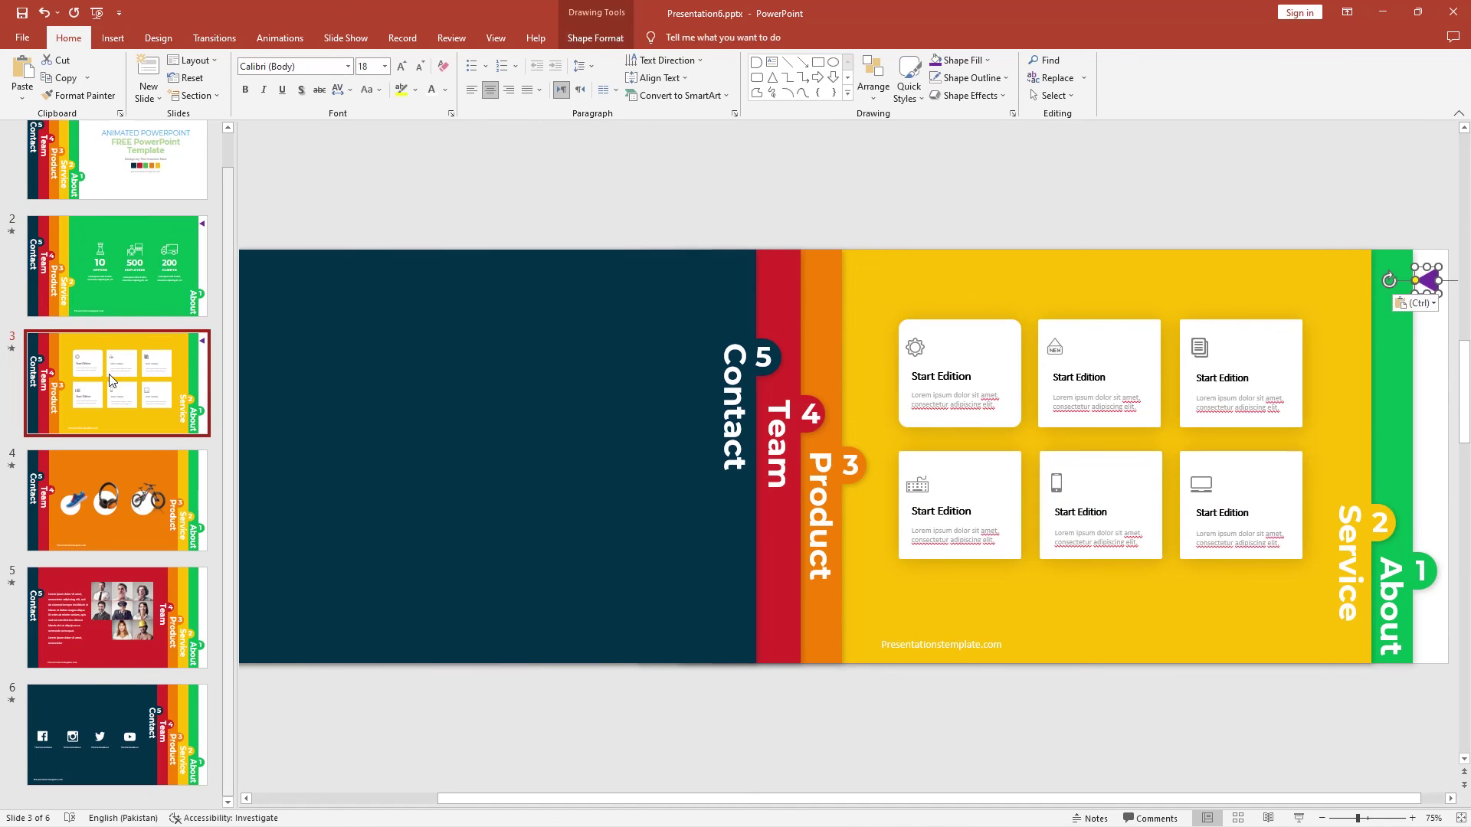
right_click(1426, 281)
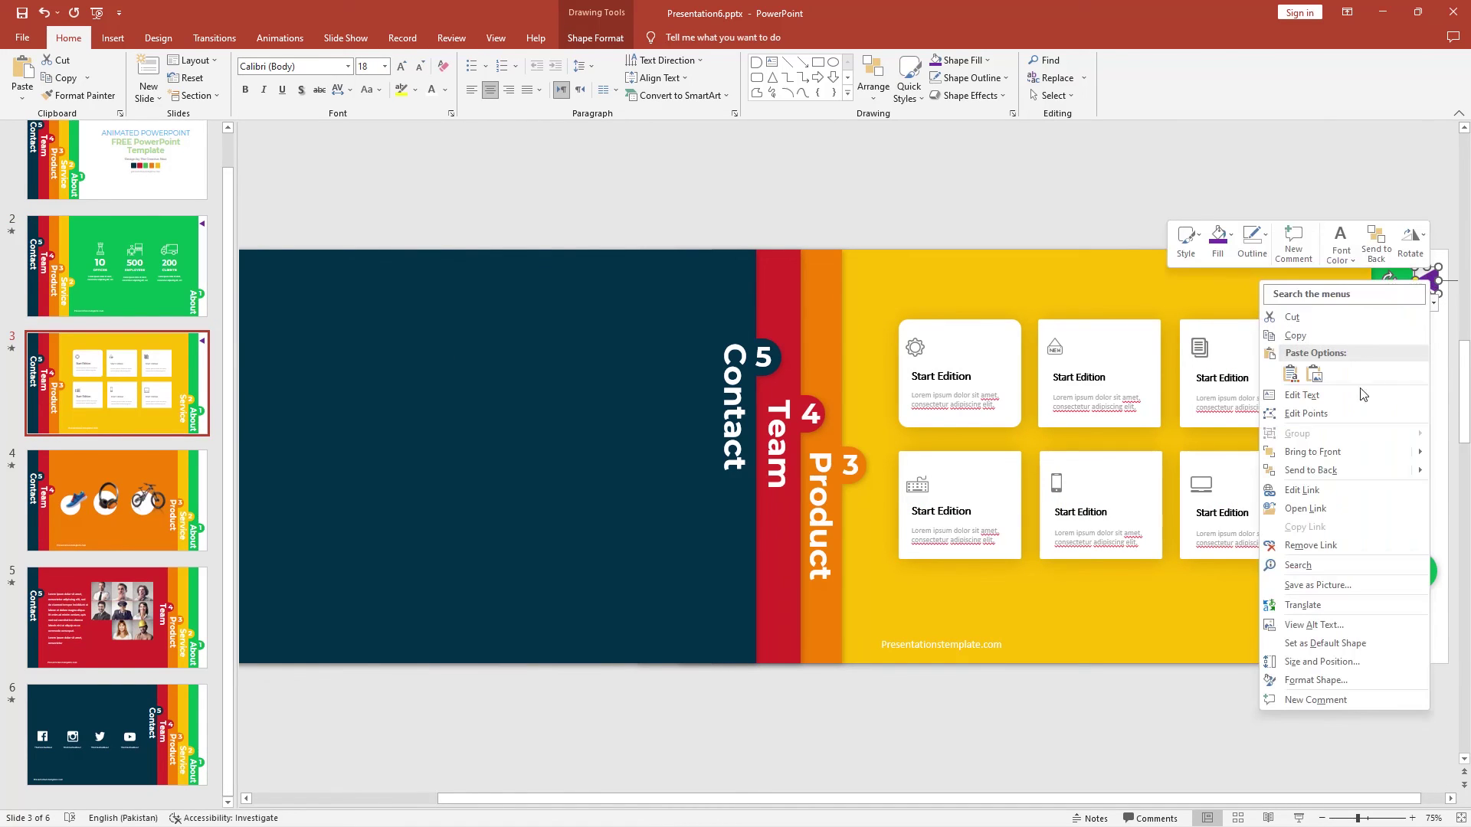
click(1334, 493)
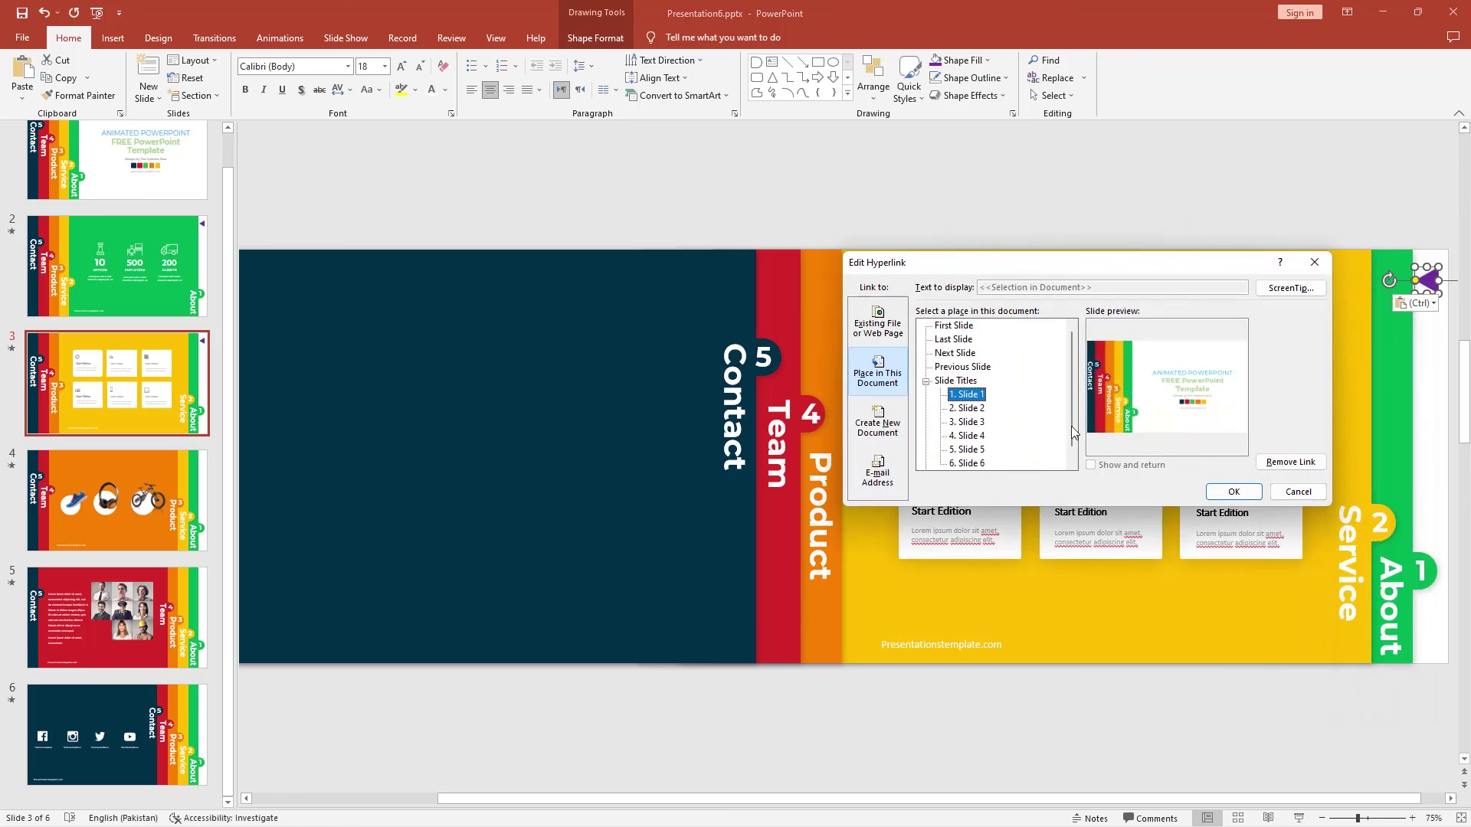
click(970, 408)
click(1233, 492)
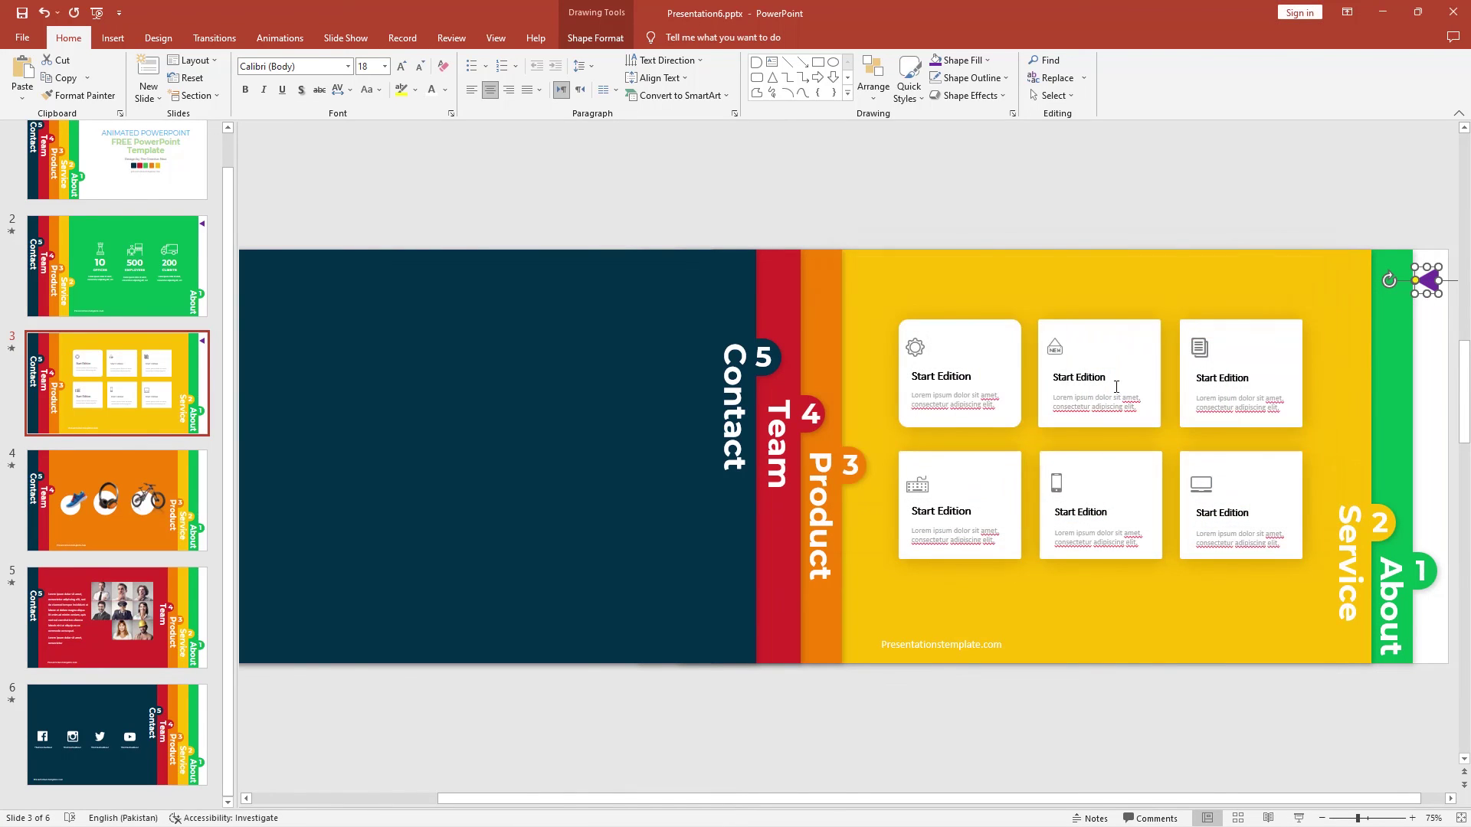
click(971, 218)
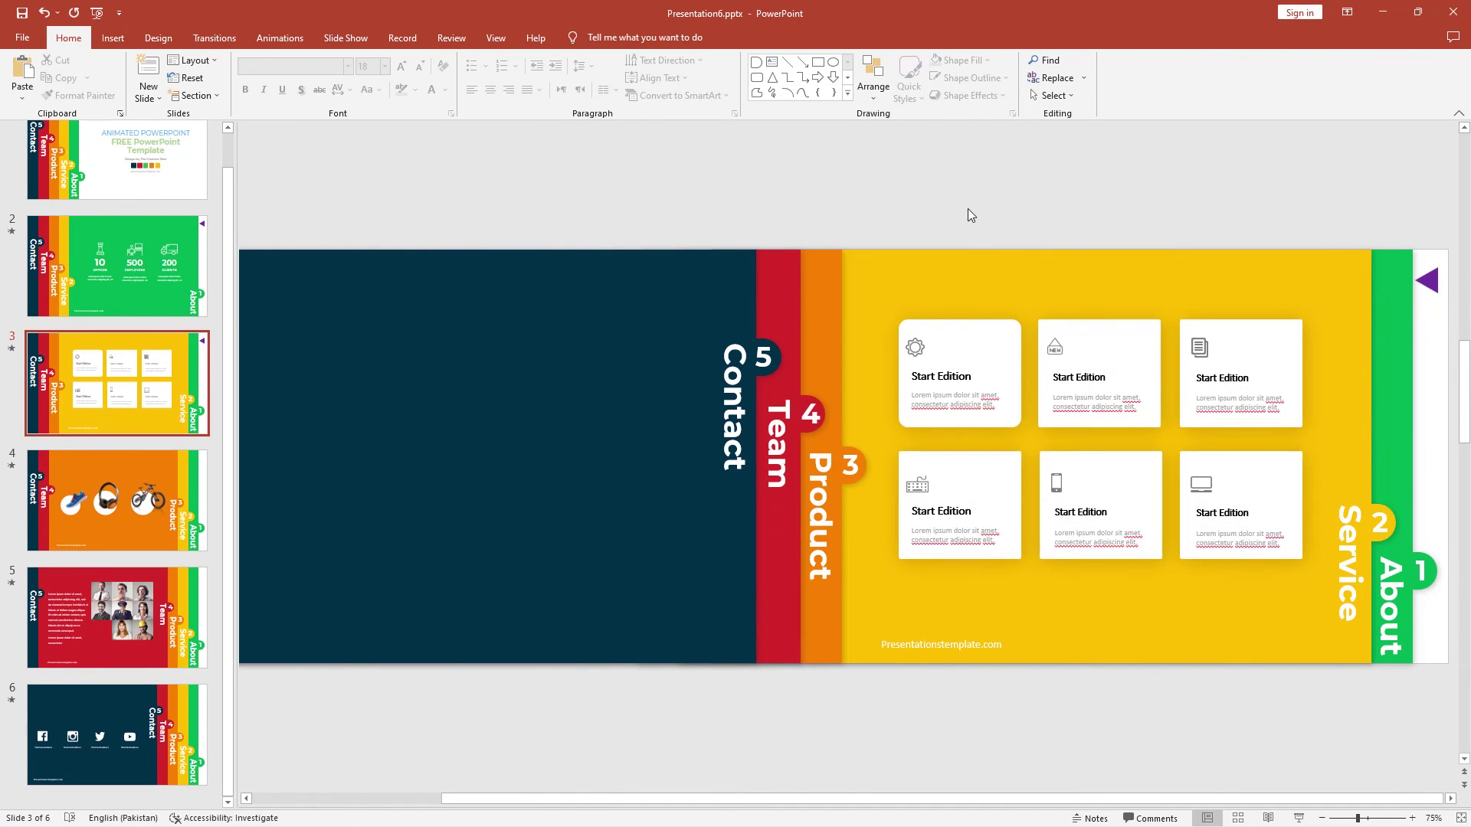
Verify the back triangle's link to slide 1 on slides 4, 5 and 6, then show slide 1.
click(175, 490)
right_click(1426, 281)
click(1302, 502)
click(1233, 492)
click(118, 618)
right_click(1426, 280)
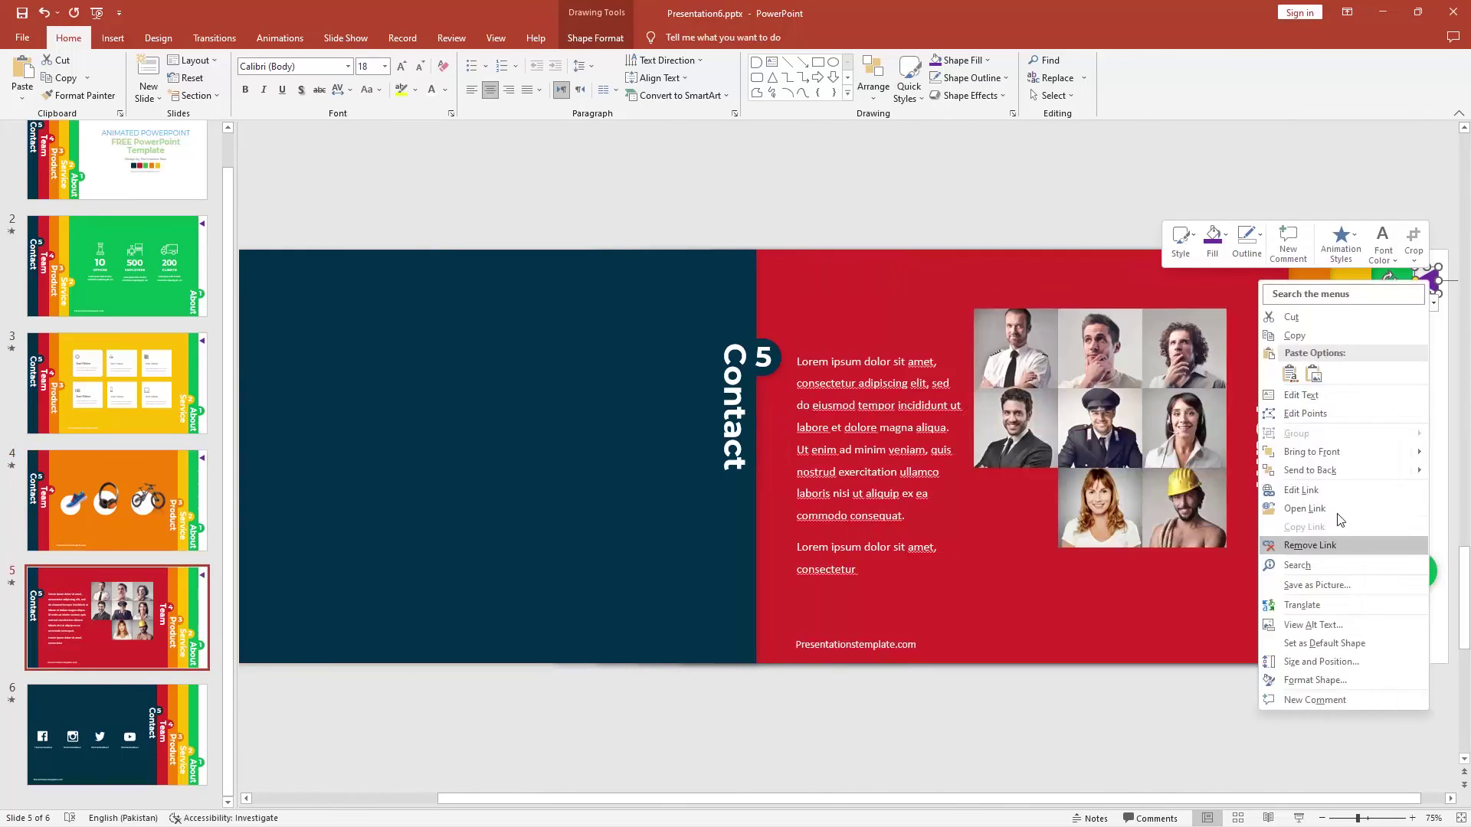
click(1302, 542)
click(117, 733)
right_click(1426, 280)
click(1233, 492)
click(118, 158)
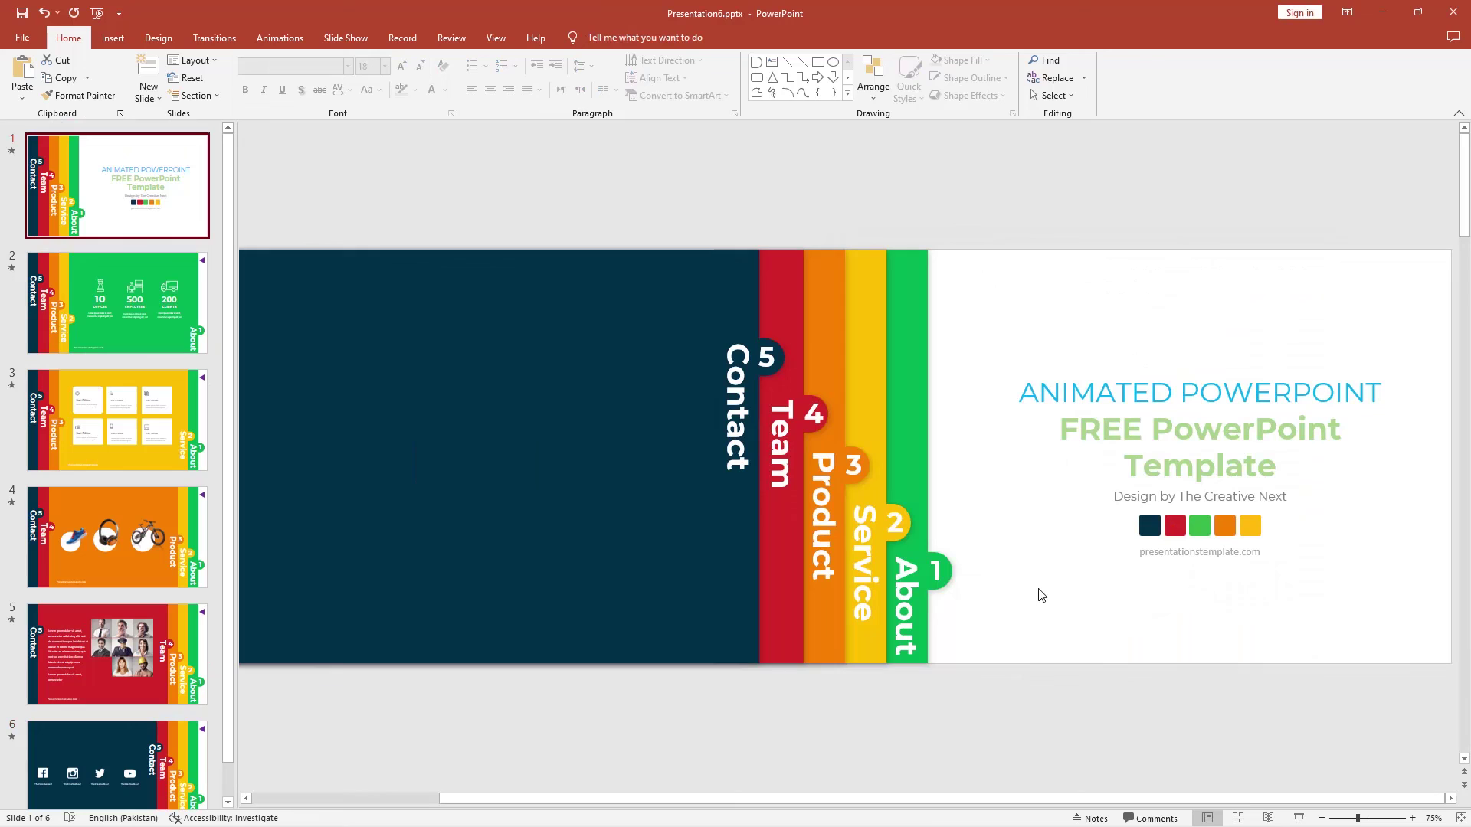